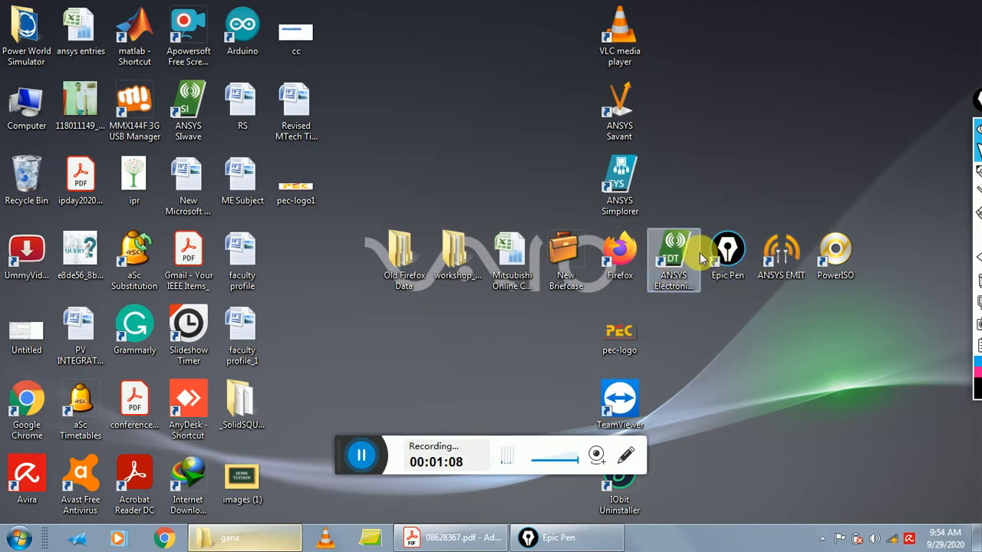
# Launch ANSYS Electronics Desktop and insert a Maxwell 2D design into the project
pyautogui.click(678, 262)
pyautogui.doubleClick(678, 262)
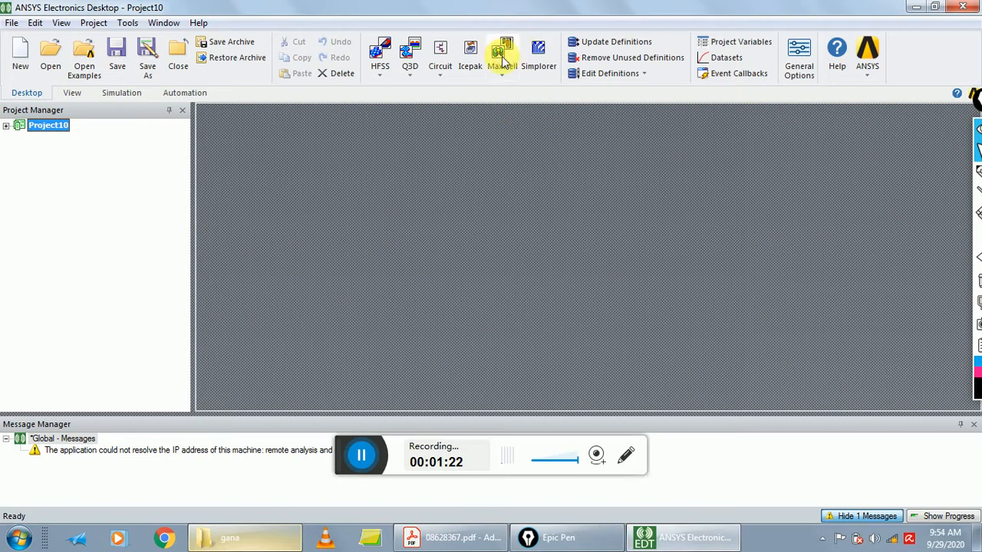
pyautogui.click(506, 76)
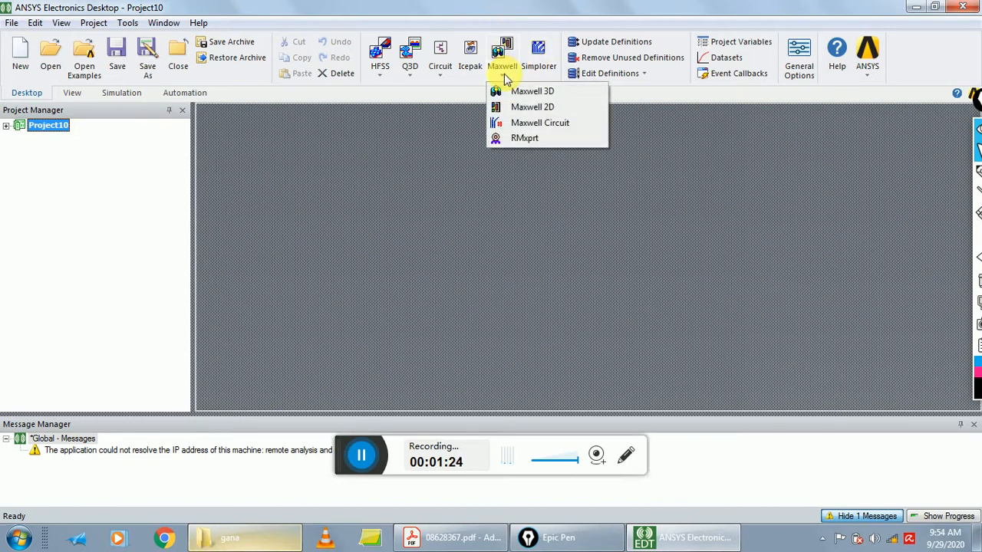
pyautogui.click(536, 110)
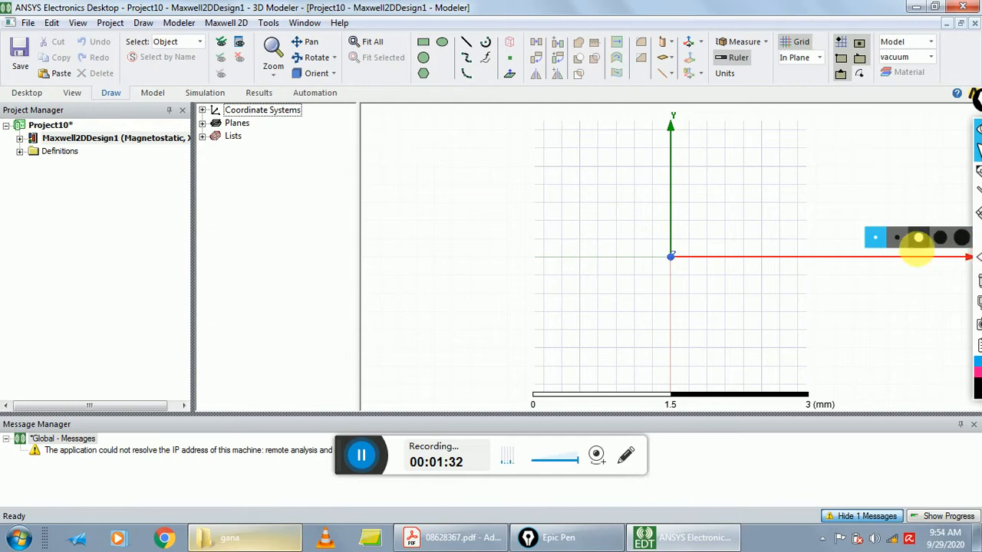
pyautogui.moveTo(977, 173)
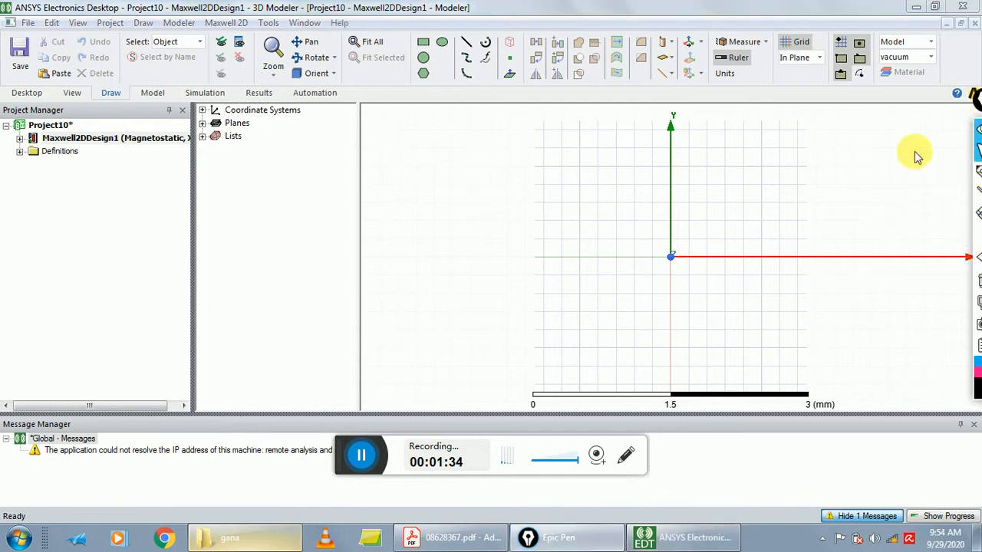
pyautogui.moveTo(974, 92); pyautogui.dragTo(974, 146)
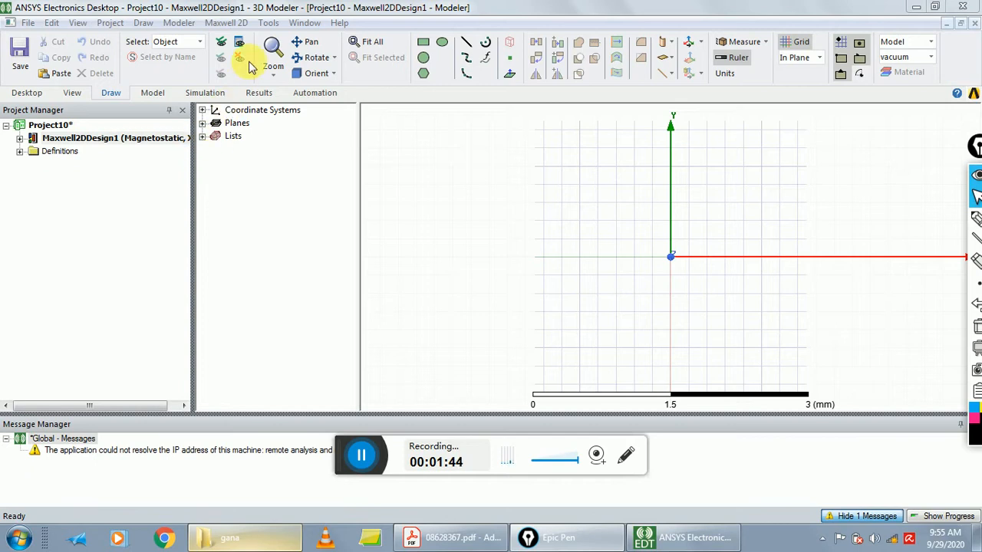
# Set the design's solution type to Magnetostatic with the geometry mode Cylindrical about Z
pyautogui.click(227, 23)
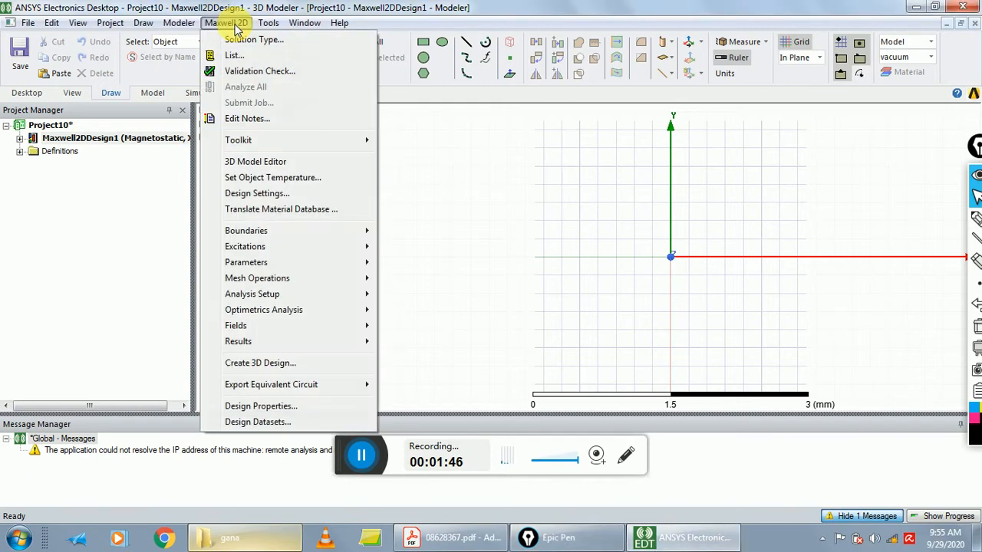
pyautogui.click(234, 40)
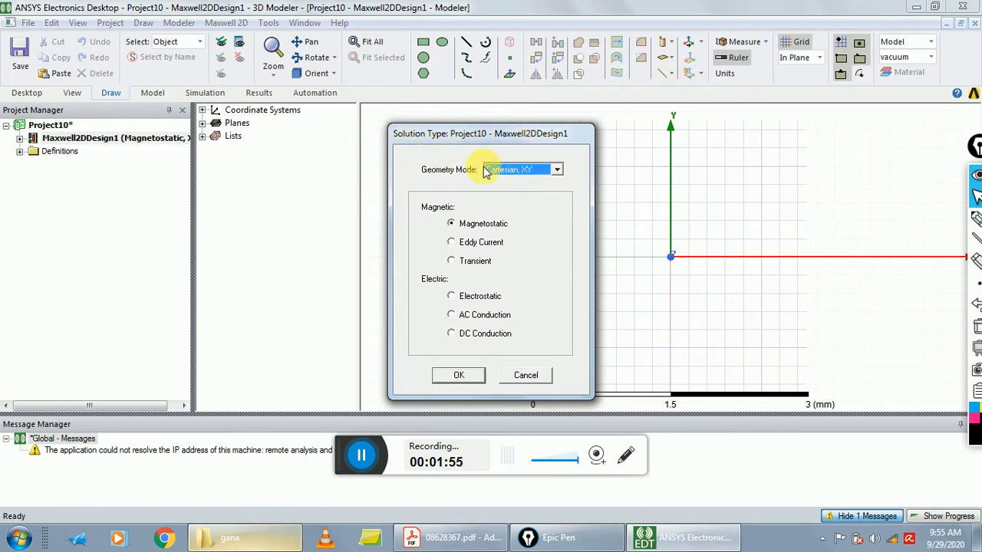
pyautogui.click(556, 169)
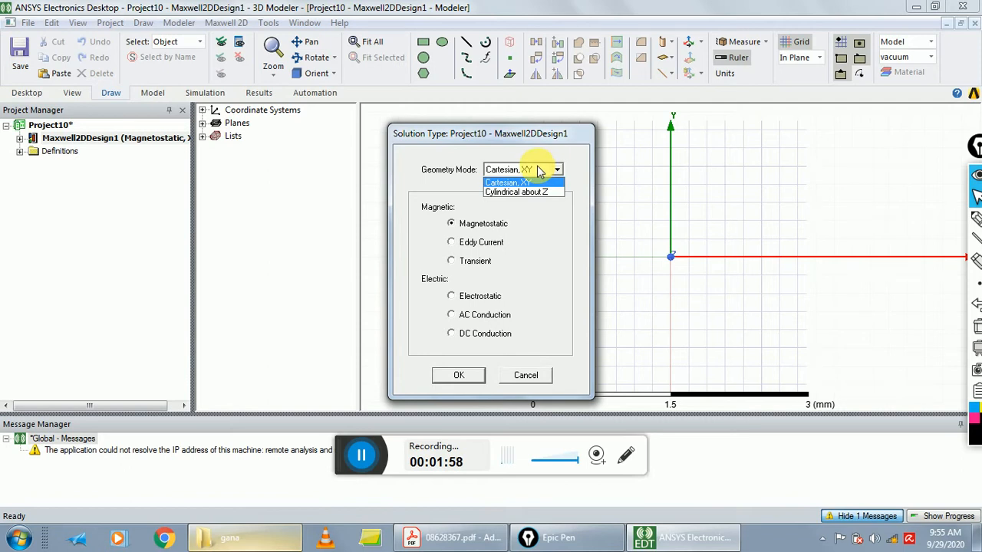
pyautogui.click(514, 192)
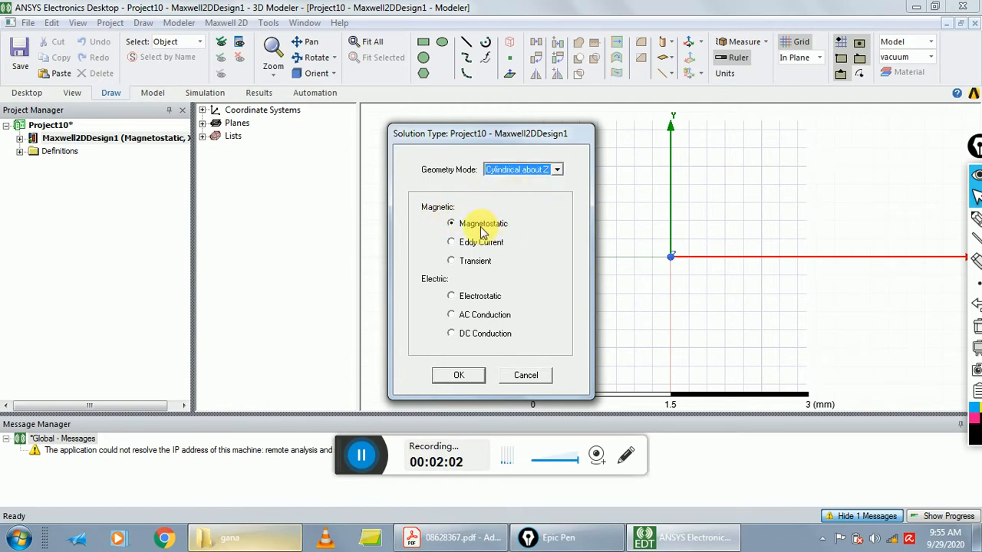
pyautogui.click(458, 375)
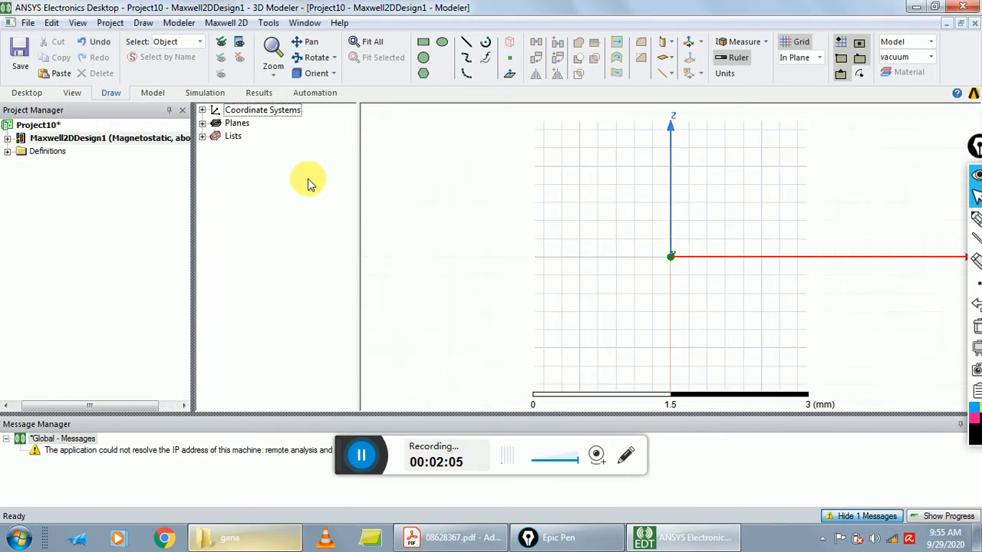
# Confirm mm as the model units without rescaling
pyautogui.click(181, 24)
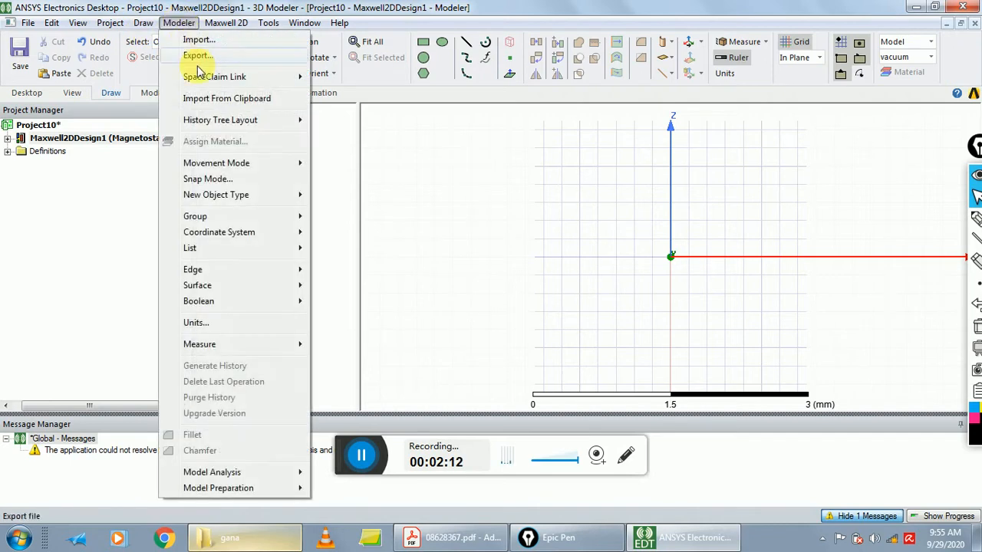
pyautogui.click(195, 322)
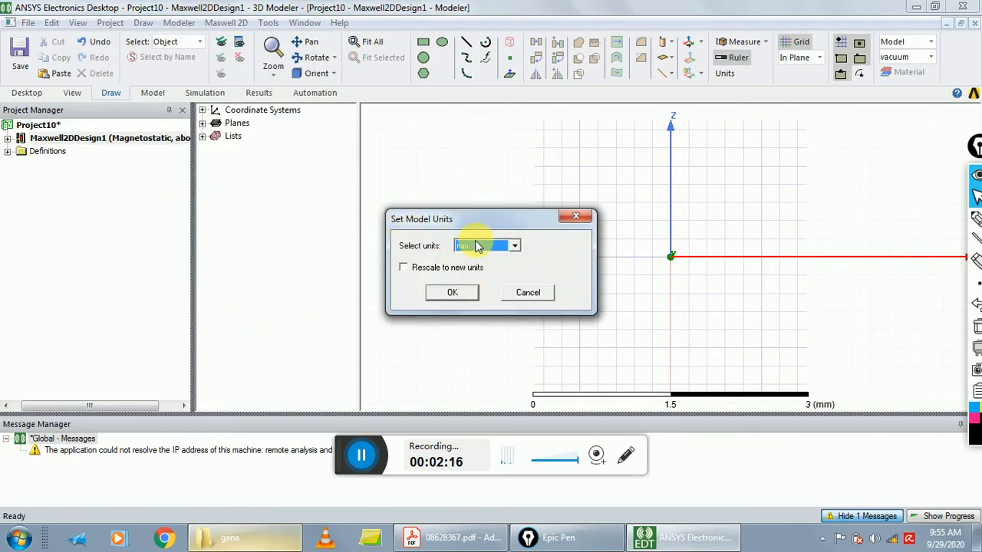
pyautogui.click(452, 296)
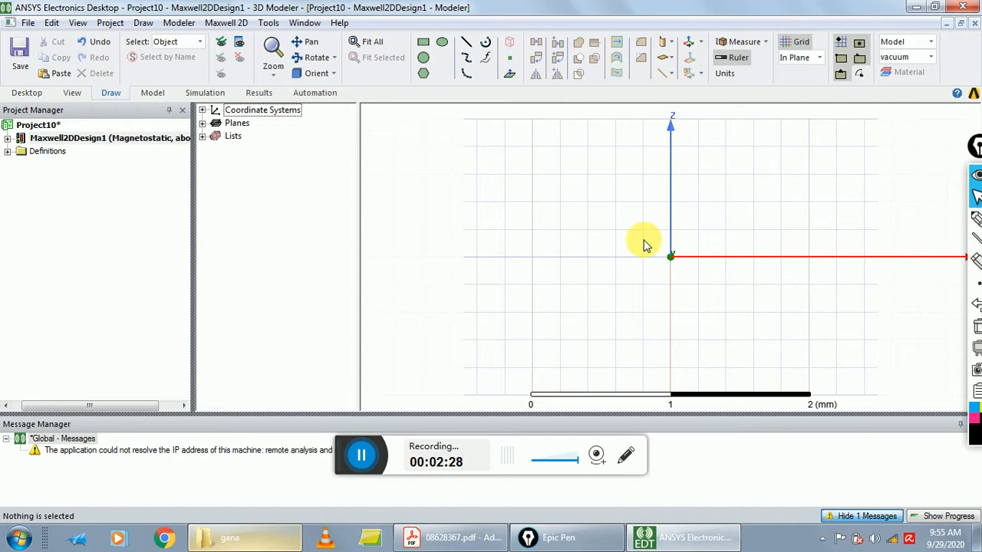
# Start a polyline with the Line command, placing its first vertex at the origin (0, 0, 0)
pyautogui.scroll(-5, 642, 242)
pyautogui.scroll(-3, 565, 240)
pyautogui.scroll(1, 576, 257)
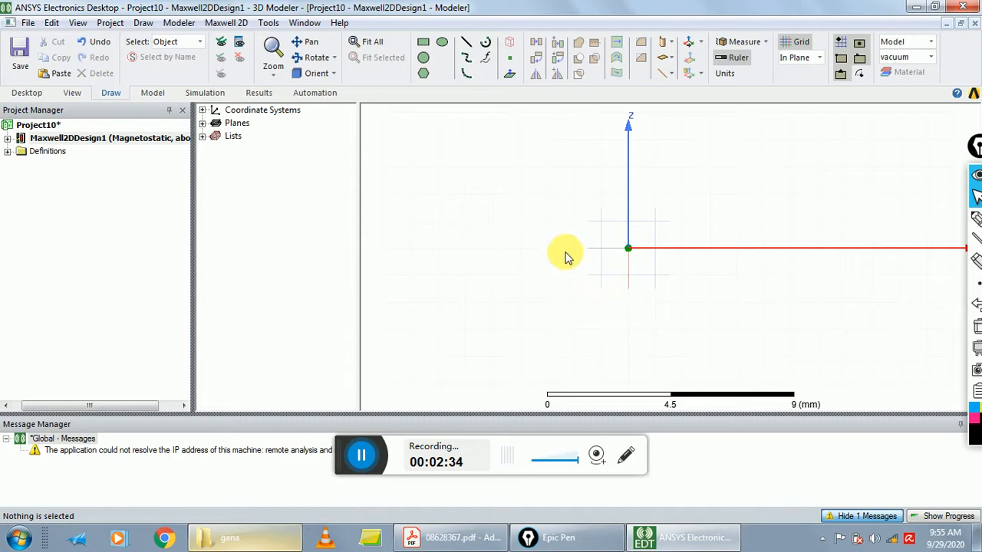
pyautogui.scroll(-1, 566, 257)
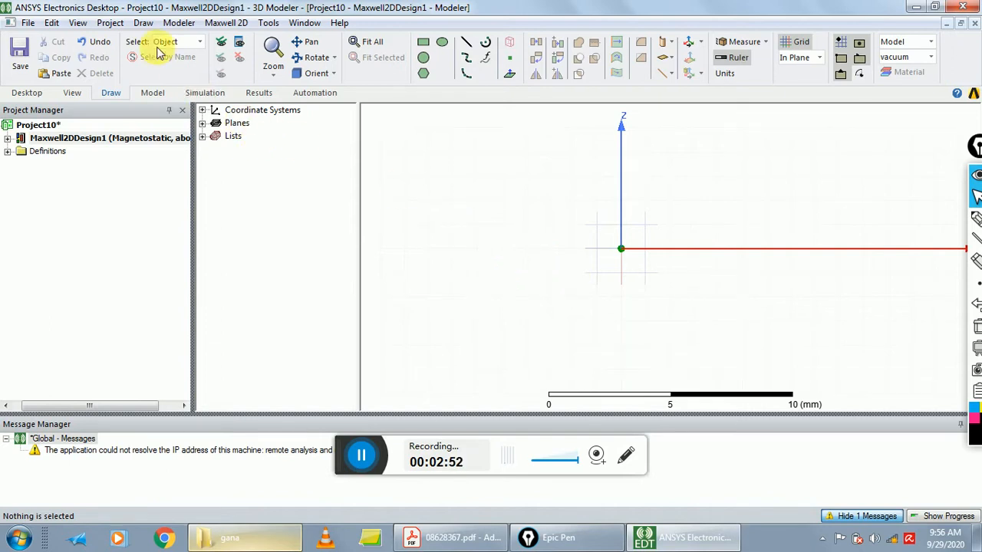
pyautogui.click(144, 24)
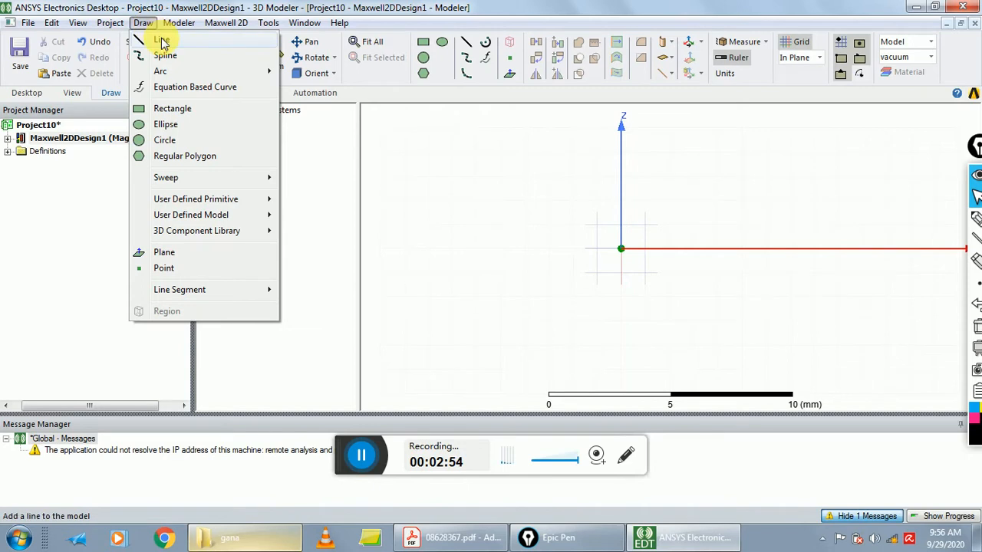
pyautogui.click(163, 42)
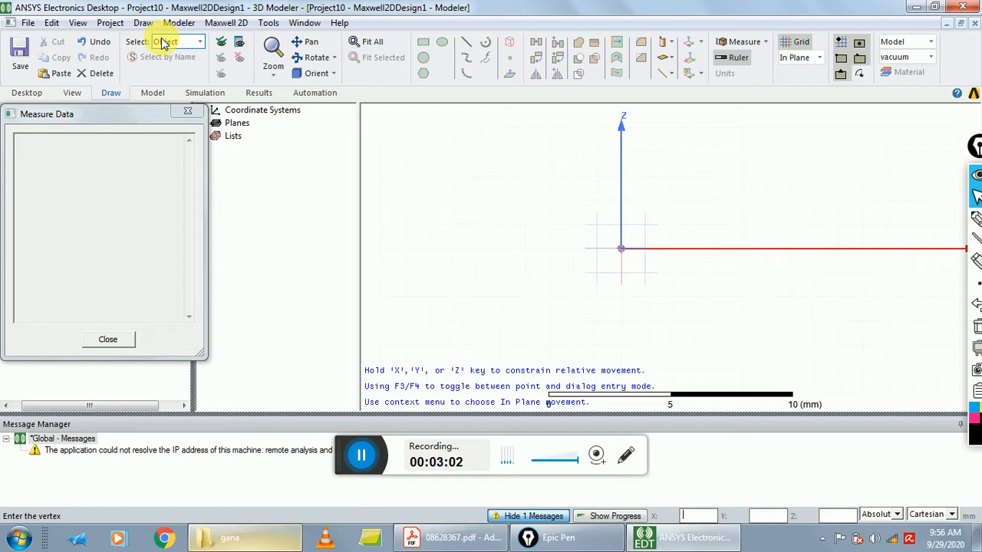
pyautogui.write('0')
pyautogui.press('Tab')
pyautogui.write('00')
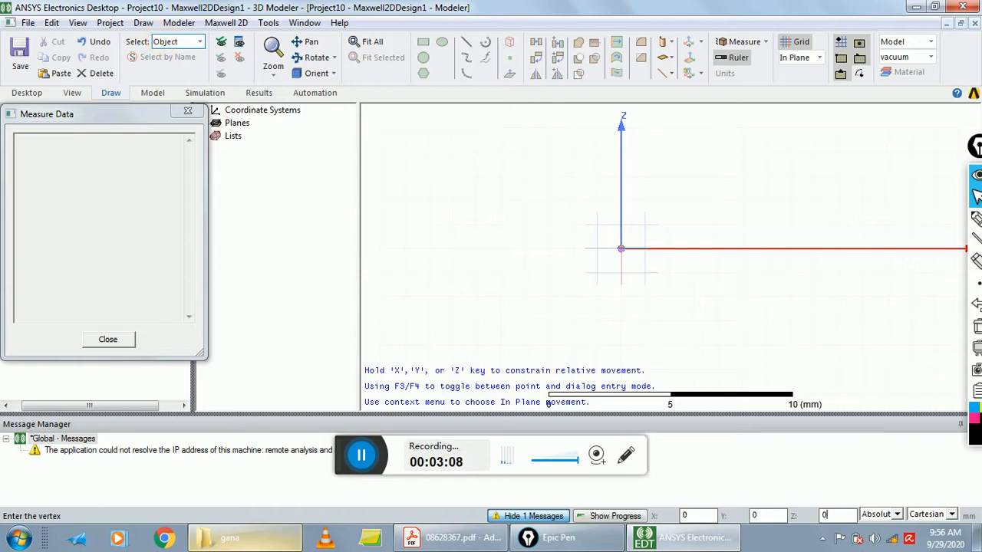
pyautogui.press('Return')
# Add the polyline vertices (0, 0, -10) and (12, 0, -10) mm for the core's inner and lower outer edges
pyautogui.press('Tab')
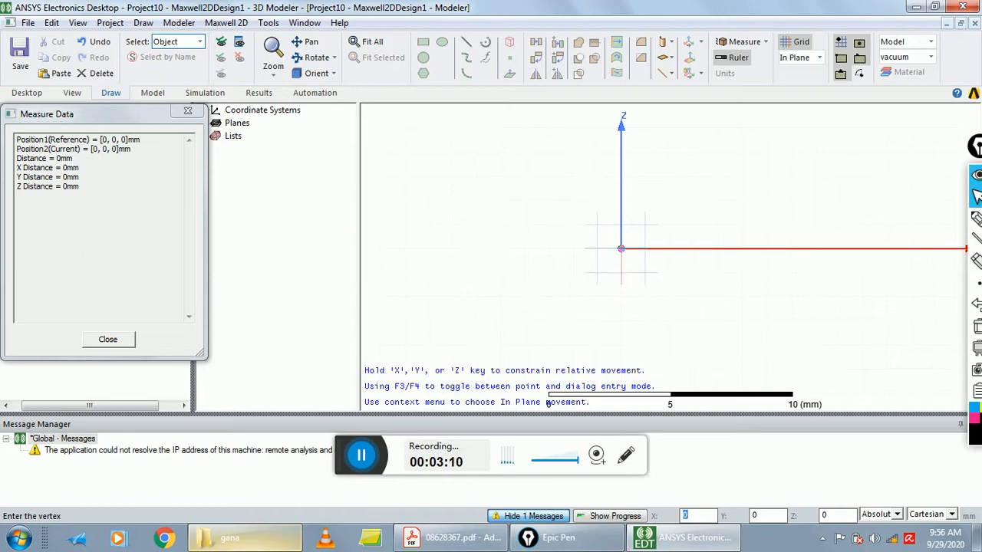
pyautogui.press('Tab')
pyautogui.press('Tab')
pyautogui.write('-1')
pyautogui.press('Return')
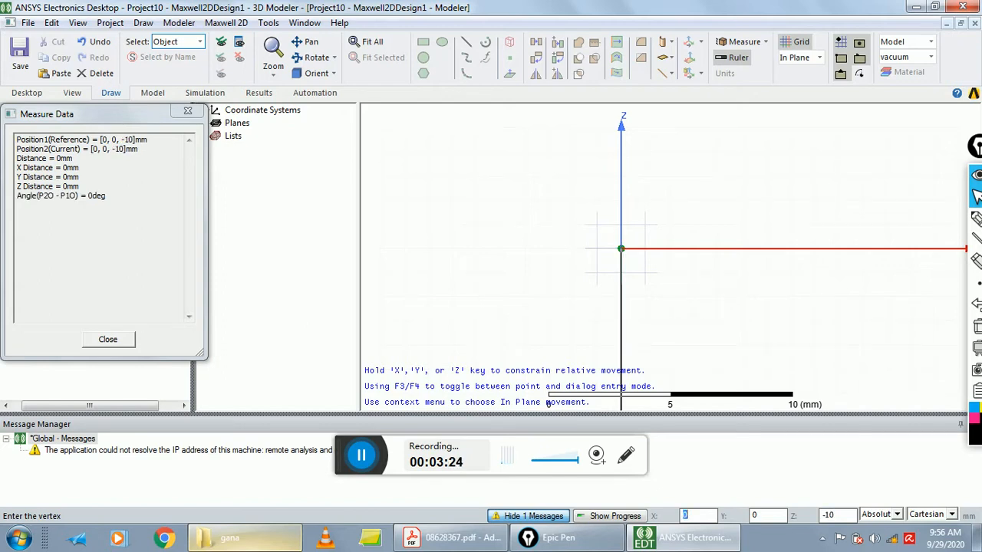
pyautogui.write('12')
pyautogui.press('Tab')
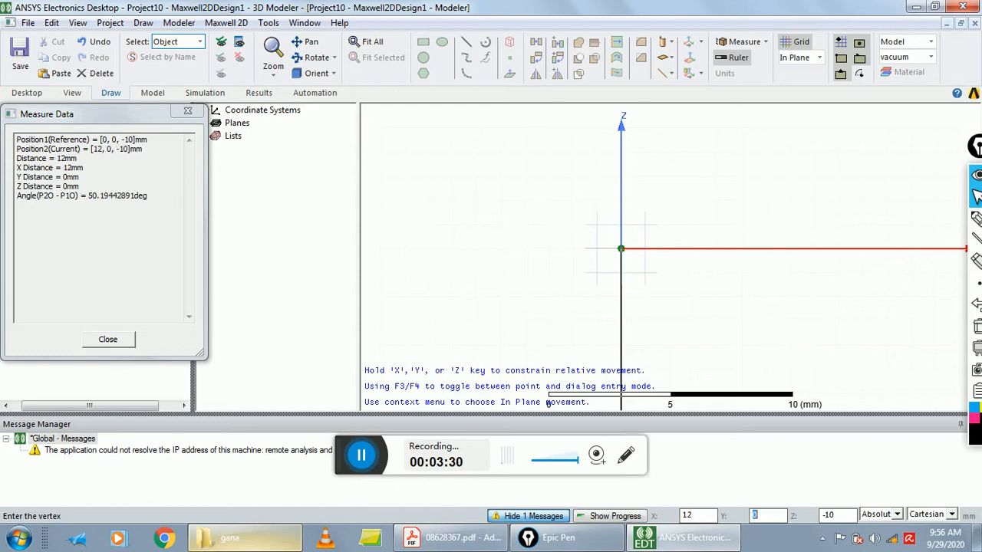
pyautogui.press('Tab')
pyautogui.write('-10')
pyautogui.press('Return')
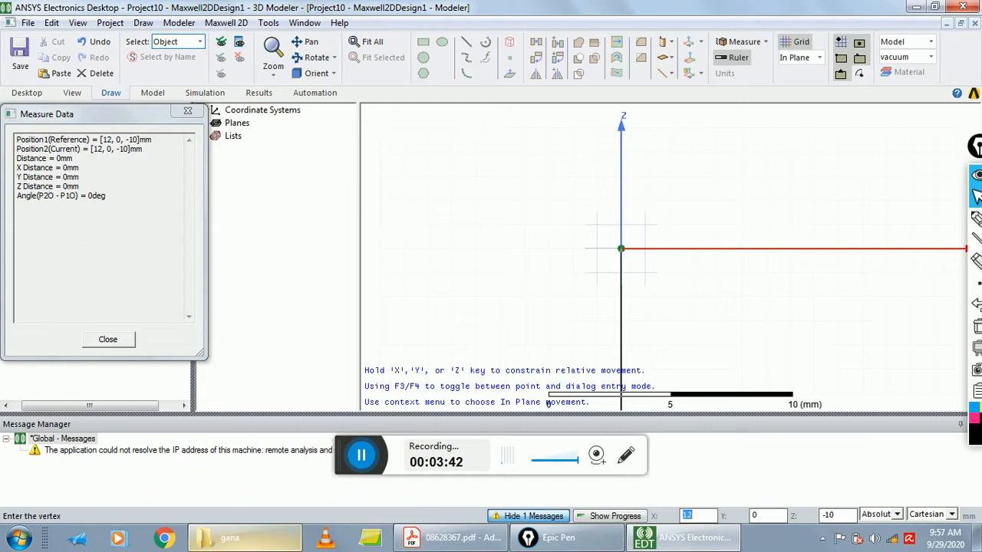
# Continue the polyline up the outer side and along the upper edge with vertices (12, 0, 10) and (2.5, 0, 10) mm
pyautogui.press('Tab')
pyautogui.press('Tab')
pyautogui.write('10')
pyautogui.press('Tab')
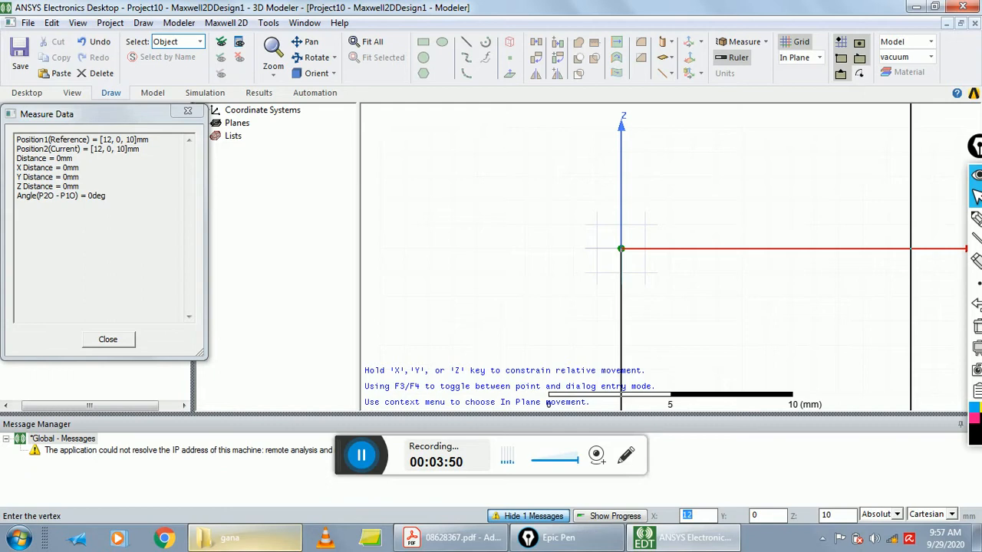
pyautogui.write('2.5')
pyautogui.press('Tab')
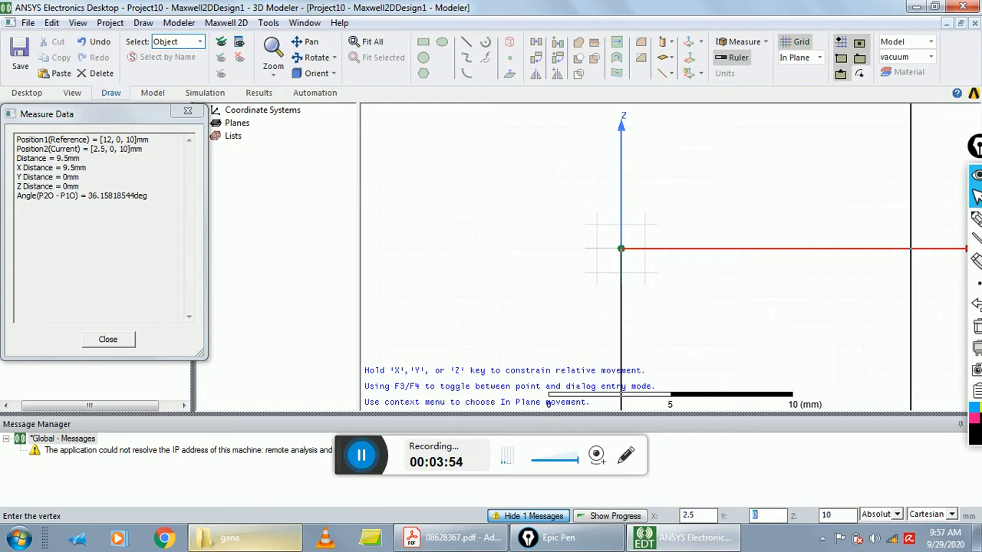
pyautogui.press('Tab')
pyautogui.press('Return')
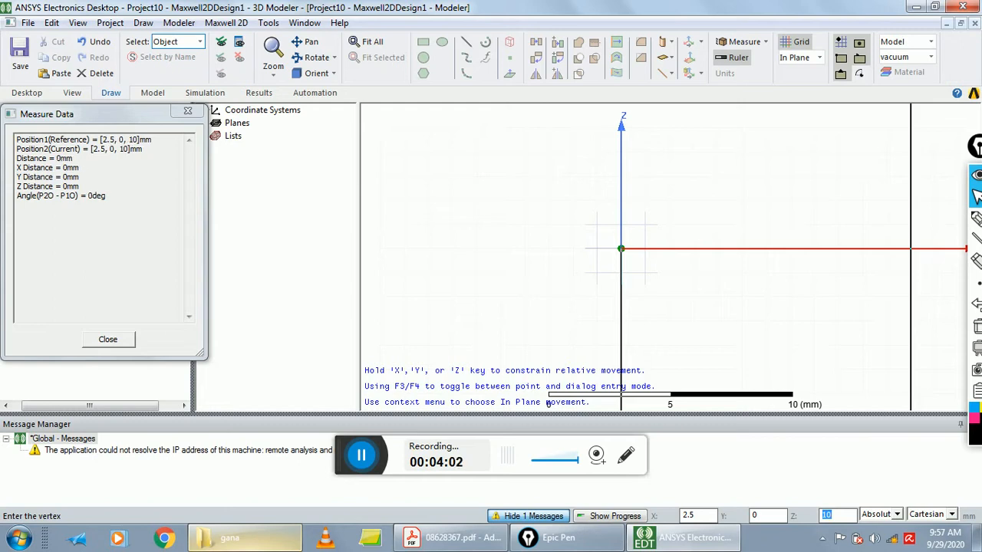
# Add the polyline vertices (2.5, 0, 8) and (10, 0, 8) mm to form the underside of the upper arm
pyautogui.press('Tab')
pyautogui.press('Tab')
pyautogui.press('Tab')
pyautogui.write('8')
pyautogui.press('Tab')
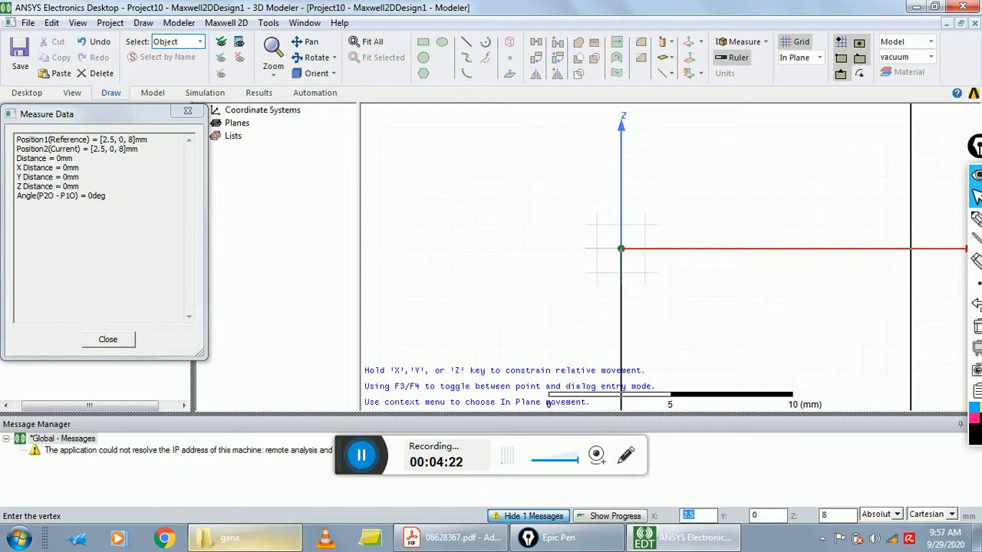
pyautogui.write('10')
pyautogui.press('Tab')
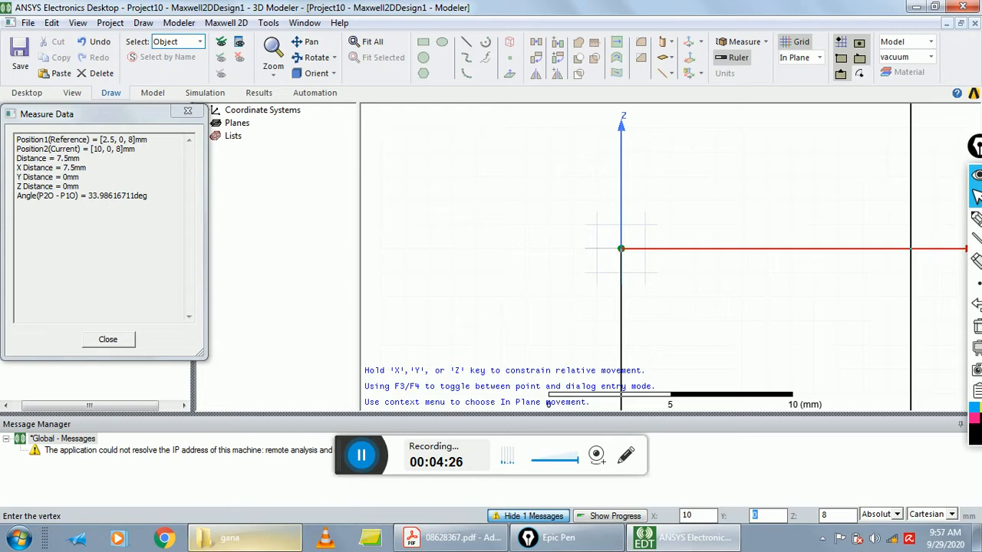
pyautogui.press('Tab')
pyautogui.press('Return')
# Continue the polyline along the inside of the core with vertices (10, 0, -8) and (2, 0, -8) mm
pyautogui.press('Tab')
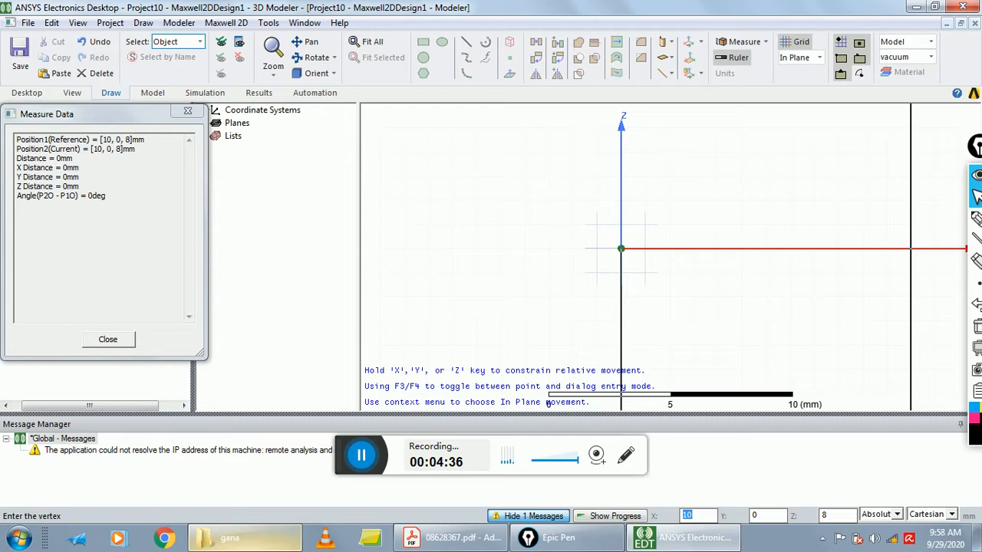
pyautogui.press('Tab')
pyautogui.press('Tab')
pyautogui.write('-8')
pyautogui.press('Tab')
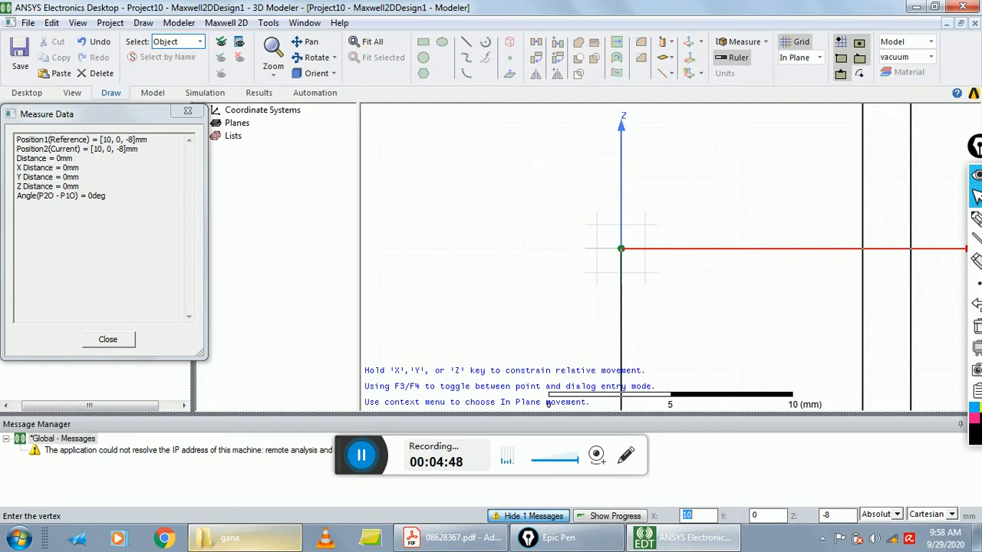
pyautogui.write('2')
pyautogui.press('Tab')
pyautogui.press('Tab')
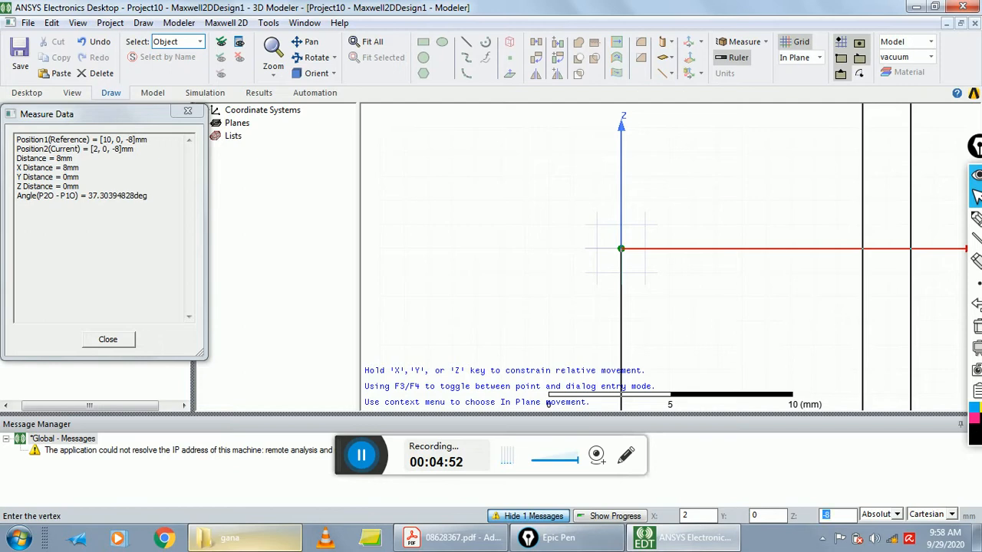
pyautogui.press('Return')
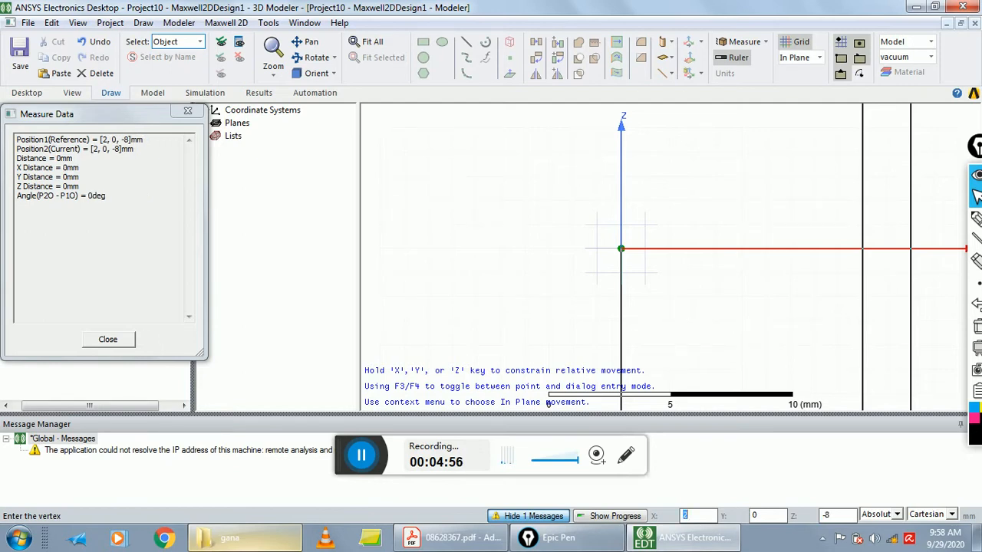
# Add the vertex (2, 0, 0) mm, close the polyline at the origin (0, 0, 0) and finish the Line command
pyautogui.press('Tab')
pyautogui.press('Tab')
pyautogui.write('0')
pyautogui.press('Tab')
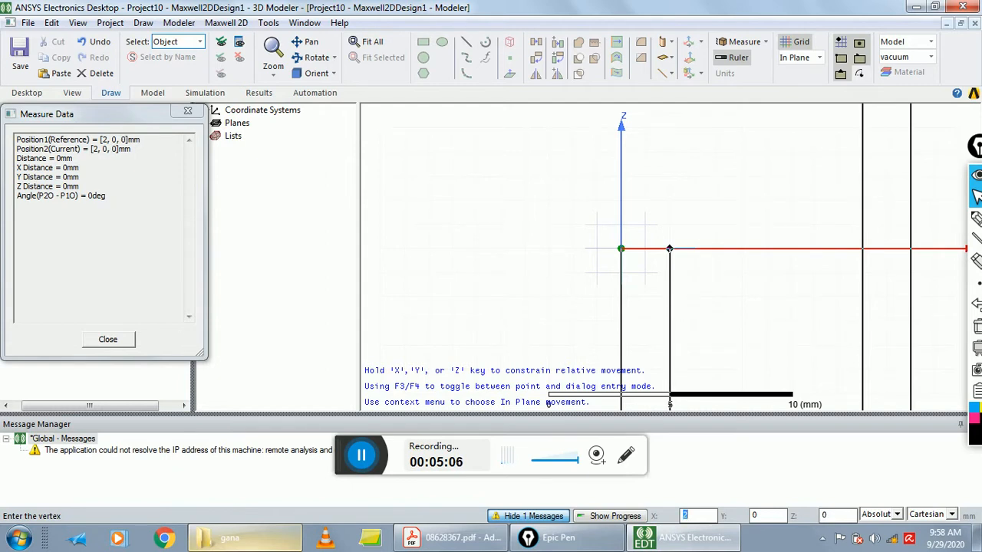
pyautogui.write('0')
pyautogui.press('Tab')
pyautogui.write('0')
pyautogui.press('Tab')
pyautogui.write('0')
pyautogui.press('Return')
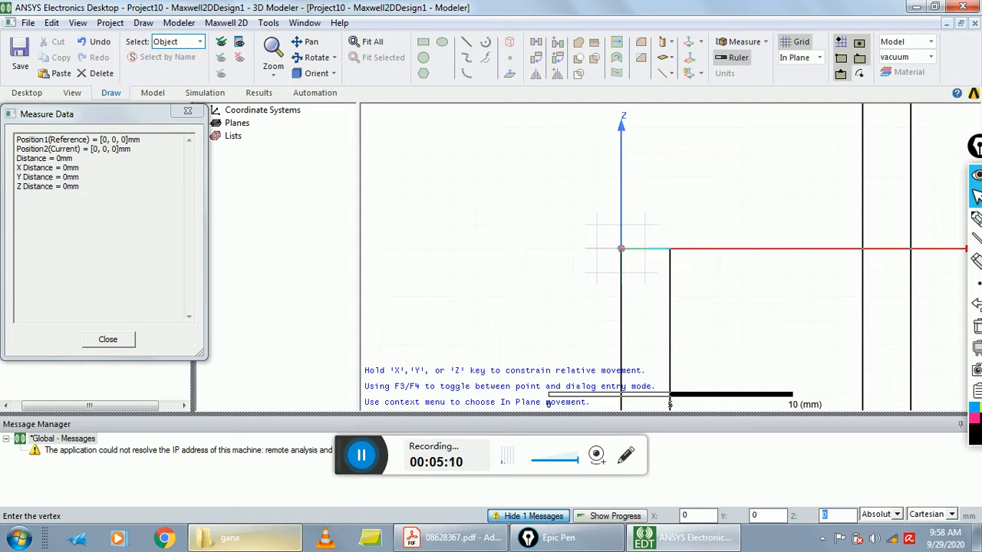
pyautogui.press('Escape')
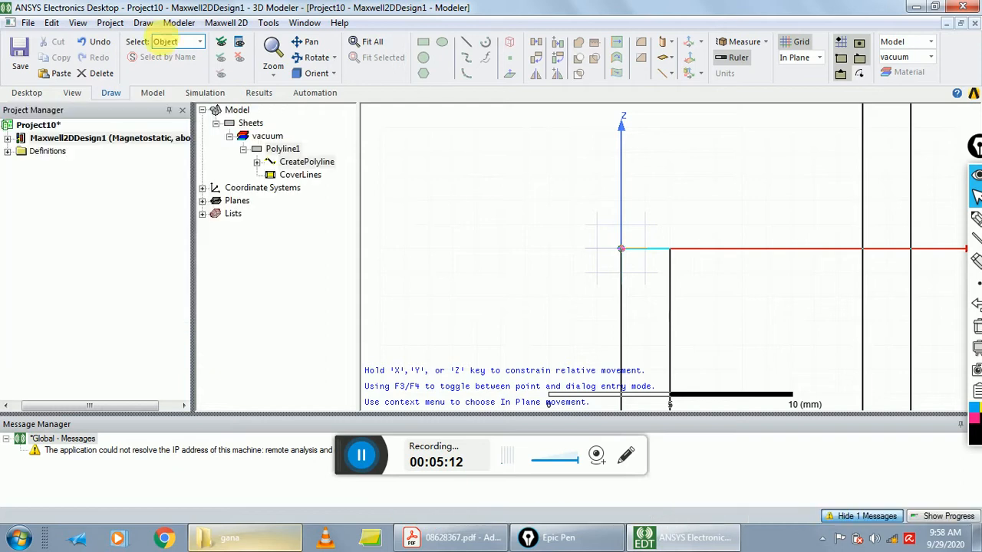
pyautogui.click(759, 195)
pyautogui.scroll(-5, 759, 197)
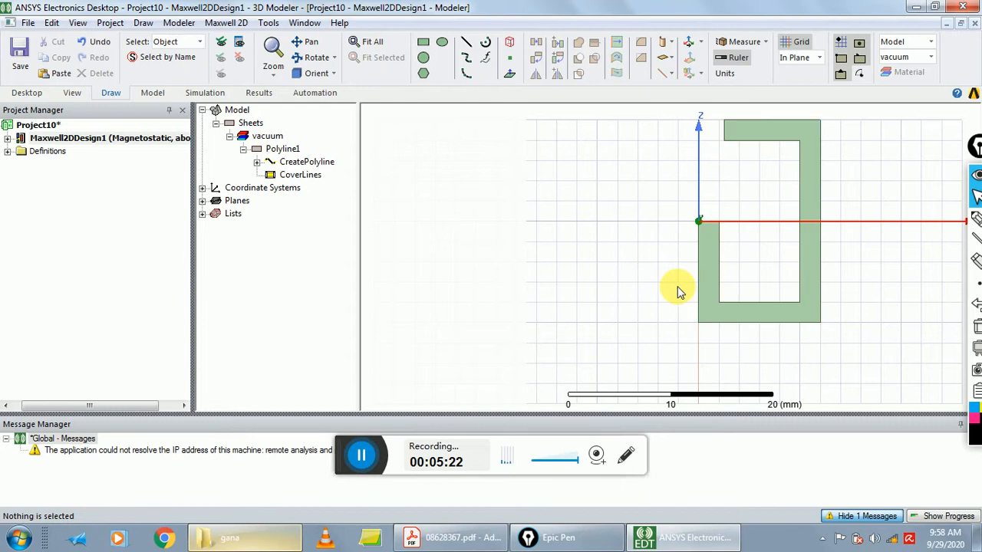
# Rename the closed polyline sheet of the core cross-section as housing
pyautogui.doubleClick(293, 152)
pyautogui.click(374, 190)
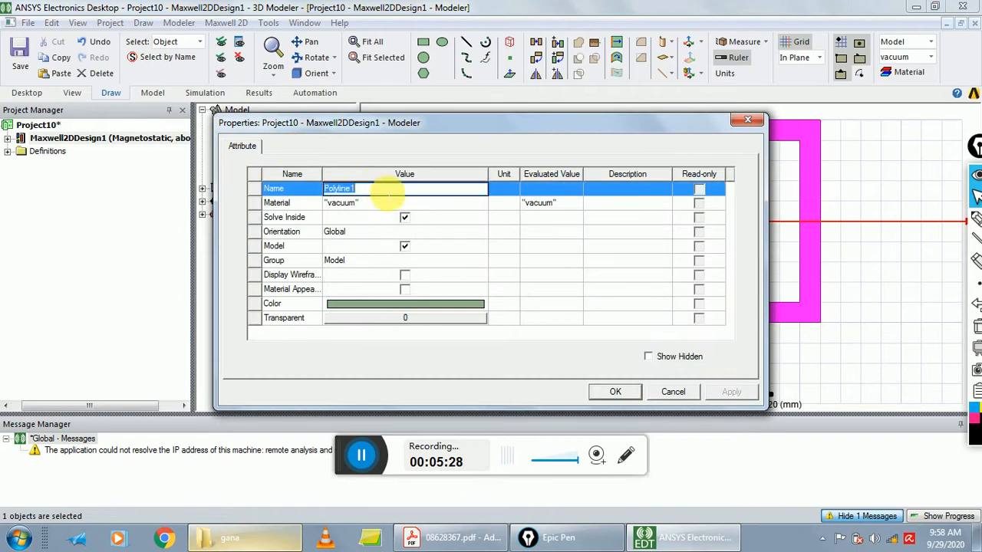
pyautogui.press('BackSpace')
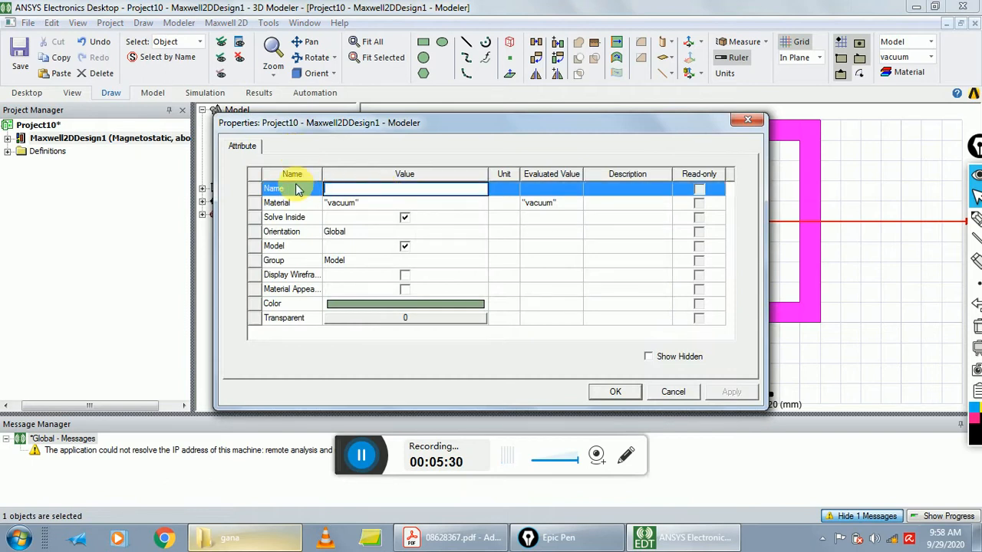
pyautogui.write('housi')
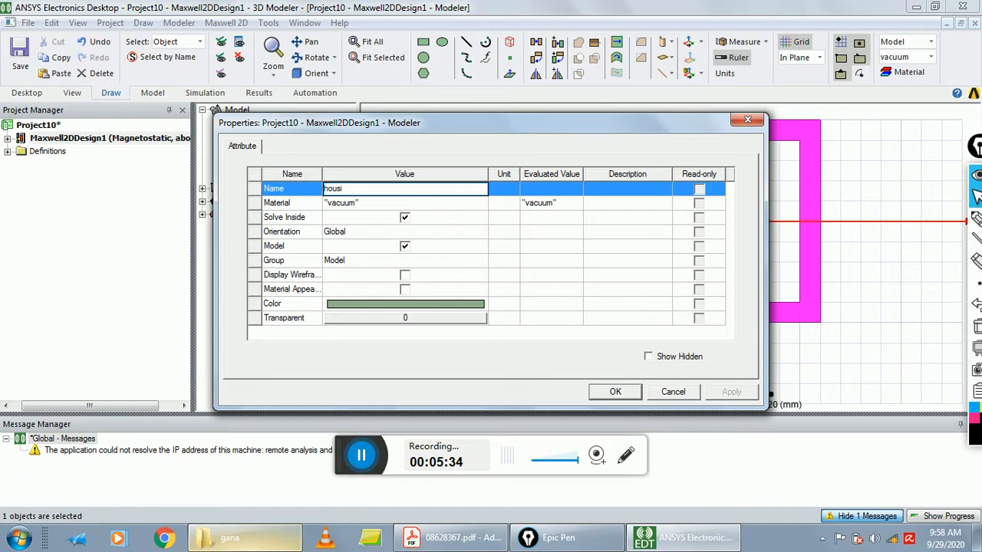
pyautogui.write('ng')
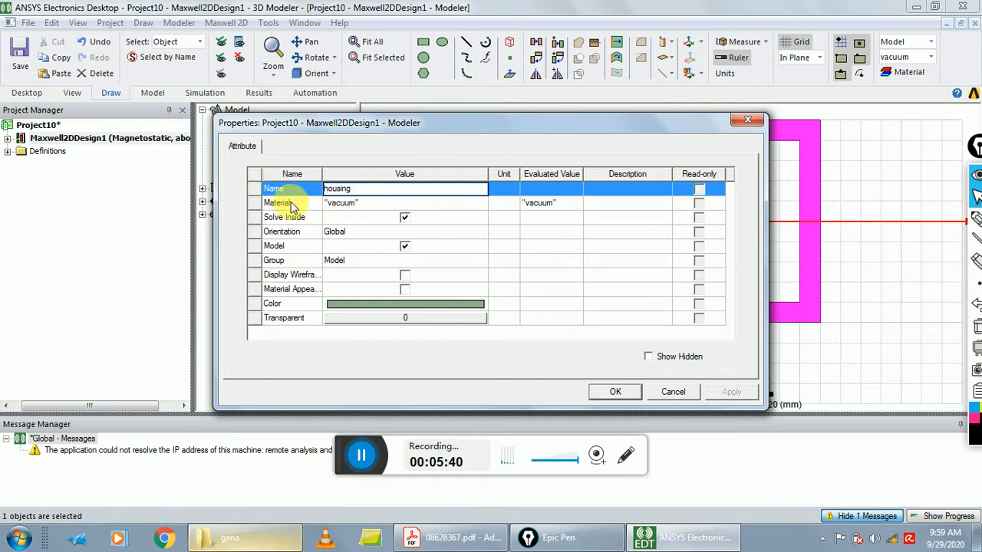
# Search the material library for steel and assign steel_1010 to the housing
pyautogui.click(366, 204)
pyautogui.click(366, 205)
pyautogui.click(365, 216)
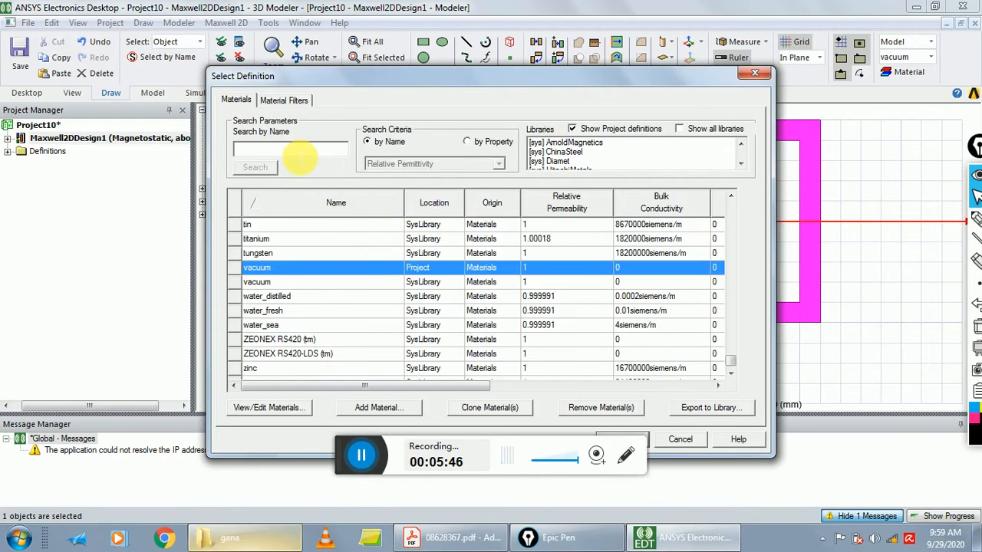
pyautogui.write('st')
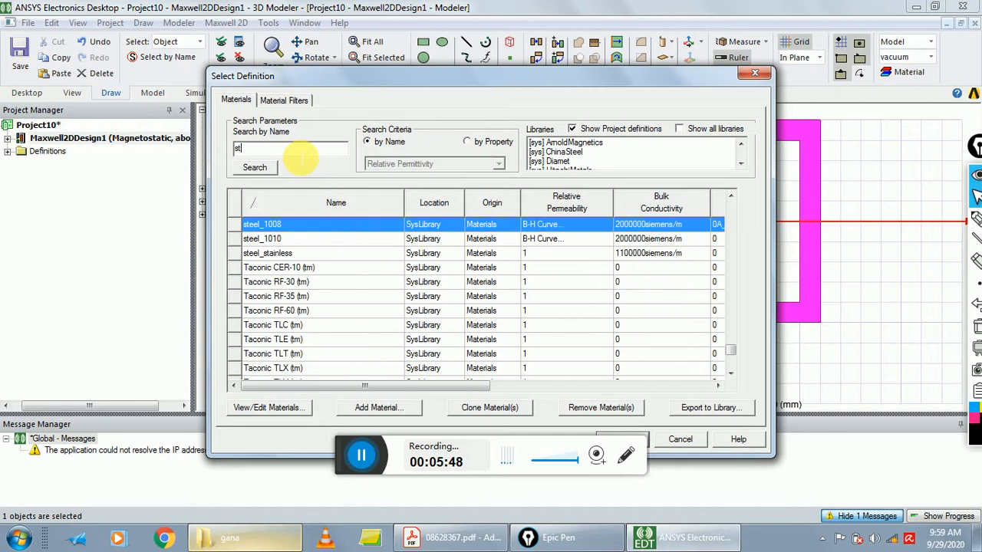
pyautogui.click(300, 239)
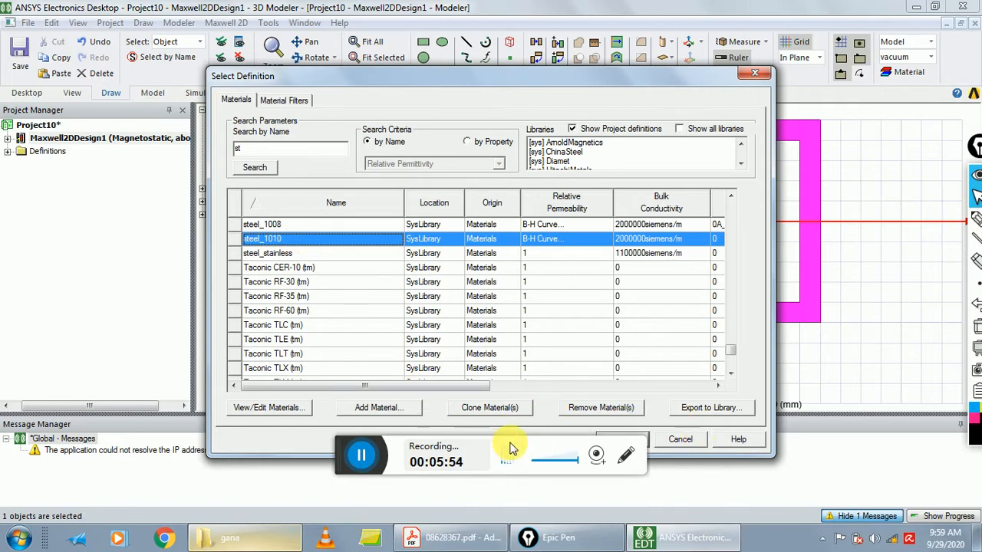
pyautogui.moveTo(548, 92); pyautogui.dragTo(719, 68)
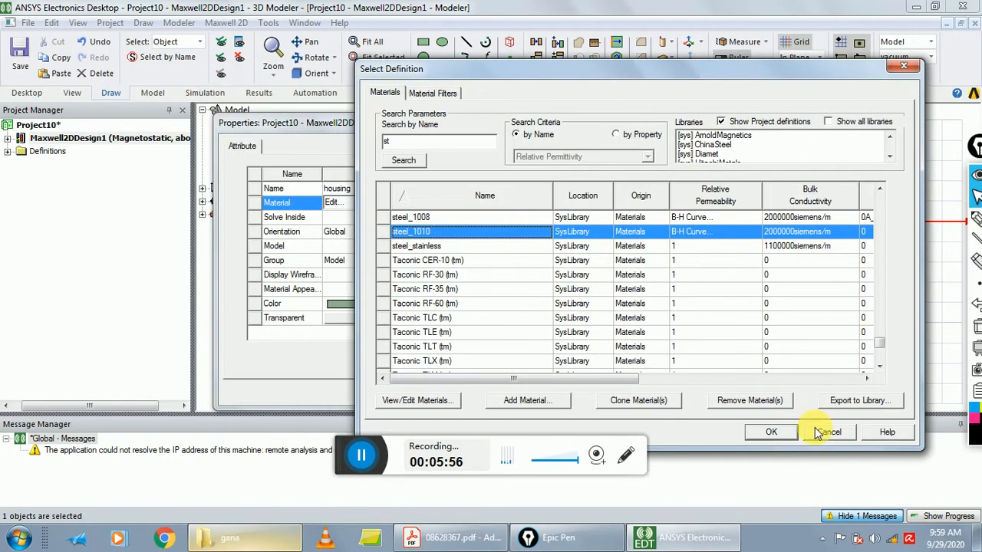
pyautogui.click(780, 430)
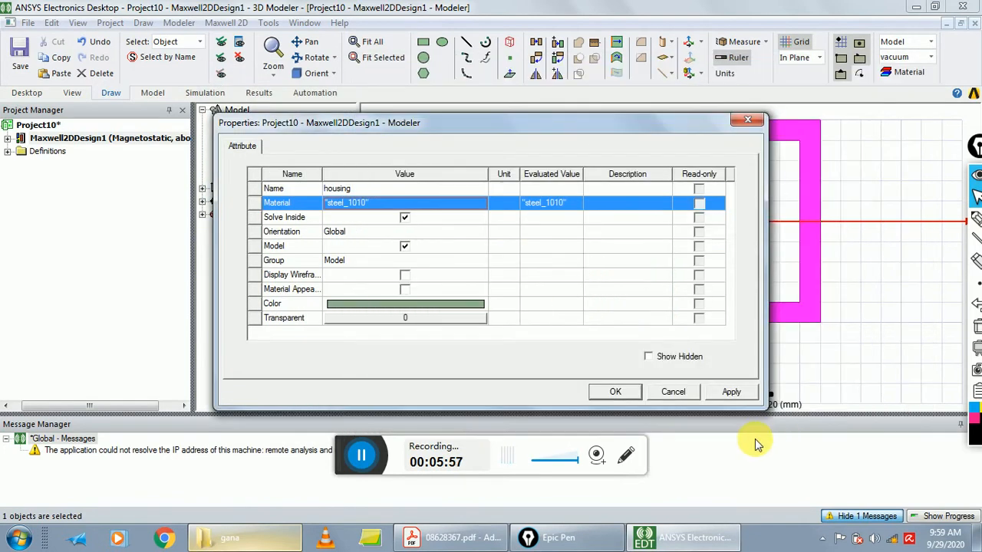
# Set the housing's colour to the basic light grey (RGB 192, 192, 192) and apply its properties
pyautogui.click(376, 305)
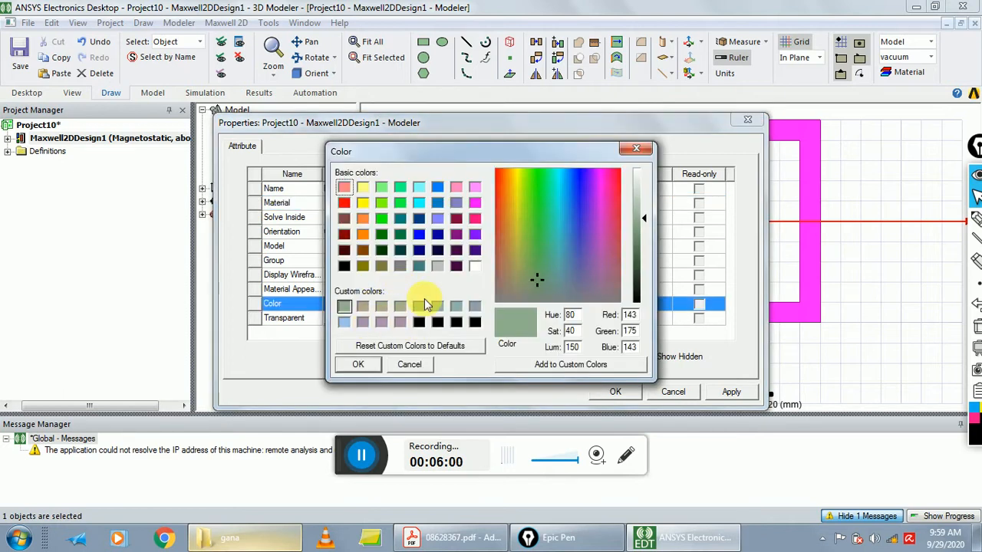
pyautogui.click(441, 268)
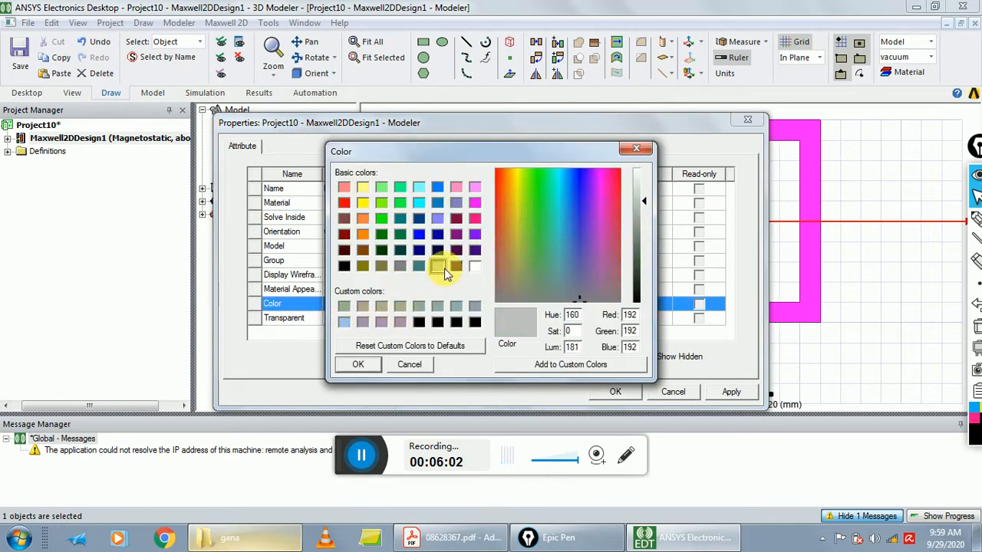
pyautogui.click(372, 364)
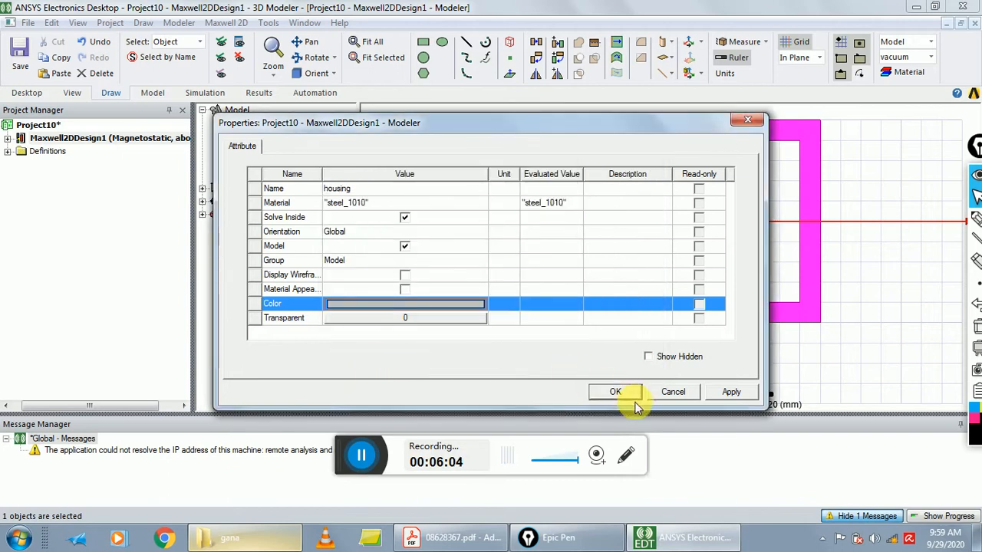
pyautogui.click(617, 391)
pyautogui.click(591, 268)
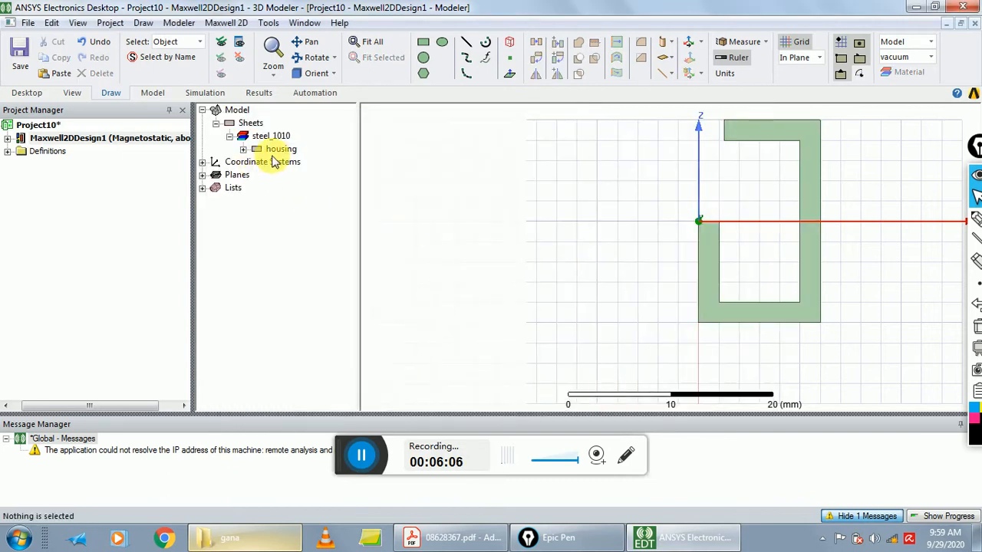
# Recolour the housing with the custom olive green (RGB 159, 175, 143)
pyautogui.click(285, 151)
pyautogui.doubleClick(286, 150)
pyautogui.click(412, 304)
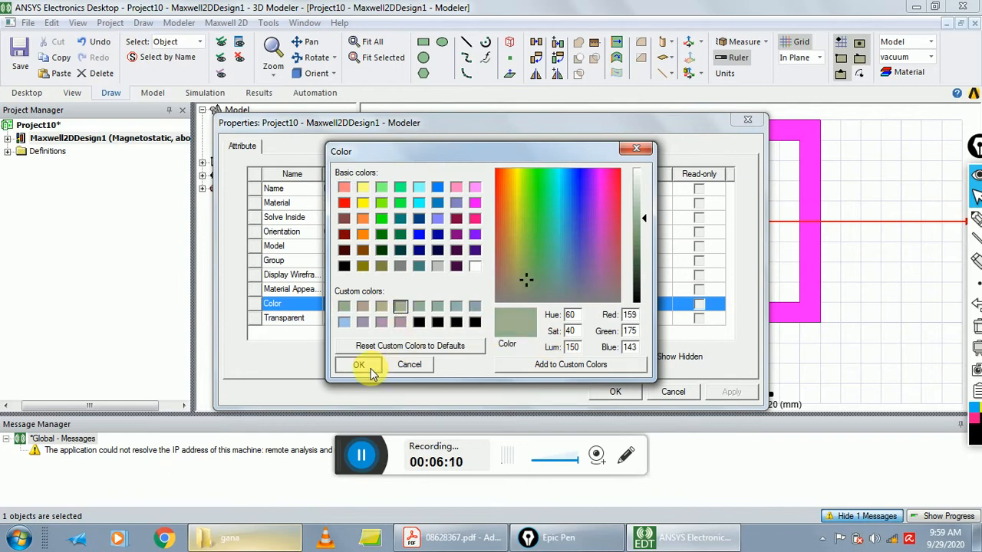
pyautogui.click(358, 365)
pyautogui.click(611, 392)
pyautogui.click(526, 328)
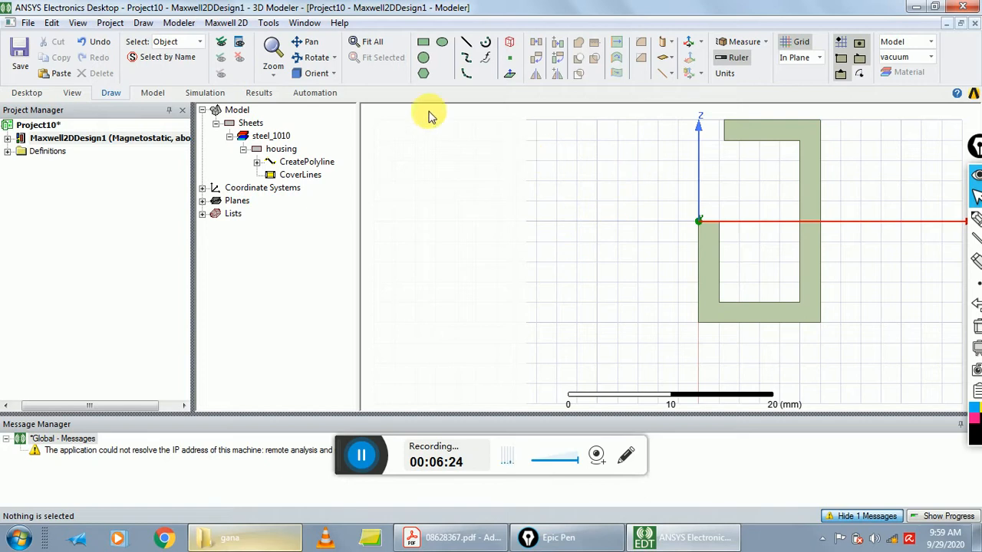
# Start a rectangle above the core's centre leg with its first corner at (0, 0, 13) mm
pyautogui.click(142, 22)
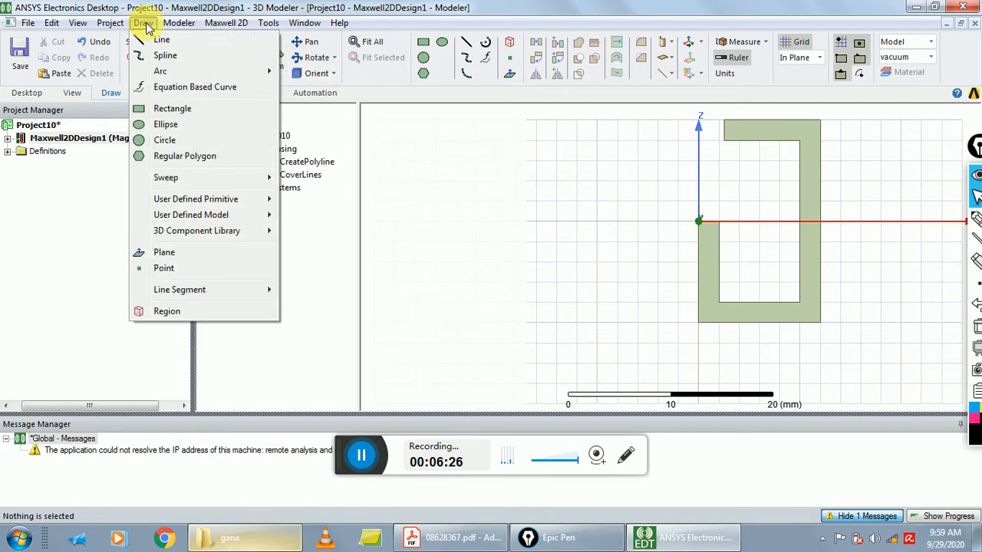
pyautogui.click(188, 110)
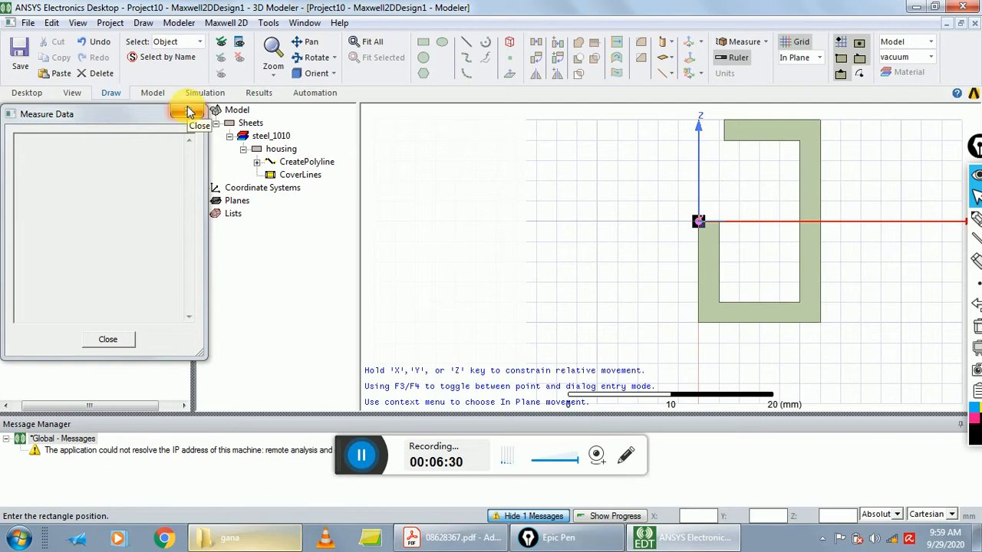
pyautogui.write('0')
pyautogui.press('Tab')
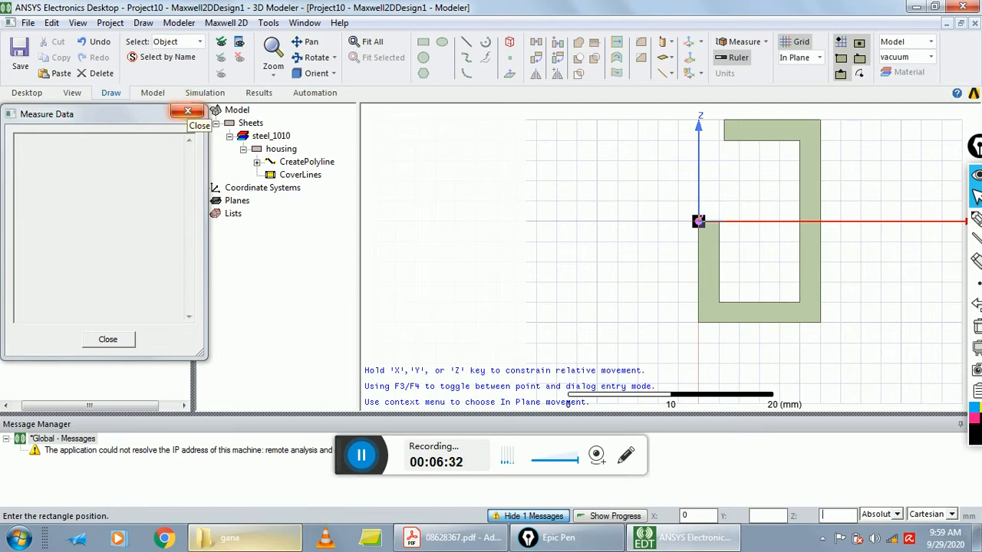
pyautogui.write('0')
pyautogui.press('Tab')
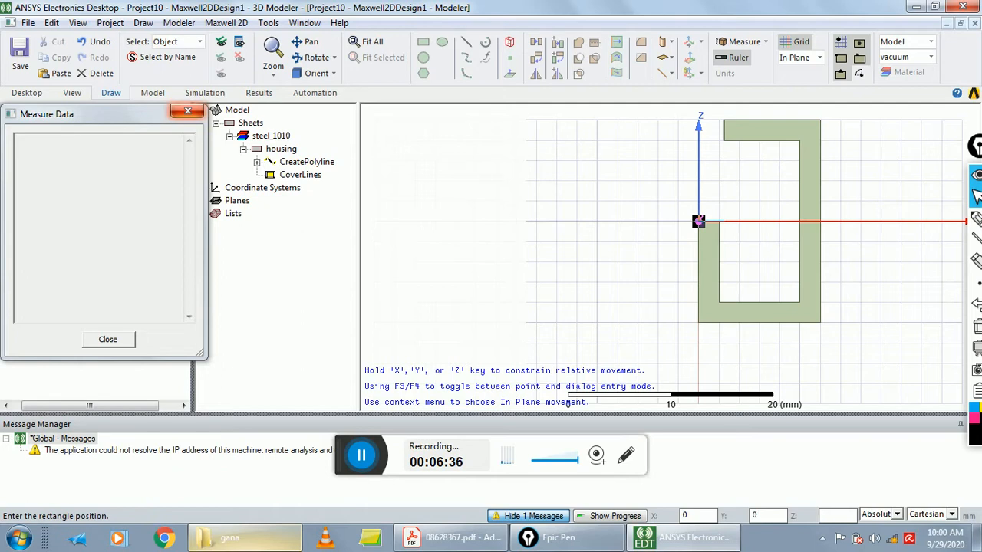
pyautogui.write('13')
pyautogui.press('Return')
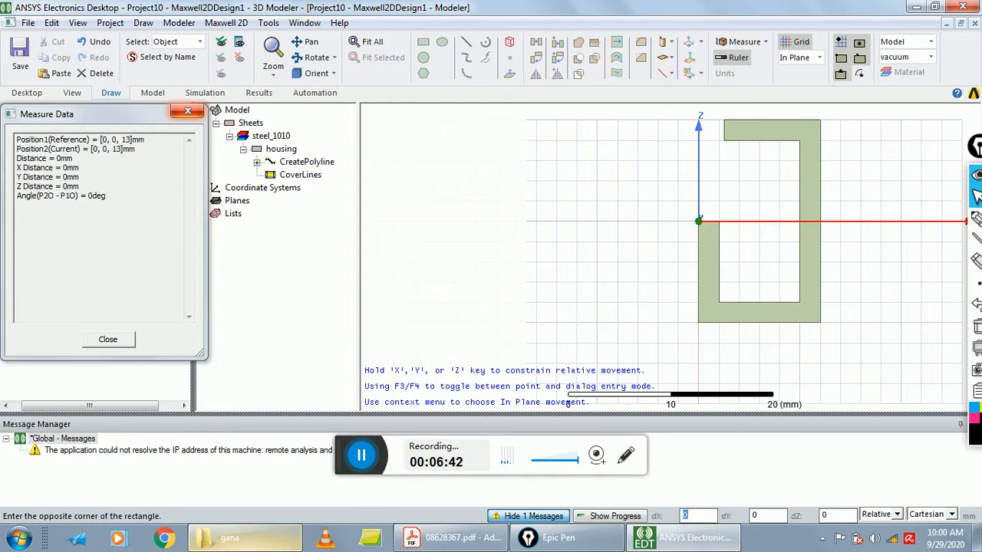
# Complete the rectangle on the Z axis with its opposite corner at relative offset dX 2, dY 0, dZ -8 mm
pyautogui.write('2')
pyautogui.press('Tab')
pyautogui.press('Tab')
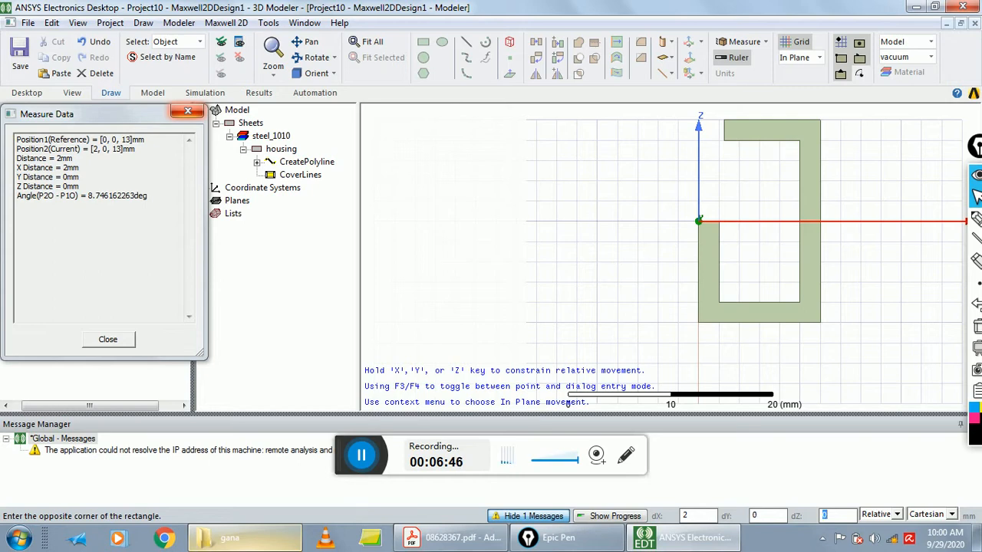
pyautogui.write('-8')
pyautogui.press('Return')
pyautogui.click(187, 111)
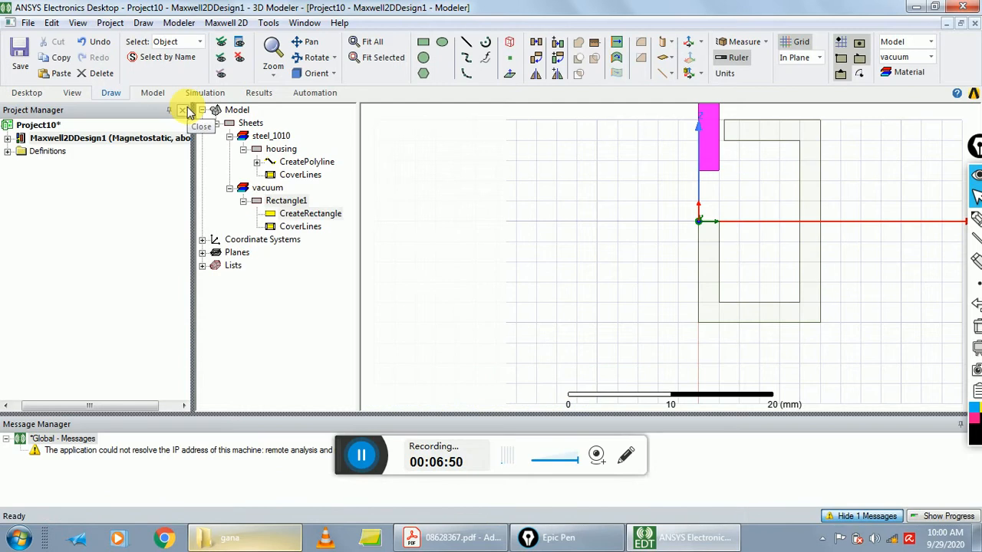
pyautogui.click(614, 264)
pyautogui.scroll(1, 606, 257)
pyautogui.scroll(-1, 606, 257)
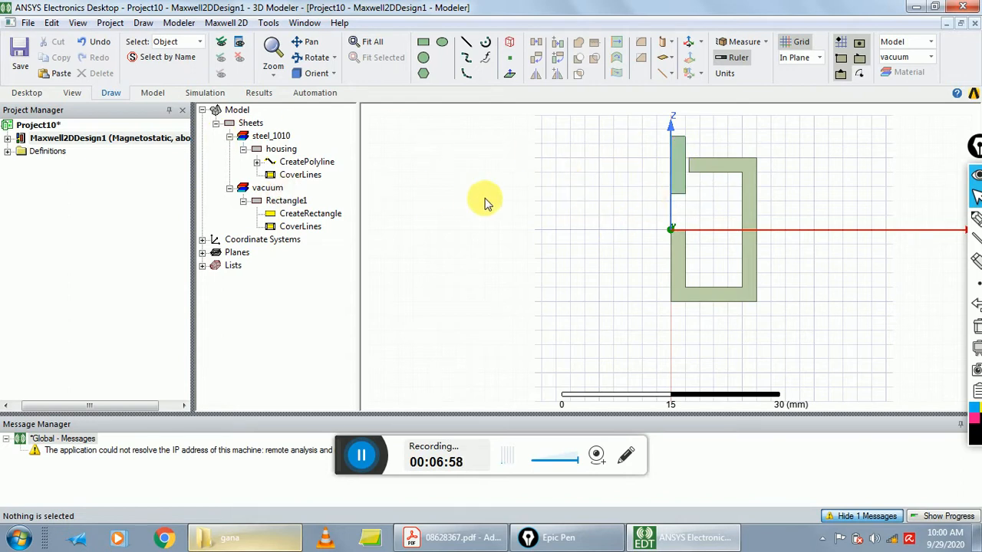
# Rename the new rectangle on the Z axis as anchor
pyautogui.doubleClick(286, 200)
pyautogui.click(393, 192)
pyautogui.click(390, 198)
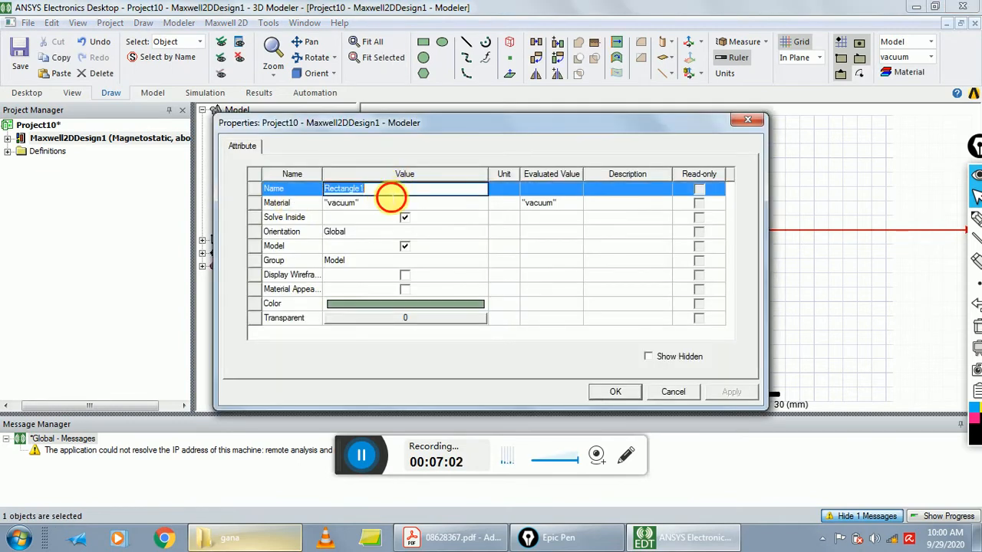
pyautogui.write('anchor')
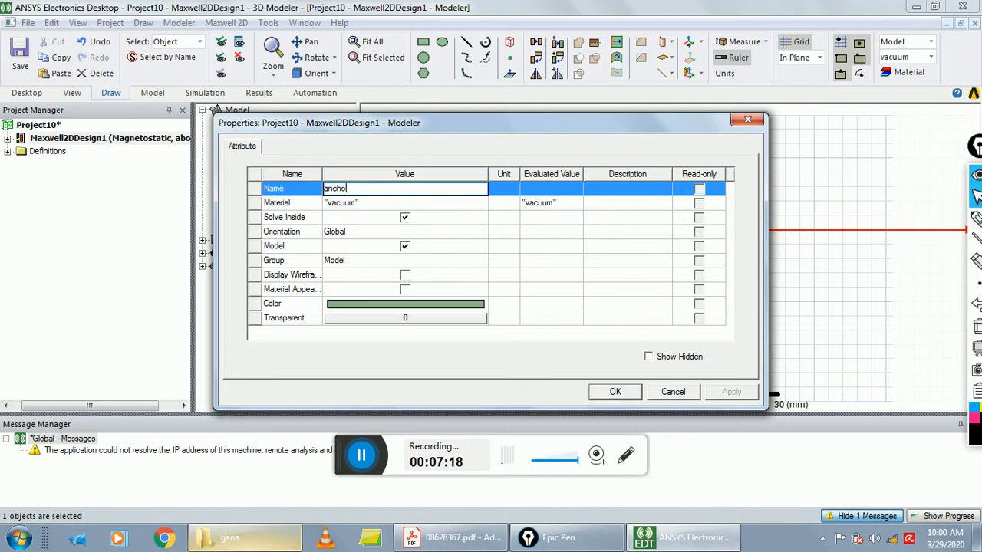
# Search the material library for steel and assign steel_1010 to the anchor
pyautogui.click(343, 204)
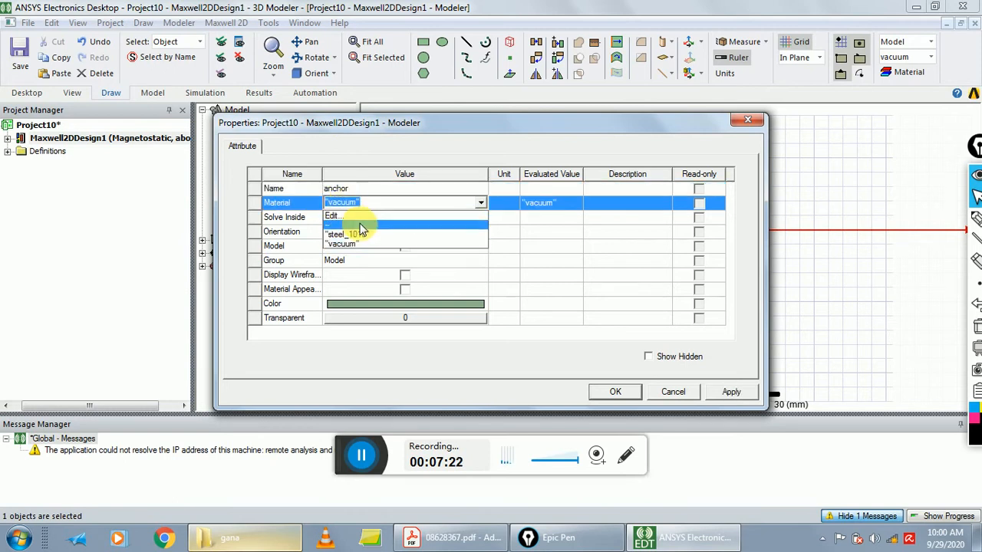
pyautogui.click(349, 216)
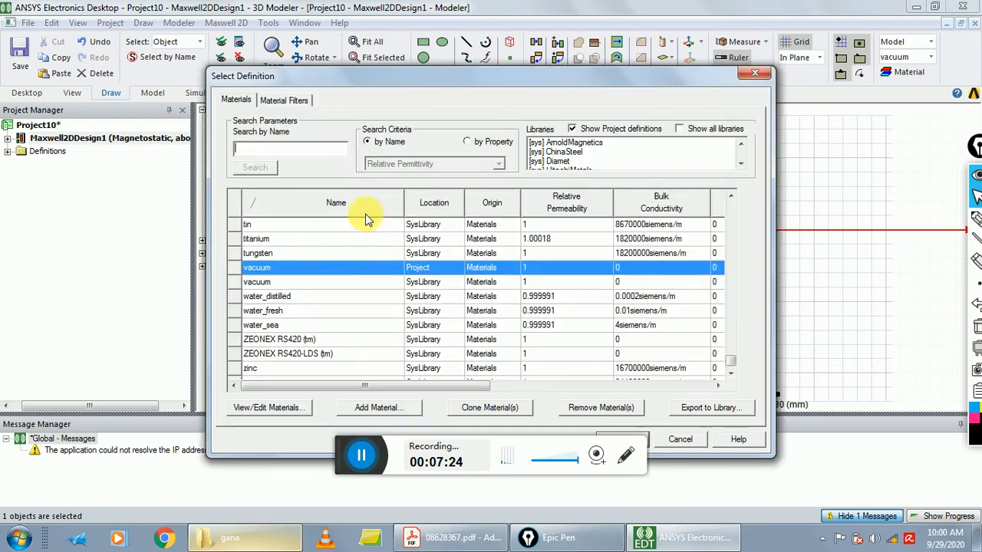
pyautogui.write('ste')
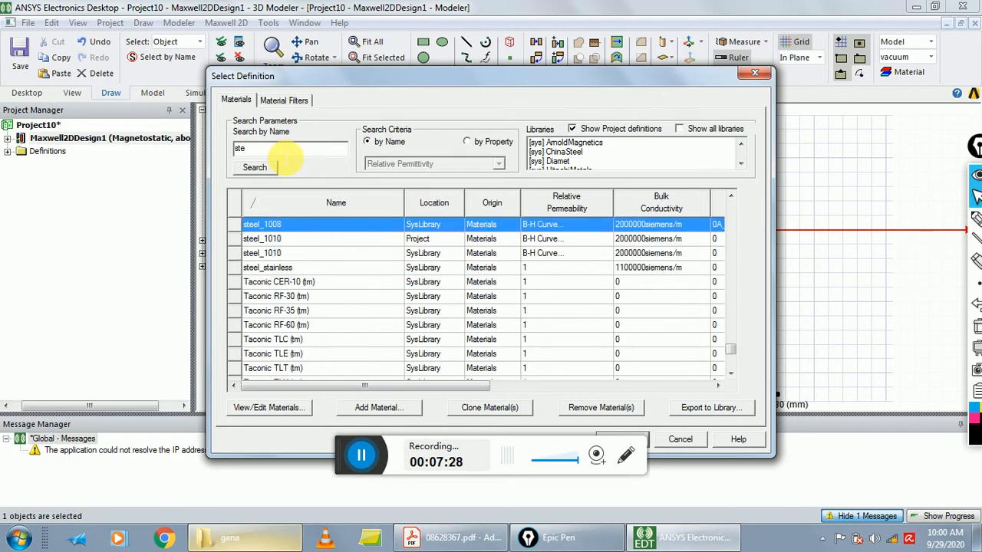
pyautogui.doubleClick(298, 239)
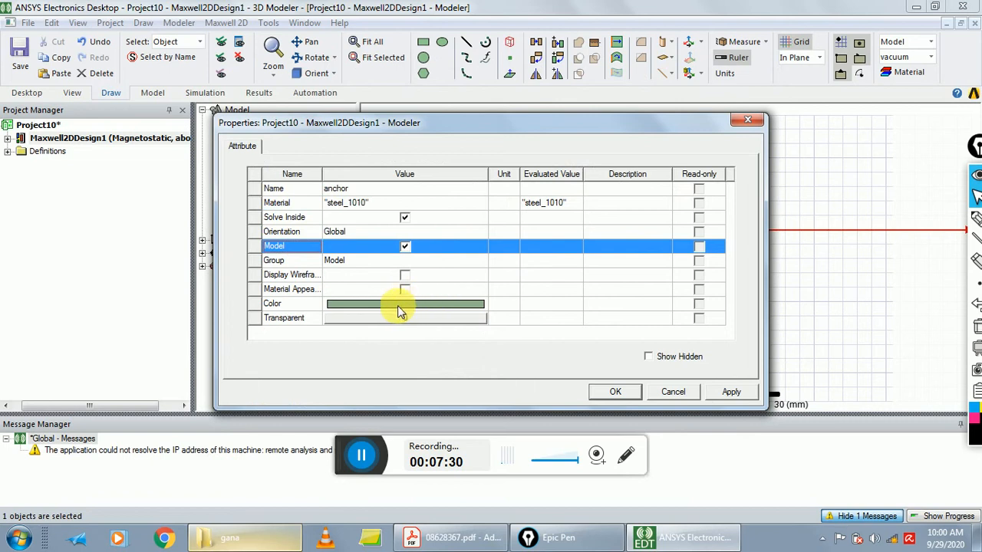
# Set the anchor's colour to the basic light grey and apply its properties
pyautogui.click(375, 304)
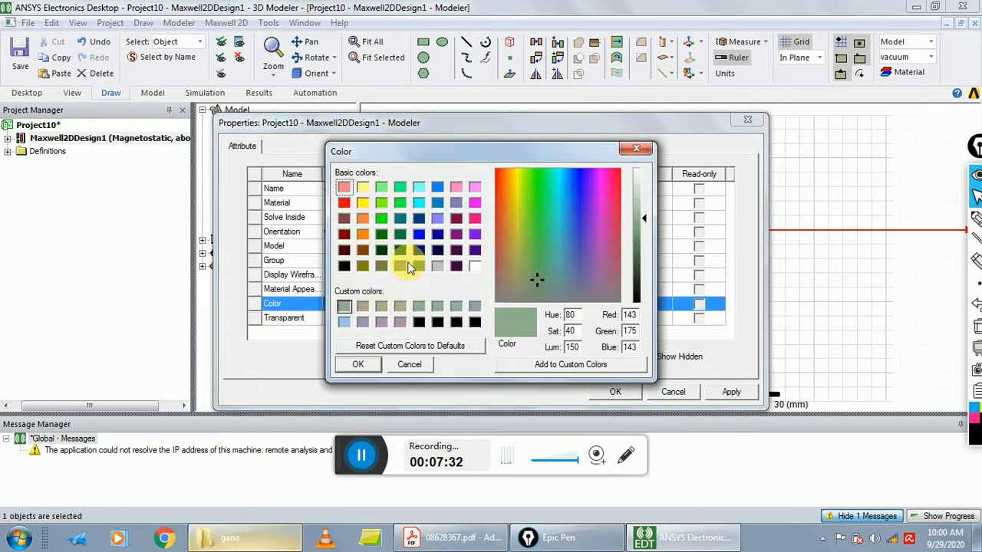
pyautogui.click(437, 267)
pyautogui.click(357, 364)
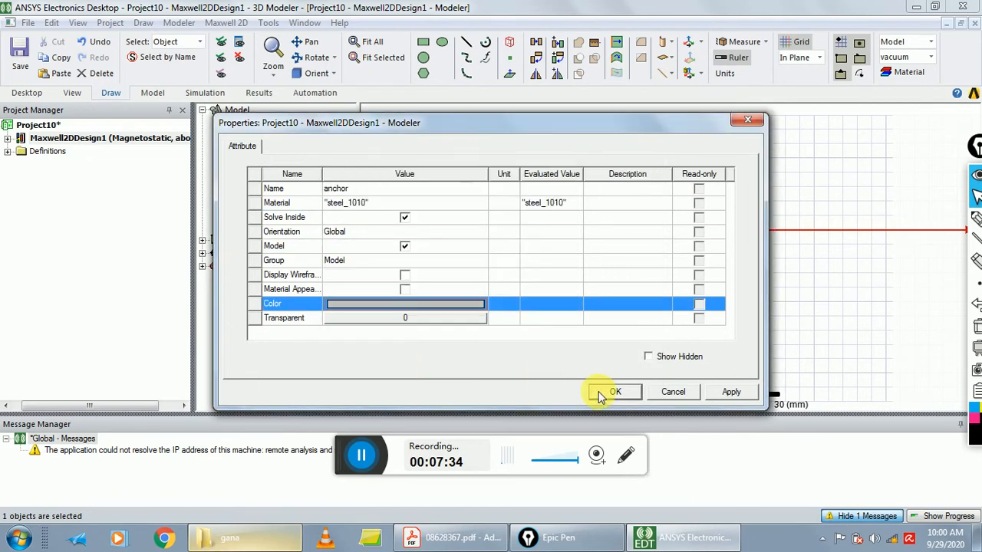
pyautogui.click(602, 391)
pyautogui.click(521, 336)
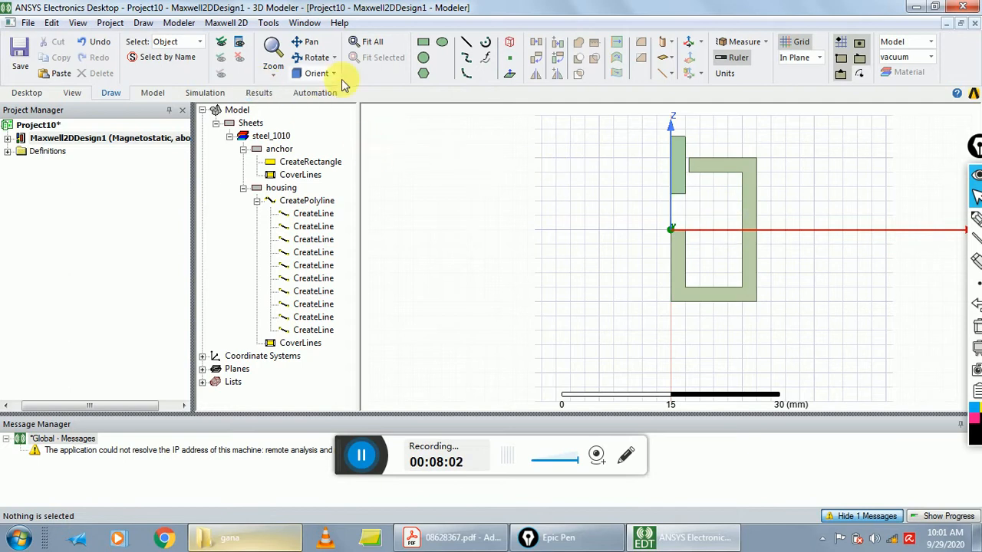
# Draw a rectangle inside the housing from (3, 0, 7) mm with its opposite corner at relative offset dX 6, dY 0, dZ -14 mm
pyautogui.click(145, 23)
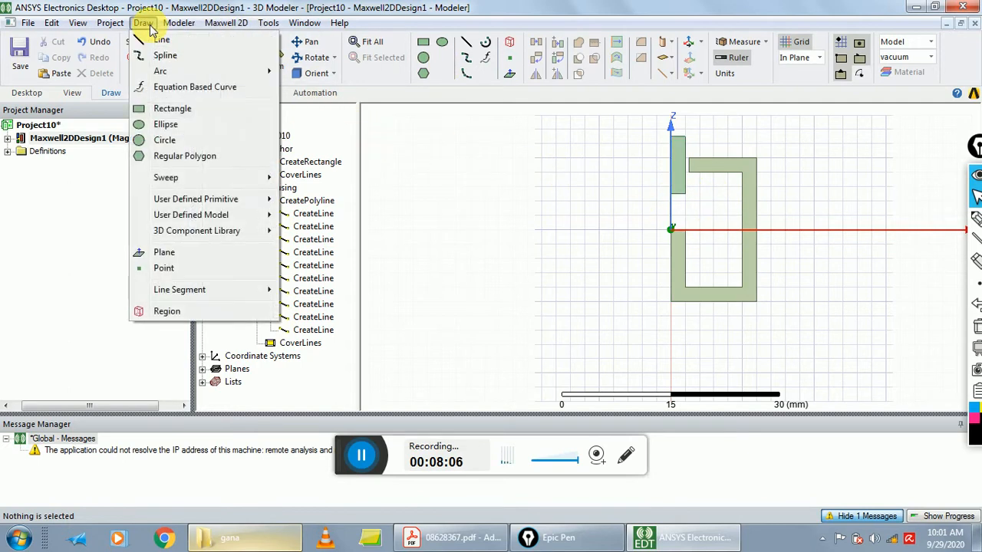
pyautogui.click(181, 109)
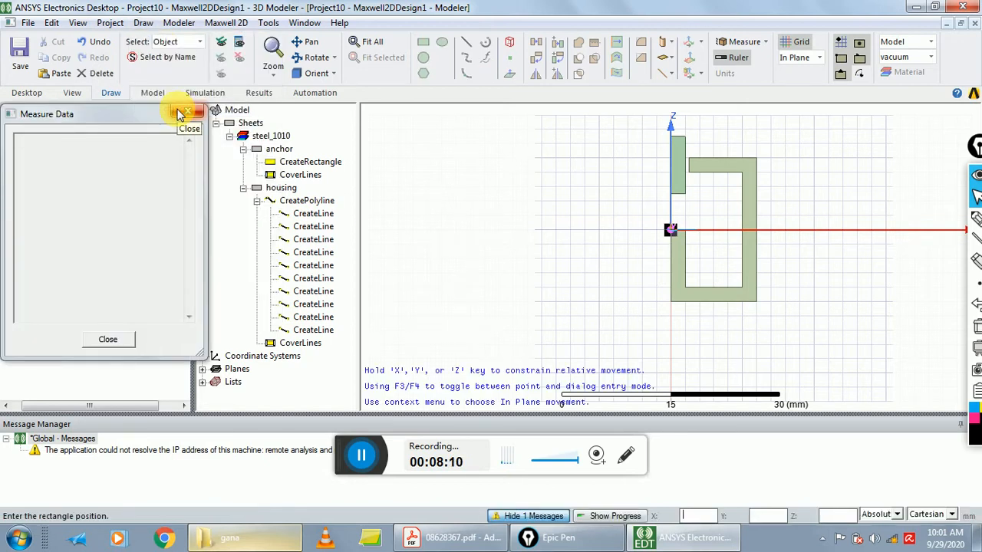
pyautogui.write('3')
pyautogui.press('Tab')
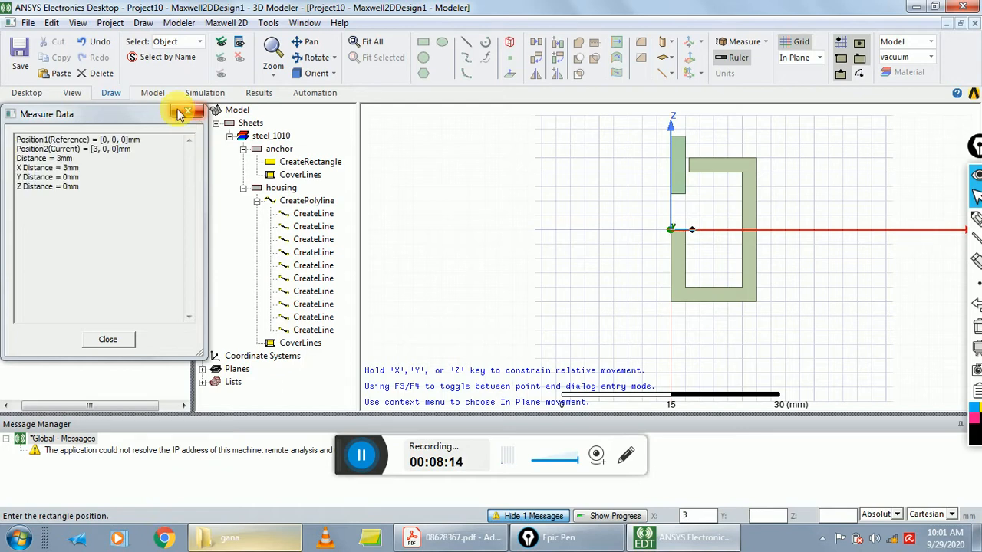
pyautogui.write('0')
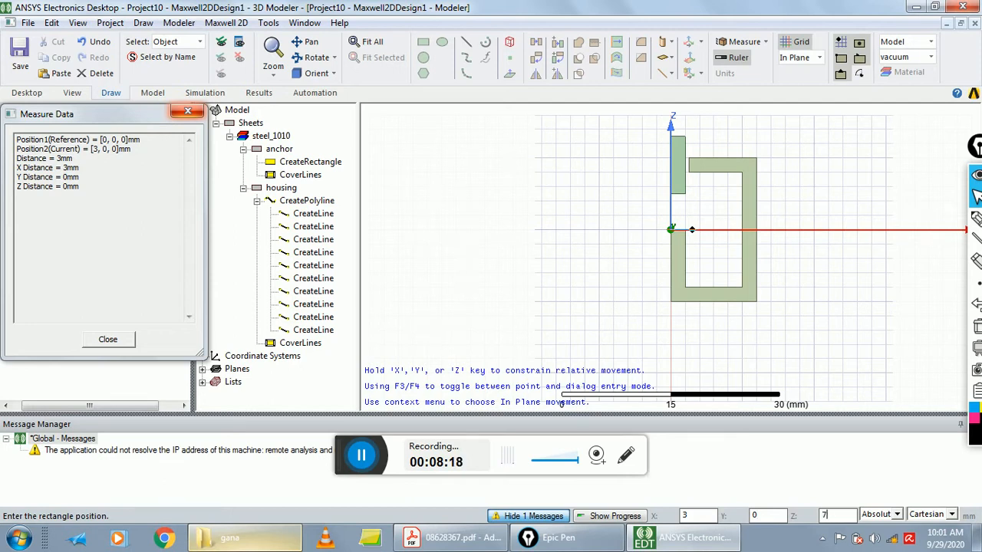
pyautogui.write('7')
pyautogui.press('Return')
pyautogui.press('Tab')
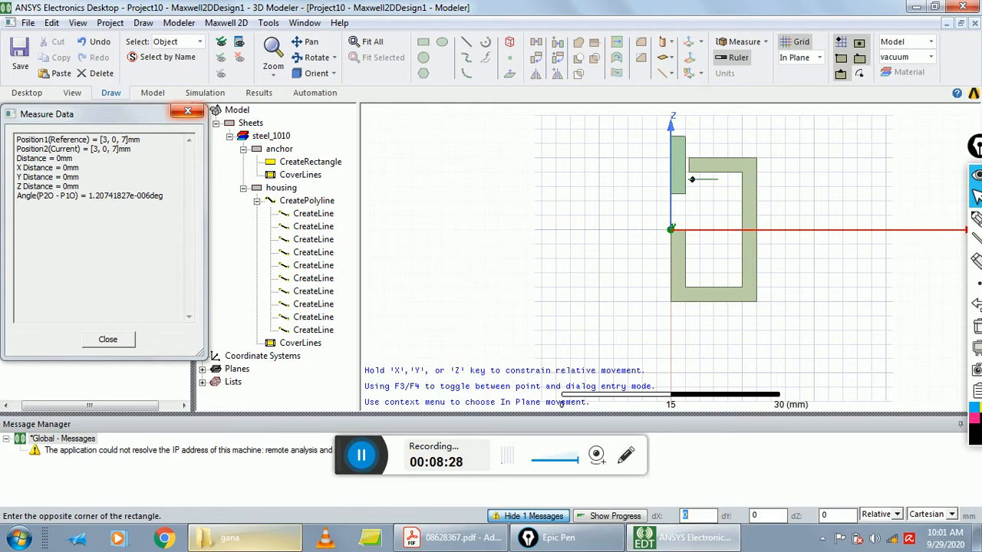
pyautogui.press('Tab')
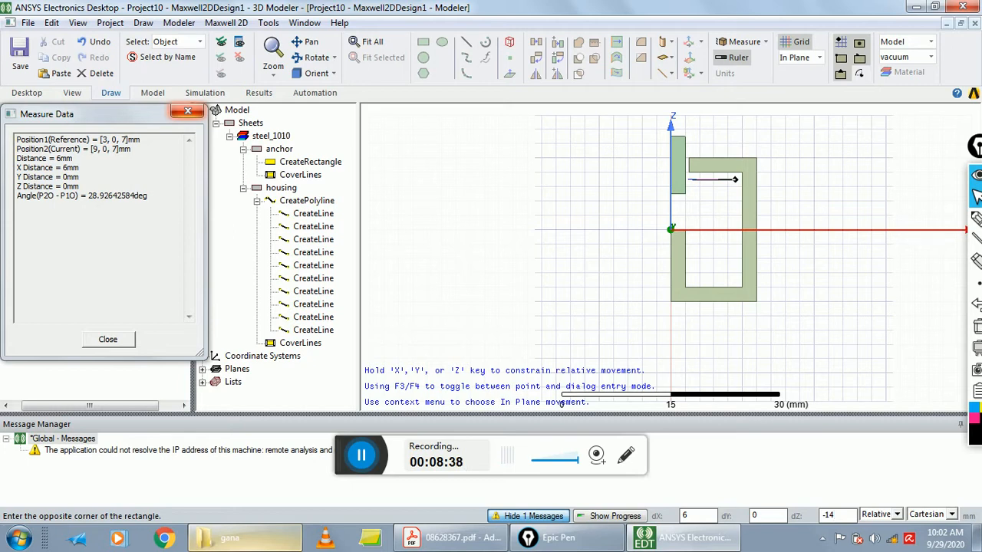
pyautogui.press('Return')
pyautogui.click(184, 111)
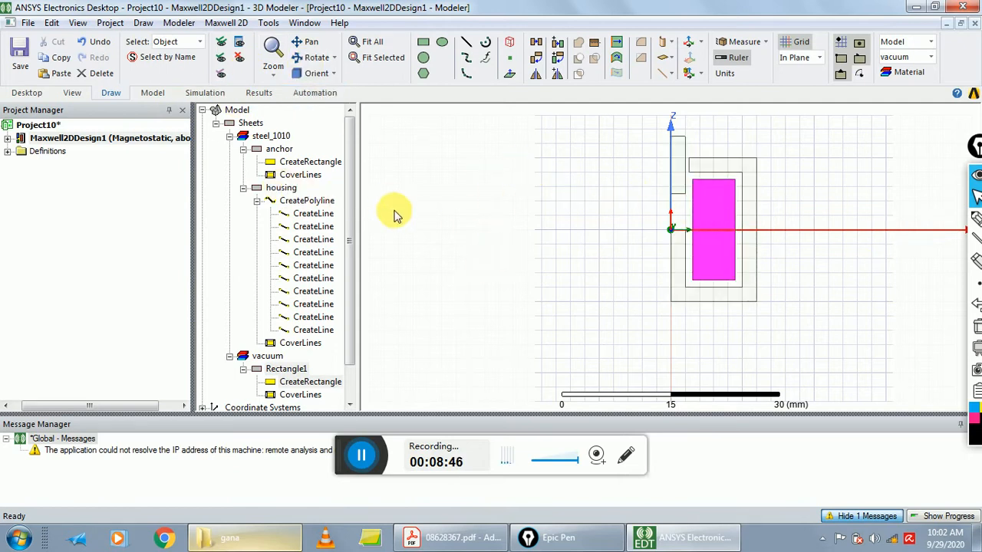
# Rename the new rectangle inside the housing as coil
pyautogui.moveTo(351, 223); pyautogui.dragTo(346, 286)
pyautogui.click(287, 330)
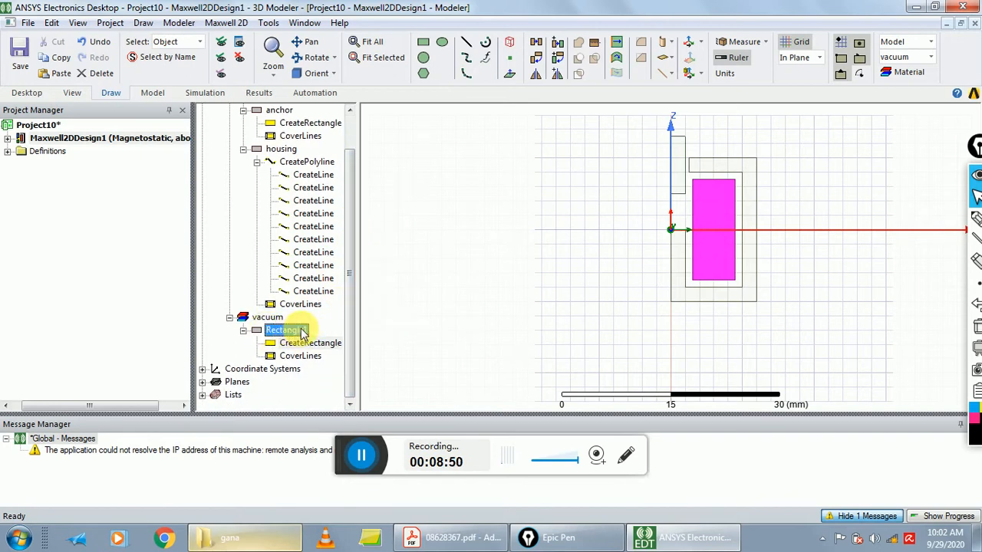
pyautogui.click(291, 331)
pyautogui.click(383, 194)
pyautogui.click(383, 197)
pyautogui.press('BackSpace')
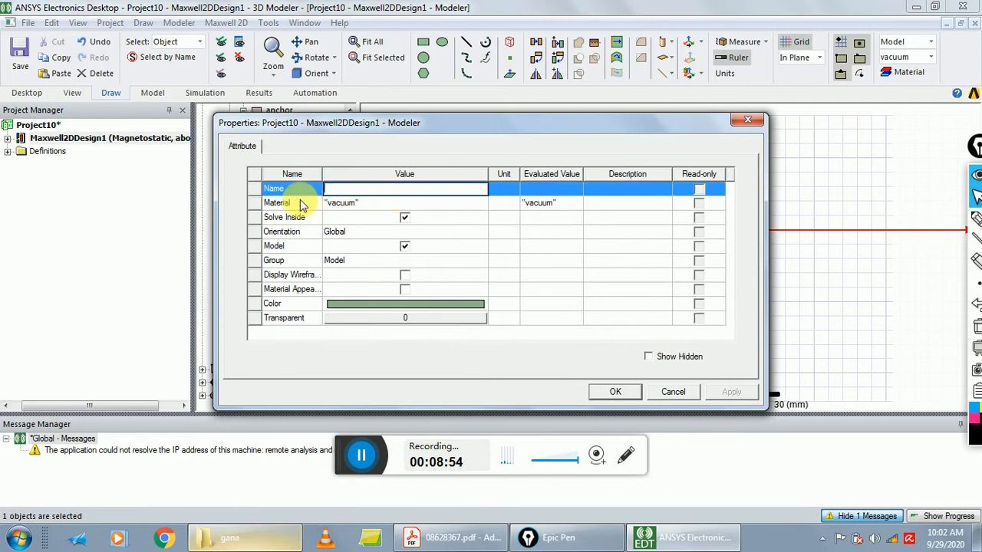
pyautogui.write('coil')
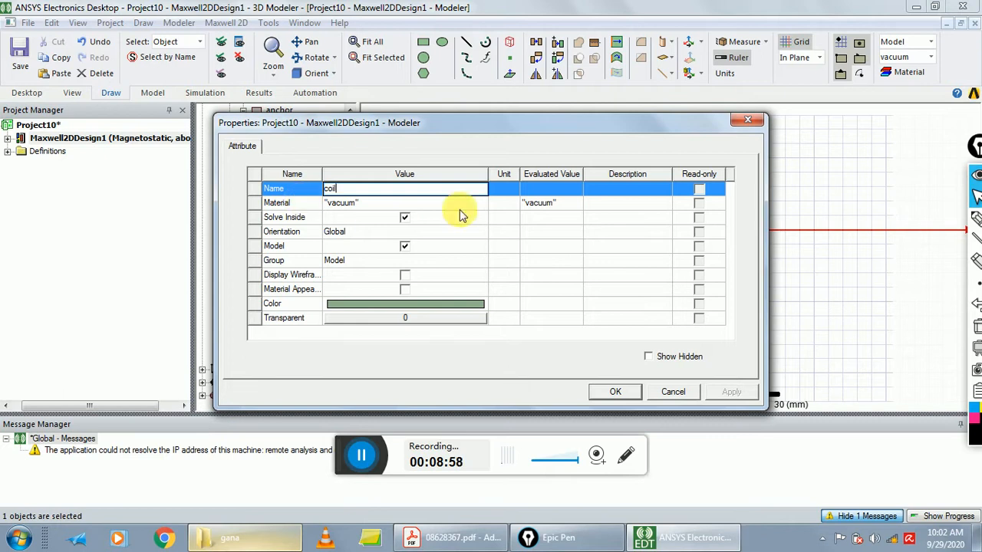
# Find copper in the material library and assign it to the coil
pyautogui.click(349, 203)
pyautogui.click(353, 206)
pyautogui.click(354, 215)
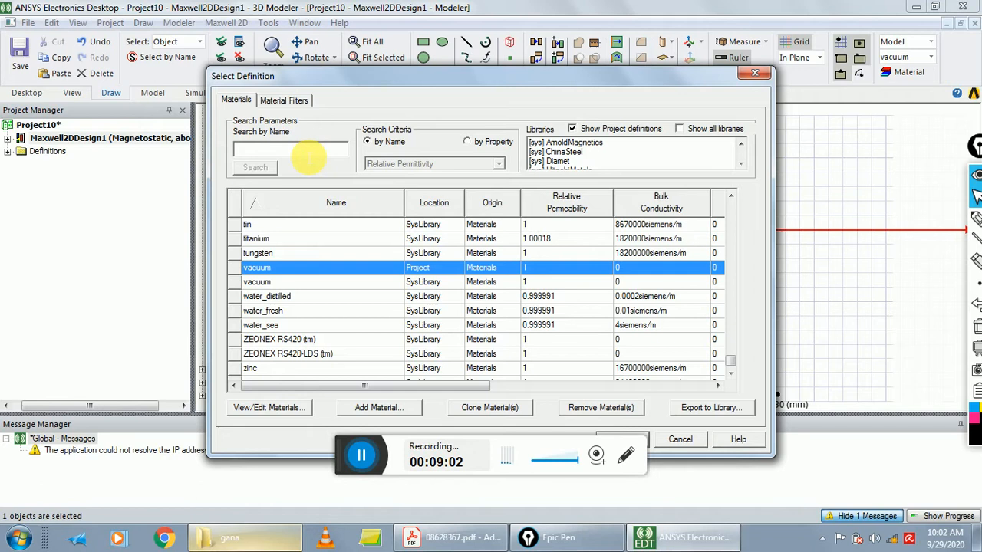
pyautogui.write('cou')
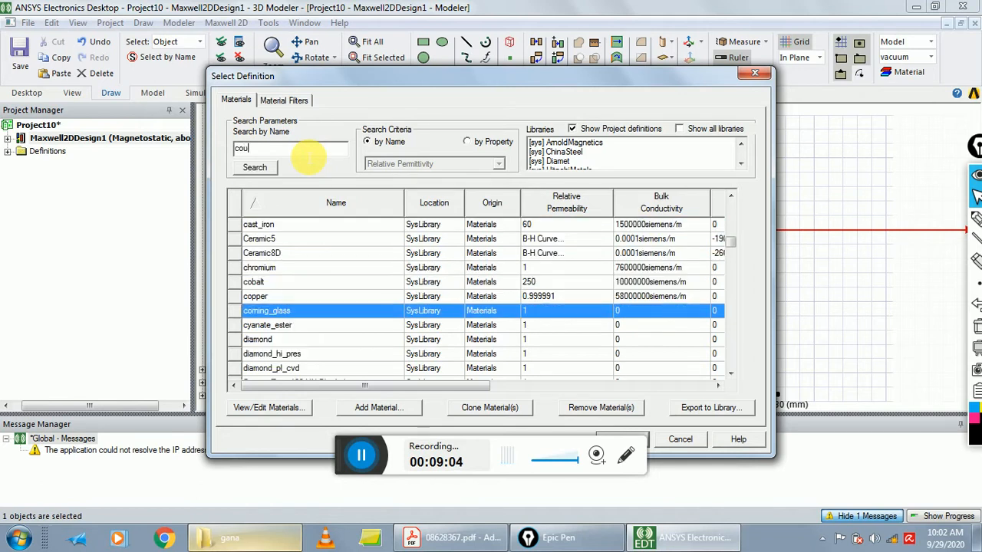
pyautogui.click(278, 298)
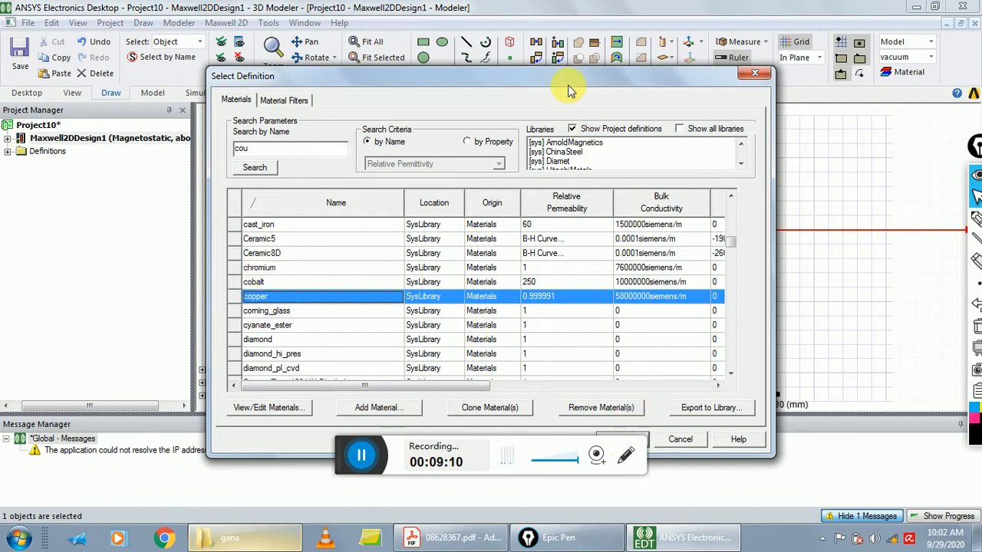
pyautogui.moveTo(568, 84); pyautogui.dragTo(703, 63)
pyautogui.click(756, 418)
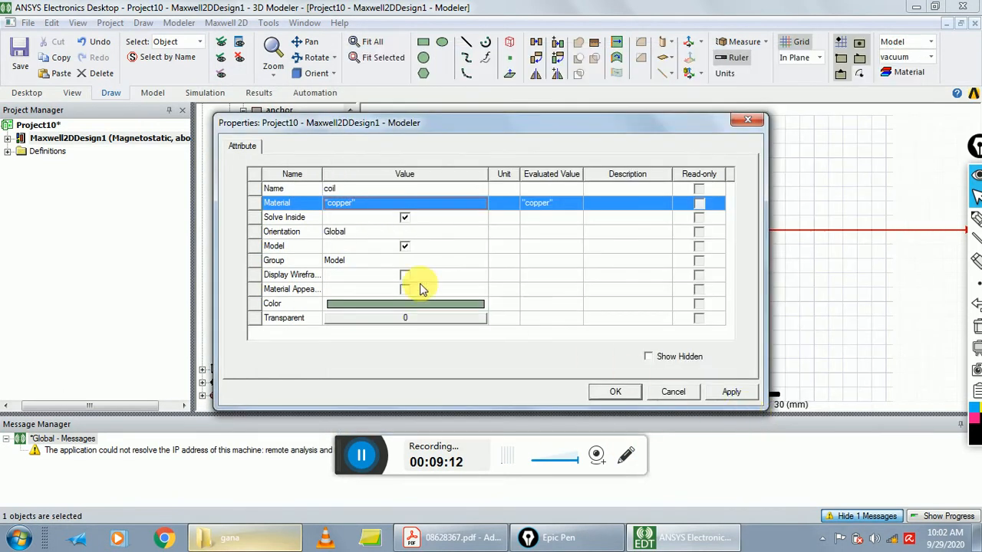
# Set the coil's colour to the basic dark maroon (red 64, green 0, blue 0) and confirm its properties
pyautogui.click(367, 307)
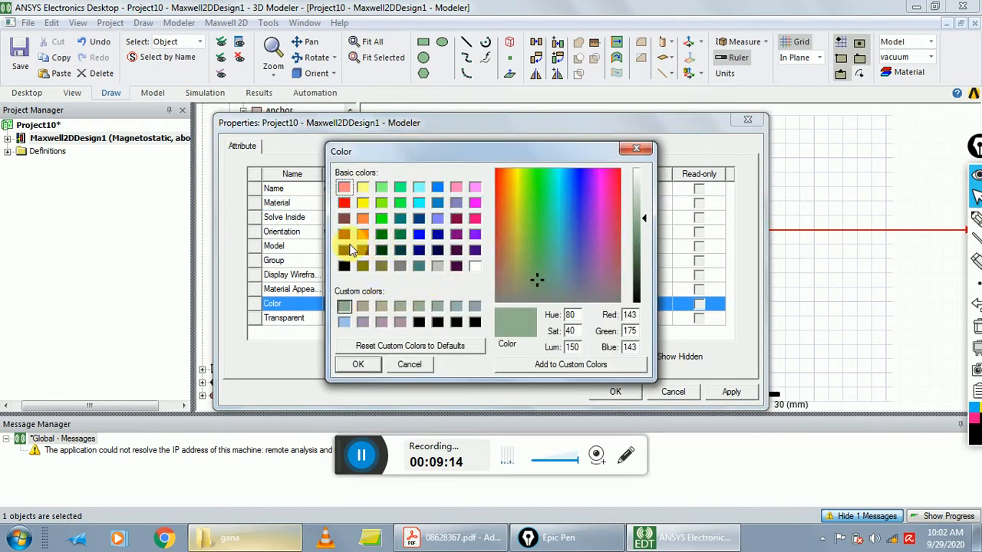
pyautogui.click(344, 250)
pyautogui.click(355, 365)
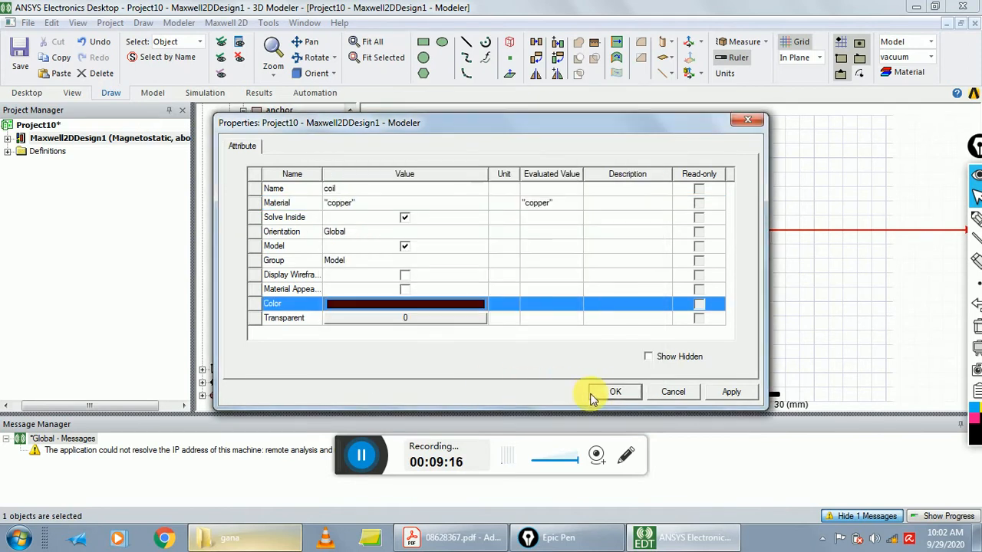
pyautogui.press('Return')
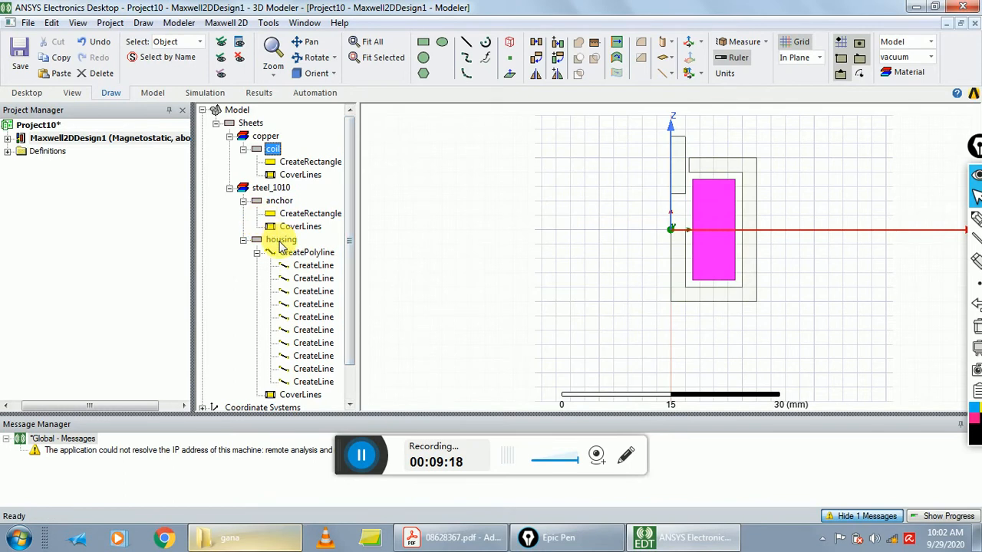
pyautogui.doubleClick(273, 148)
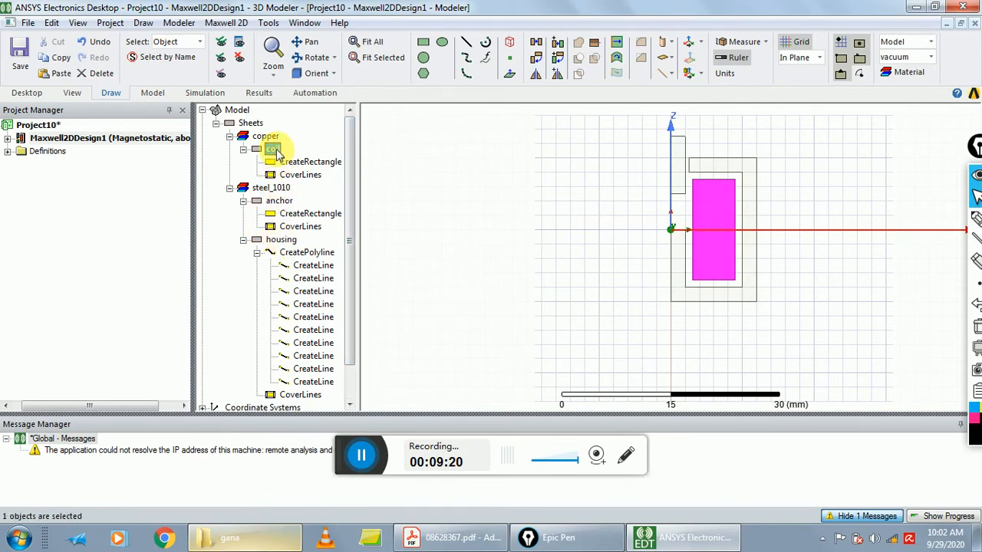
pyautogui.click(384, 304)
pyautogui.click(344, 250)
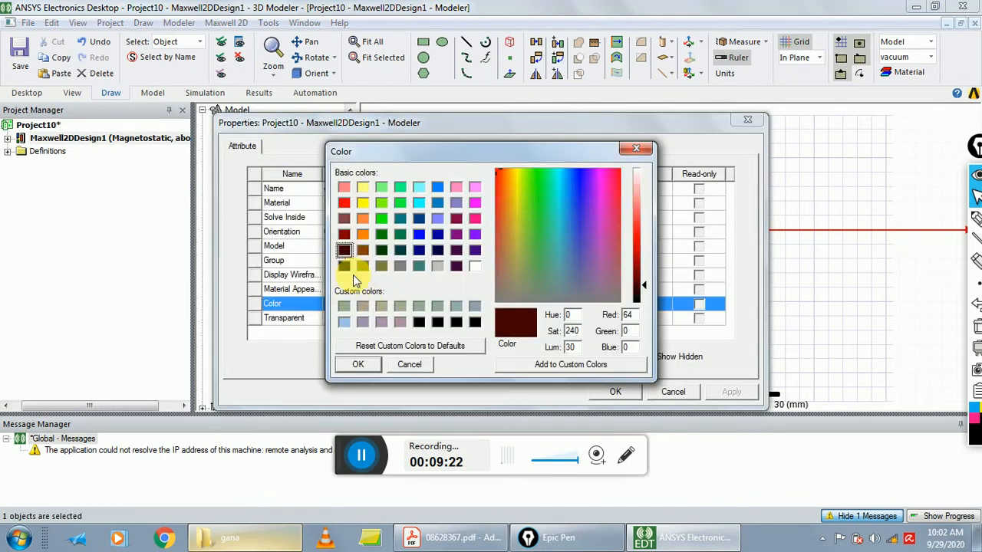
pyautogui.click(359, 365)
pyautogui.click(604, 391)
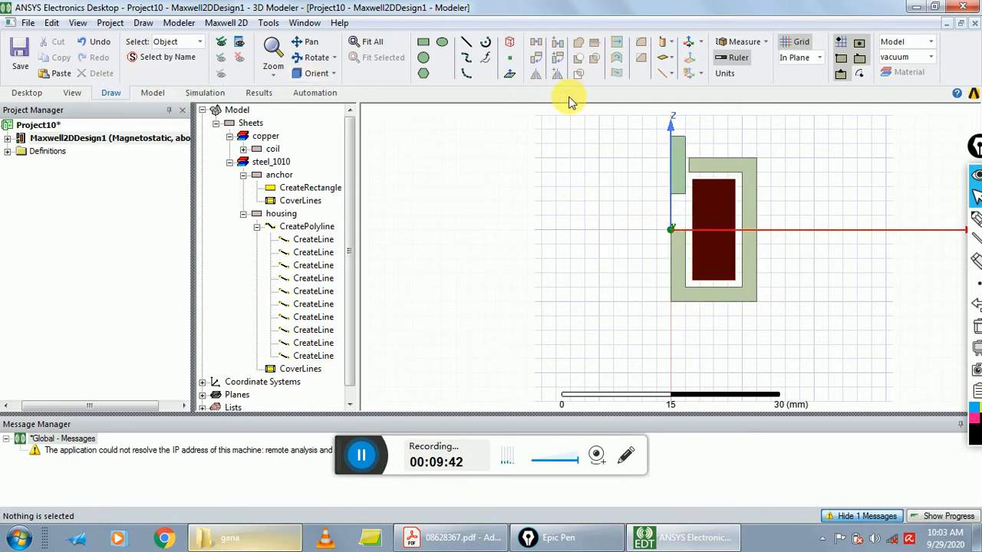
# Create a region around the model, padded similarly in all directions with a percentage offset of 100
pyautogui.click(153, 24)
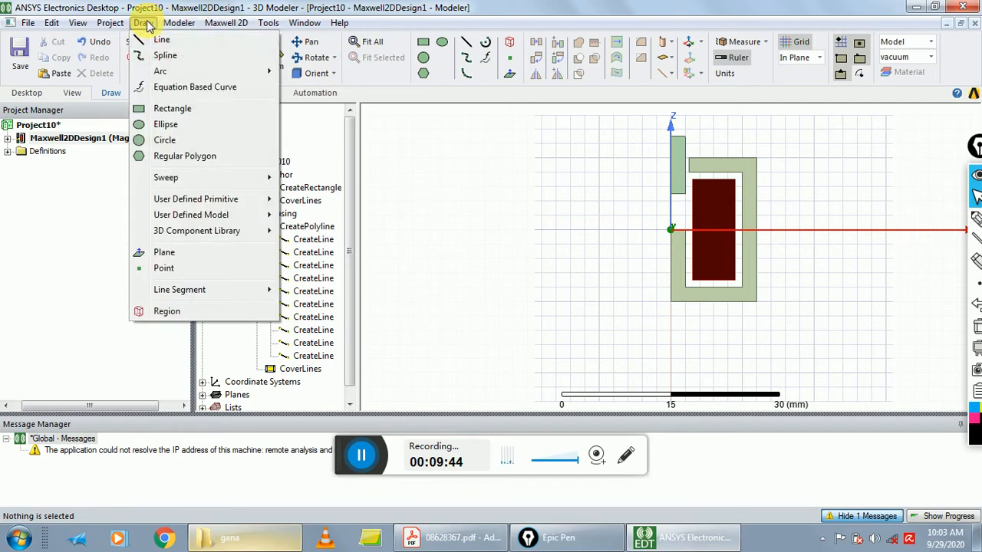
pyautogui.click(165, 312)
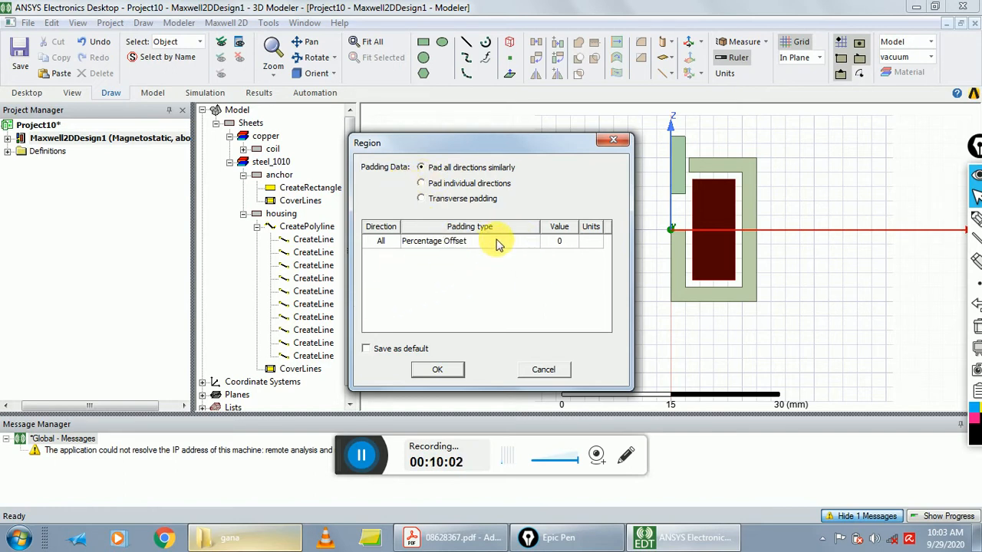
pyautogui.click(559, 245)
pyautogui.write('100')
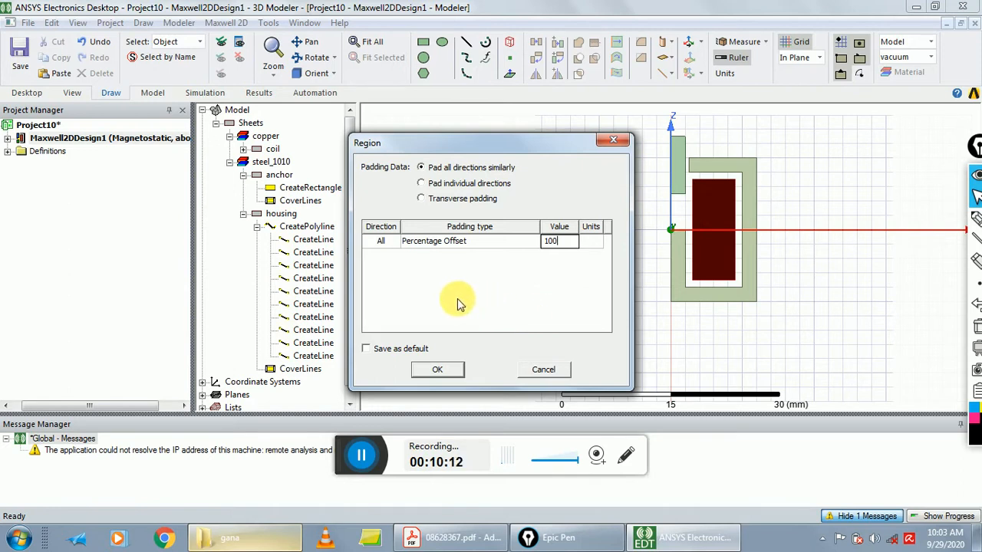
pyautogui.click(441, 369)
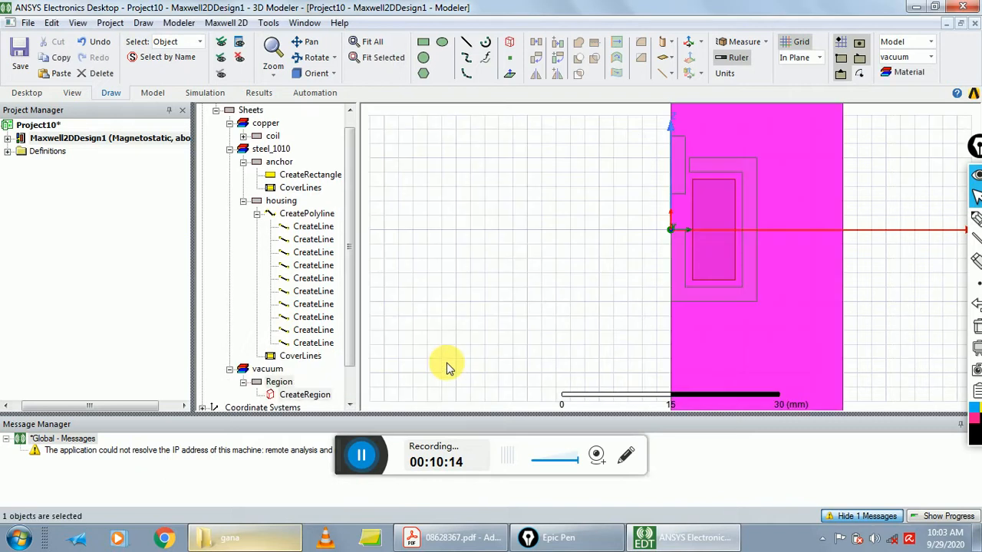
pyautogui.click(541, 257)
pyautogui.scroll(-5, 541, 257)
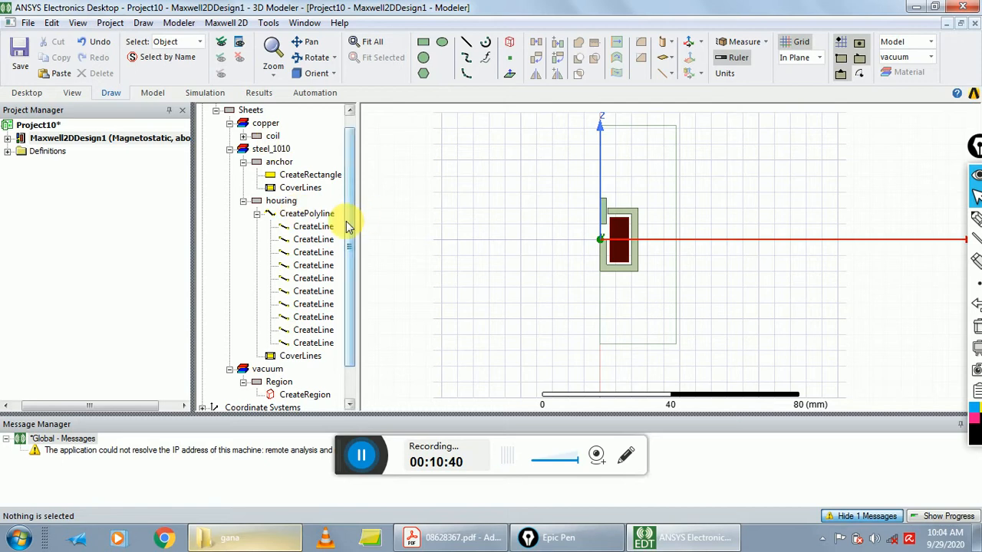
# Select the vacuum region and switch the selection mode to edges
pyautogui.scroll(-1, 346, 230)
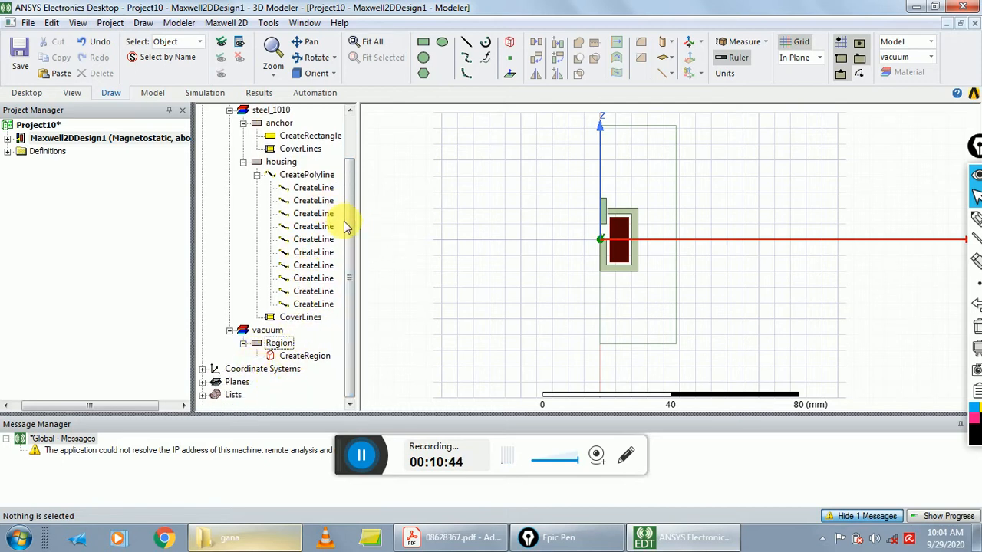
pyautogui.click(281, 344)
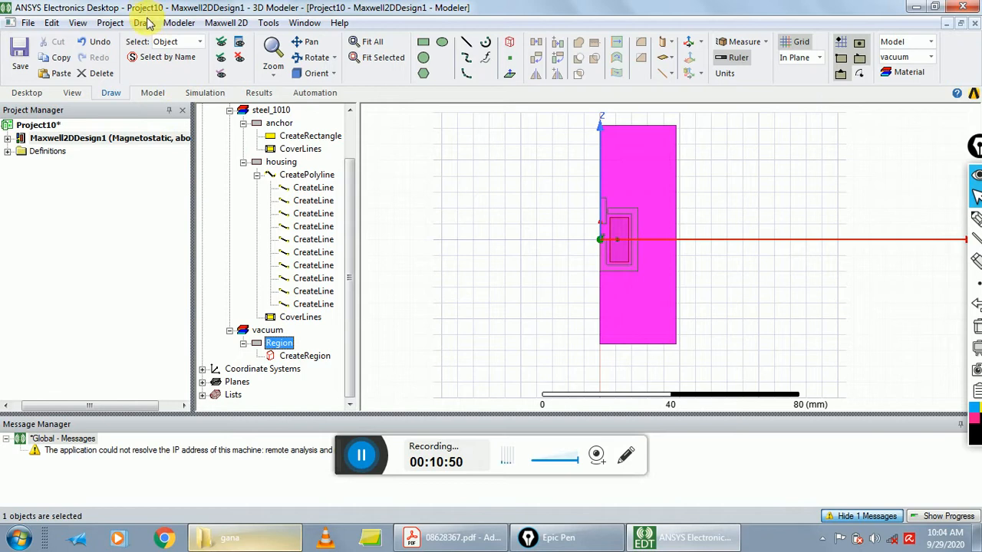
pyautogui.click(78, 23)
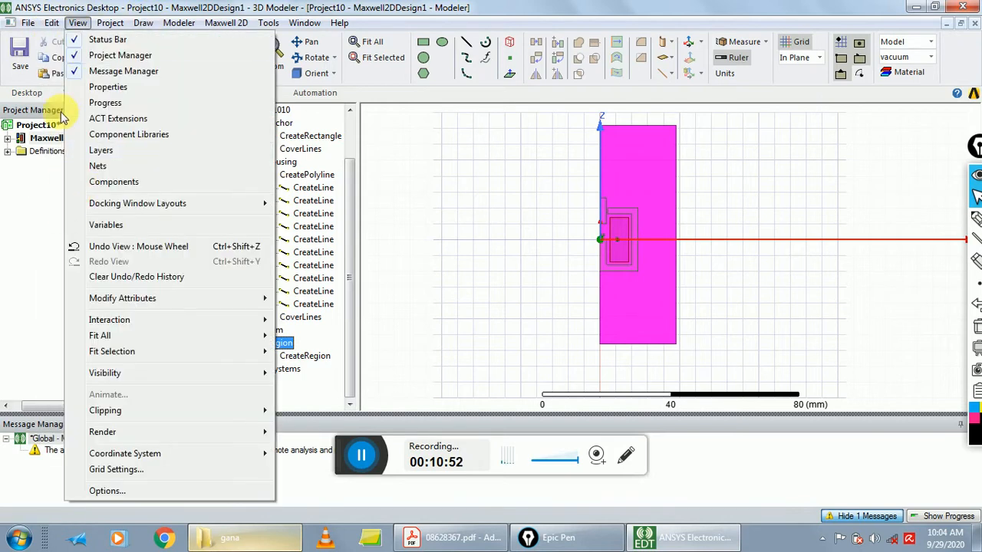
pyautogui.moveTo(51, 23)
pyautogui.moveTo(217, 284)
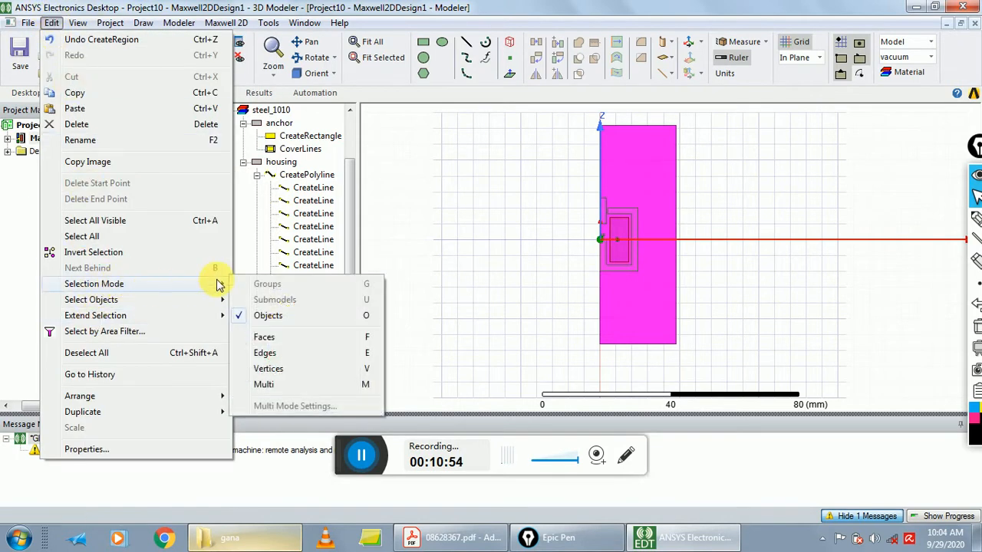
pyautogui.click(268, 353)
# Select the region's upper, outer and lower edges together, leaving out the edge on the Z axis
pyautogui.click(278, 343)
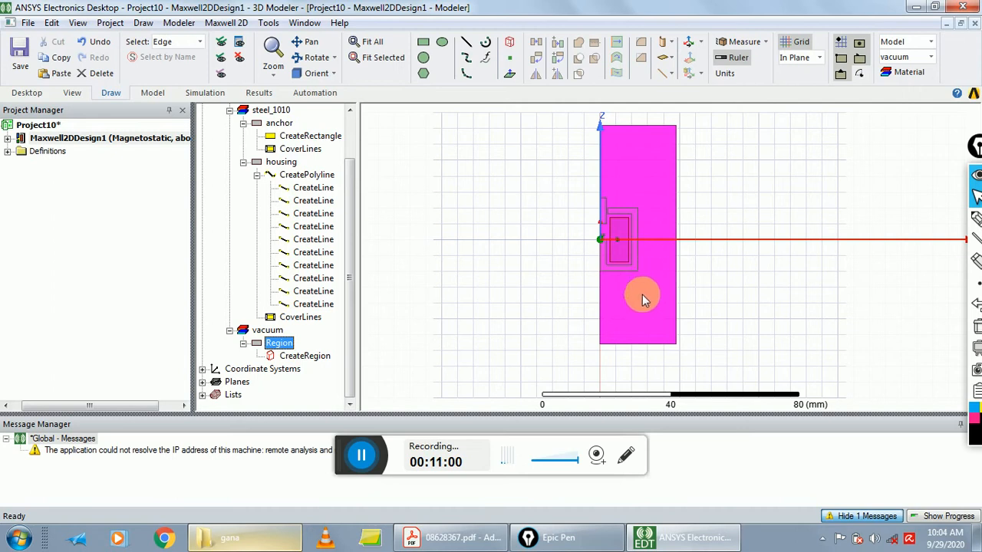
pyautogui.click(629, 344)
pyautogui.click(638, 126)
pyautogui.keyDown('ctrl'); pyautogui.click(676, 158); pyautogui.keyUp('ctrl')
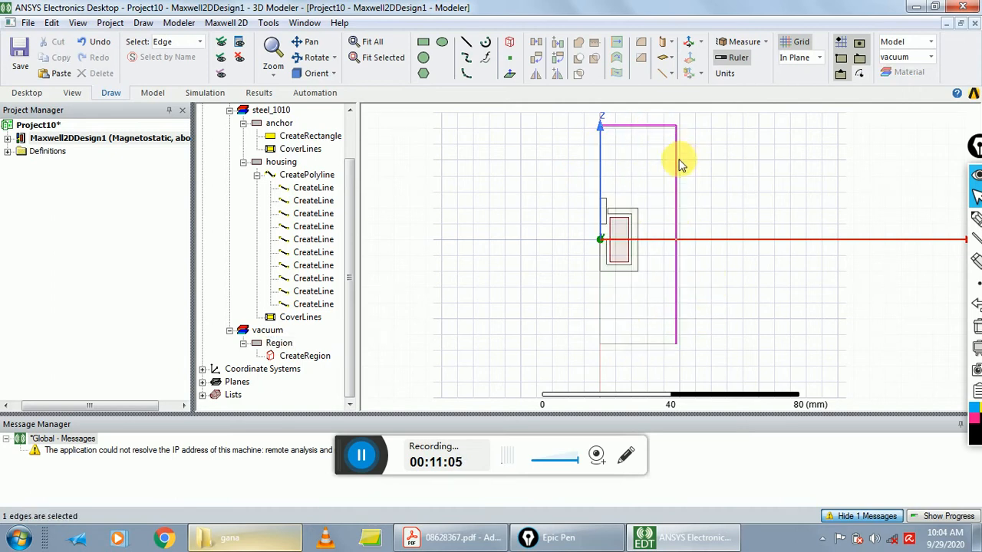
pyautogui.keyDown('ctrl'); pyautogui.click(645, 344); pyautogui.keyUp('ctrl')
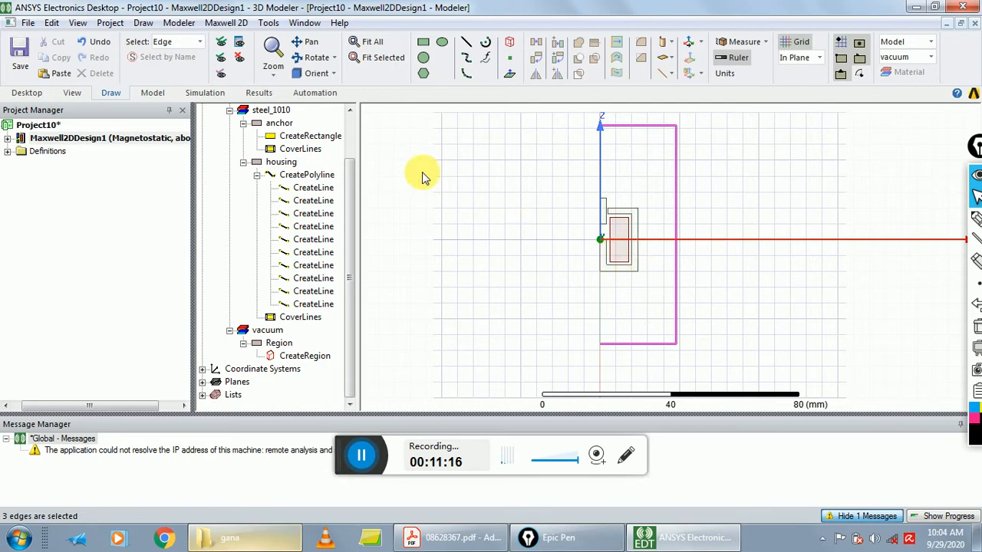
# Assign a vector potential boundary of 0 weber/m to the selected outer edges of the region
pyautogui.click(224, 23)
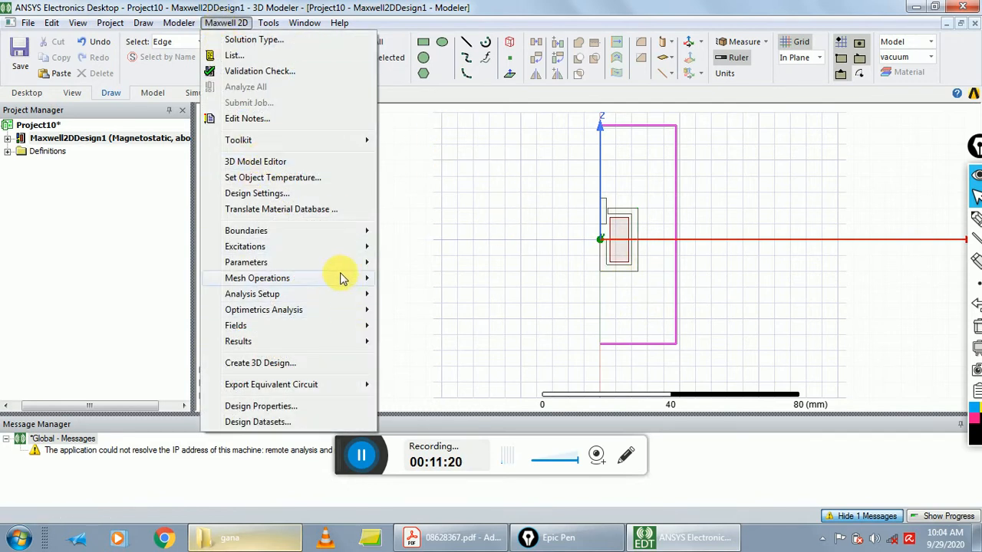
pyautogui.moveTo(365, 230)
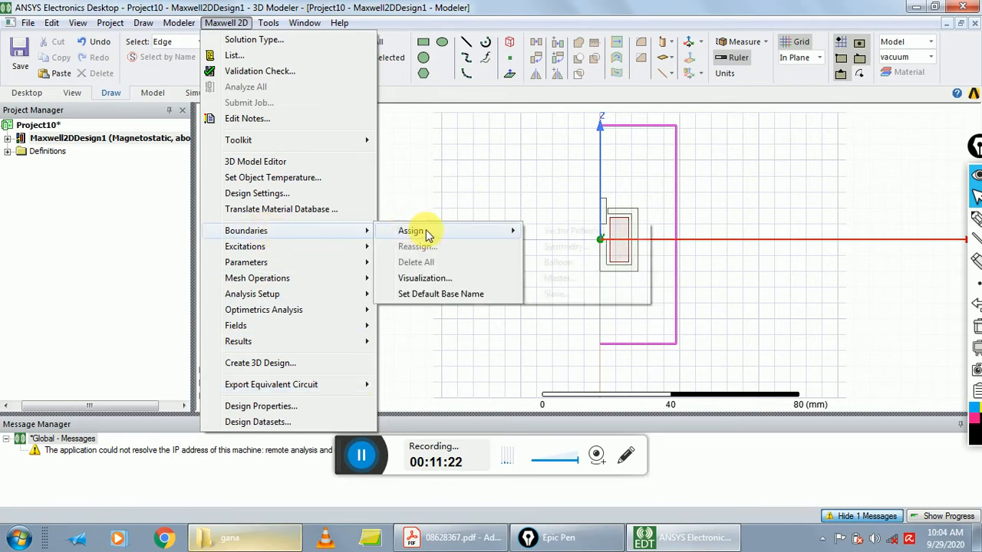
pyautogui.moveTo(483, 240)
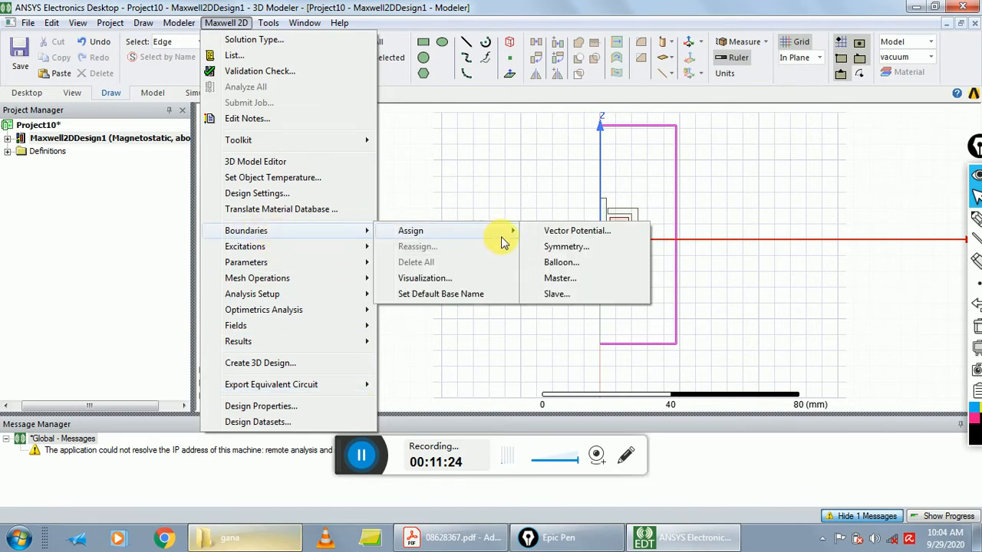
pyautogui.click(560, 230)
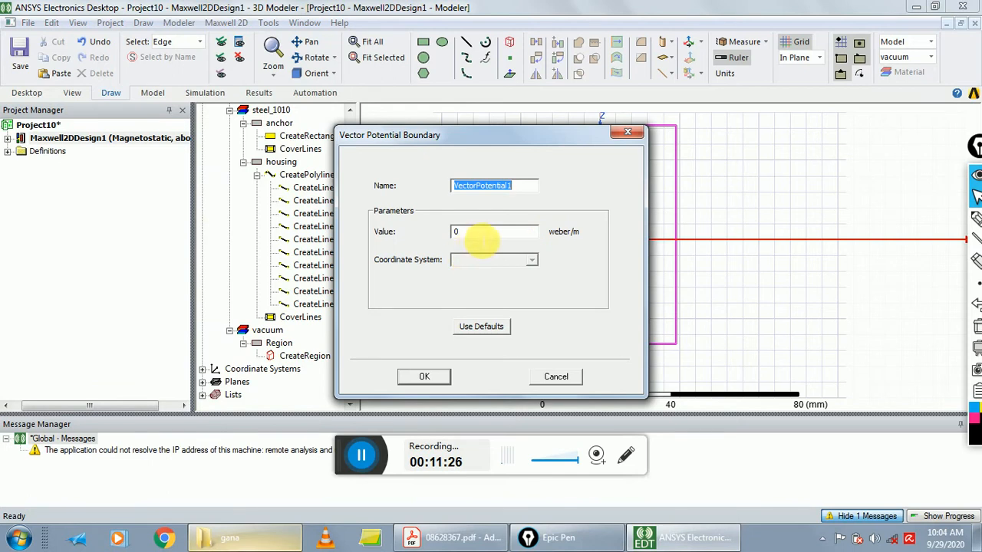
pyautogui.click(424, 376)
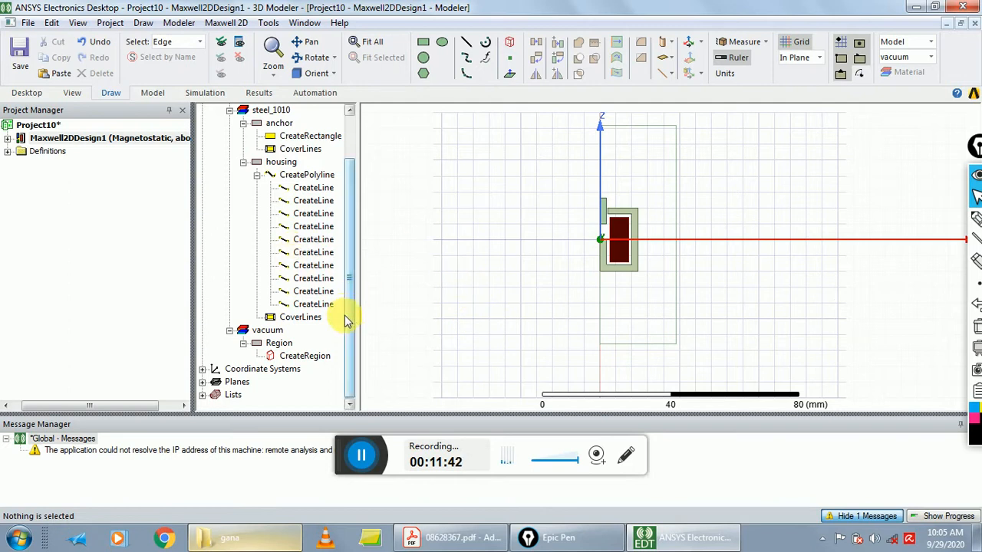
# Select the anchor and assign a force calculation parameter to it, keeping the default settings
pyautogui.scroll(2, 338, 192)
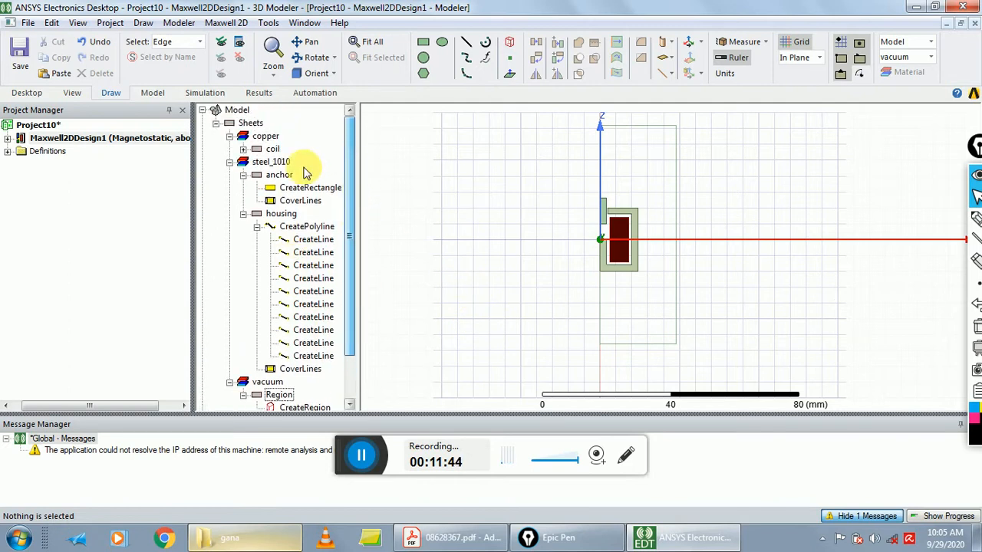
pyautogui.click(257, 178)
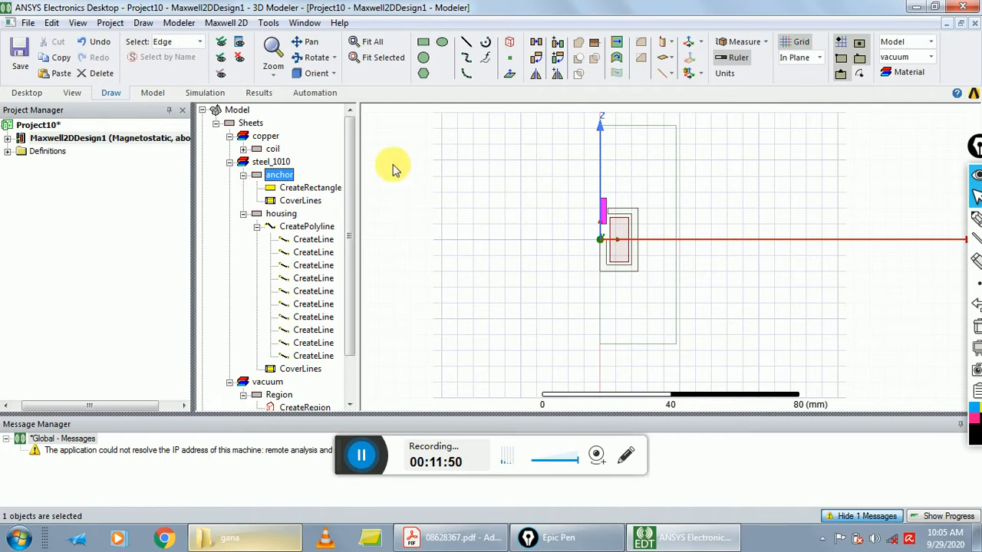
pyautogui.click(227, 23)
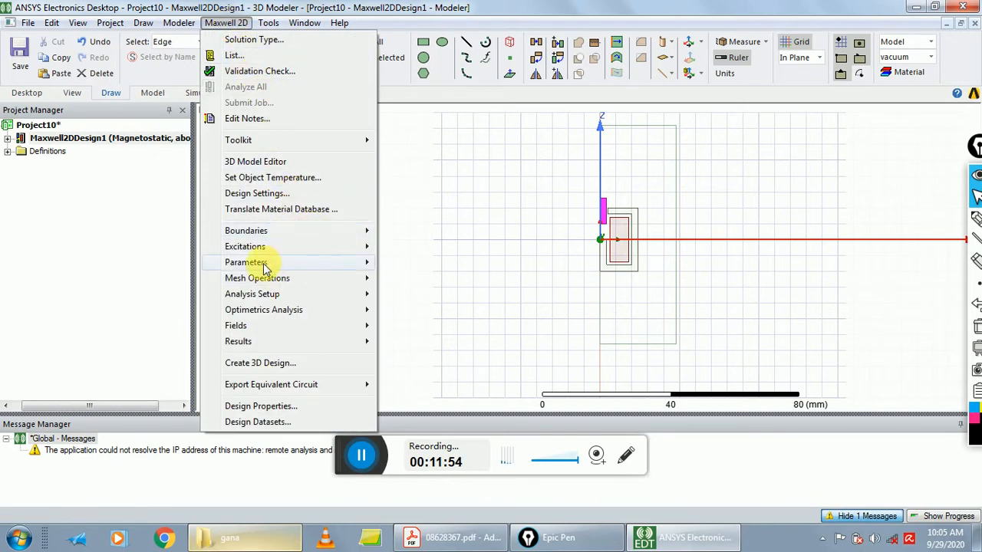
pyautogui.moveTo(340, 265)
pyautogui.moveTo(410, 263)
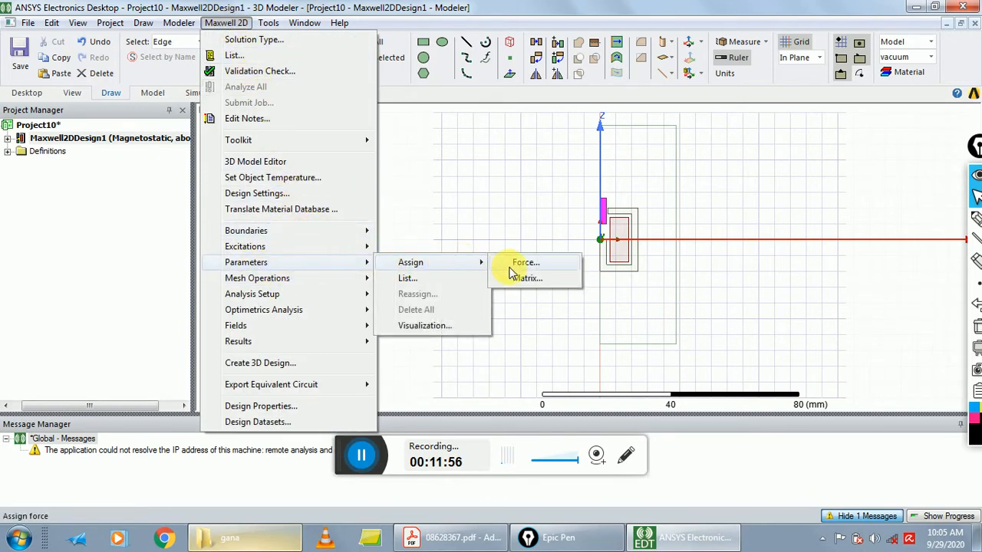
pyautogui.click(519, 264)
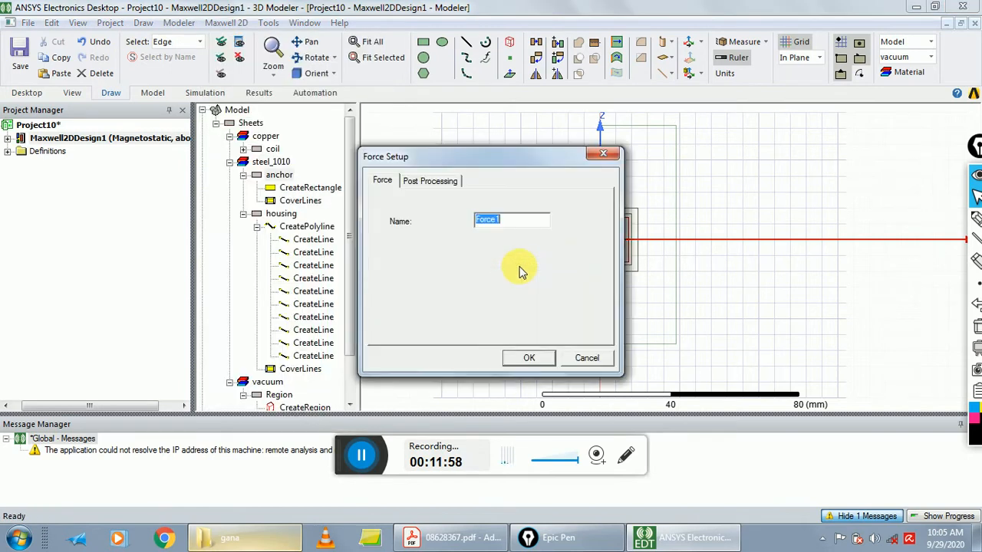
pyautogui.click(527, 358)
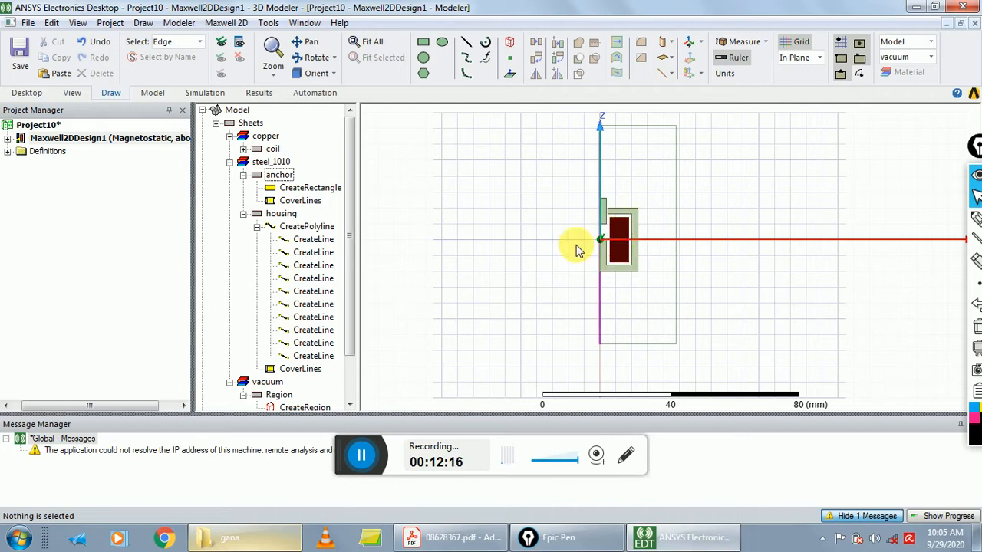
# Close the Message Manager to give the model view more room
pyautogui.scroll(2, 530, 242)
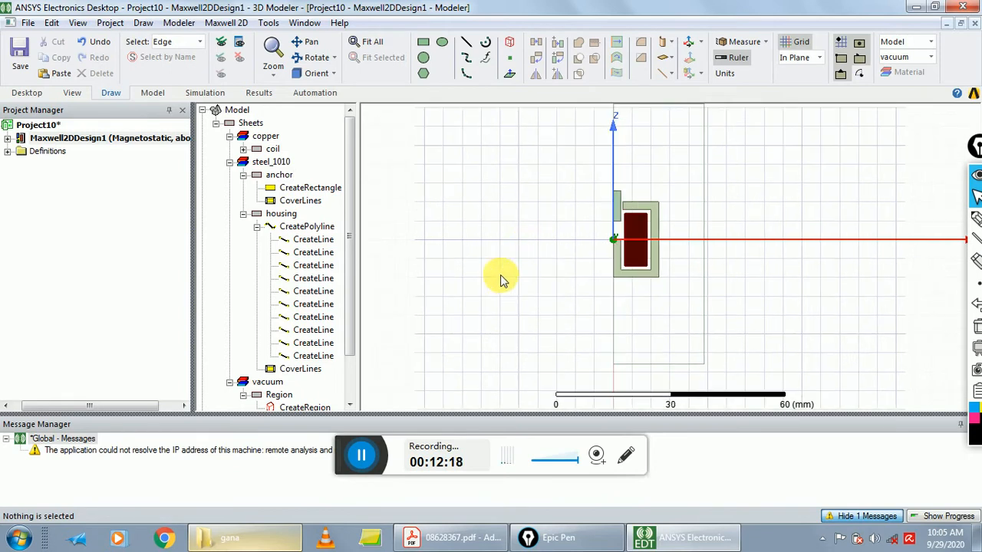
pyautogui.moveTo(974, 218)
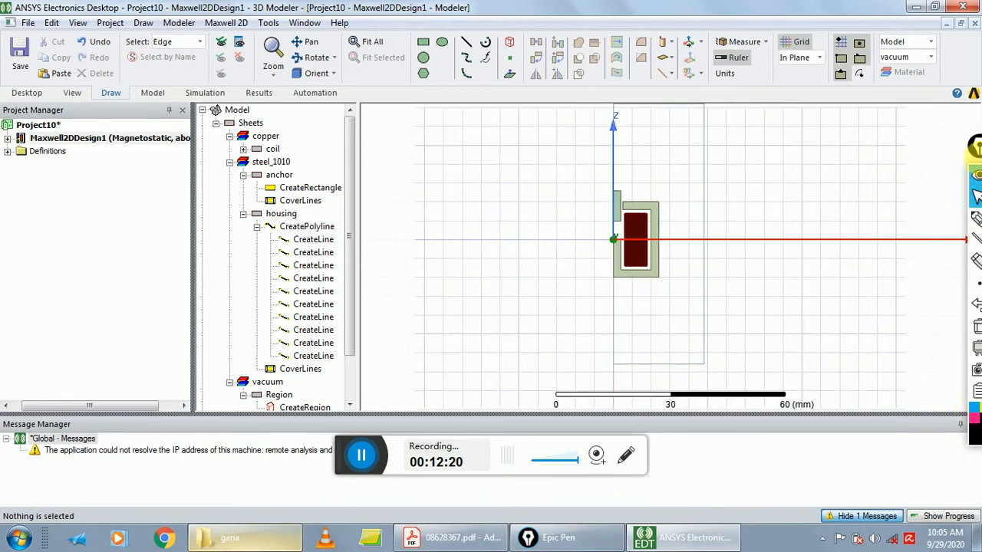
pyautogui.click(973, 424)
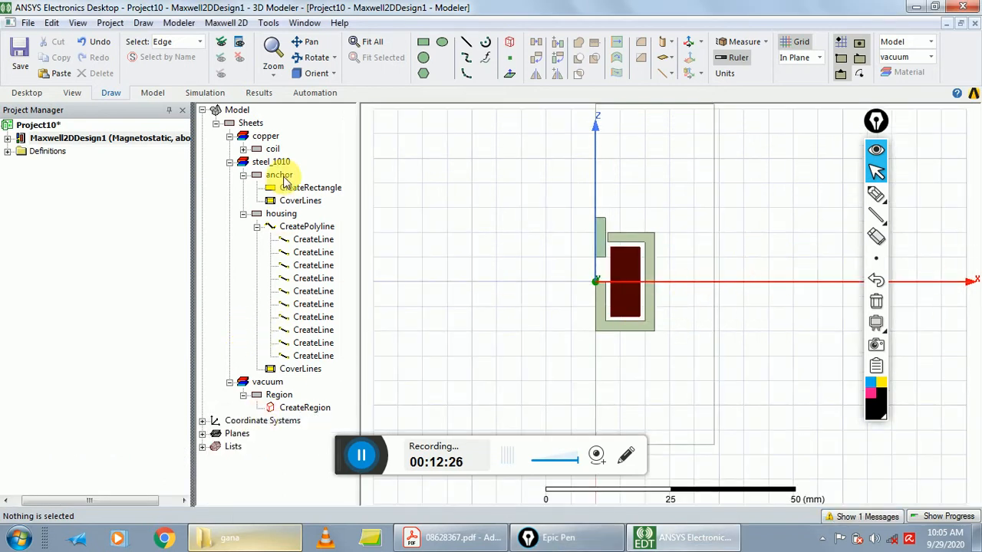
# Assign a current excitation of 1010 A to the coil, with a positive reference direction
pyautogui.click(272, 149)
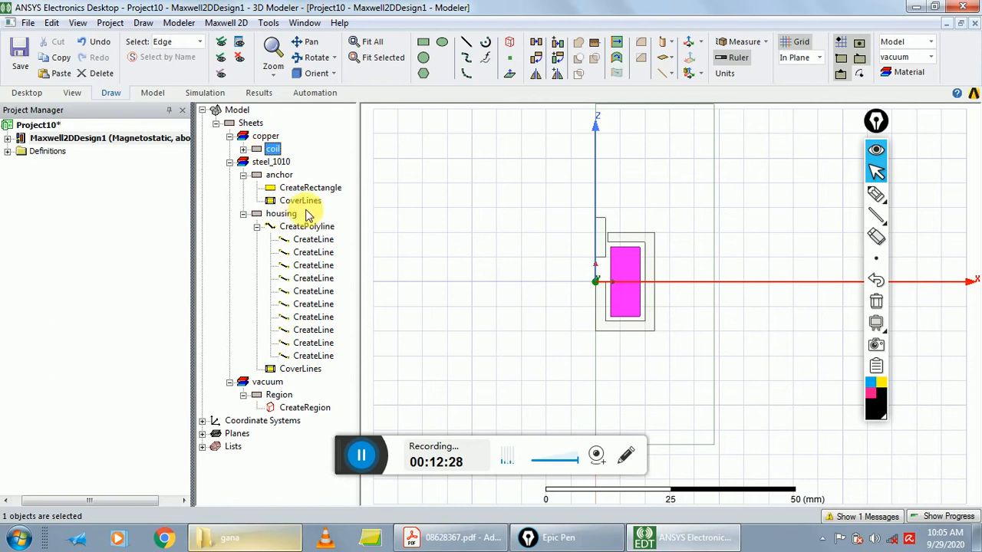
pyautogui.click(239, 24)
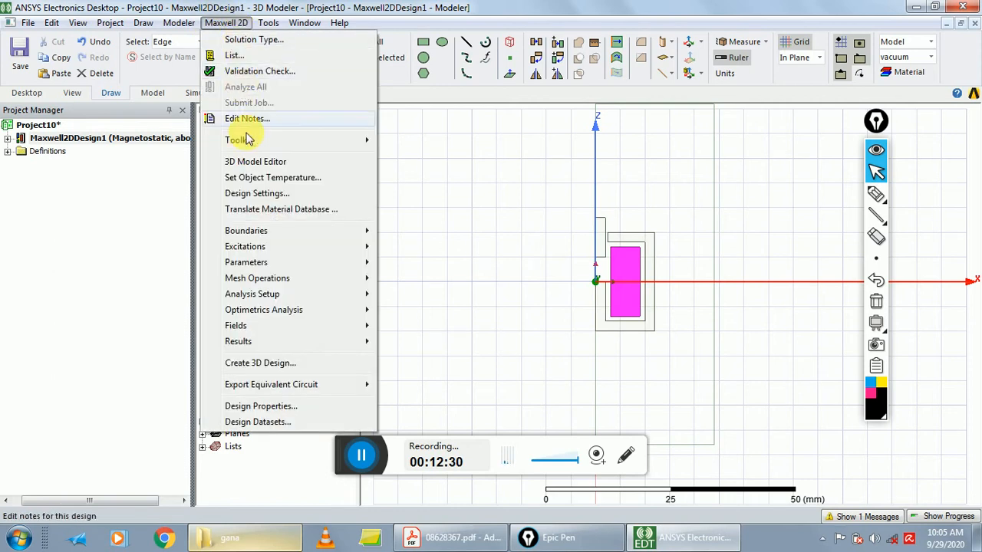
pyautogui.moveTo(280, 247)
pyautogui.moveTo(445, 251)
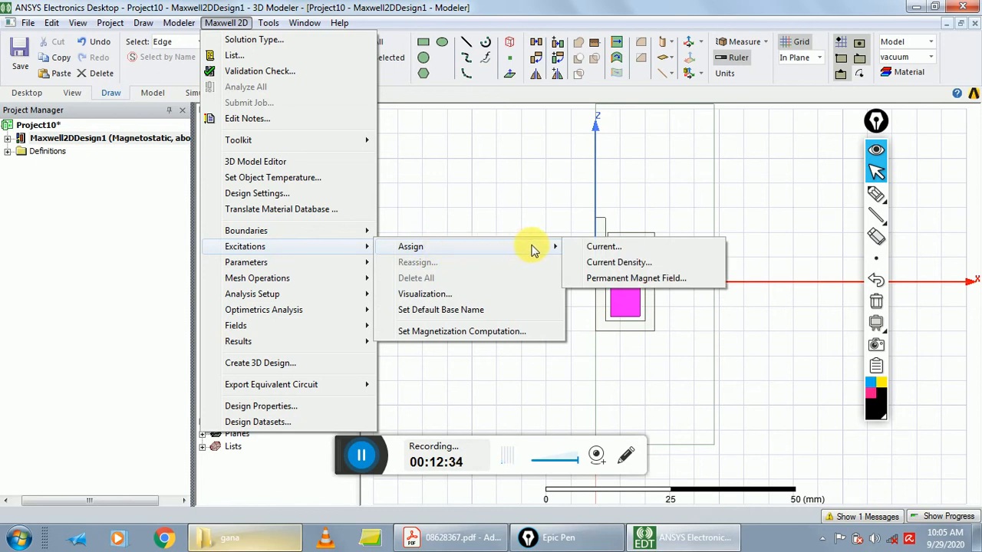
pyautogui.click(603, 247)
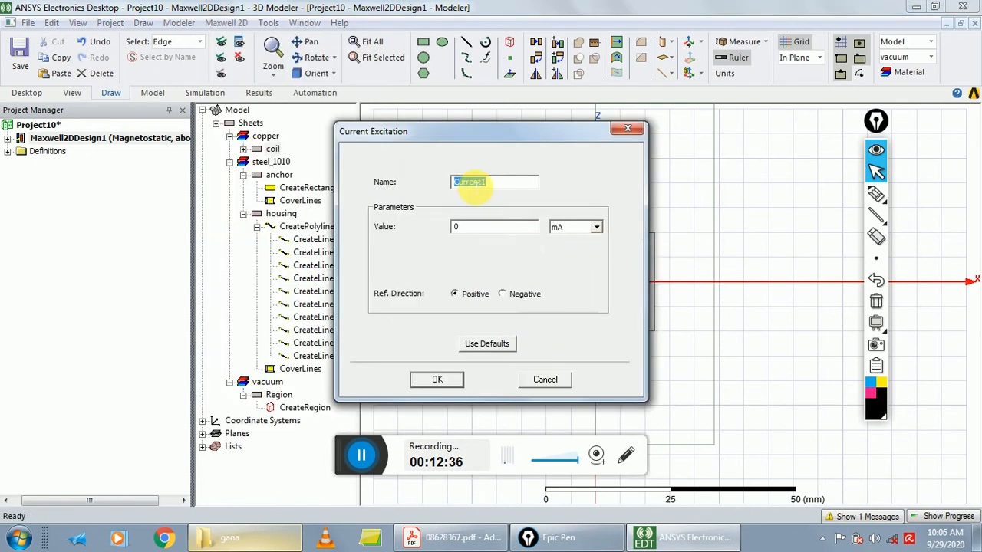
pyautogui.moveTo(489, 228); pyautogui.dragTo(421, 220)
pyautogui.write('1010')
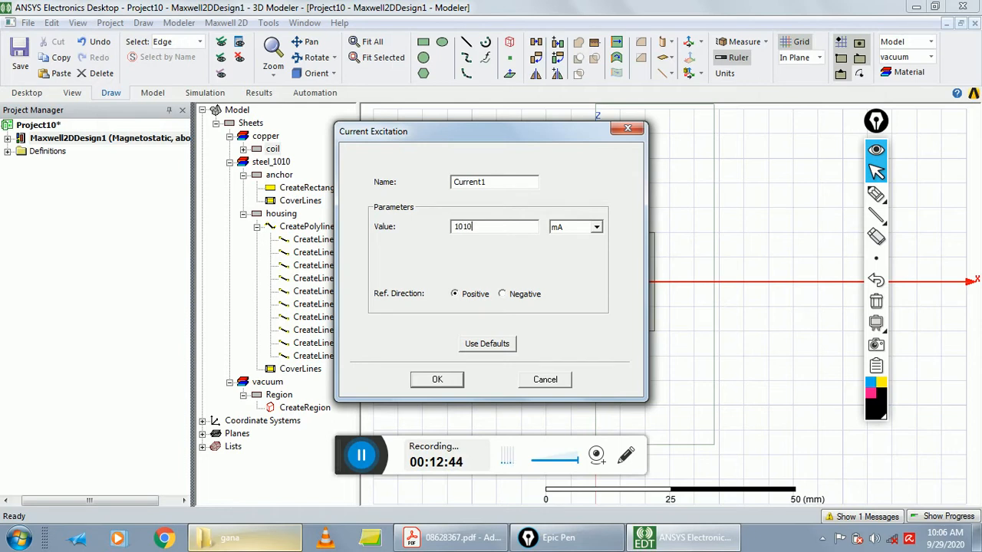
pyautogui.click(597, 227)
pyautogui.click(576, 278)
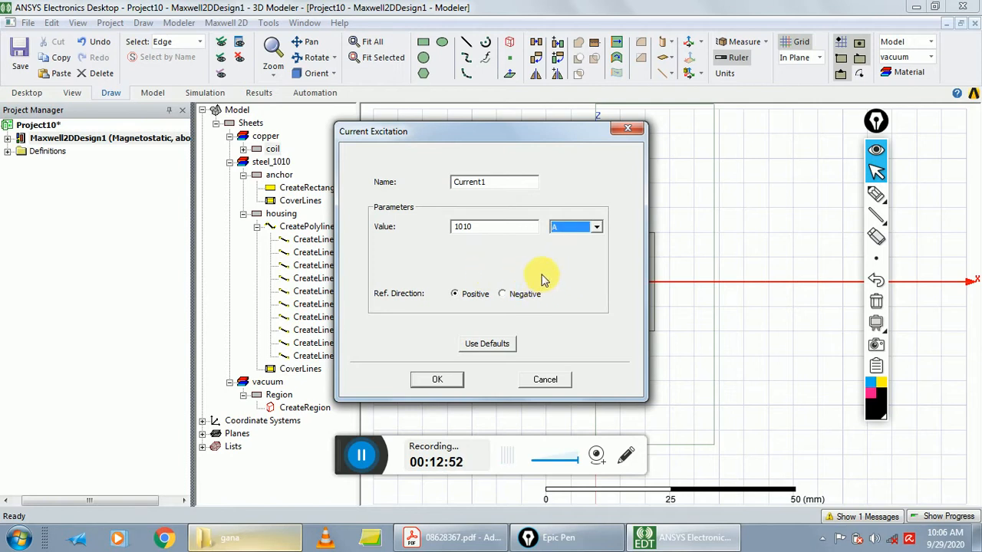
pyautogui.click(437, 381)
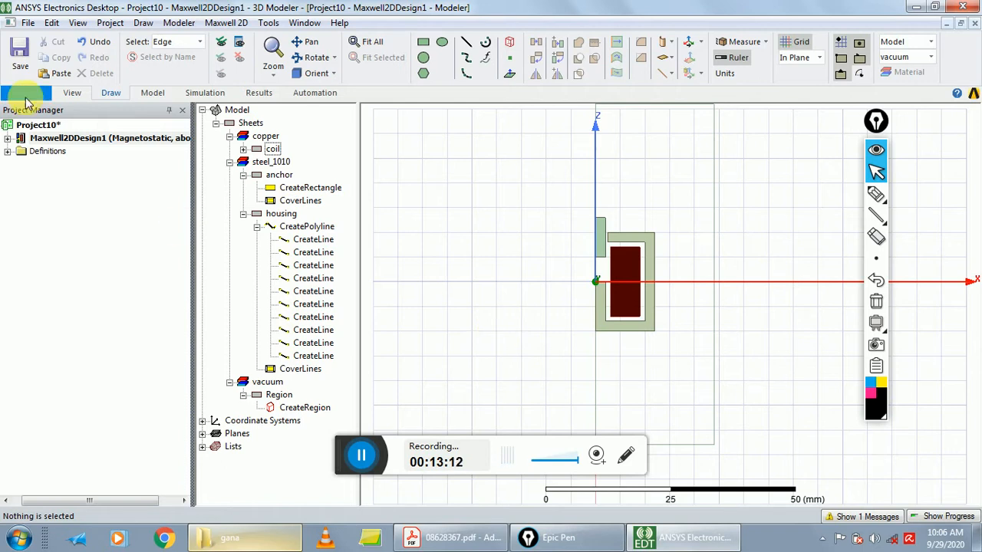
# Expand the design's excitations in the project tree and examine the coil current's properties, closing them without changes
pyautogui.click(8, 139)
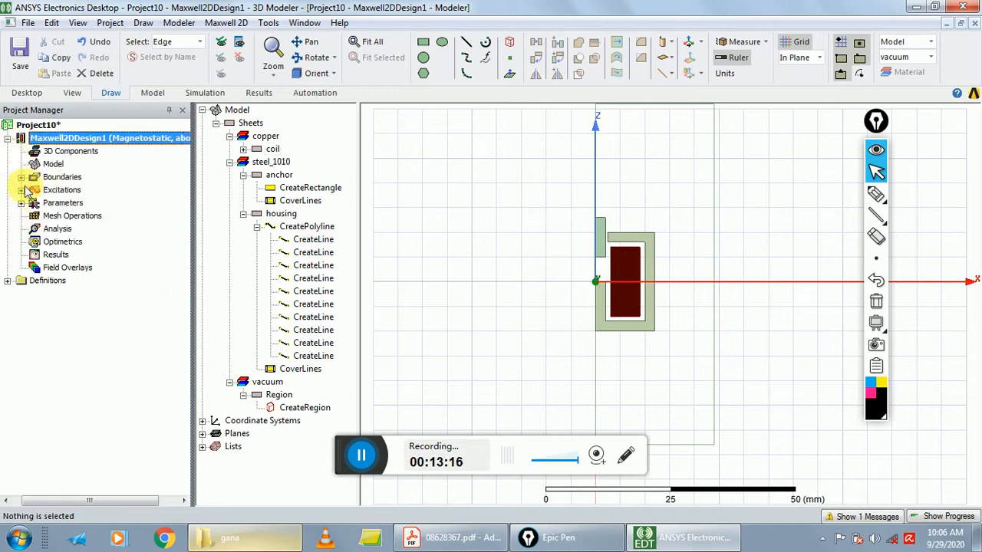
pyautogui.click(20, 189)
pyautogui.click(67, 204)
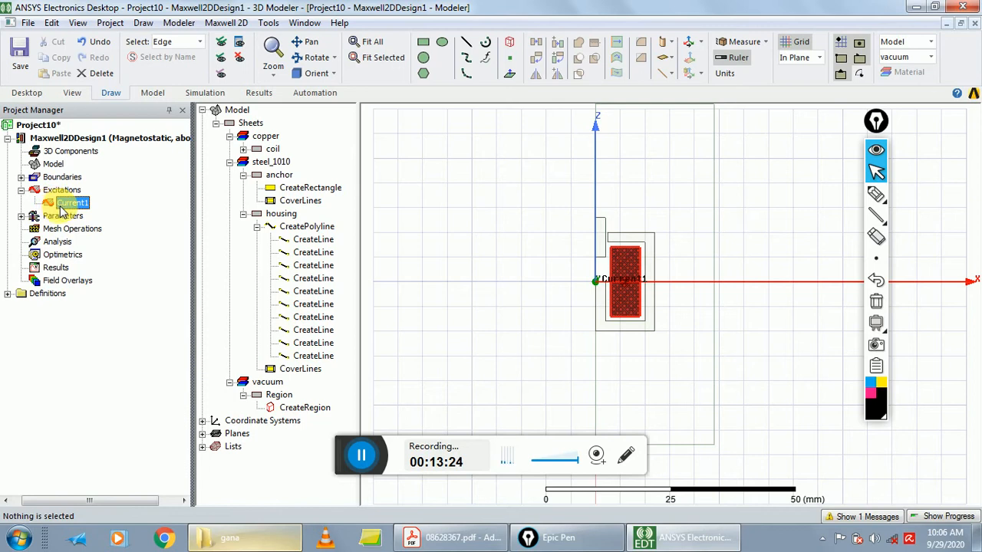
pyautogui.doubleClick(63, 207)
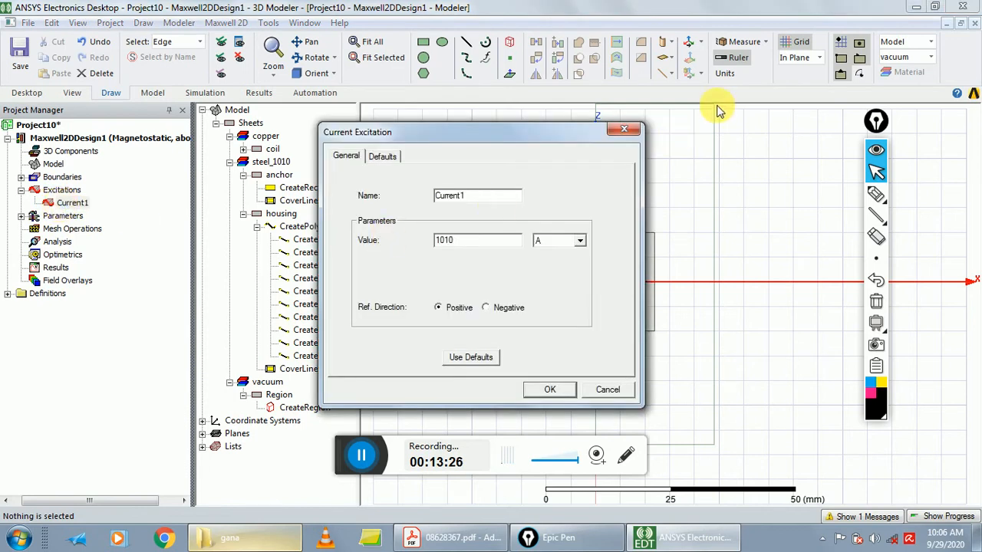
pyautogui.click(623, 129)
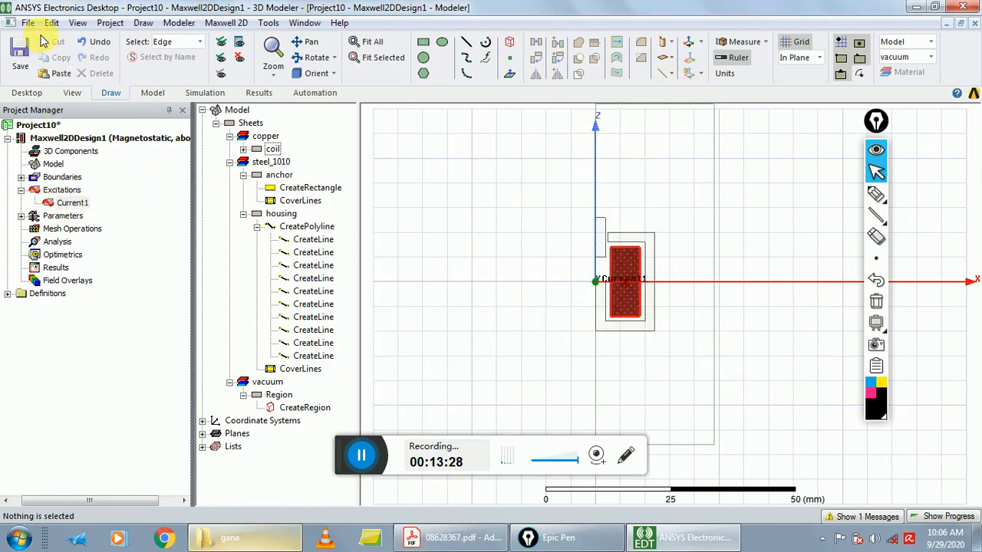
pyautogui.rightClick(46, 192)
pyautogui.click(46, 202)
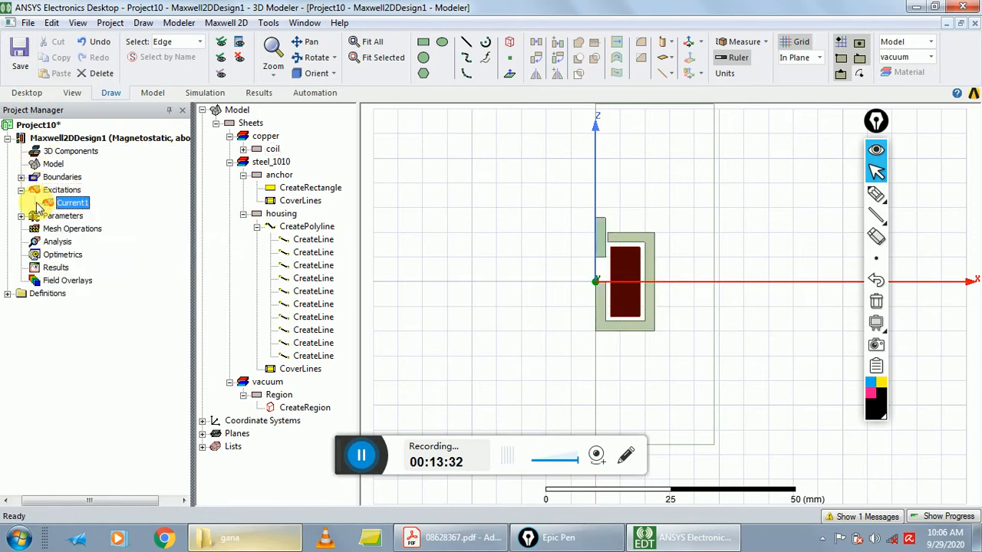
pyautogui.rightClick(55, 204)
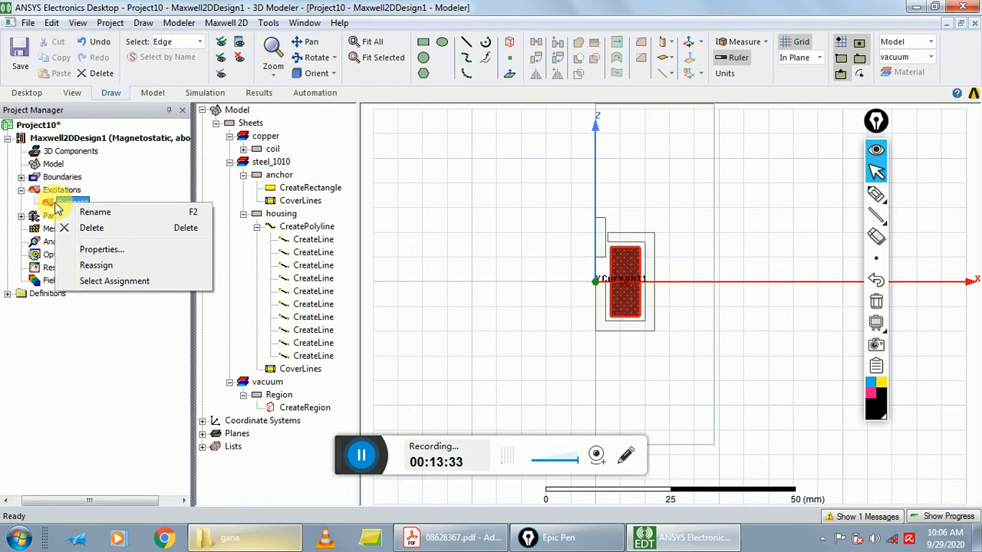
pyautogui.click(99, 249)
pyautogui.click(627, 135)
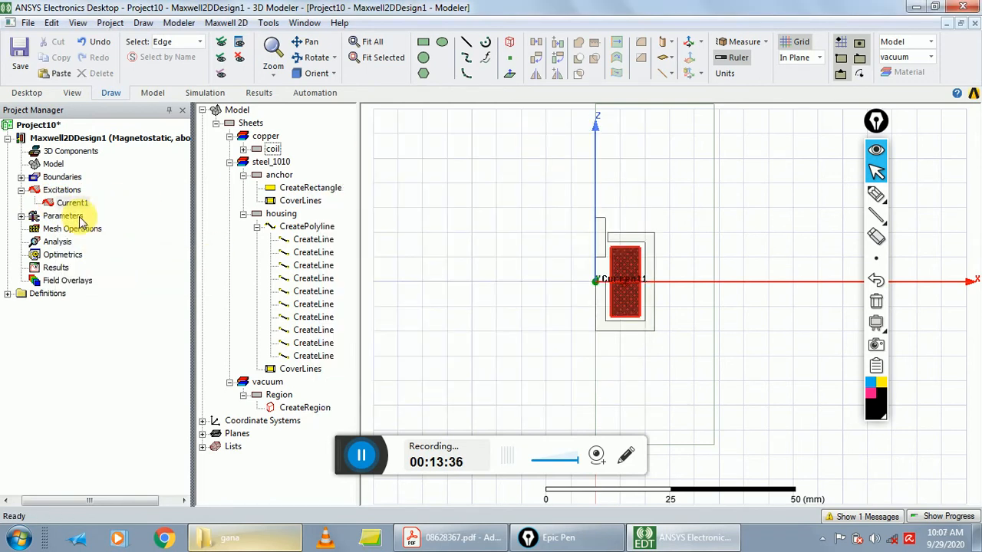
# Display the Properties window for the coil's current excitation and enlarge it so all its rows fit
pyautogui.click(72, 203)
pyautogui.click(51, 22)
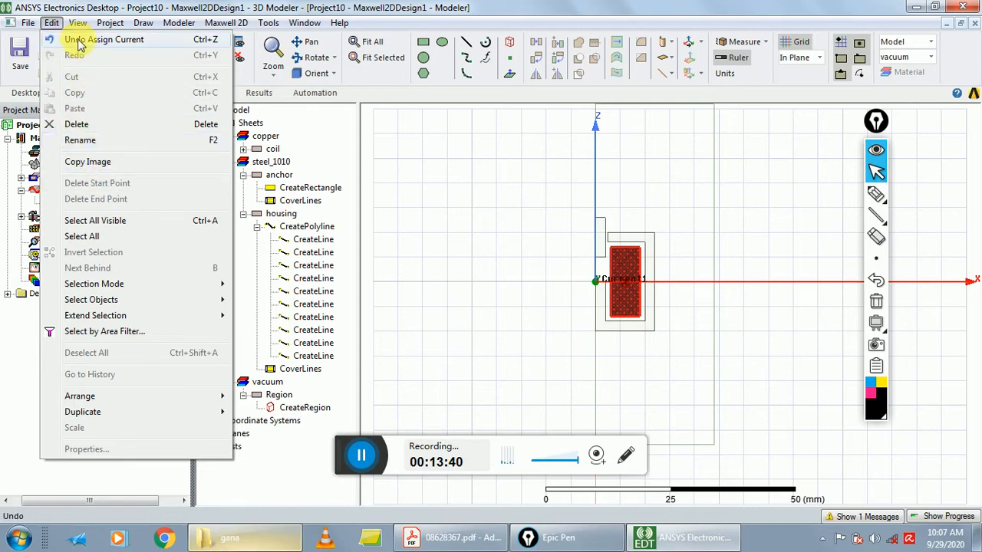
pyautogui.moveTo(78, 22)
pyautogui.click(107, 85)
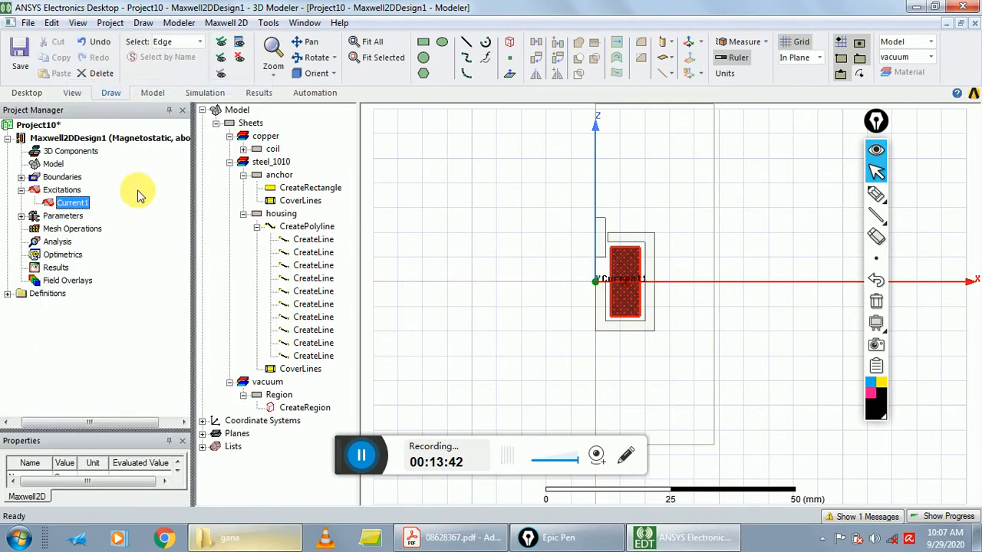
pyautogui.moveTo(112, 441); pyautogui.dragTo(121, 347)
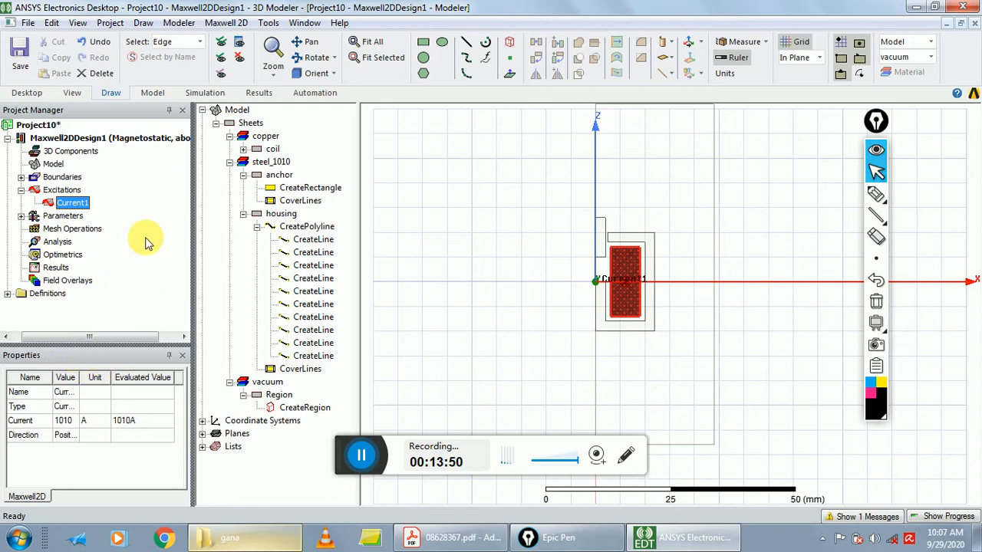
pyautogui.click(77, 23)
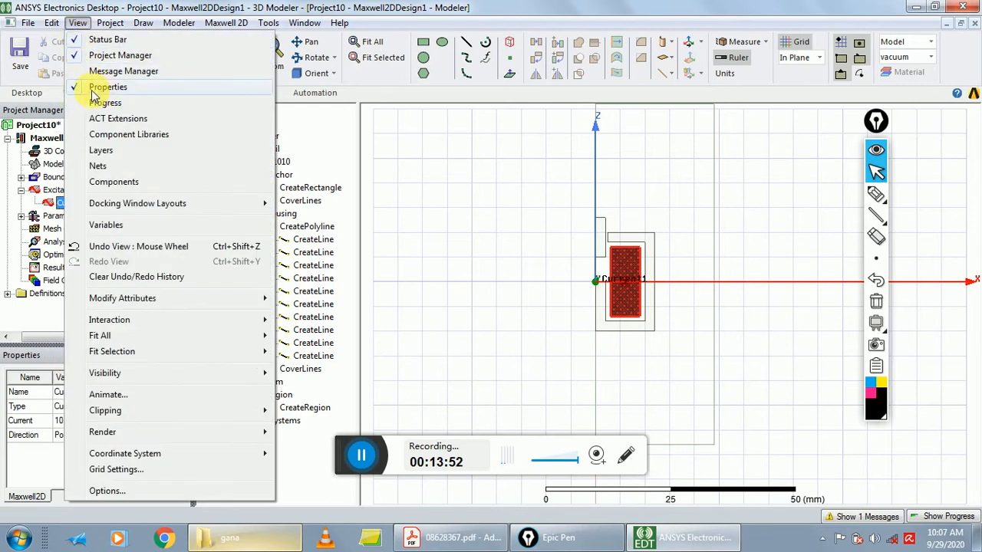
pyautogui.click(29, 356)
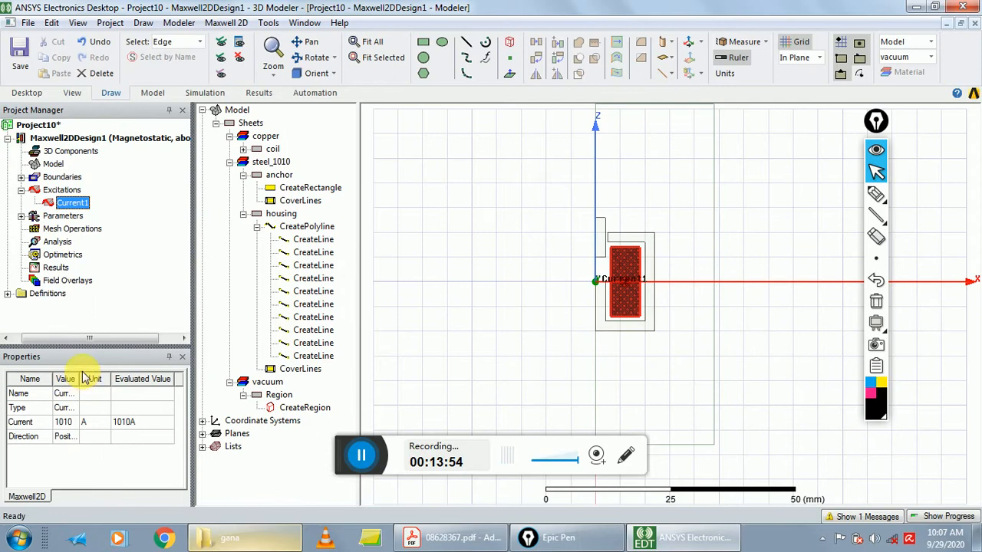
# Set the coil excitation's current to a new variable Amp_1, defined as a Current in A with a value of 1010
pyautogui.click(68, 423)
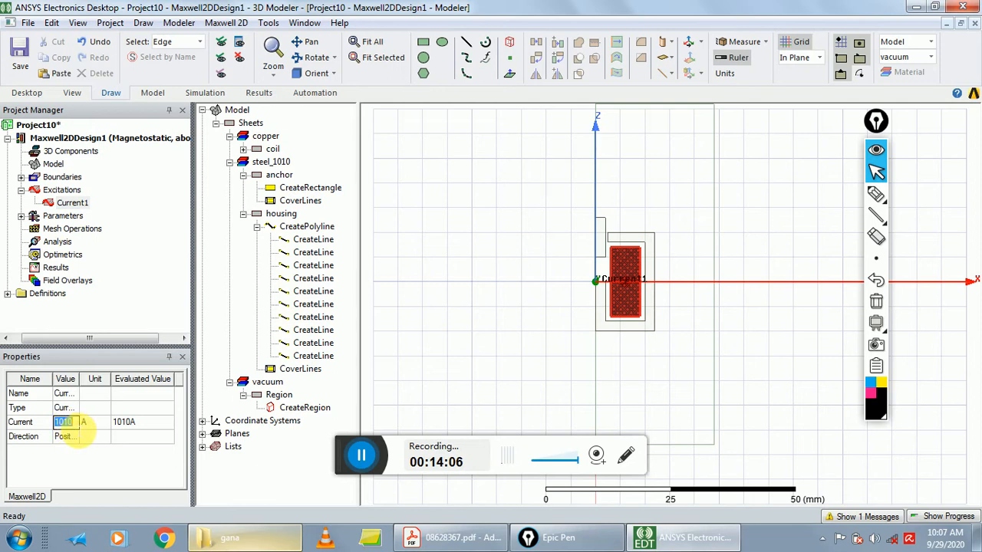
pyautogui.write('A')
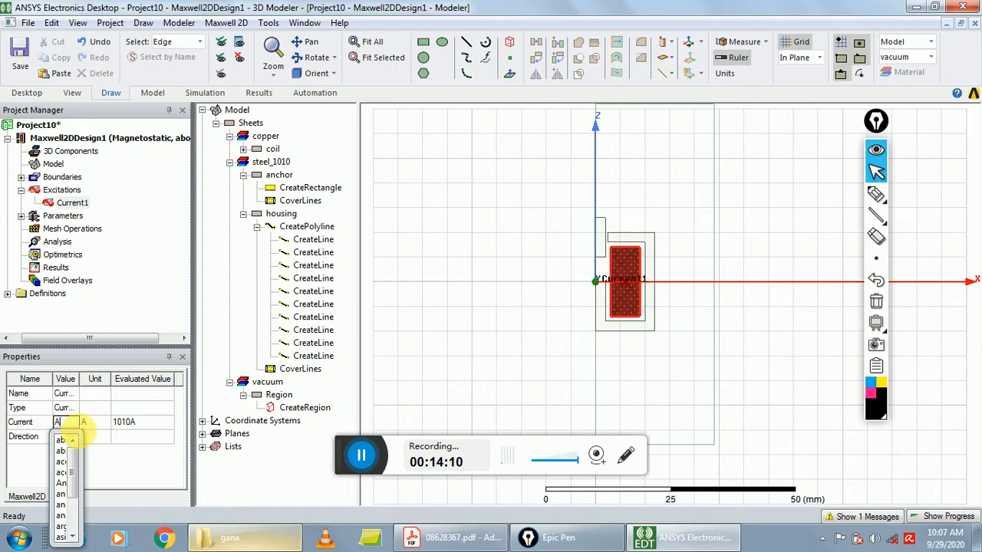
pyautogui.write('mp_')
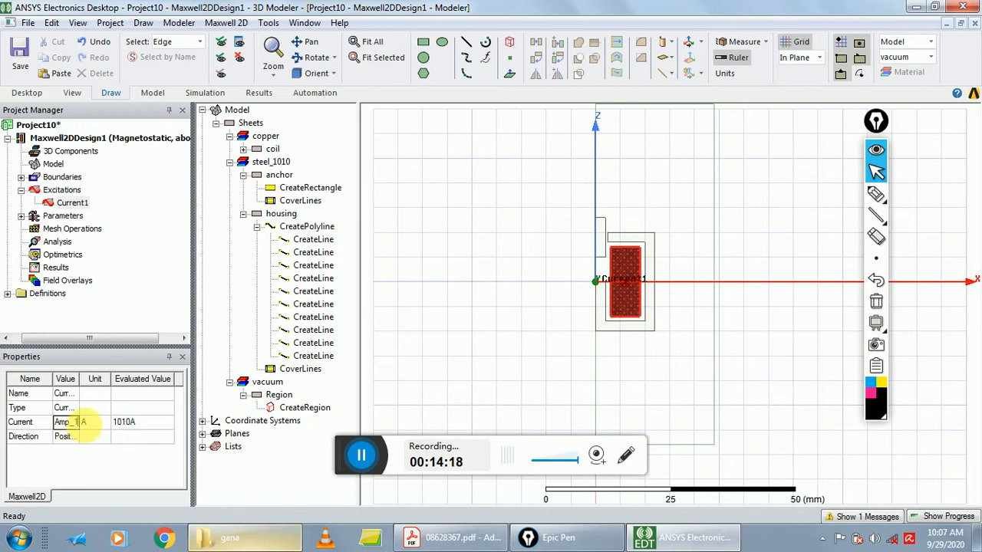
pyautogui.click(113, 441)
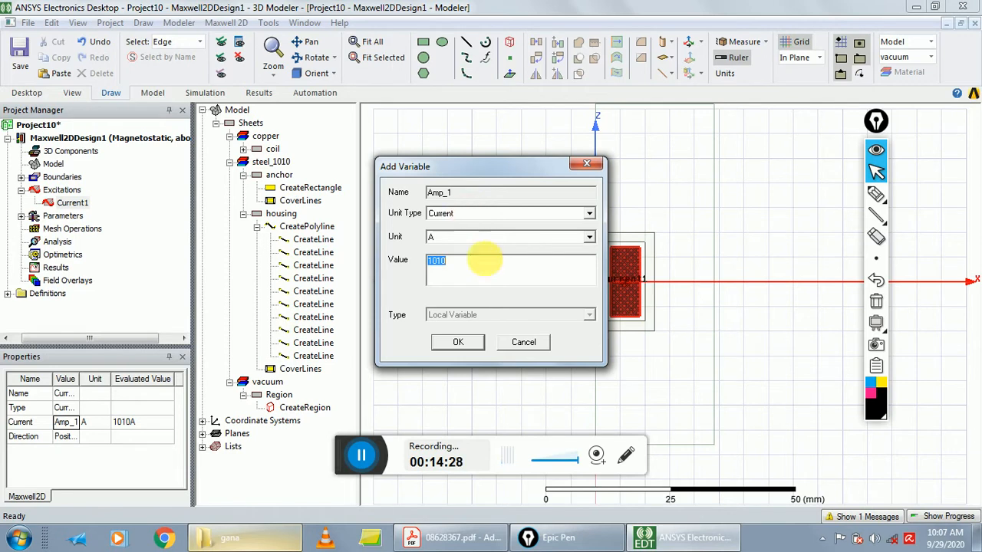
pyautogui.click(460, 345)
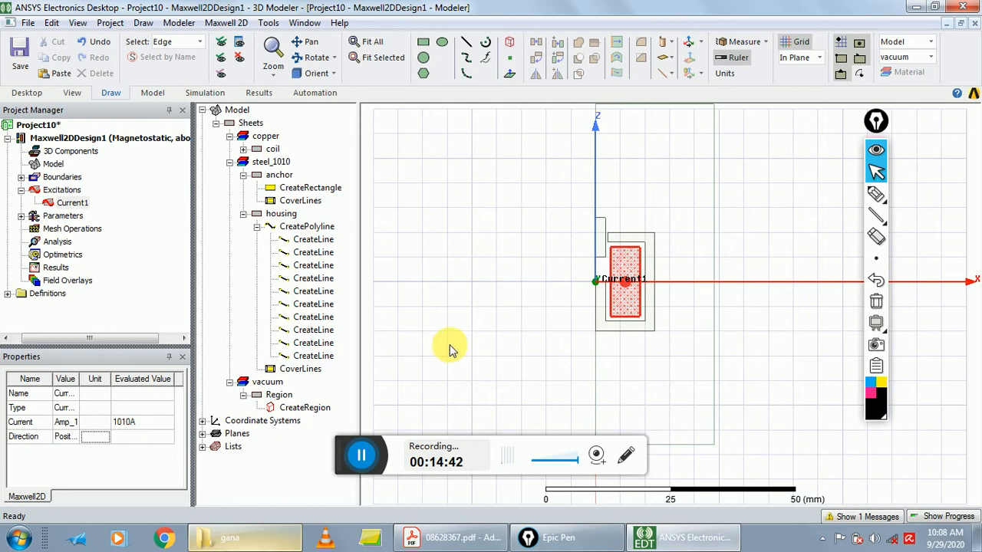
pyautogui.click(278, 175)
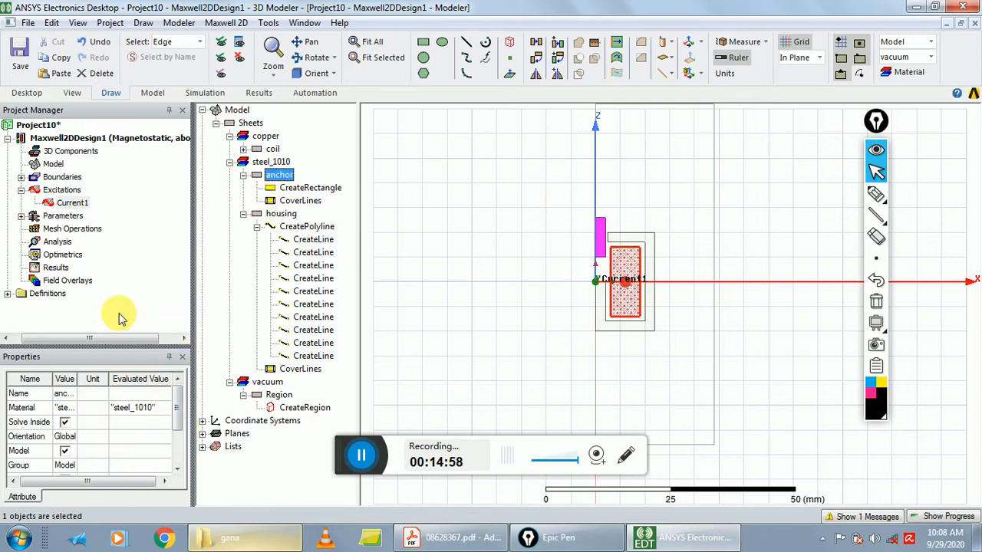
pyautogui.click(267, 177)
pyautogui.doubleClick(267, 177)
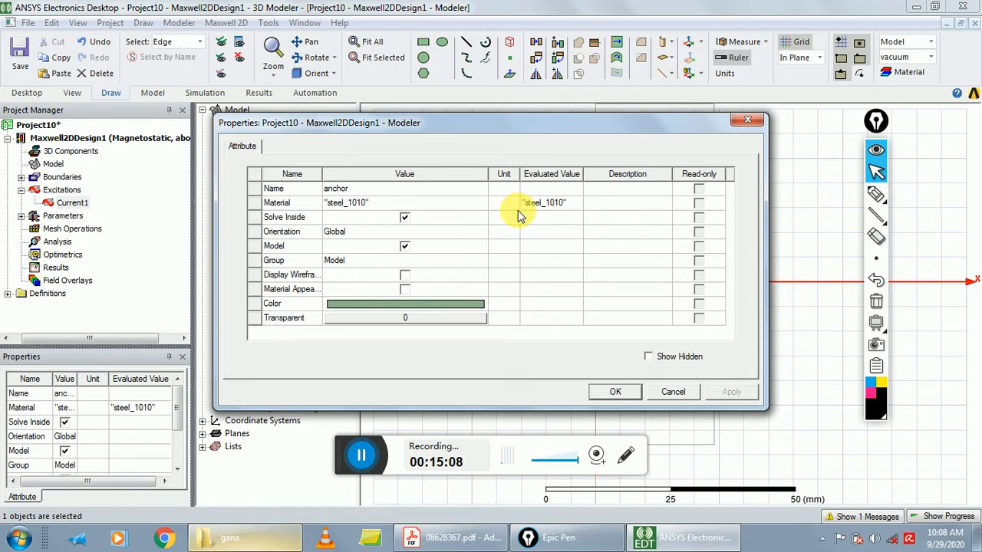
pyautogui.click(748, 120)
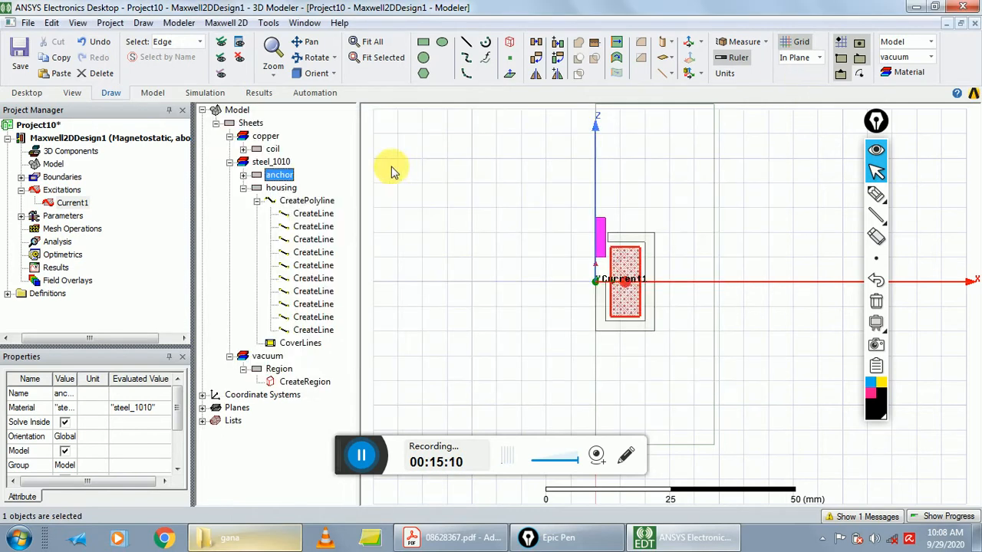
pyautogui.click(243, 175)
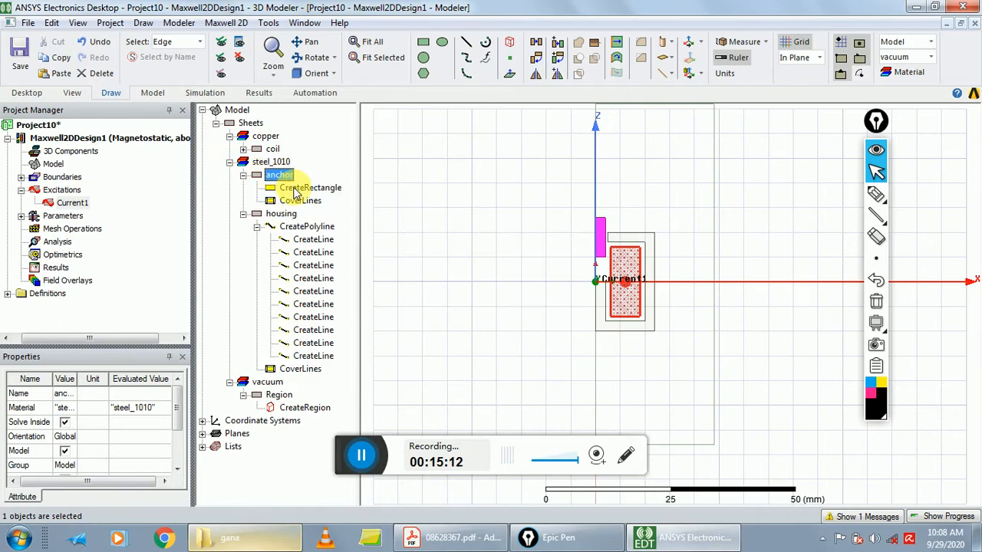
# Set the position of the anchor's CreateRectangle command to 0, 0, 13mm-move
pyautogui.doubleClick(296, 190)
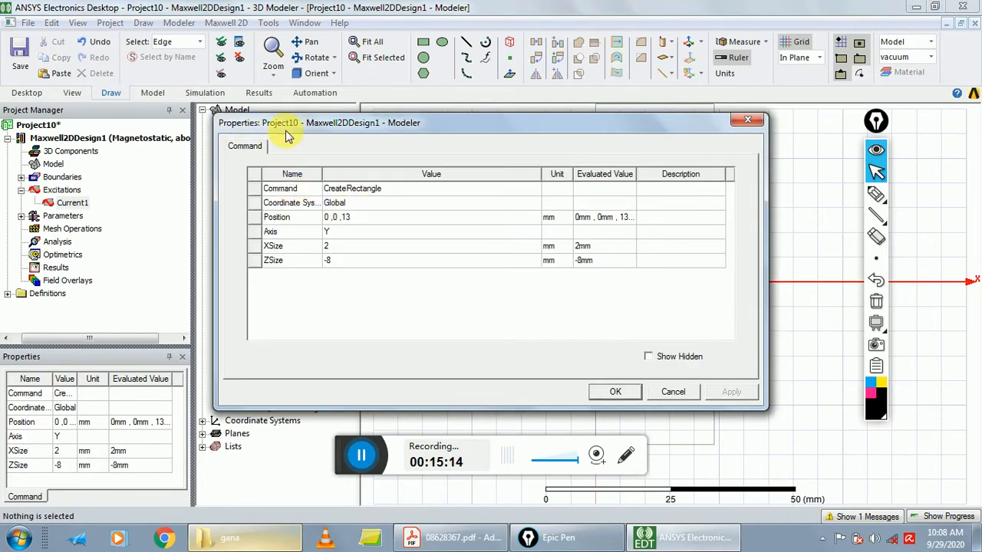
pyautogui.moveTo(360, 130); pyautogui.dragTo(569, 191)
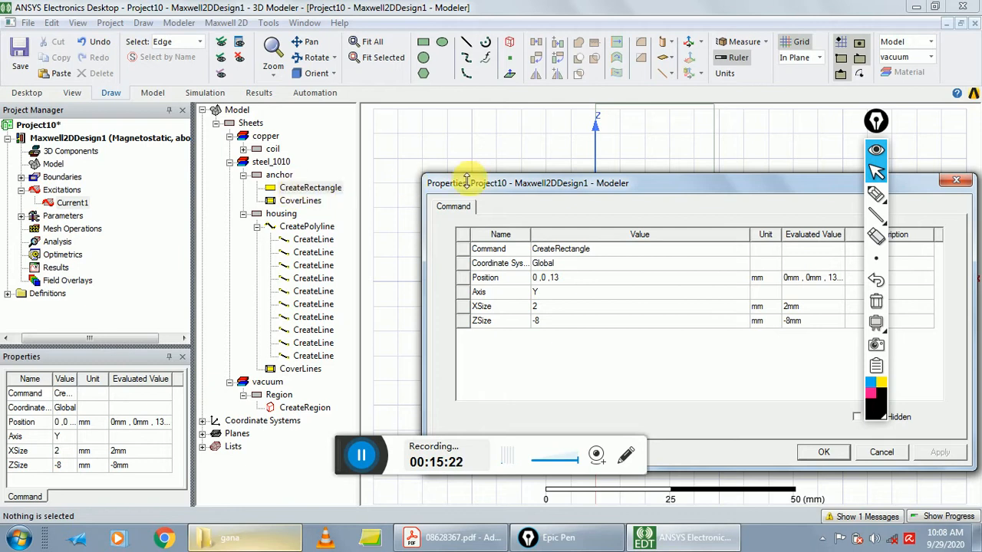
pyautogui.moveTo(470, 183); pyautogui.dragTo(302, 146)
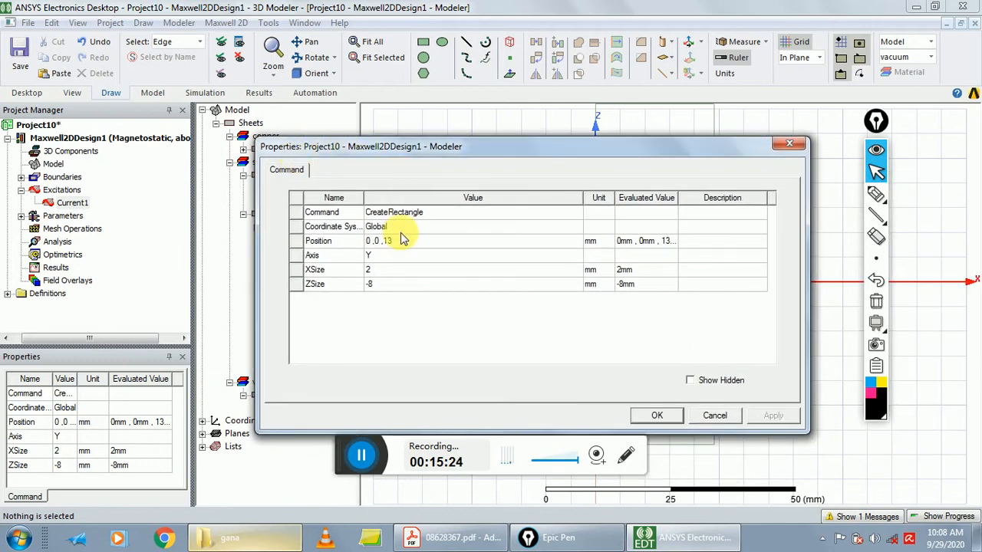
pyautogui.click(401, 240)
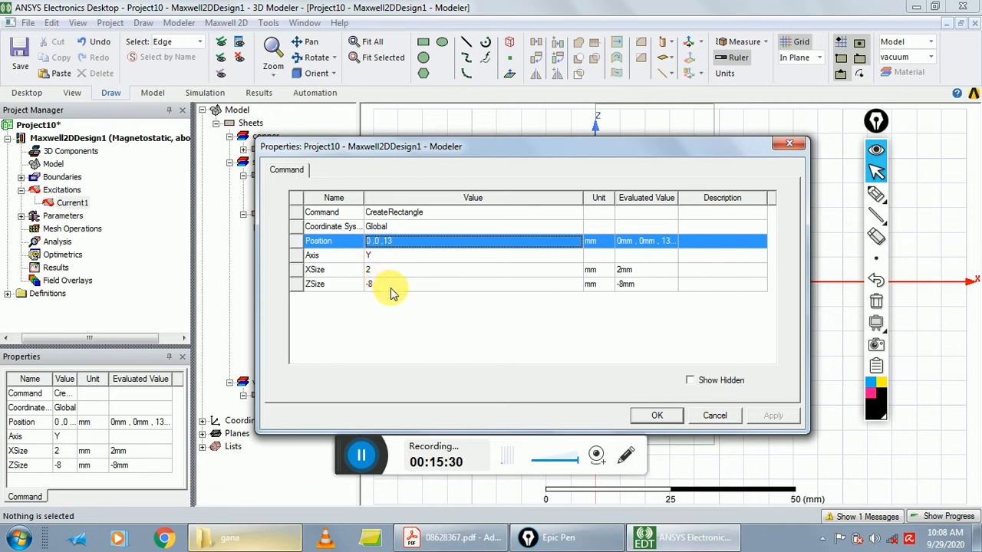
pyautogui.click(408, 241)
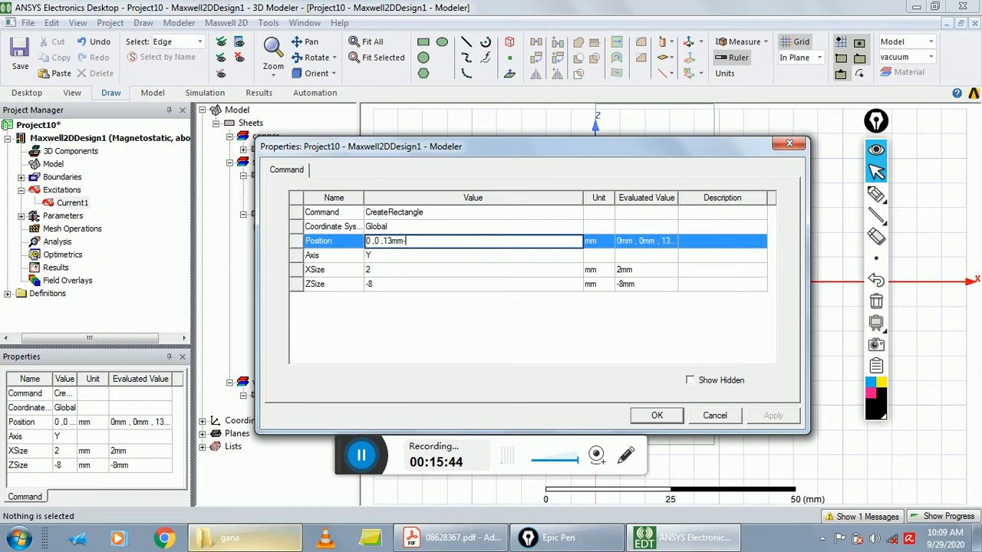
pyautogui.write('move')
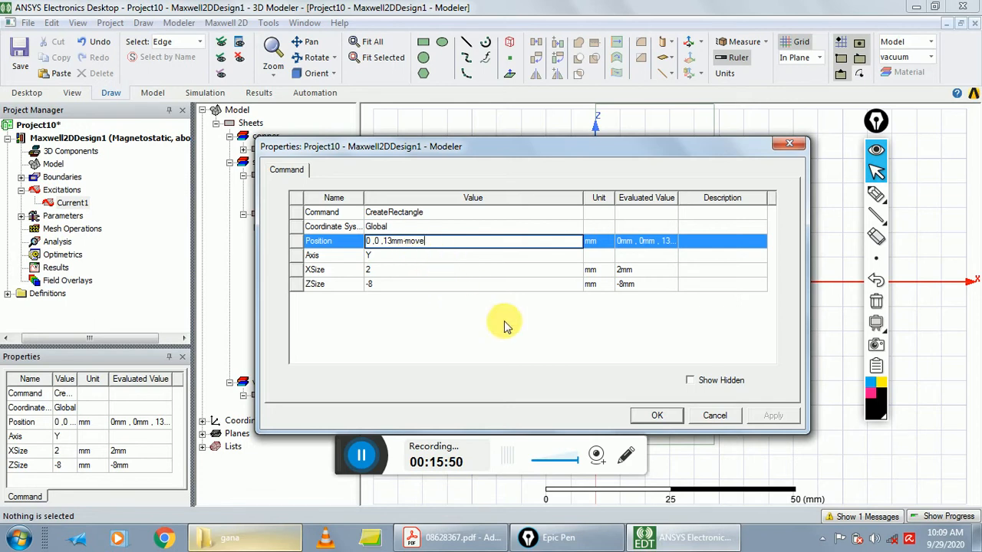
pyautogui.click(656, 416)
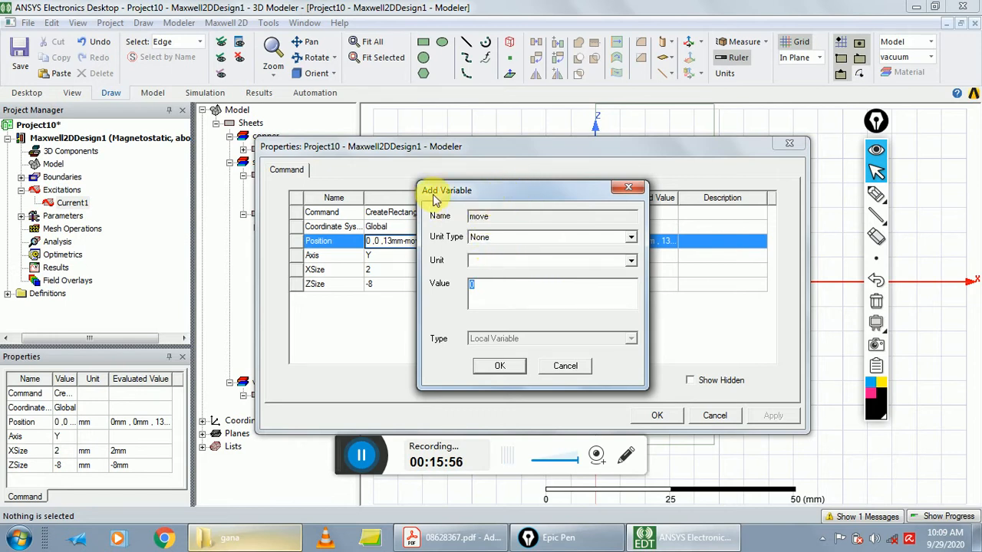
# Define the variable move as a Length in mm with a value of 0, and apply the rectangle's properties
pyautogui.click(508, 237)
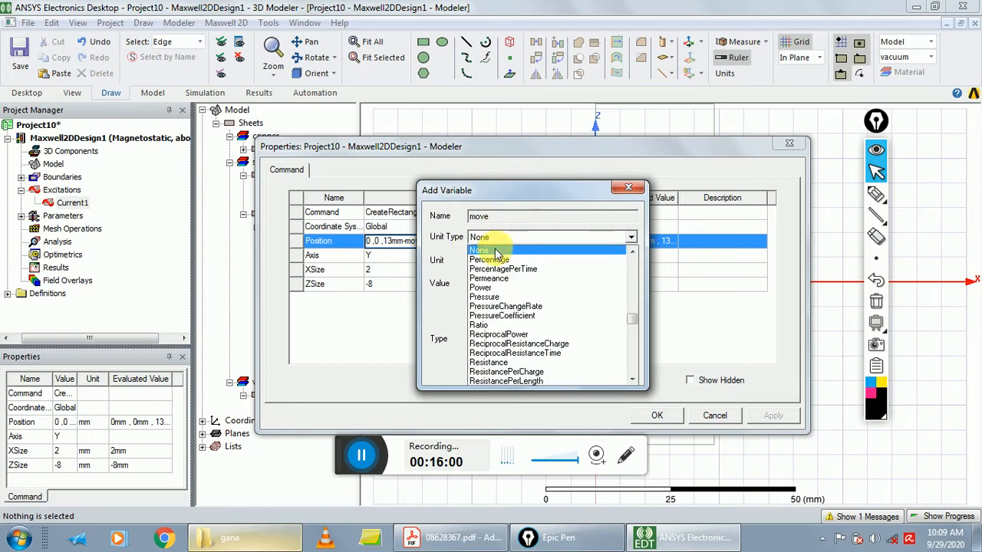
pyautogui.scroll(-15, 506, 316)
pyautogui.scroll(-6, 514, 322)
pyautogui.scroll(10, 506, 324)
pyautogui.scroll(20, 504, 322)
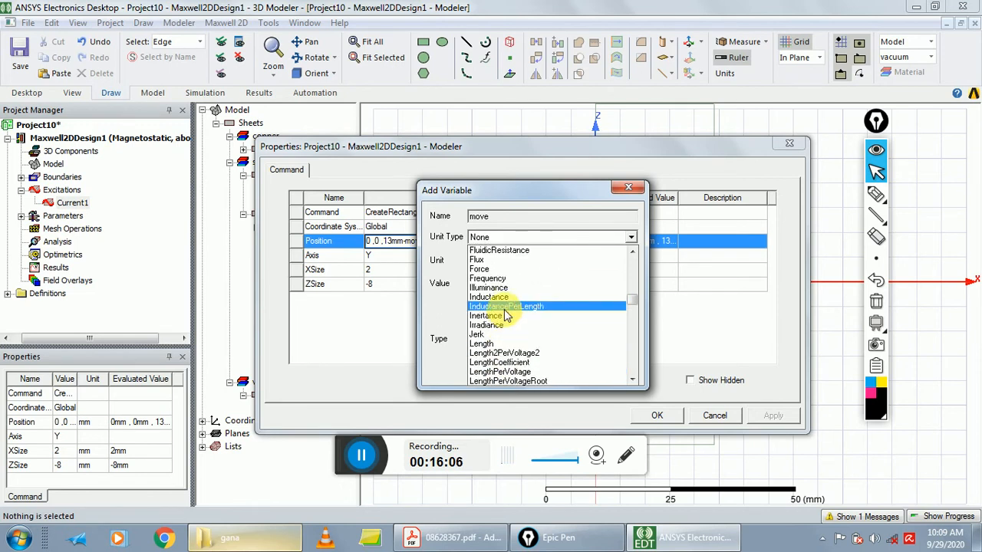
pyautogui.click(485, 343)
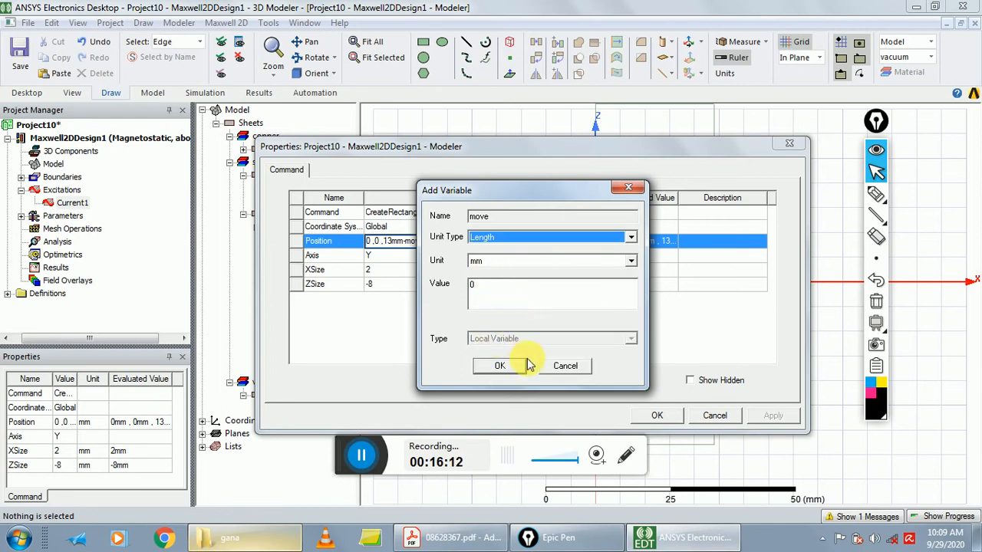
pyautogui.click(499, 366)
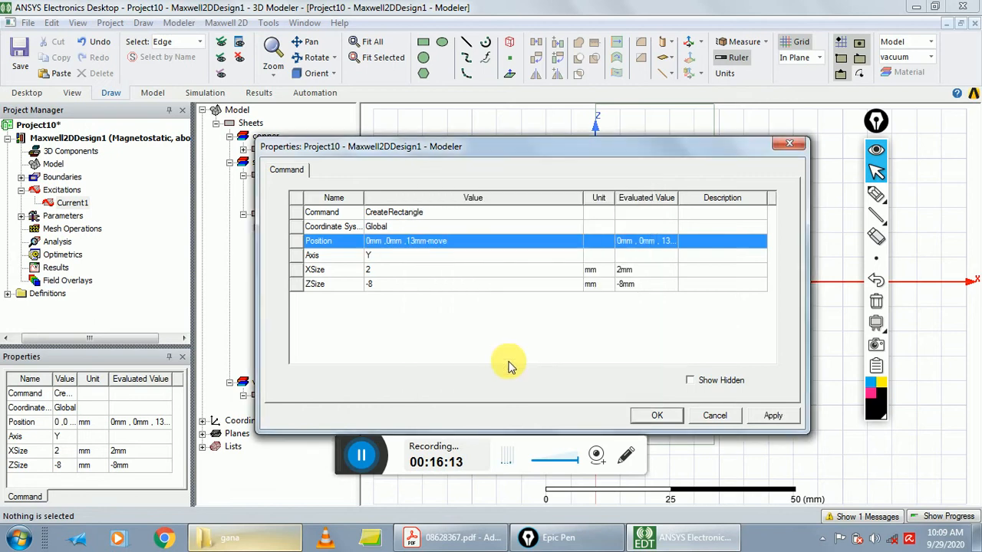
pyautogui.click(658, 415)
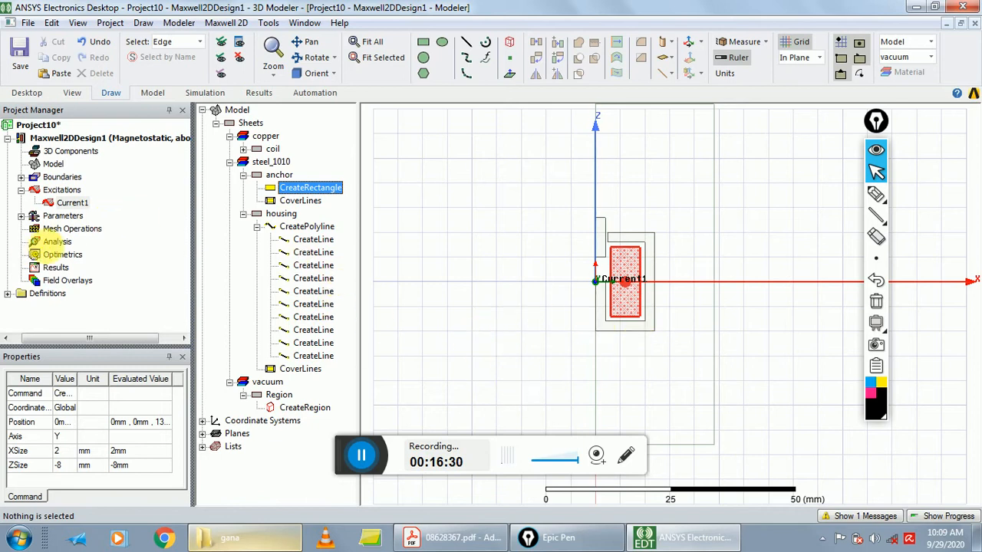
# Add a solution setup to the analysis with a maximum of 16 passes and a percent error of 0.11
pyautogui.rightClick(59, 241)
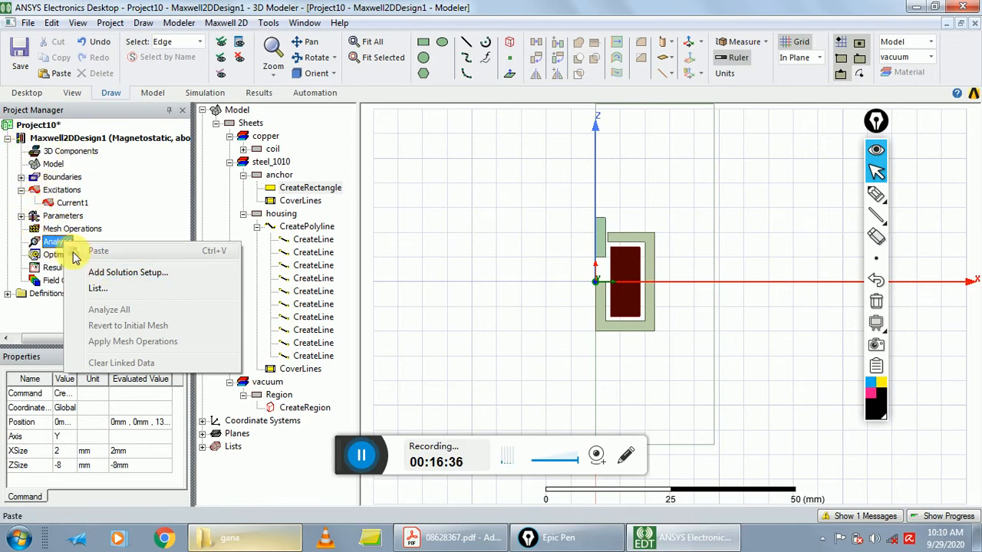
pyautogui.click(107, 276)
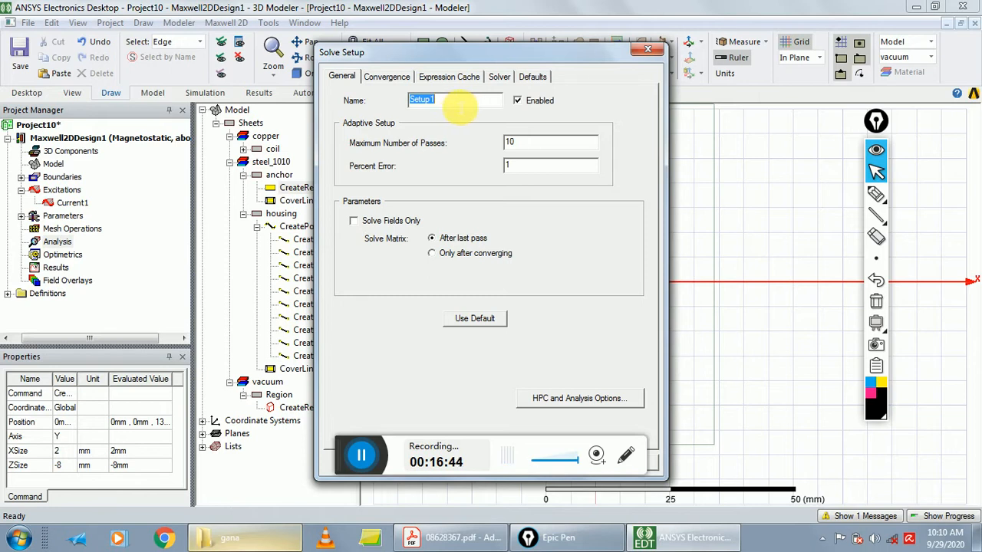
pyautogui.click(543, 143)
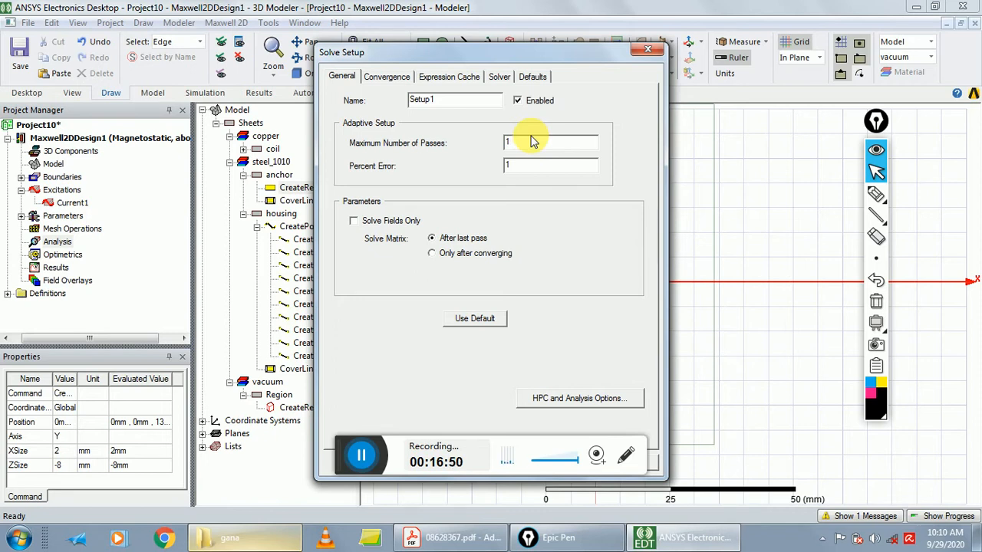
pyautogui.write('6')
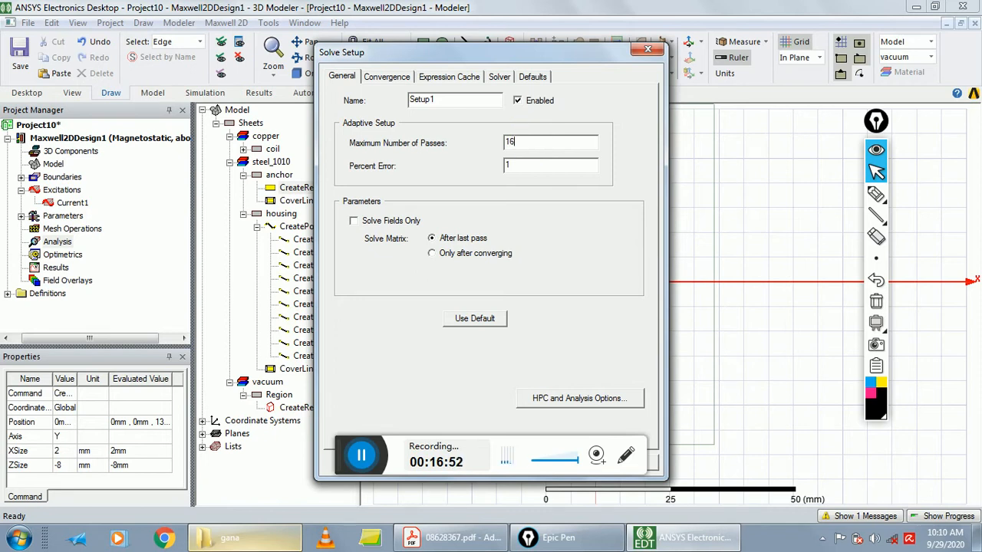
pyautogui.click(547, 166)
pyautogui.write('0.11')
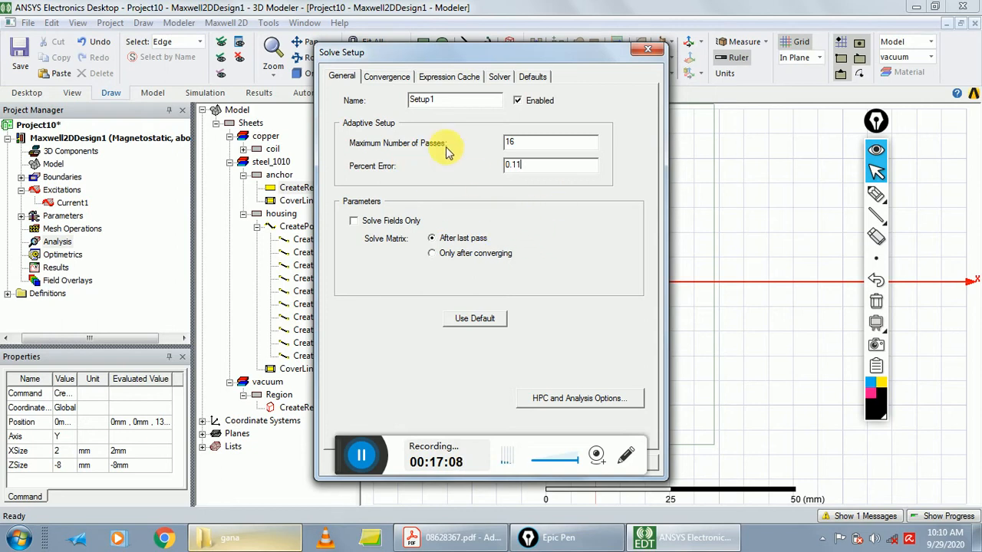
# Set the solution setup's nonlinear residual to 1e-6 and confirm the setup
pyautogui.click(500, 77)
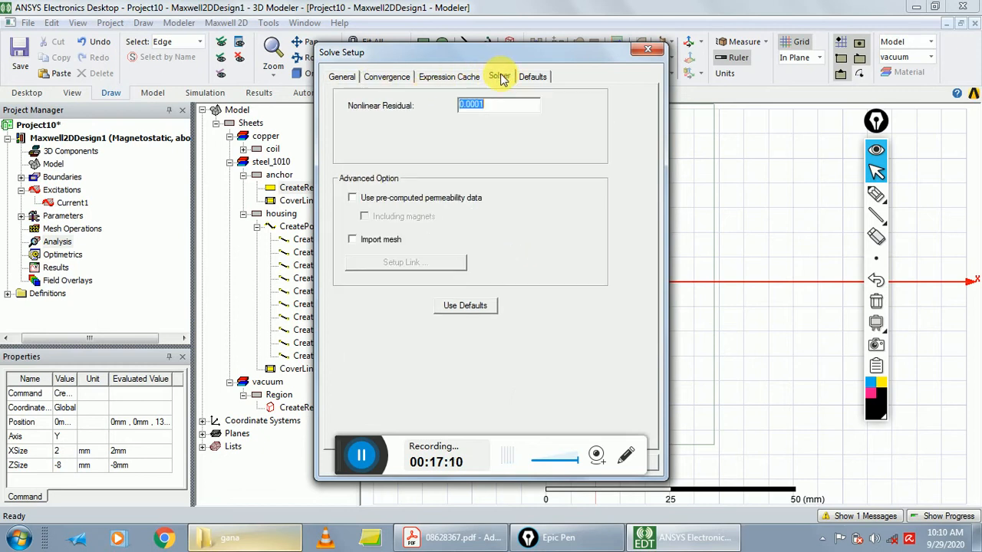
pyautogui.press('BackSpace')
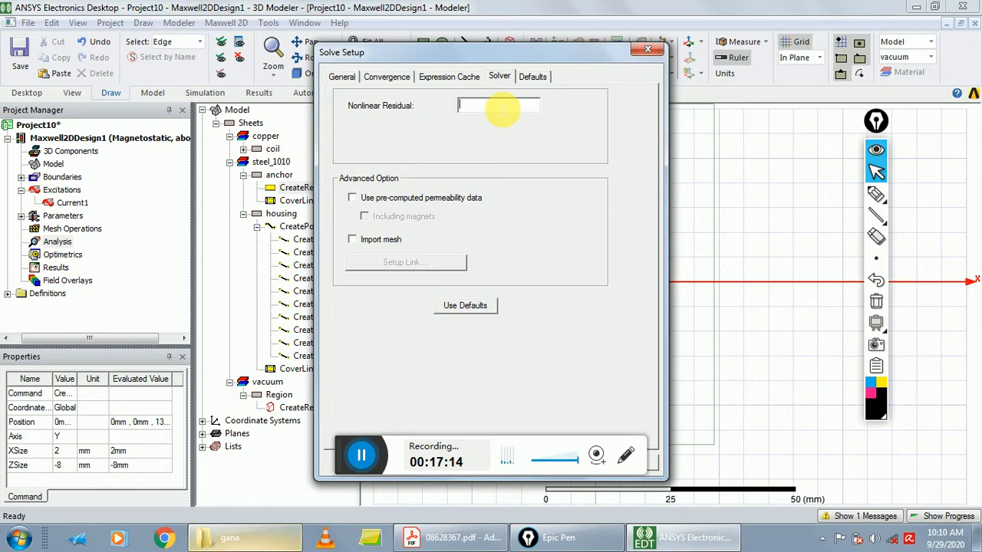
pyautogui.write('1e-6')
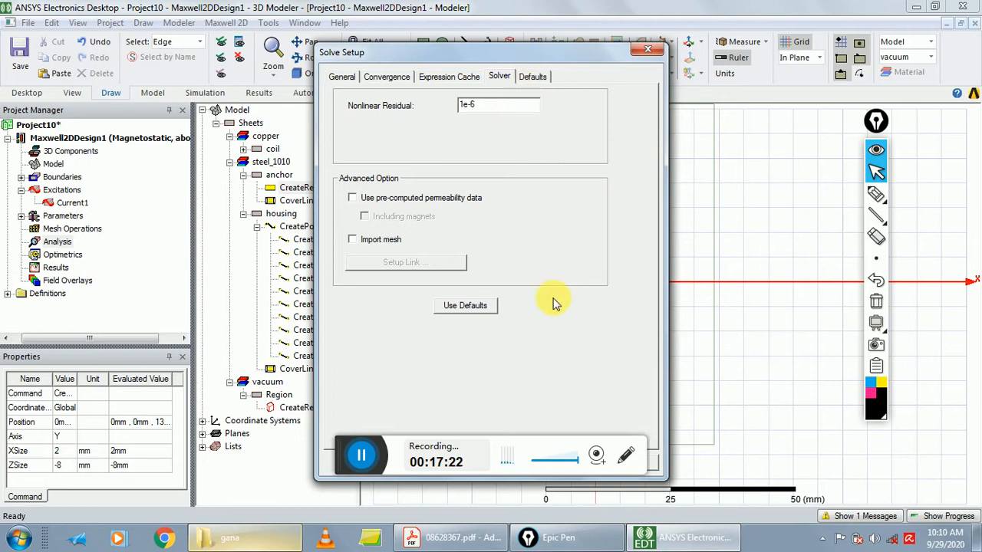
pyautogui.moveTo(490, 52); pyautogui.dragTo(708, 49)
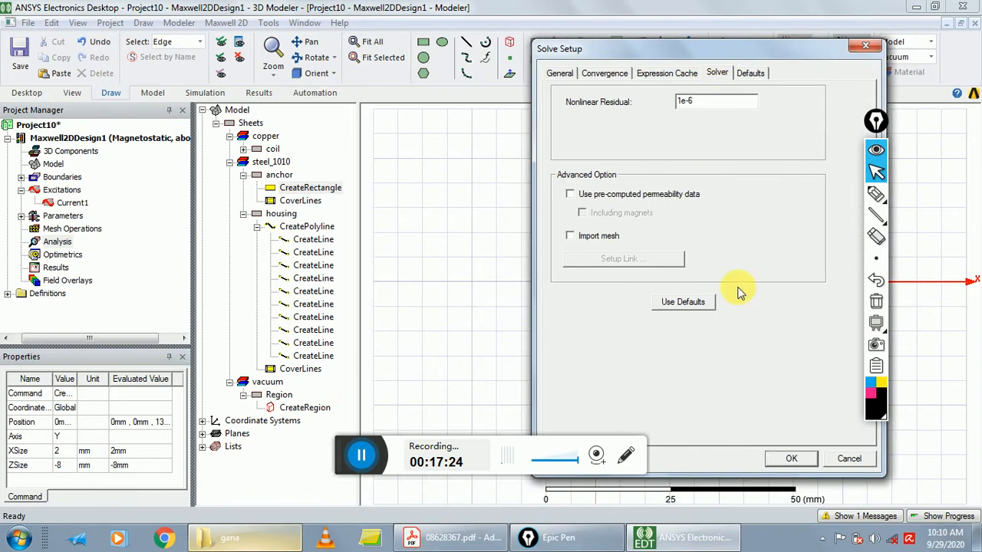
pyautogui.click(791, 460)
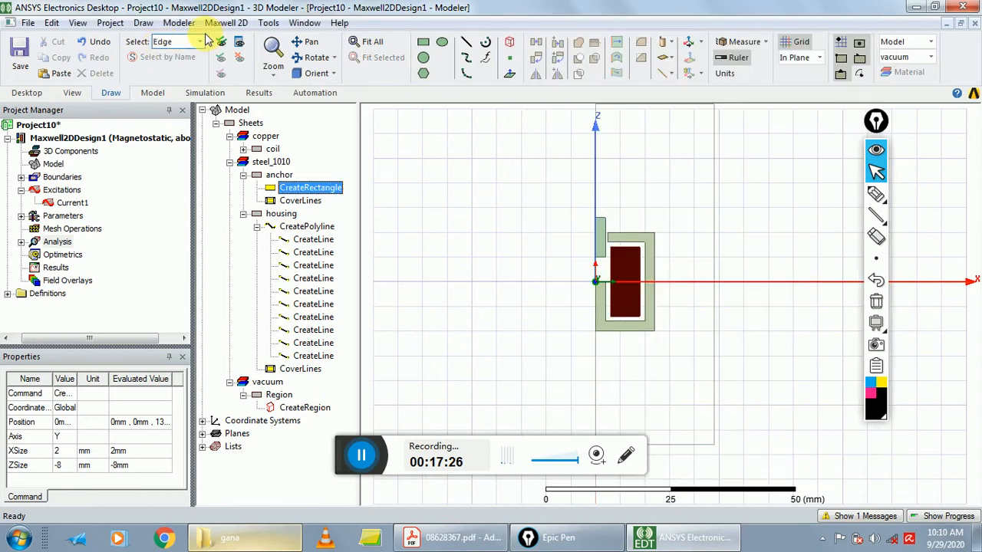
# Run a validation check on the Maxwell 2D design, review its results and close the report
pyautogui.click(227, 23)
pyautogui.click(249, 71)
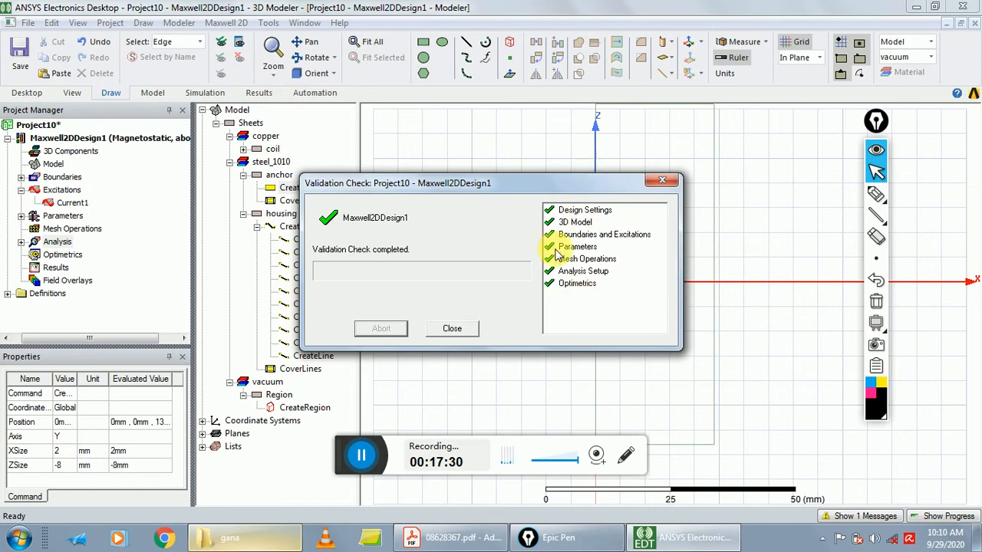
pyautogui.moveTo(525, 189); pyautogui.dragTo(566, 113)
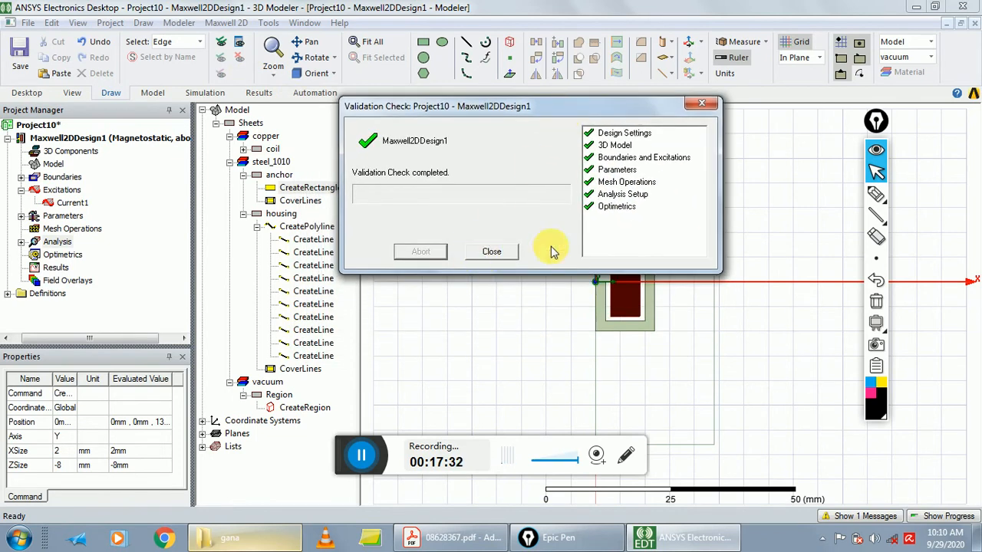
pyautogui.click(497, 254)
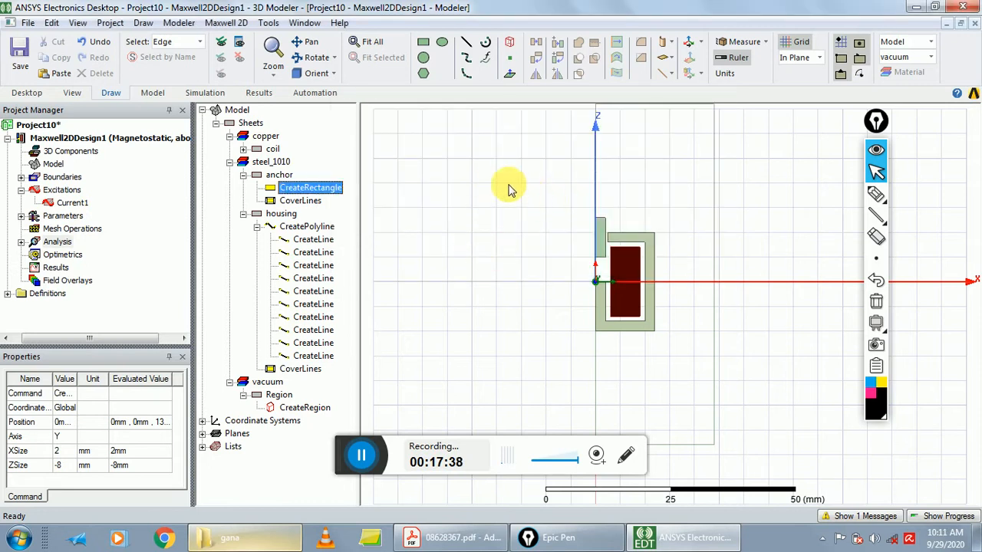
# Run Analyze All on the Maxwell 2D design and save the project under the file name exp8
pyautogui.click(225, 23)
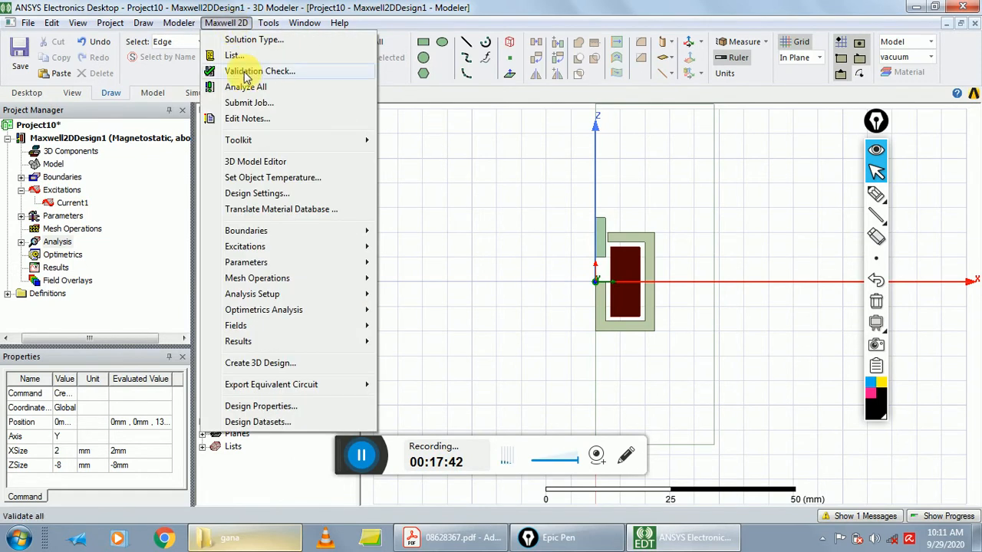
pyautogui.click(246, 88)
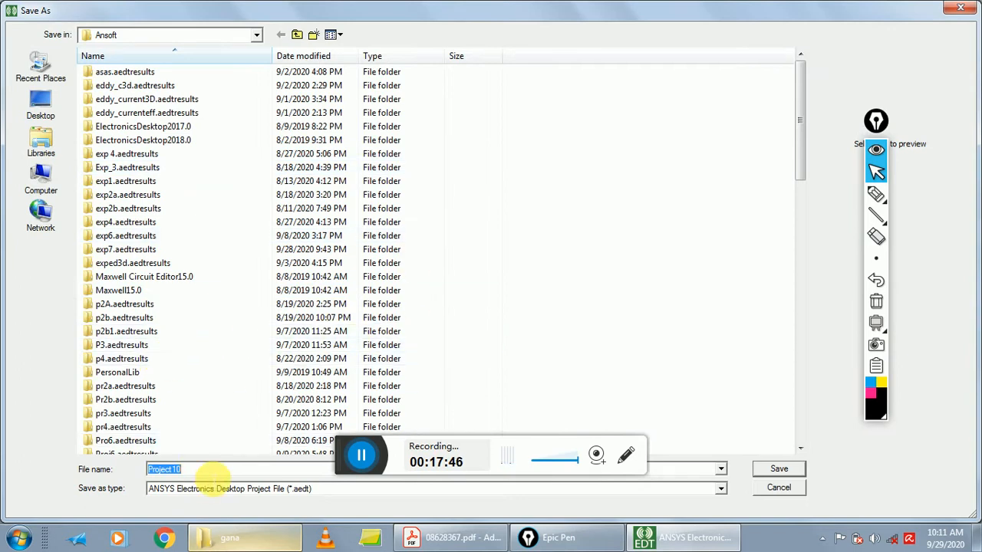
pyautogui.write('ex')
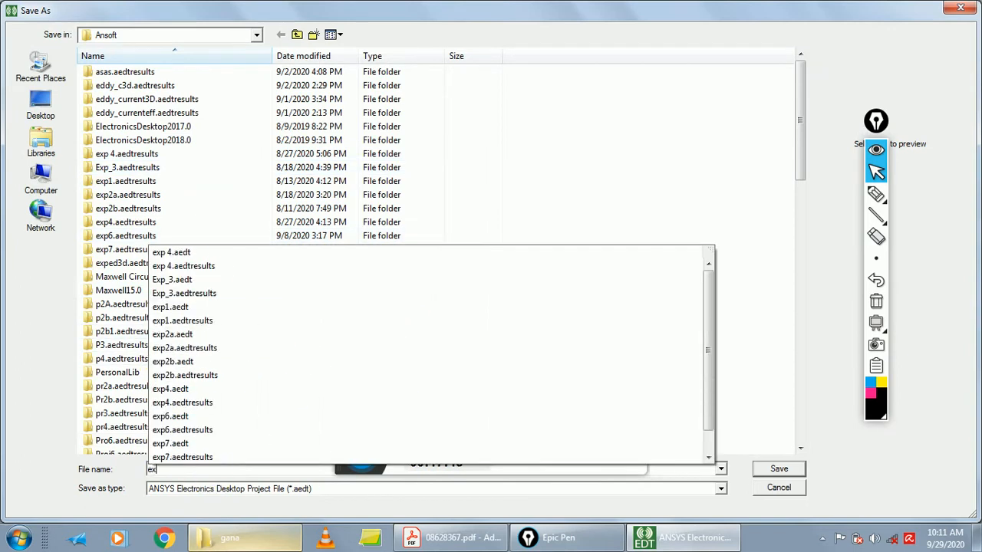
pyautogui.write('p8')
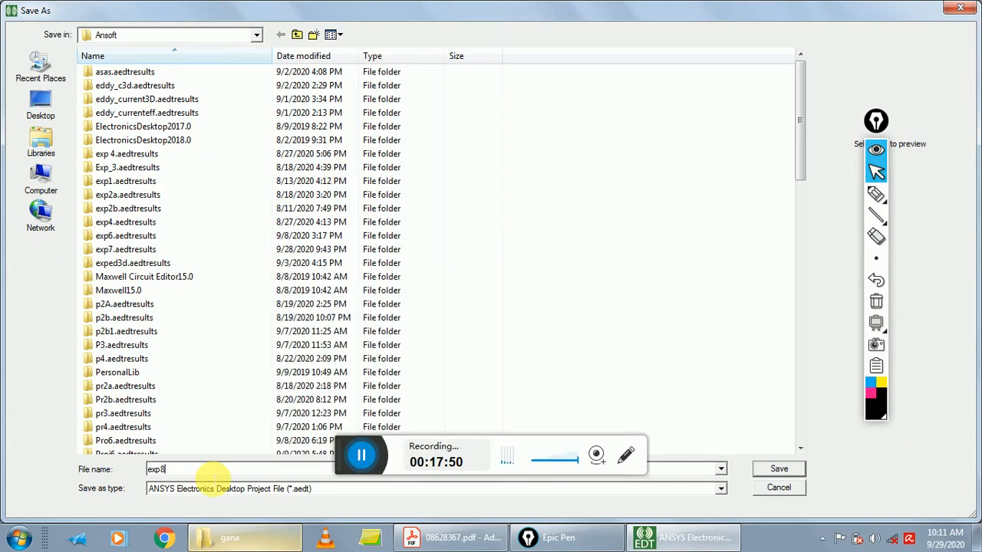
pyautogui.click(778, 470)
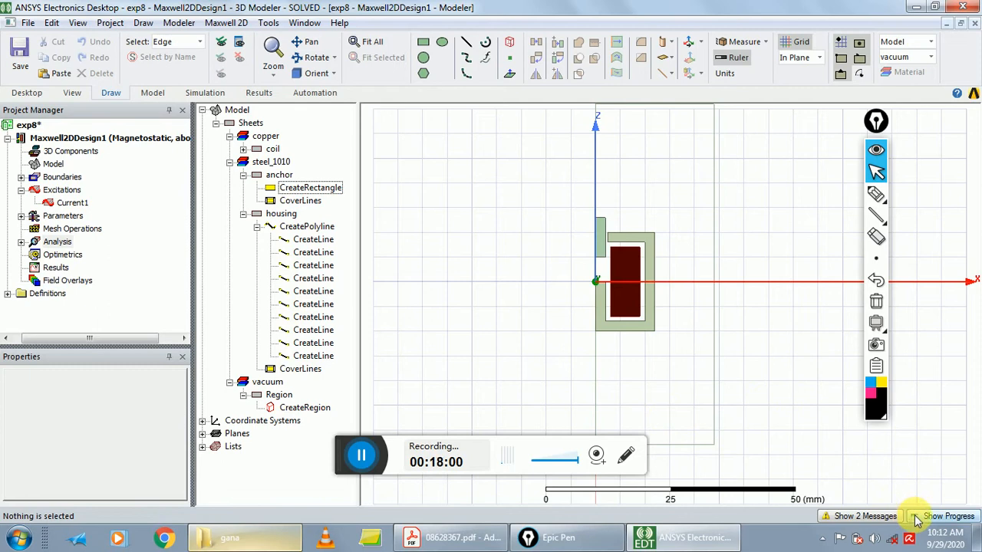
# Show the messages and expand the exp8 design entry to check the simulation's completion status
pyautogui.click(865, 516)
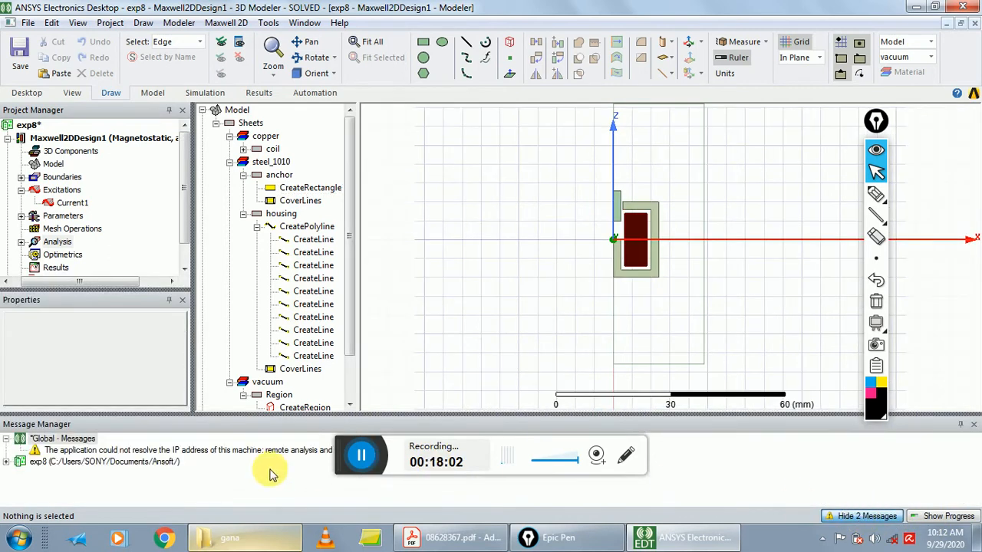
pyautogui.click(5, 462)
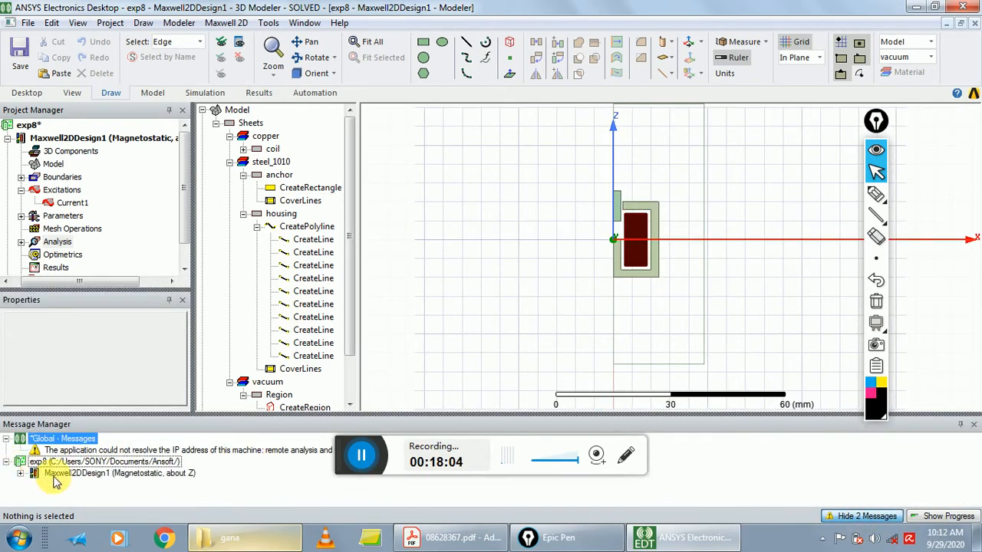
pyautogui.click(21, 474)
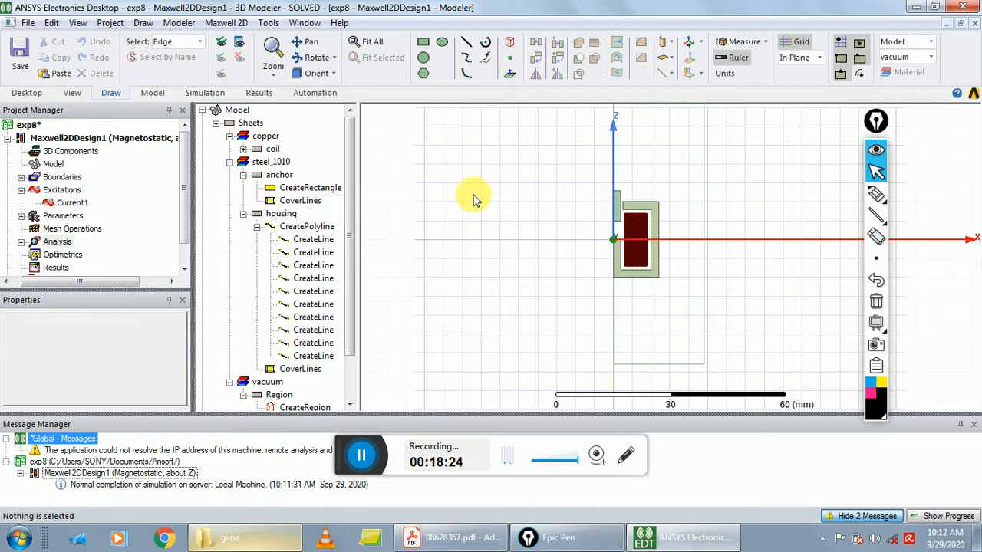
# Examine Setup1's solution data across profile, convergence, force, matrix and mesh statistics, return to the Force1 result, and close the window
pyautogui.click(226, 22)
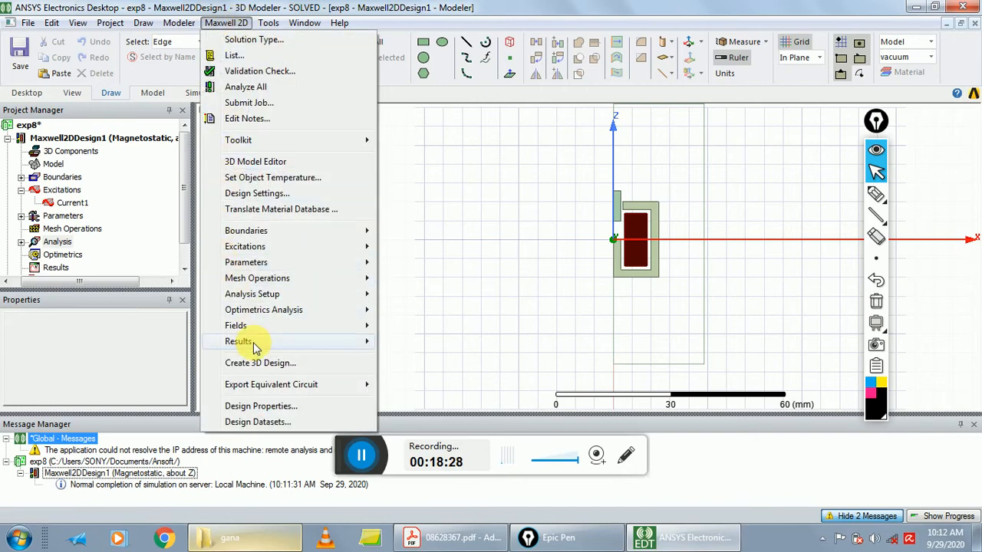
pyautogui.moveTo(351, 345)
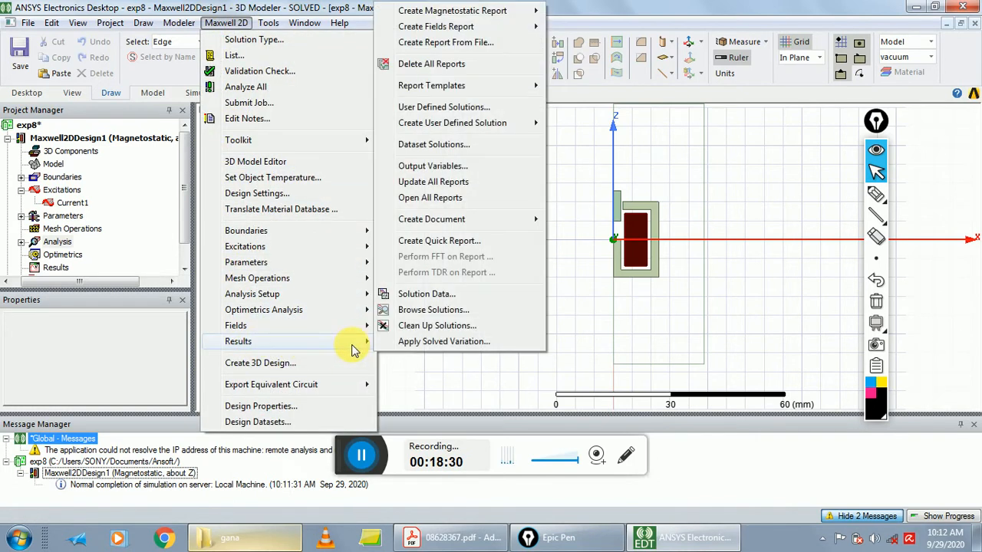
pyautogui.click(432, 296)
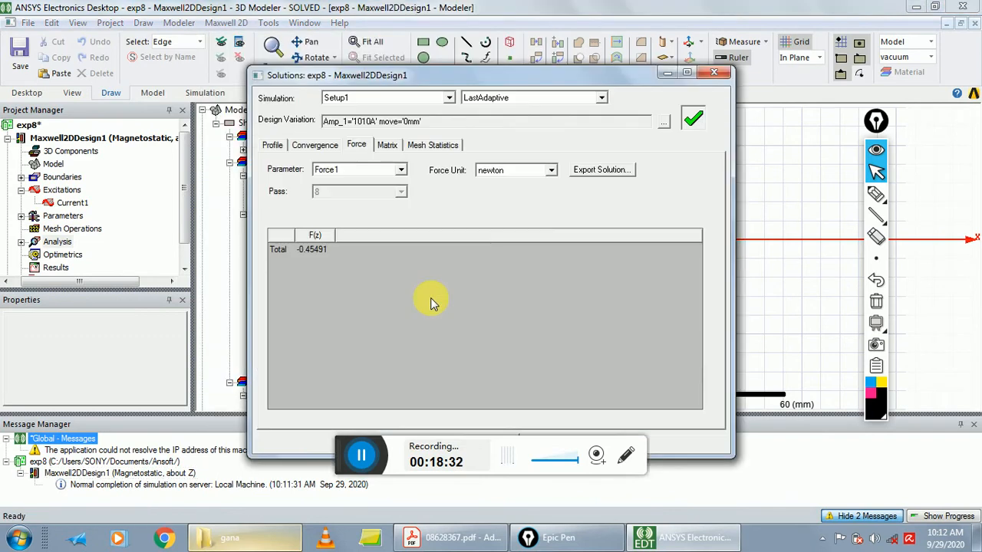
pyautogui.moveTo(427, 74); pyautogui.dragTo(480, 65)
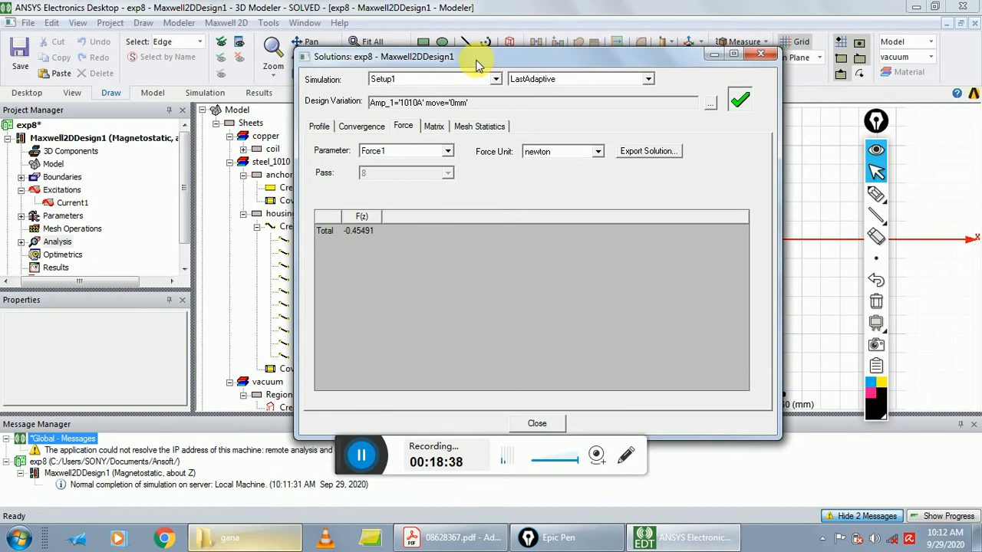
pyautogui.click(320, 125)
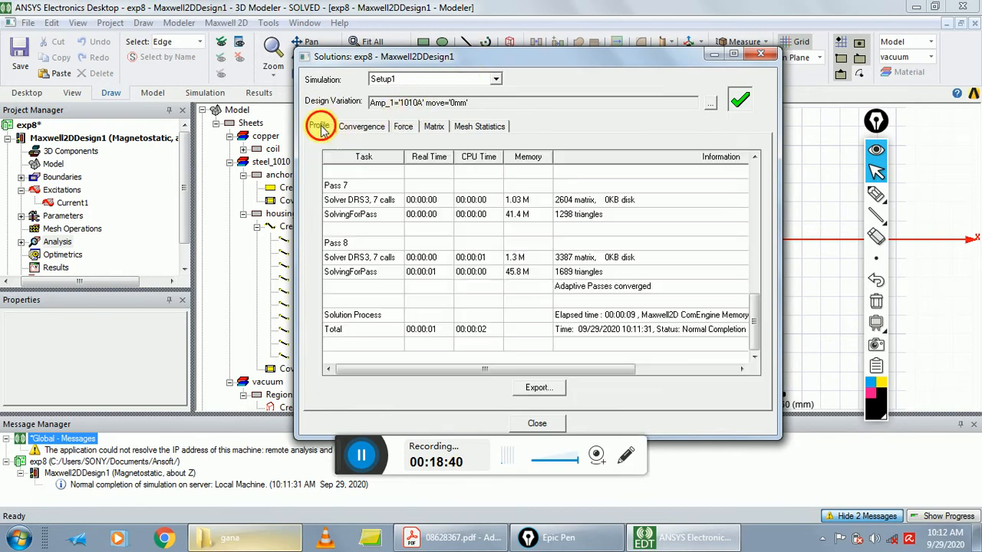
pyautogui.click(351, 128)
pyautogui.click(401, 126)
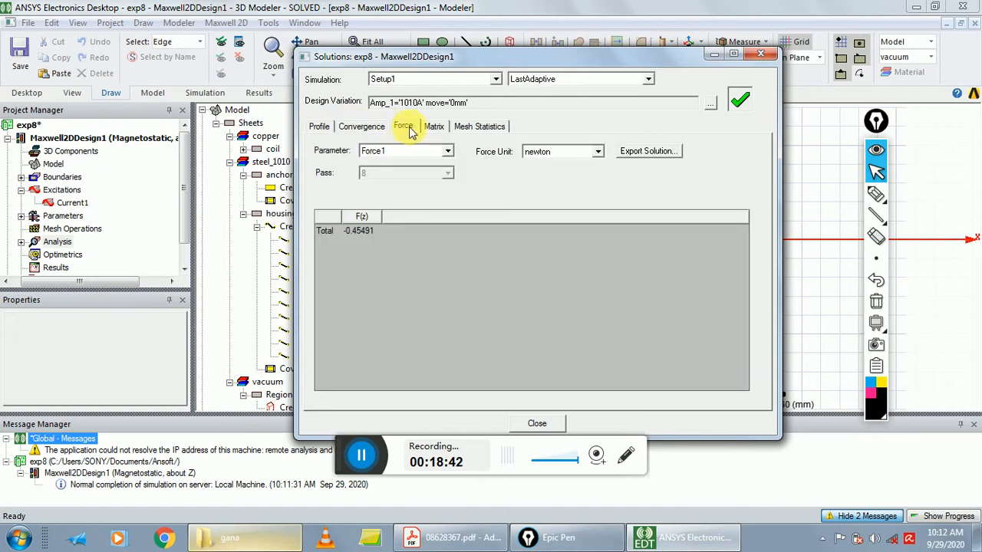
pyautogui.click(428, 130)
pyautogui.click(460, 126)
pyautogui.click(434, 127)
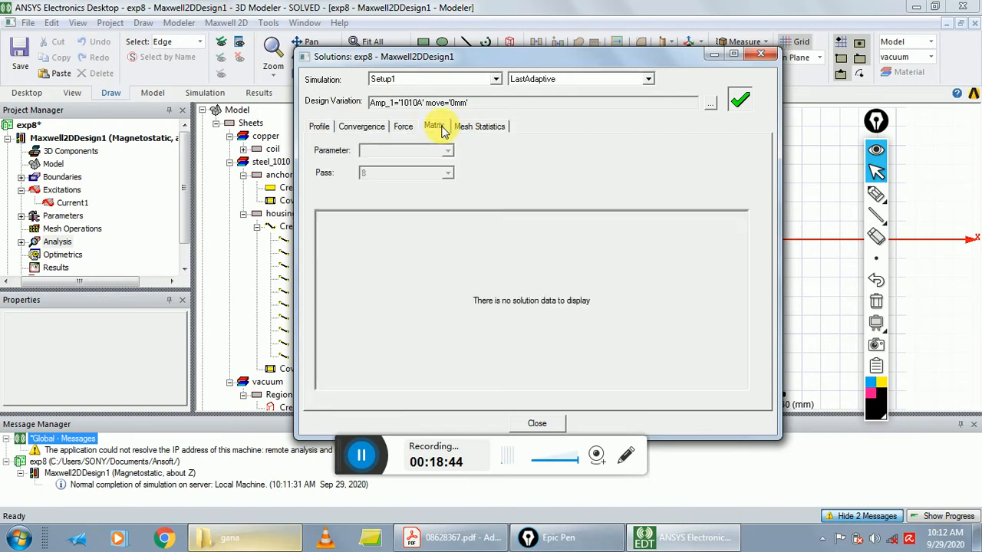
pyautogui.click(403, 126)
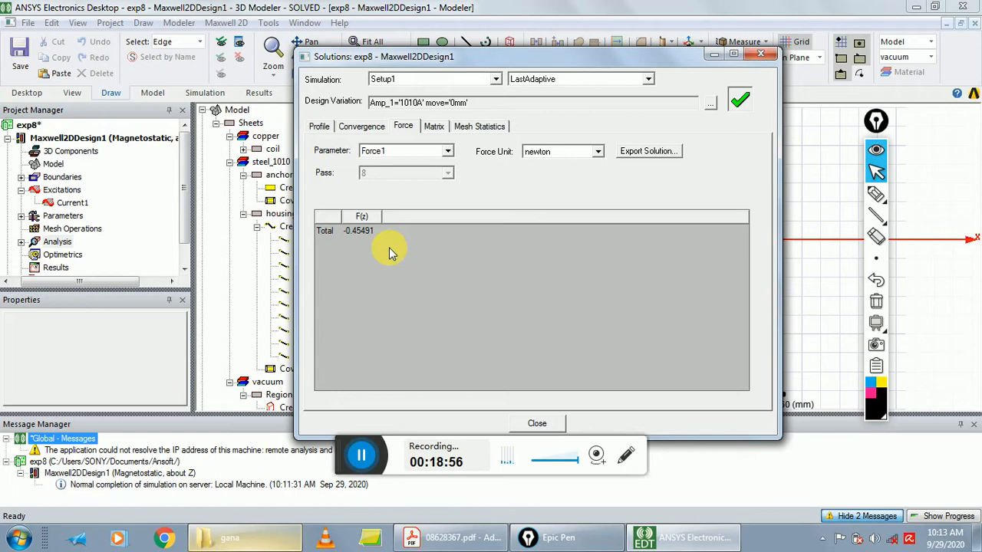
pyautogui.click(536, 423)
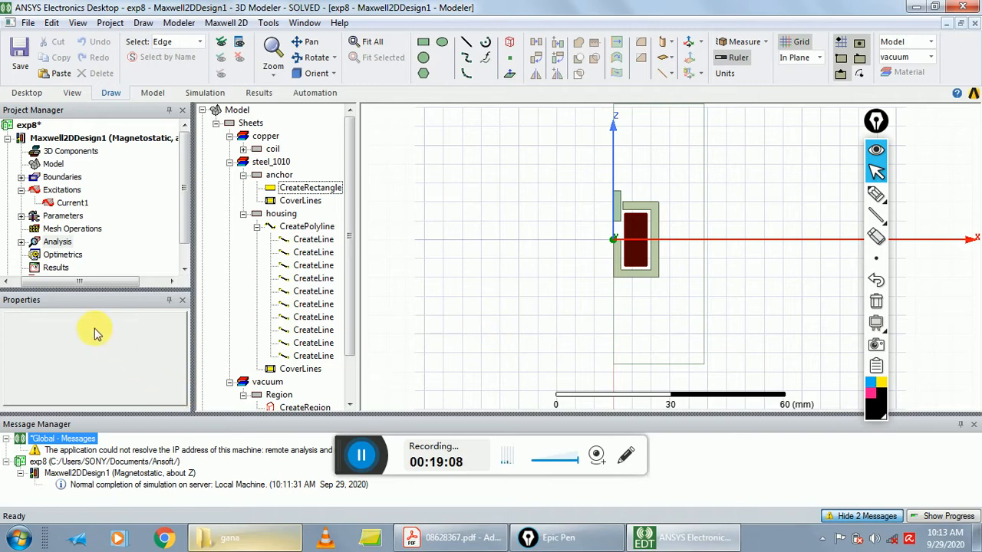
# Close the Properties window and the Message Manager to give the model view more room
pyautogui.click(182, 300)
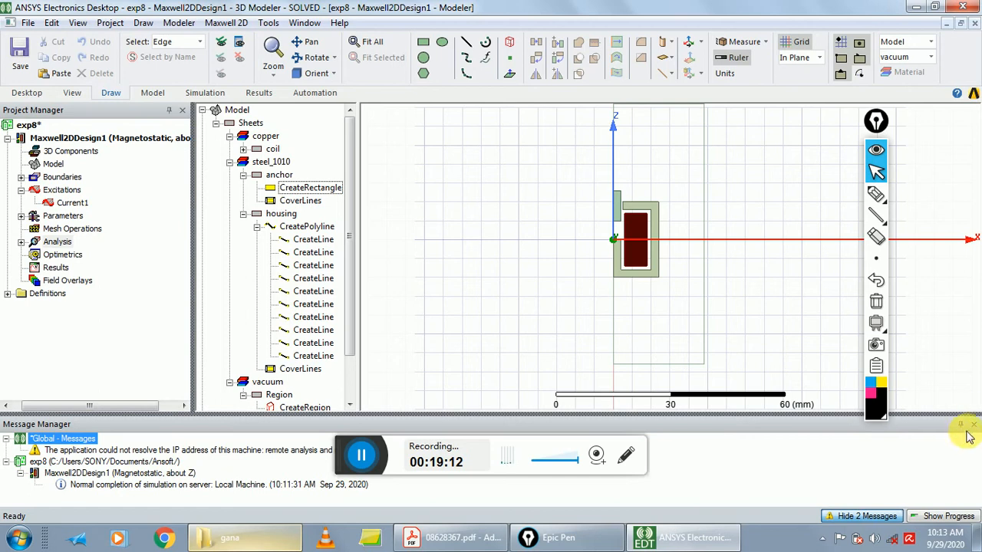
pyautogui.click(973, 424)
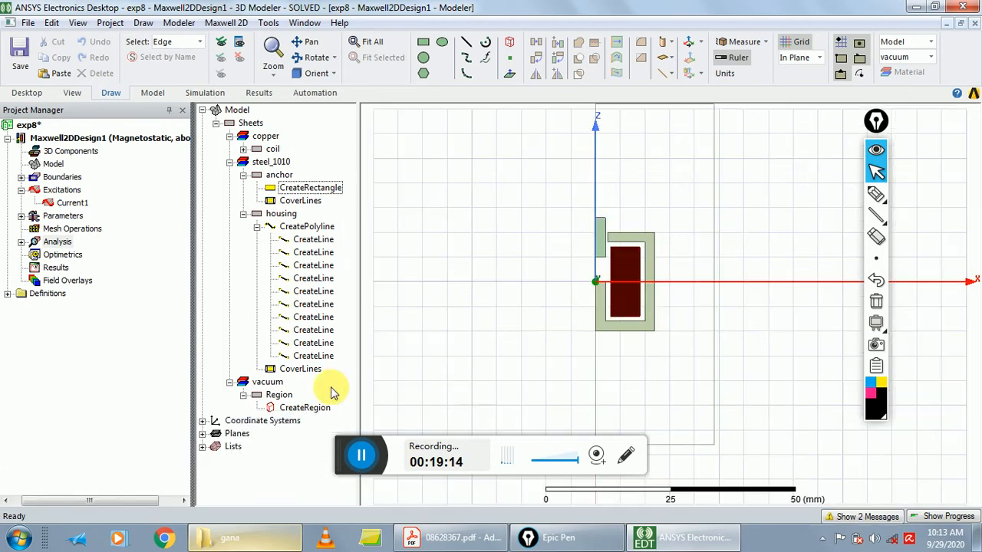
# Add a parametric setup to the design's Optimetrics
pyautogui.rightClick(54, 254)
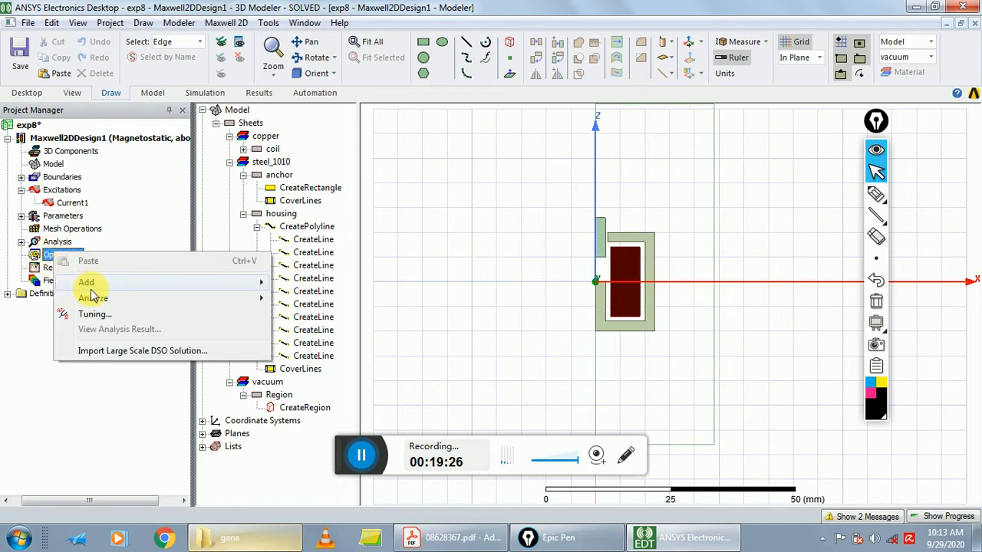
pyautogui.moveTo(90, 290)
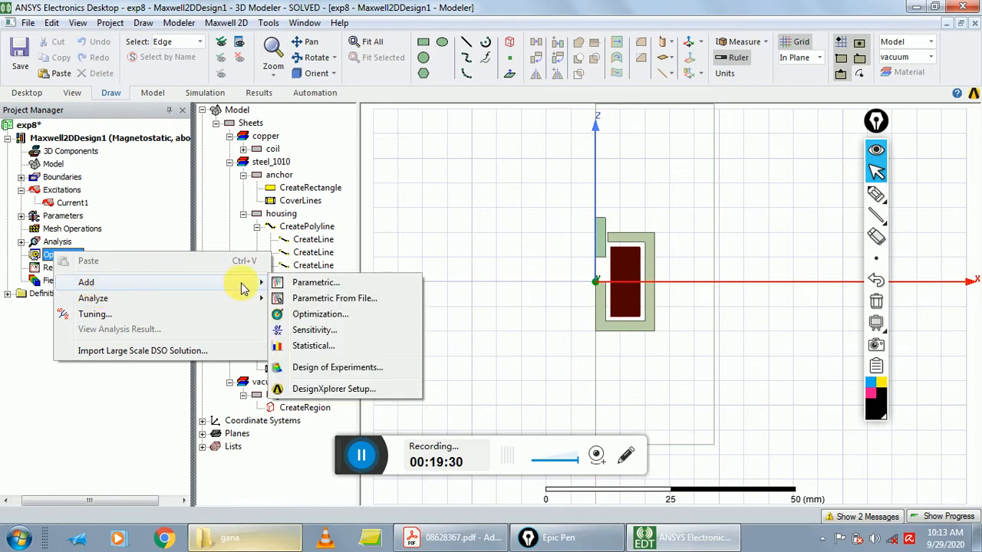
pyautogui.click(308, 289)
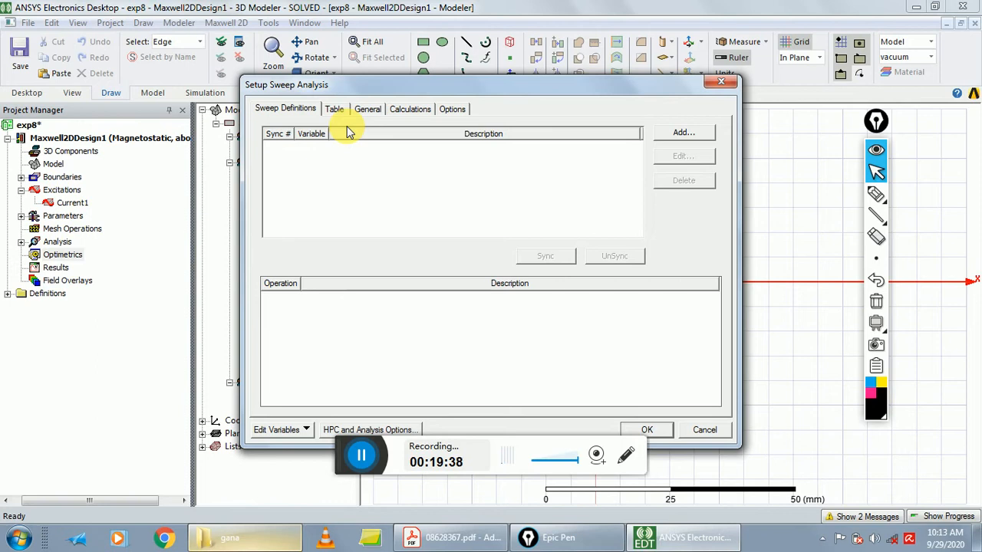
# Add a linear step sweep of Amp_1 from 500 A to 2000 A with a 500 A step to the sweep definitions
pyautogui.click(676, 134)
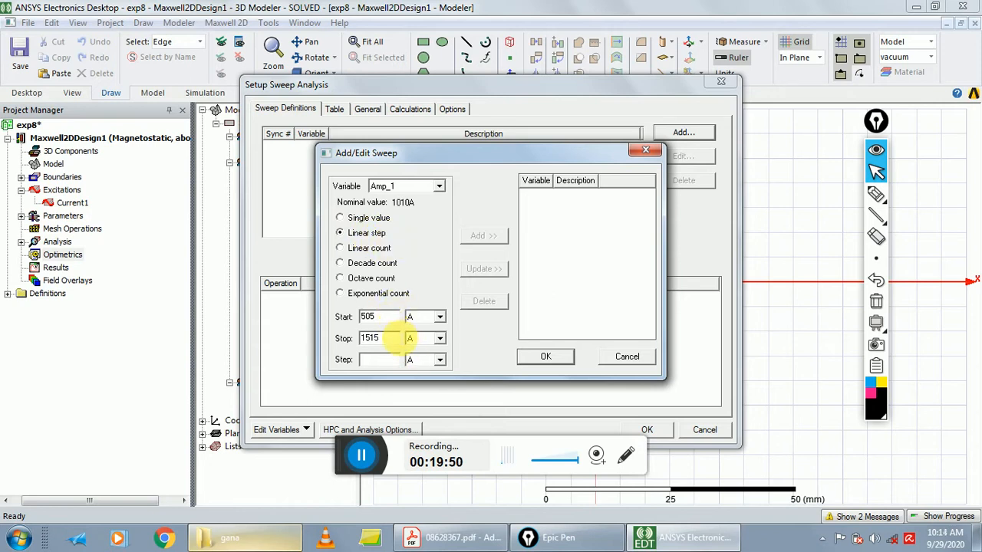
pyautogui.click(391, 323)
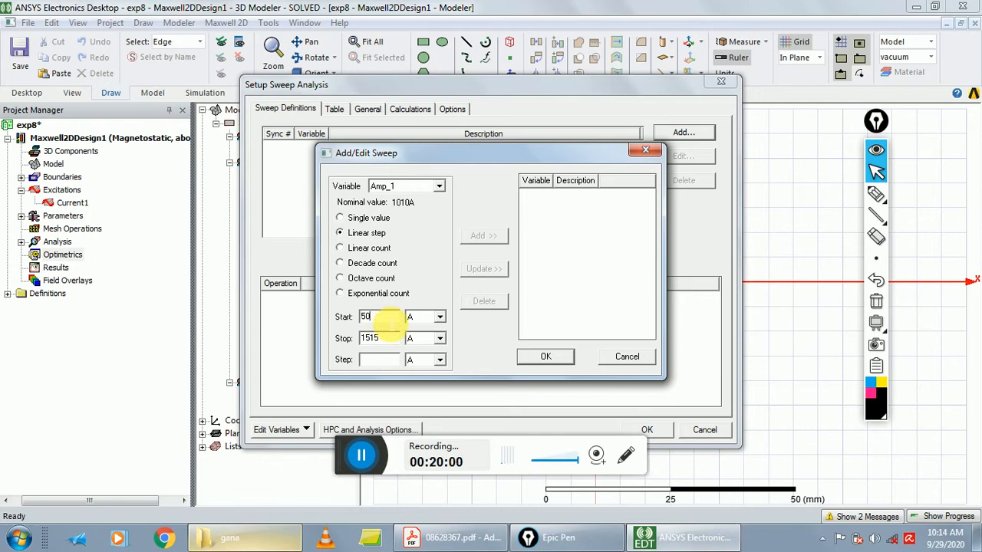
pyautogui.write('0')
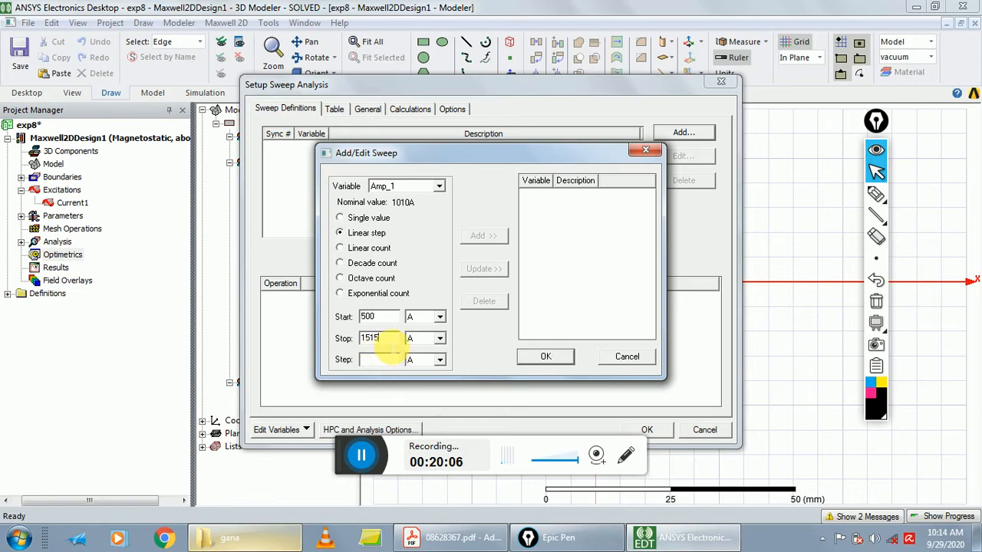
pyautogui.press('BackSpace')
pyautogui.press('BackSpace')
pyautogui.write('00')
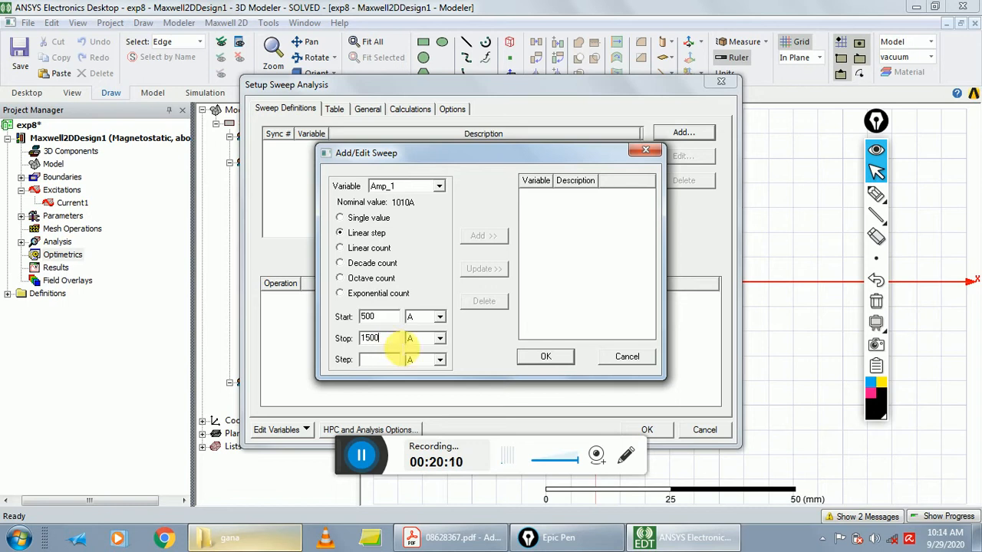
pyautogui.press('BackSpace')
pyautogui.write('2000')
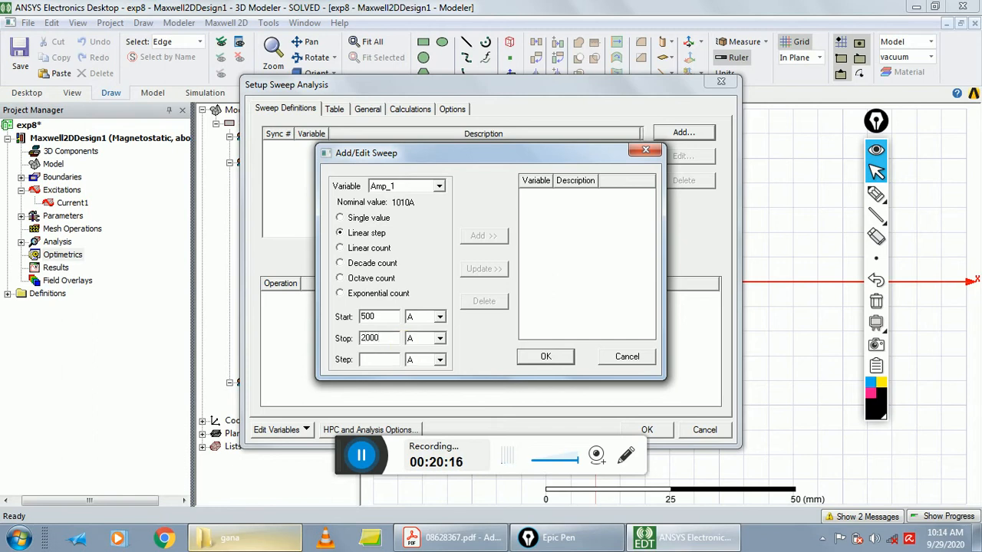
pyautogui.click(376, 361)
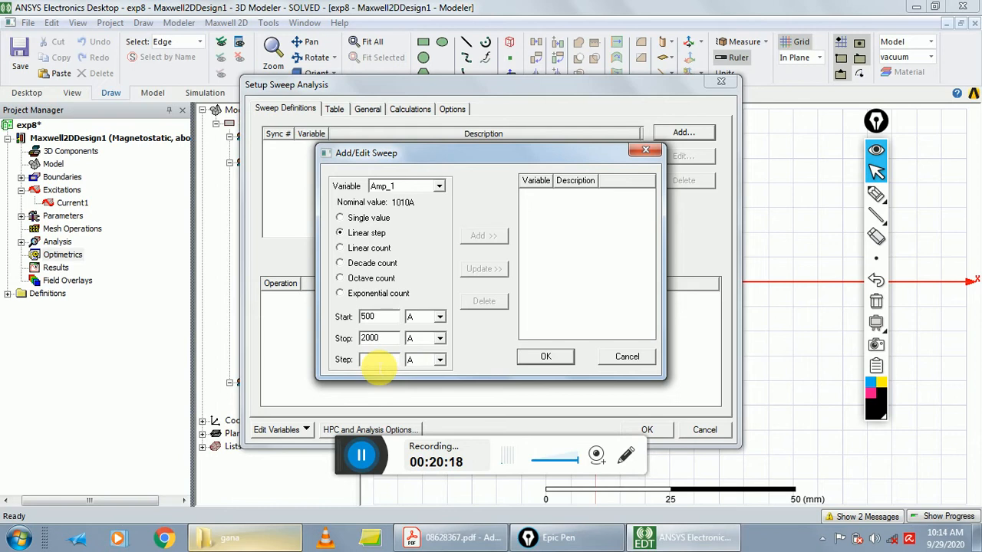
pyautogui.write('500')
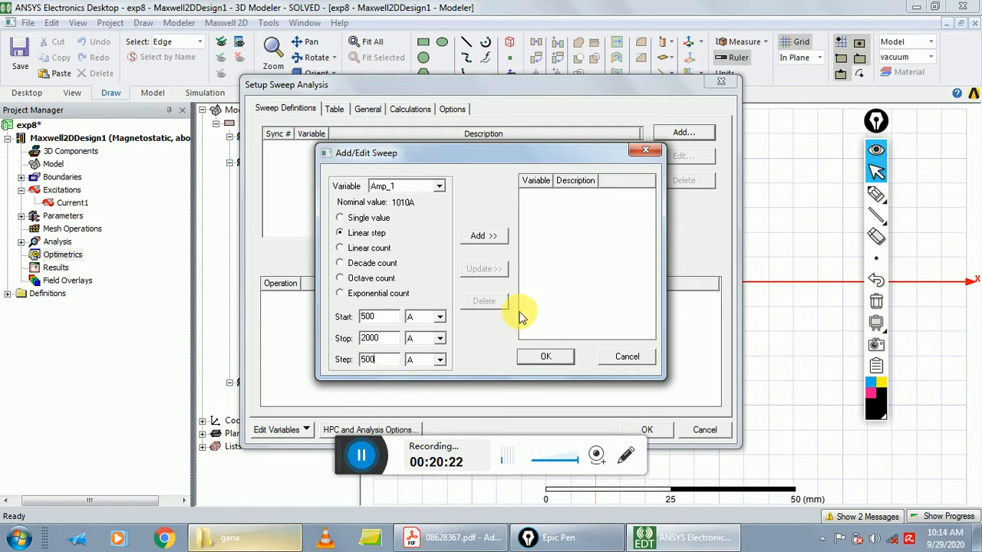
pyautogui.click(483, 236)
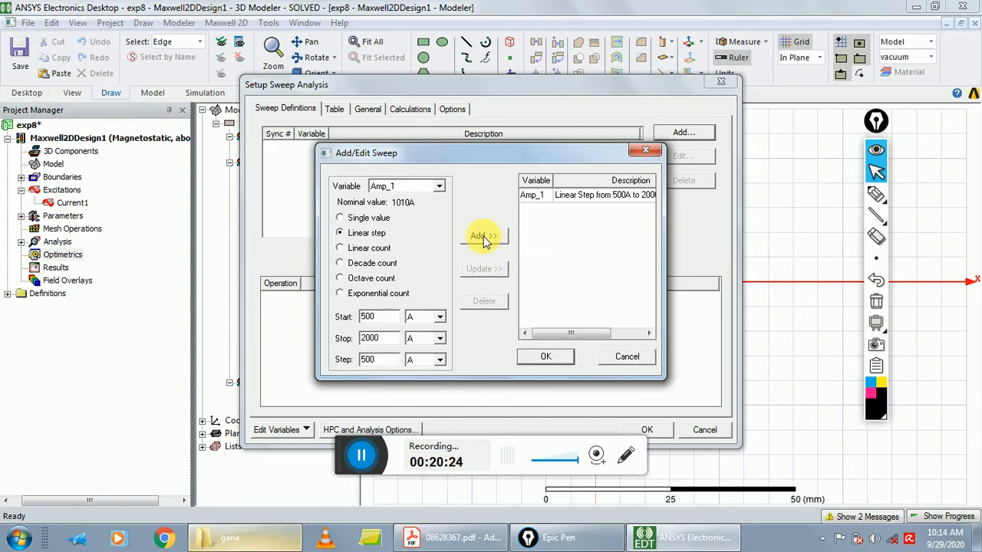
pyautogui.click(544, 358)
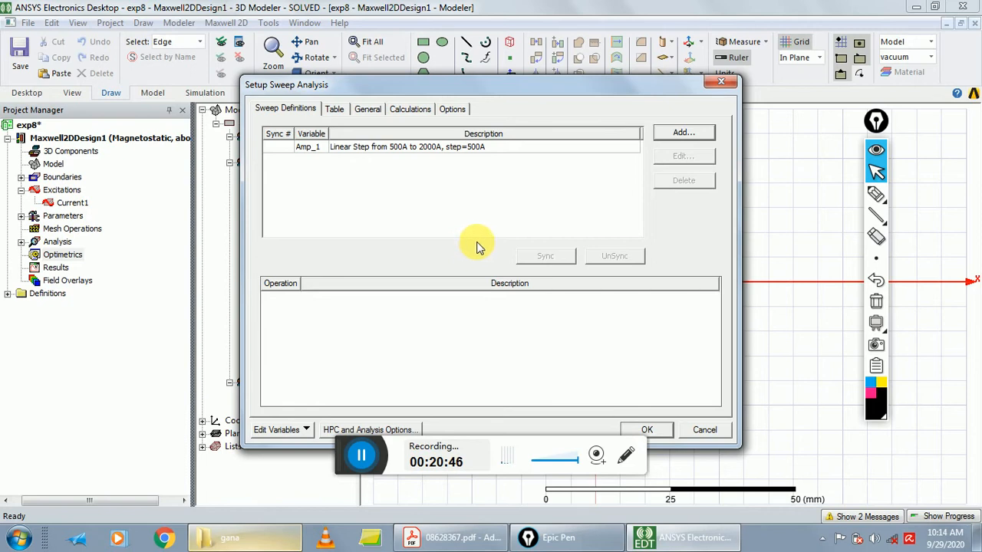
# Add a linear step sweep of the variable move from 0 mm to 4 mm with a 1 mm step to the sweep definitions
pyautogui.click(683, 134)
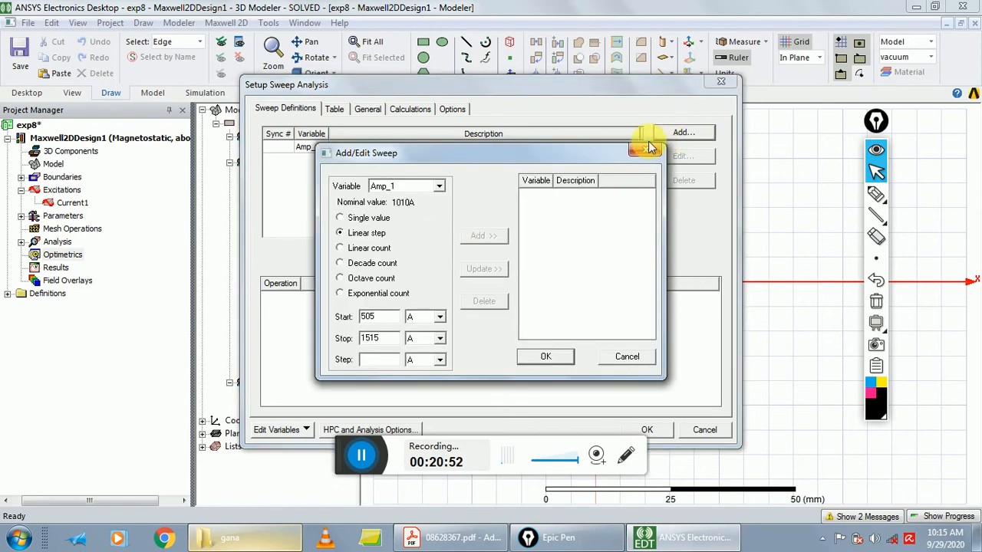
pyautogui.click(440, 186)
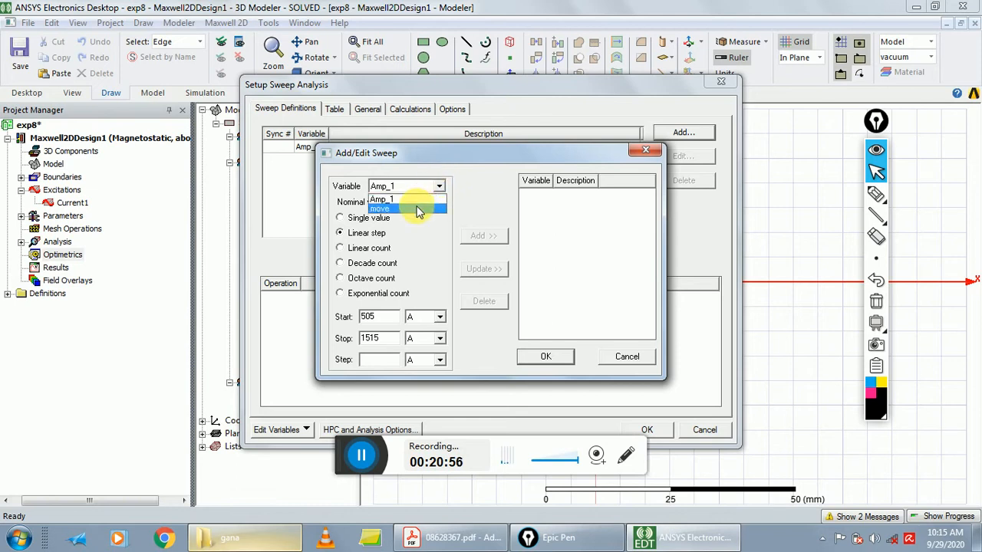
pyautogui.click(418, 205)
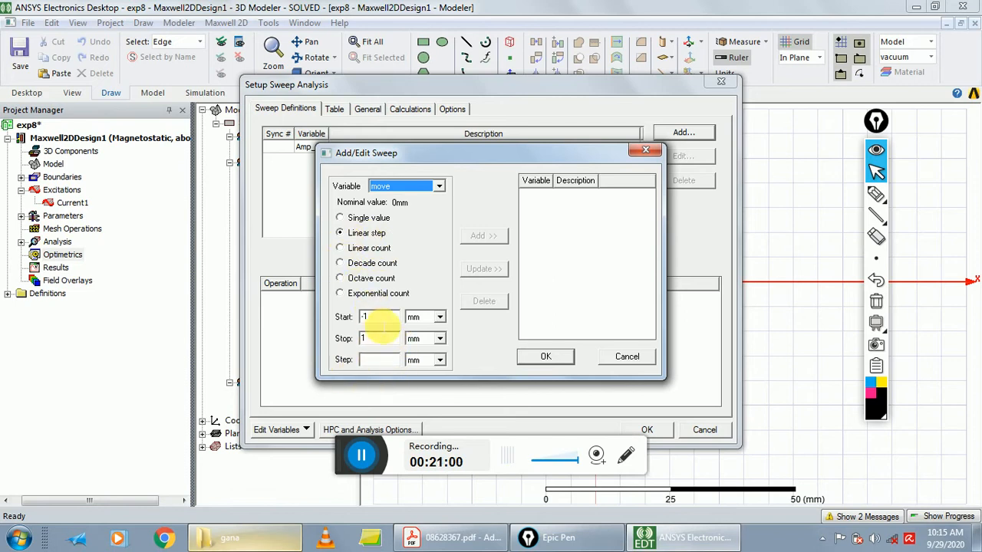
pyautogui.moveTo(380, 318); pyautogui.dragTo(327, 321)
pyautogui.write('0')
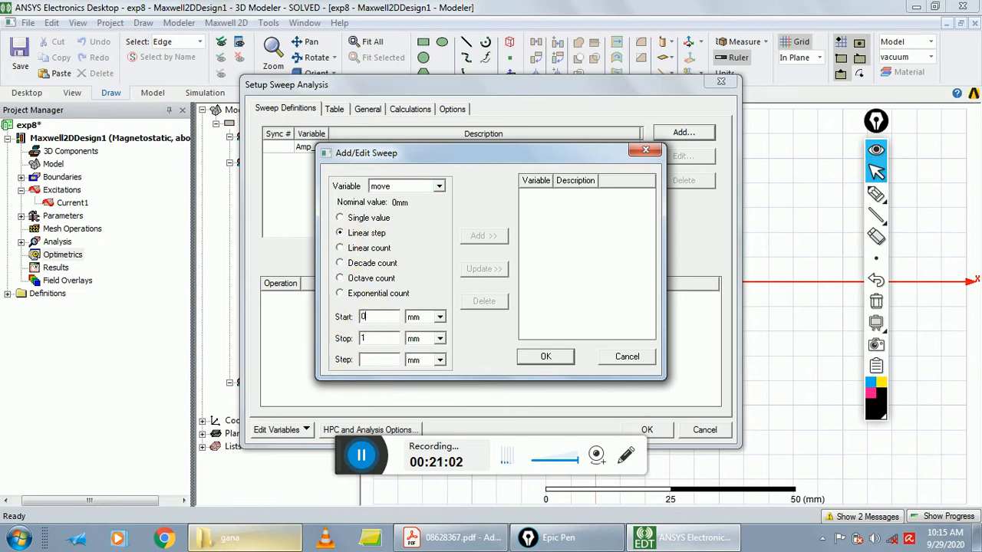
pyautogui.click(381, 343)
pyautogui.moveTo(381, 344); pyautogui.dragTo(347, 343)
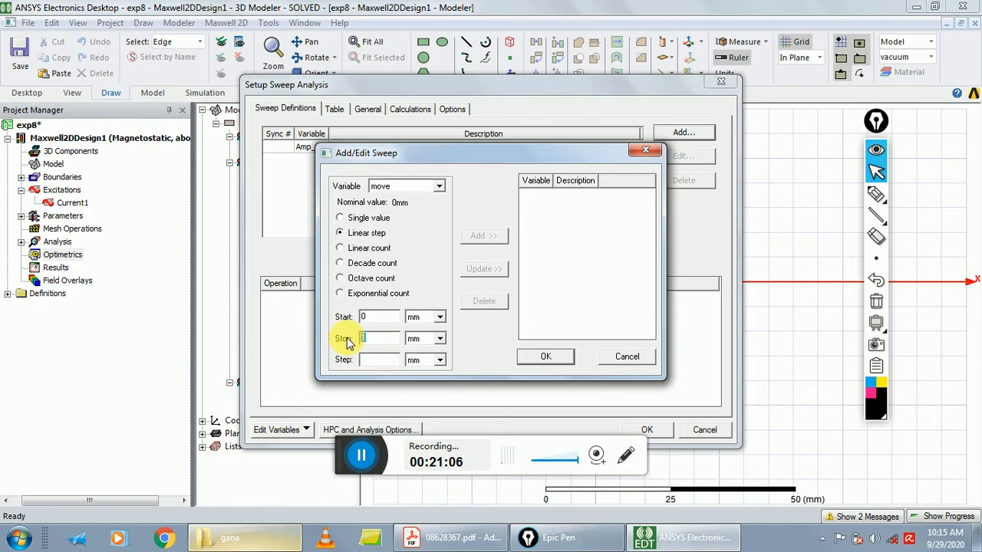
pyautogui.write('4')
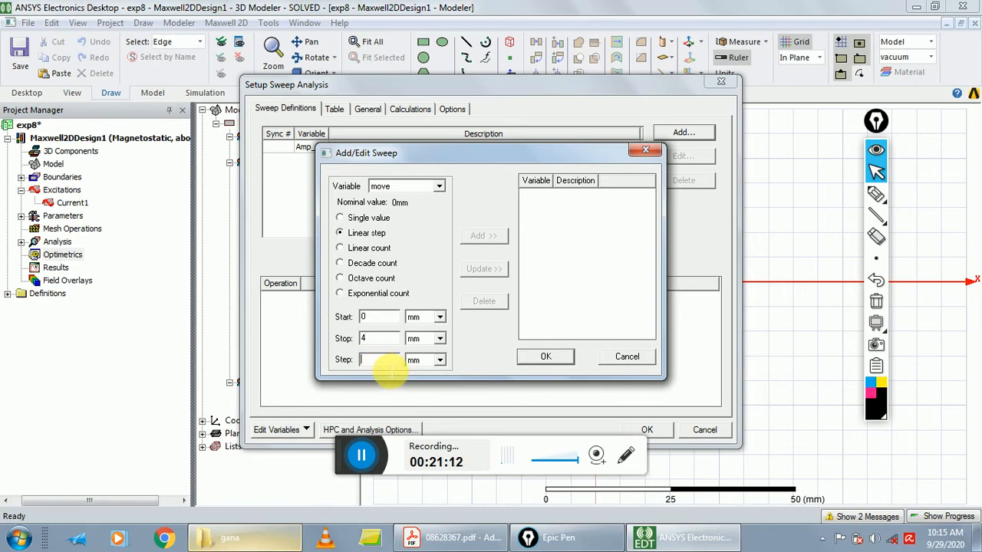
pyautogui.write('1')
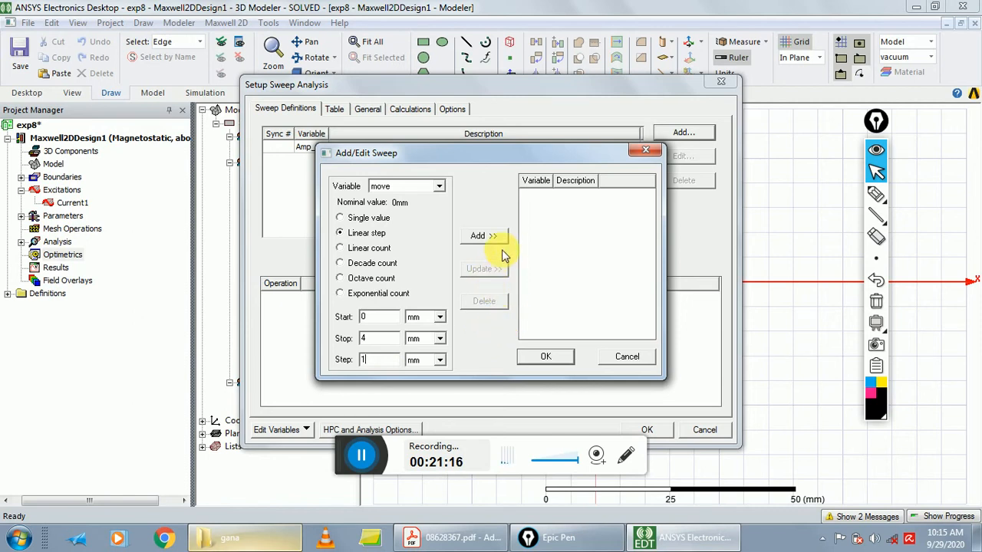
pyautogui.click(482, 237)
pyautogui.click(548, 358)
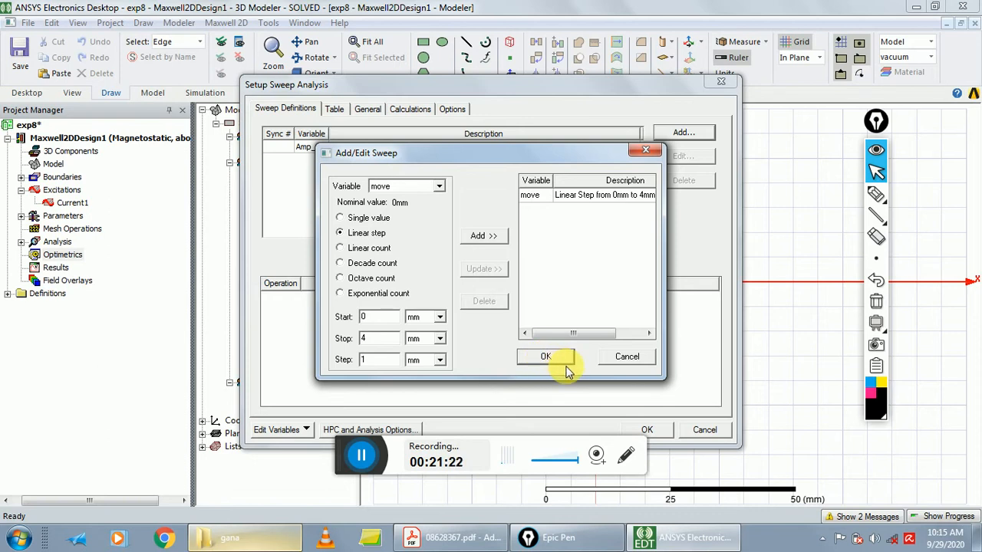
pyautogui.click(546, 356)
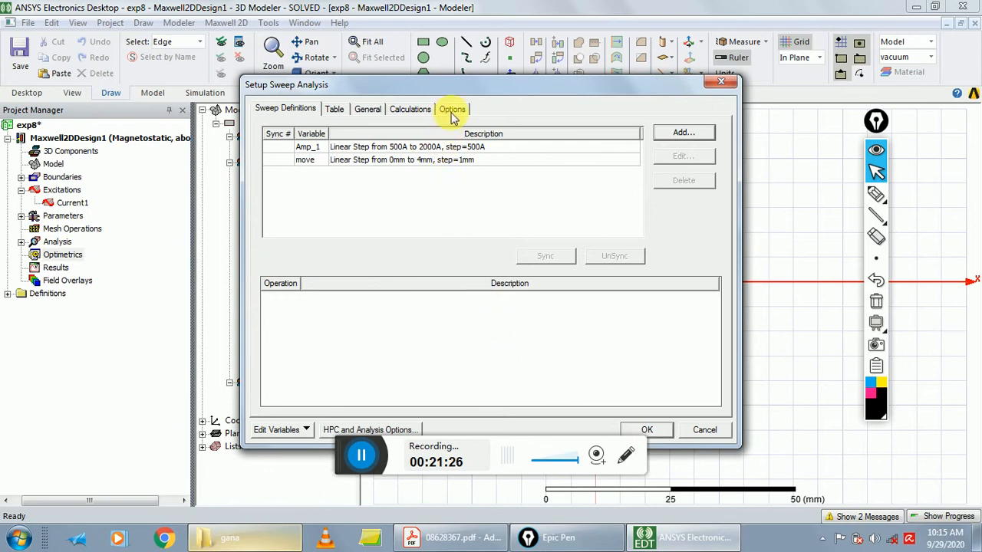
# Enable saving of fields and mesh for the parametric sweep over Amp_1 and move, and accept the sweep setup
pyautogui.moveTo(435, 89); pyautogui.dragTo(473, 57)
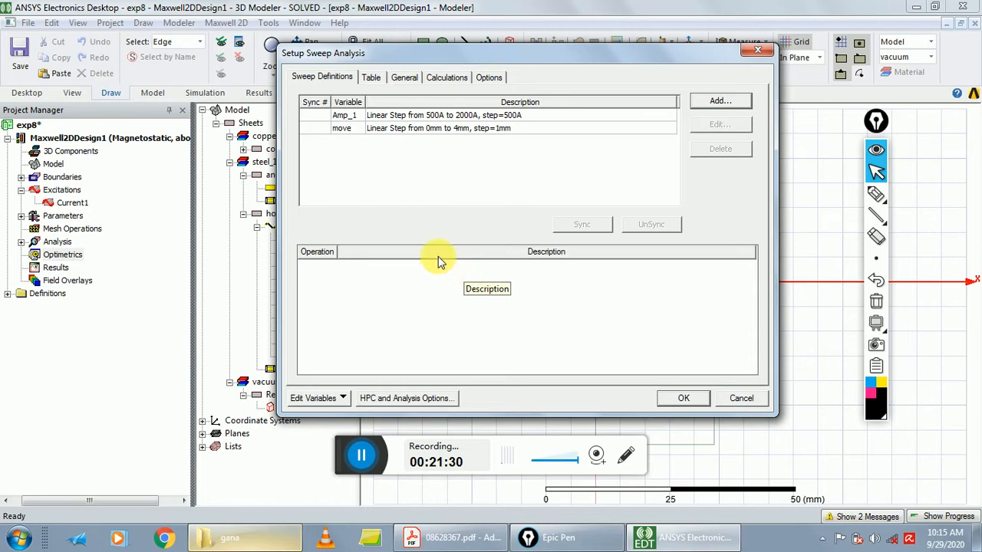
pyautogui.click(488, 77)
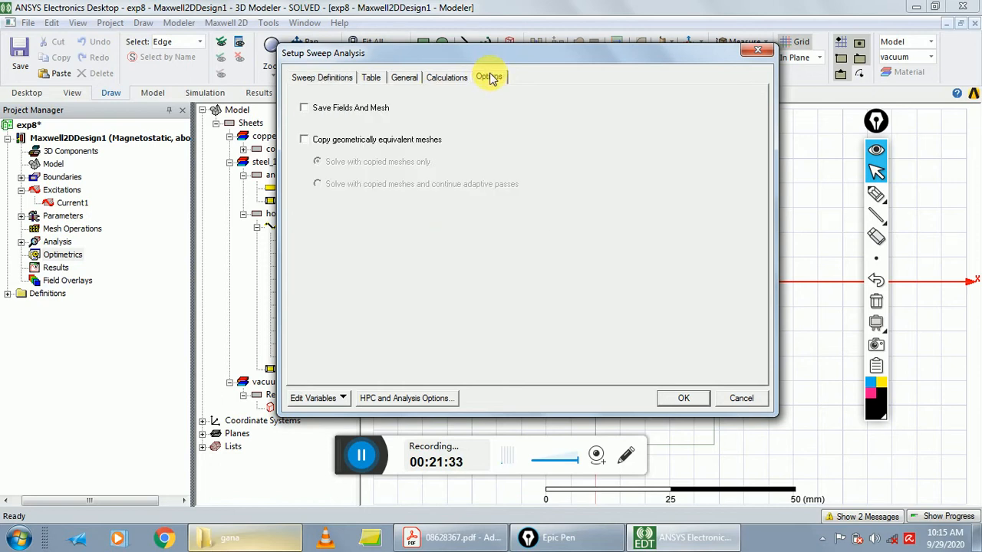
pyautogui.click(307, 109)
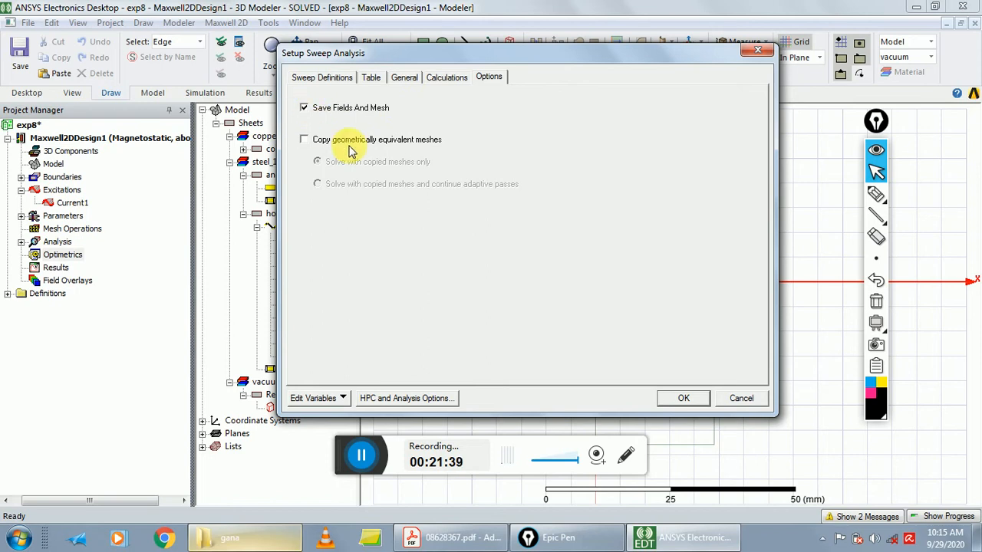
pyautogui.click(683, 399)
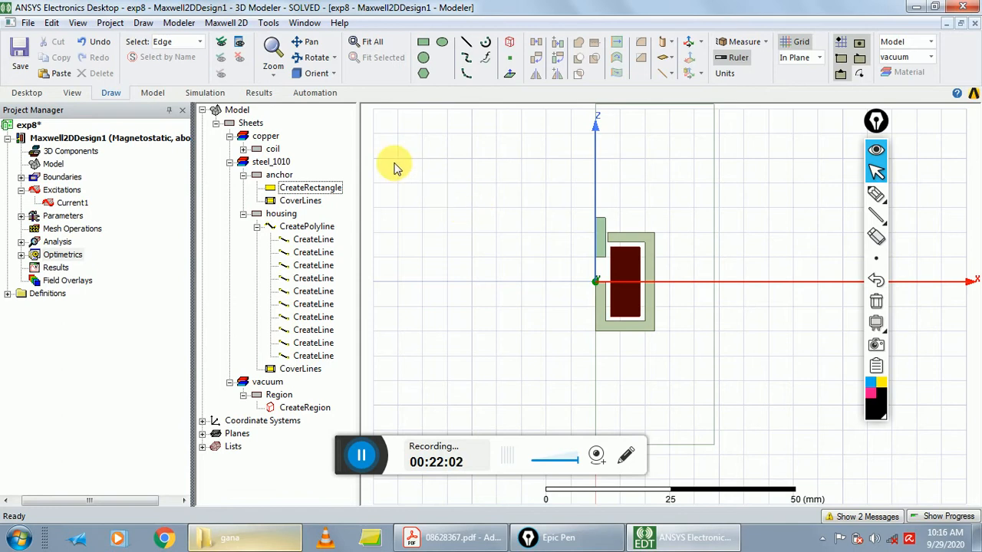
# Review the machine settings of the Local configuration in the HPC and analysis options and accept them
pyautogui.click(267, 24)
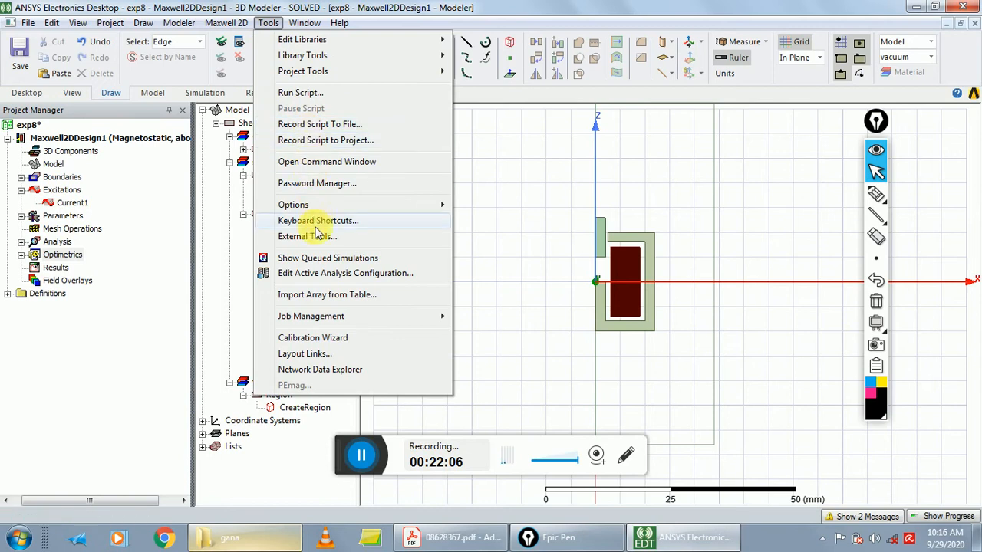
pyautogui.moveTo(396, 204)
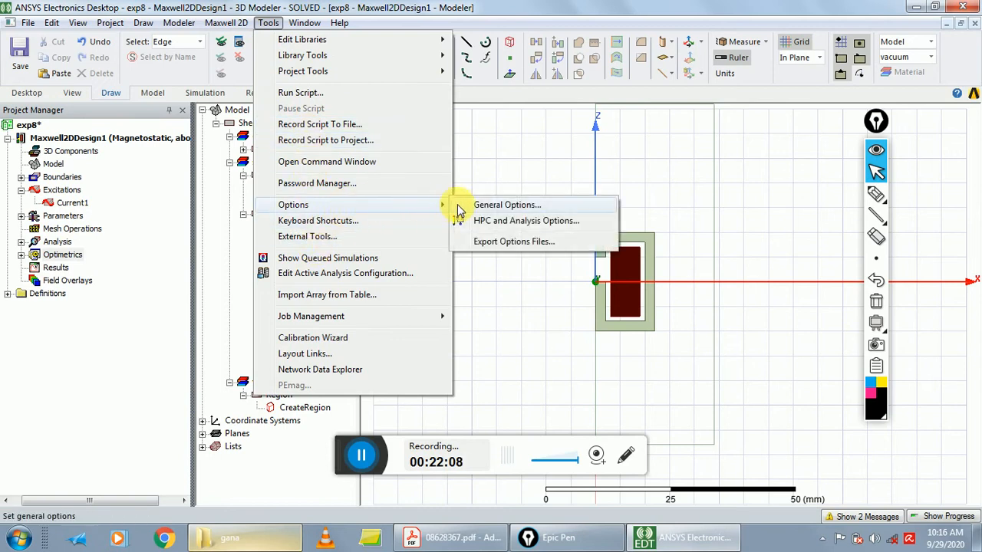
pyautogui.click(516, 220)
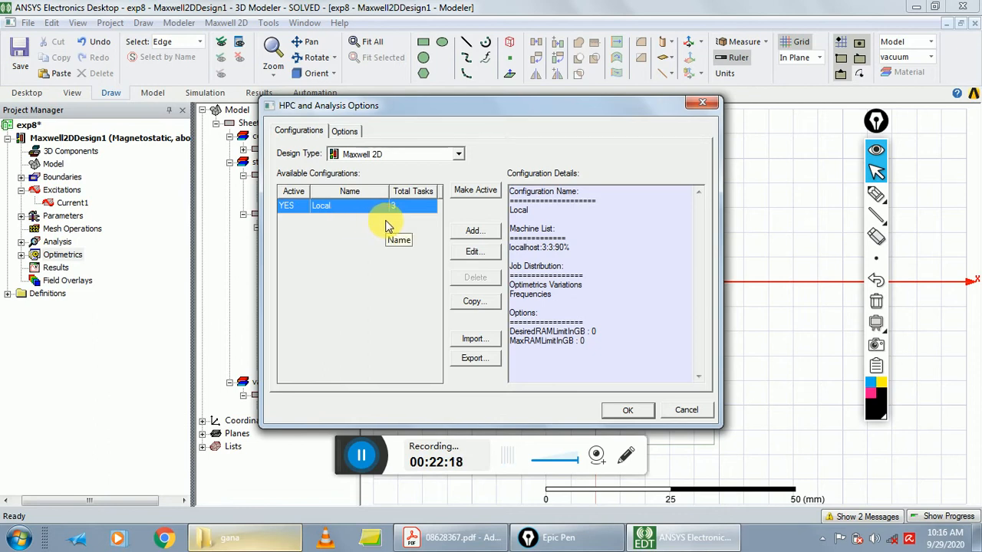
pyautogui.click(477, 252)
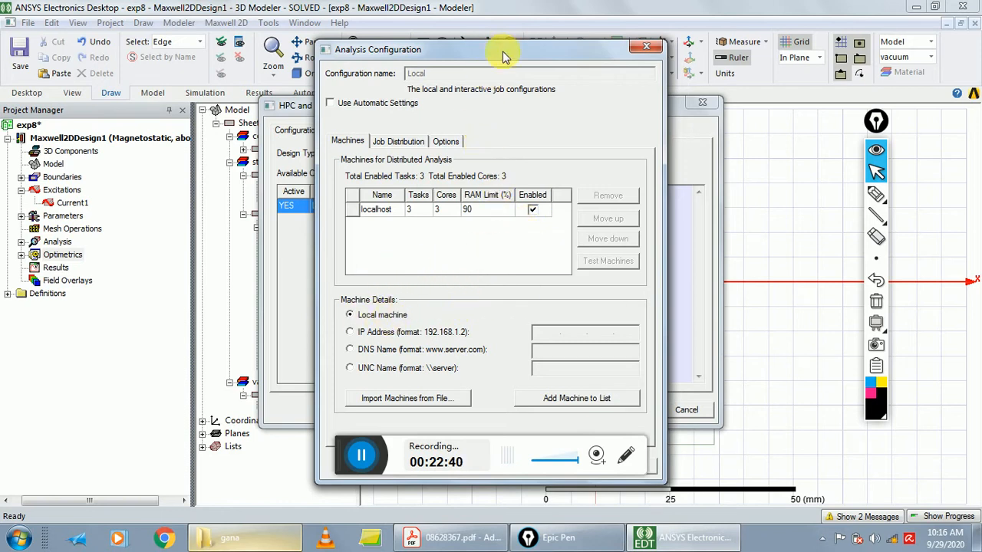
pyautogui.moveTo(508, 49); pyautogui.dragTo(525, 19)
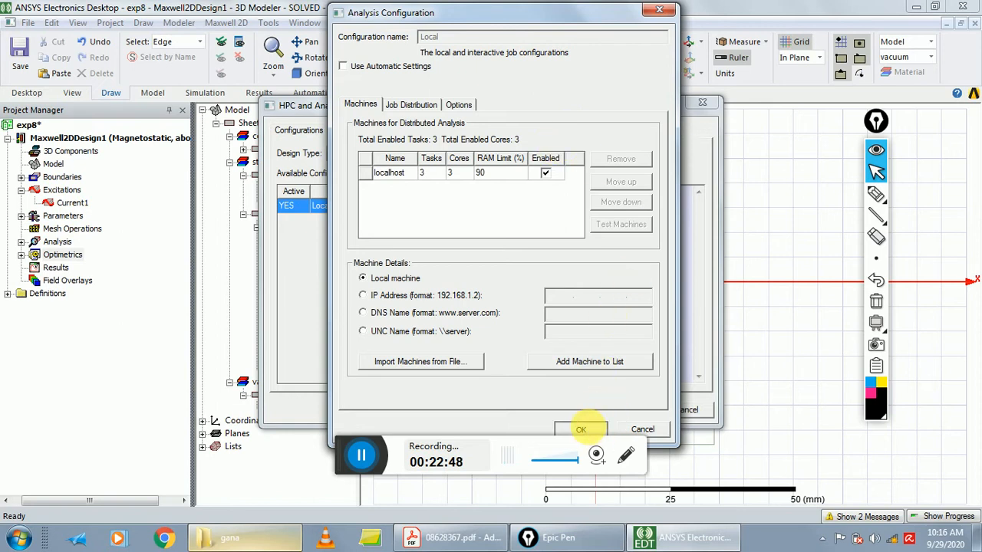
pyautogui.click(580, 430)
pyautogui.click(624, 410)
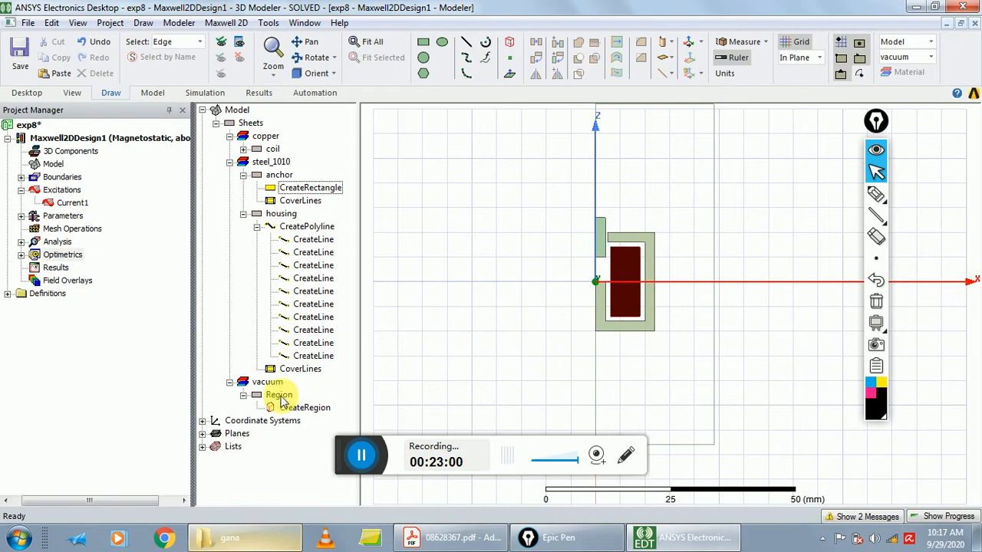
# Run the analysis of ParametricSetup1 under Optimetrics
pyautogui.click(22, 256)
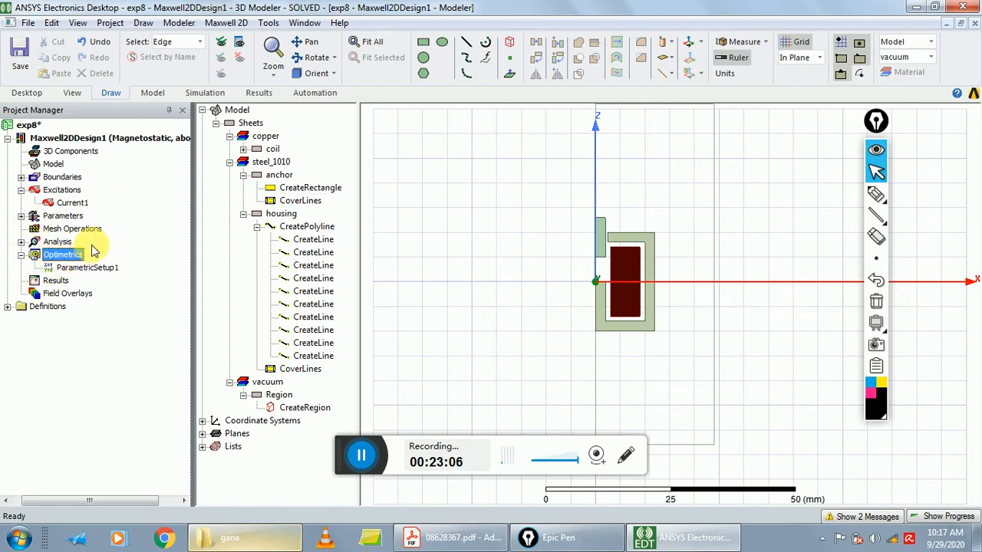
pyautogui.click(77, 267)
pyautogui.rightClick(72, 270)
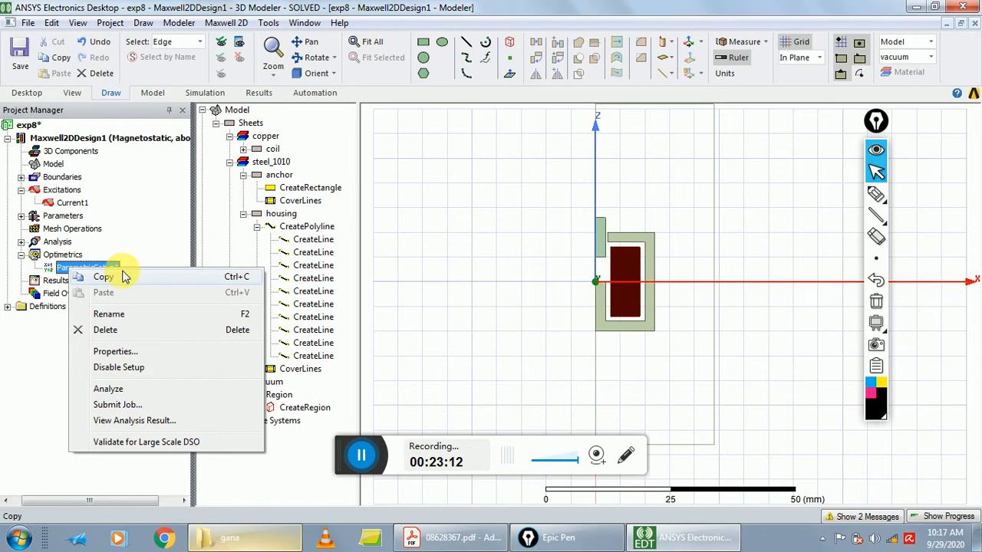
pyautogui.click(120, 390)
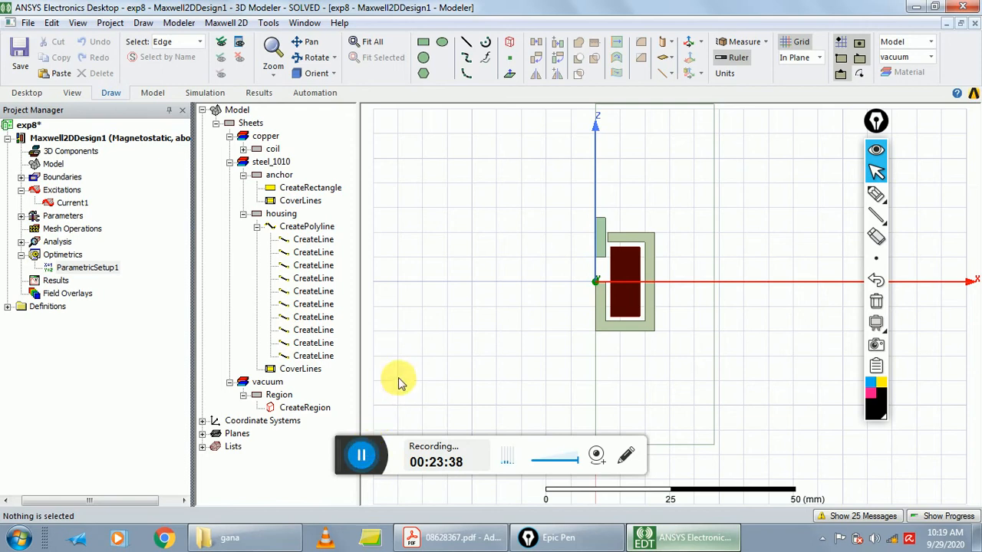
# Start a magnetostatic rectangular plot of Force1.Force_z with move as the primary sweep
pyautogui.click(227, 24)
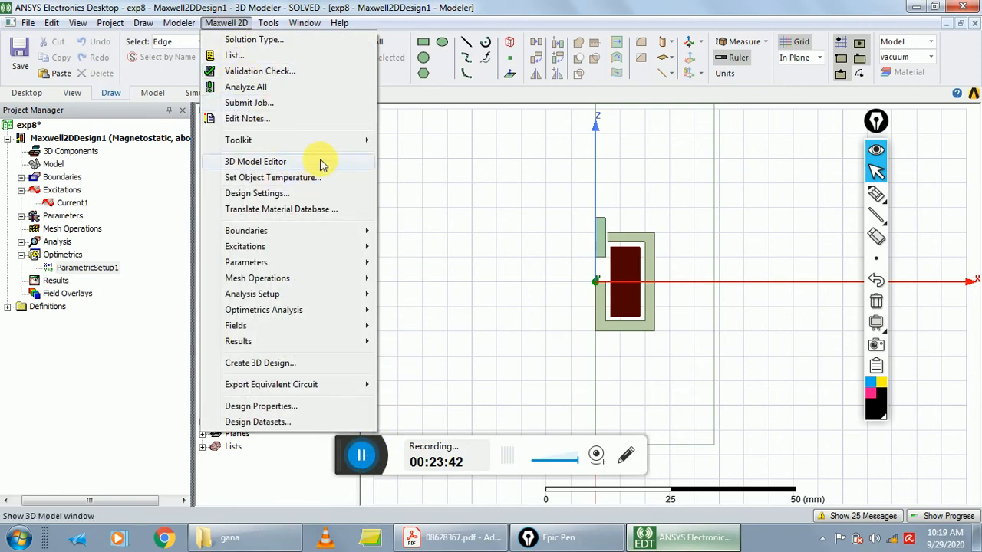
pyautogui.moveTo(345, 346)
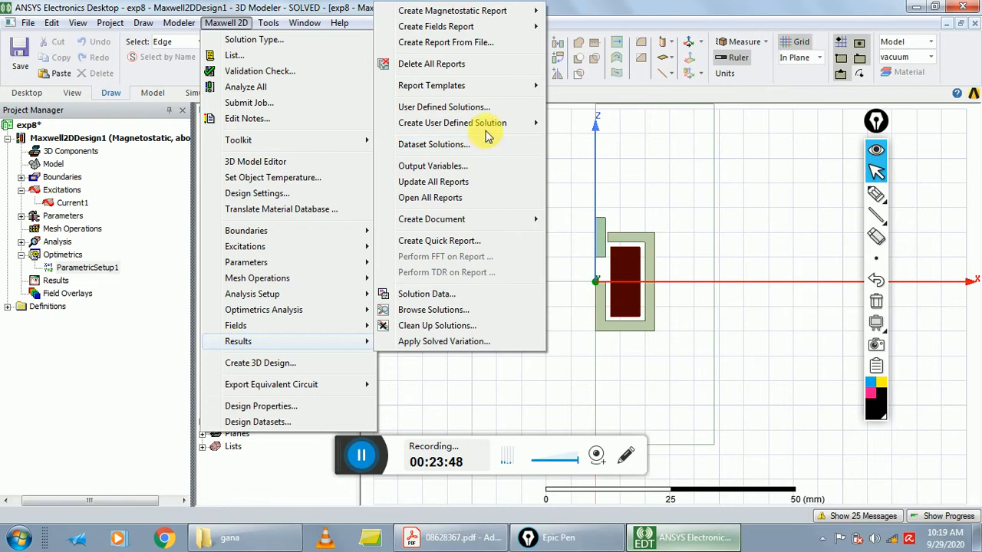
pyautogui.moveTo(462, 25)
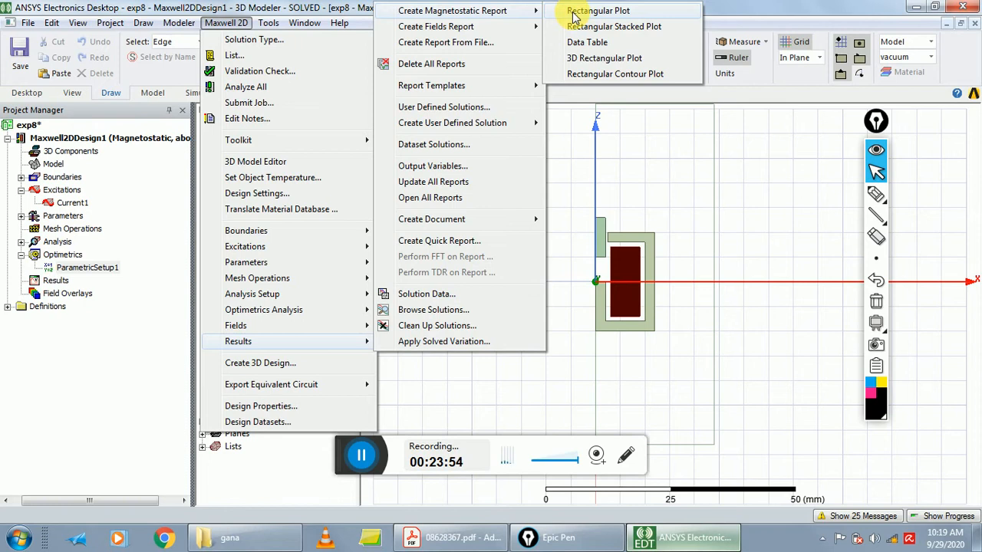
pyautogui.click(597, 11)
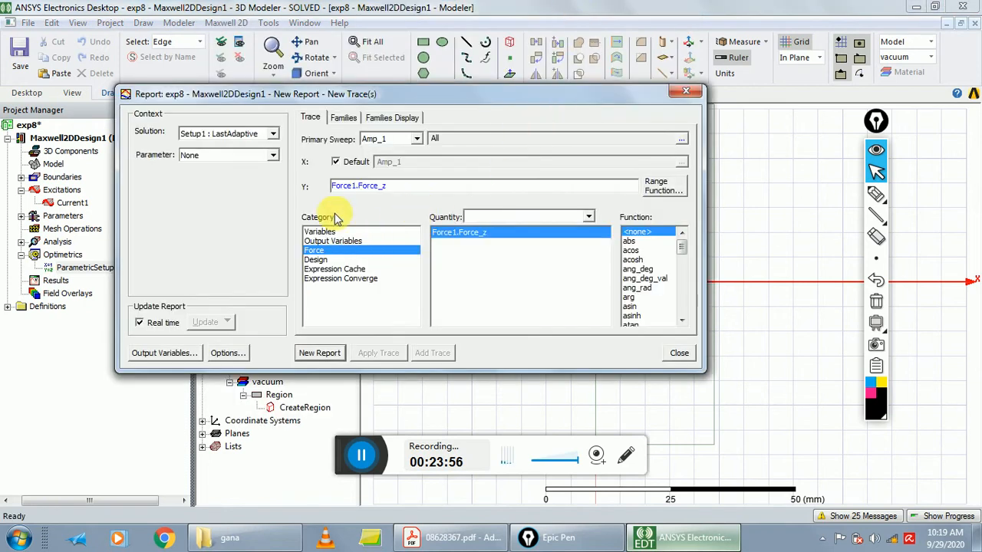
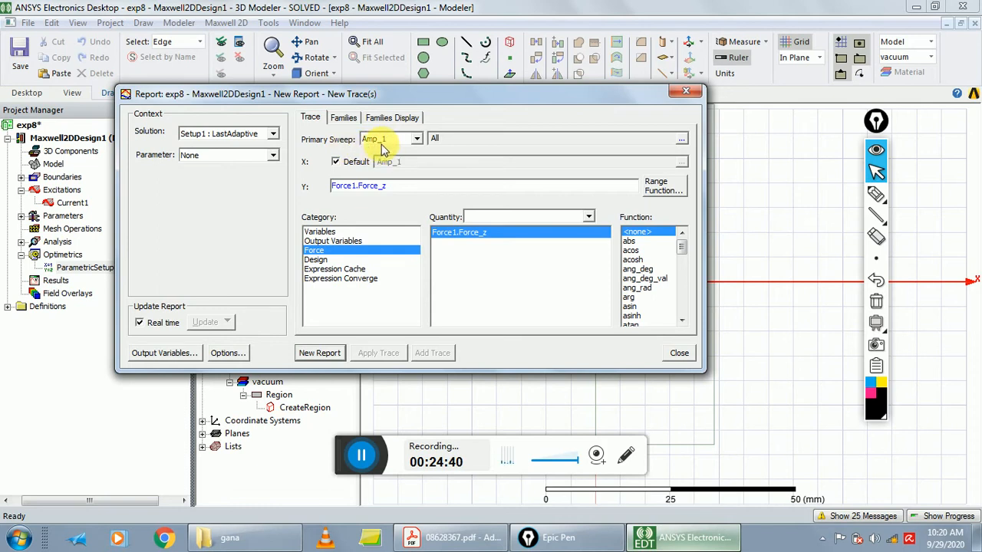
pyautogui.click(418, 140)
pyautogui.click(405, 162)
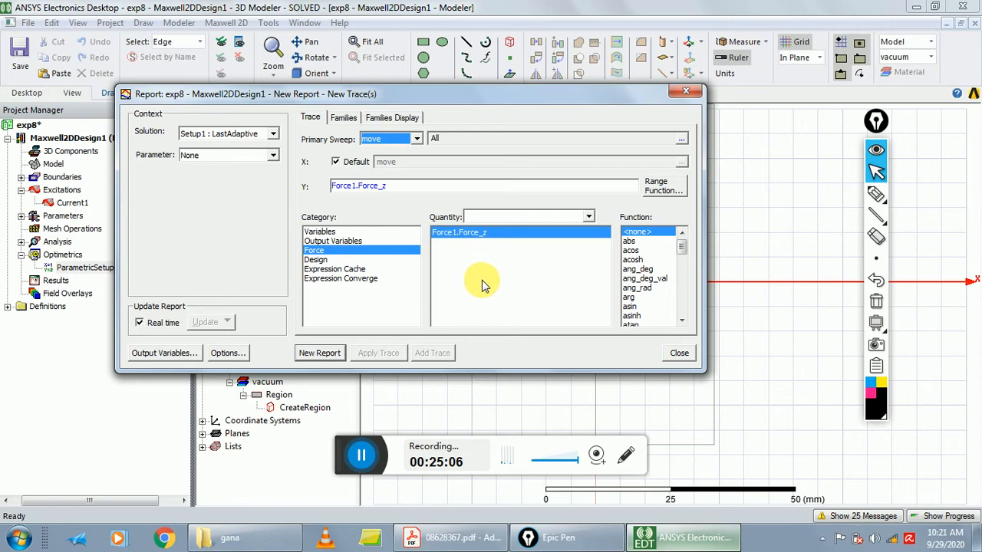
# Keep all Amp_1 values as the curve family, generate the force report and close the report settings
pyautogui.click(343, 119)
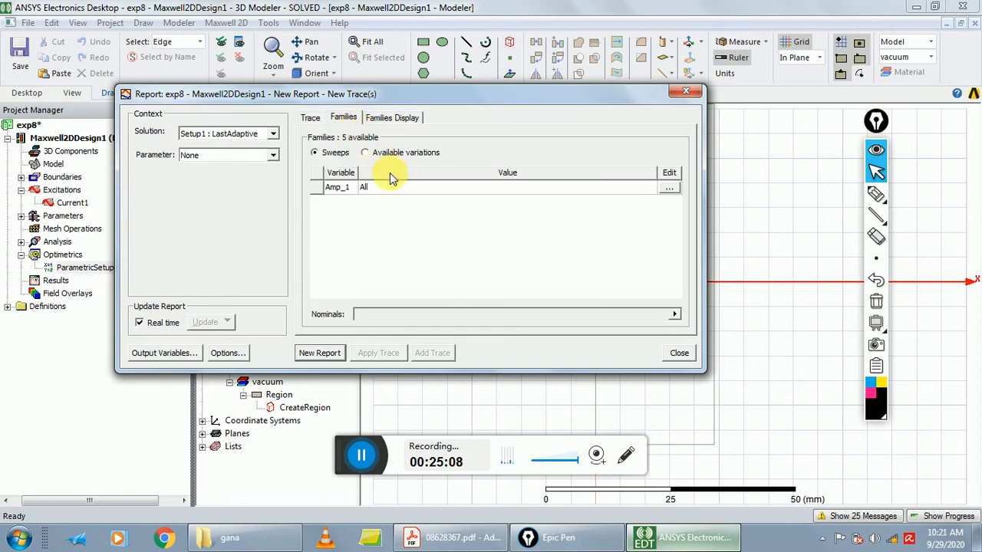
pyautogui.click(351, 190)
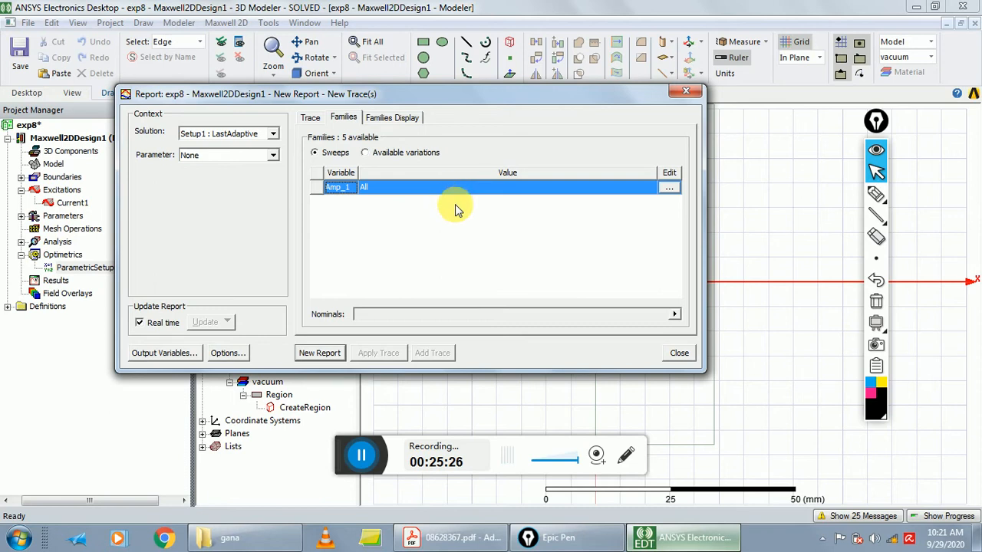
pyautogui.click(321, 353)
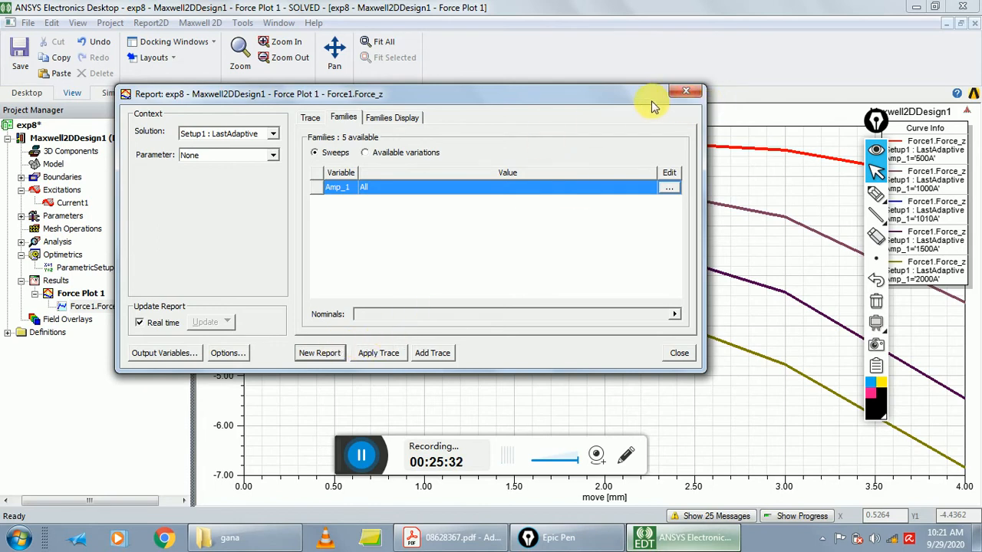
pyautogui.moveTo(651, 100); pyautogui.dragTo(645, 105)
pyautogui.click(678, 99)
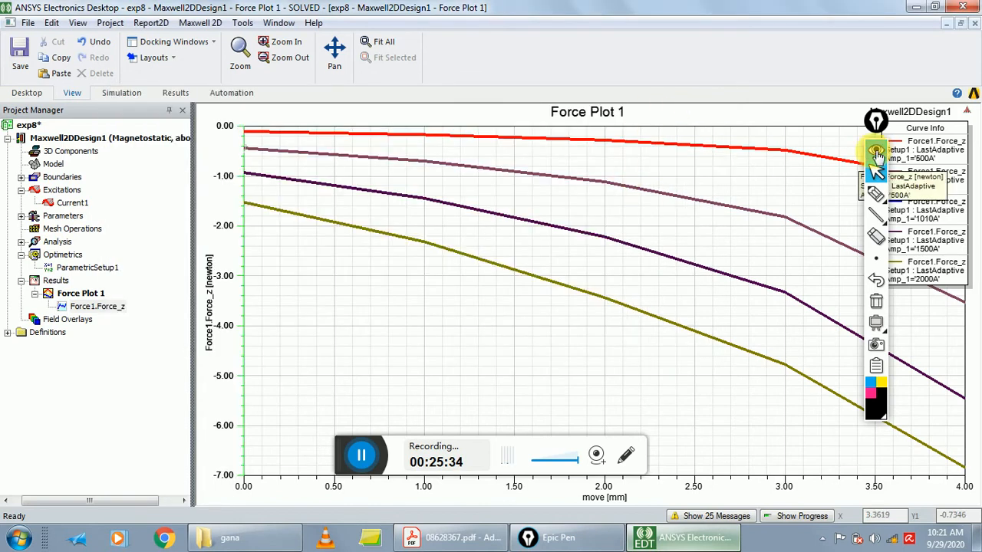
pyautogui.moveTo(884, 129); pyautogui.dragTo(224, 164)
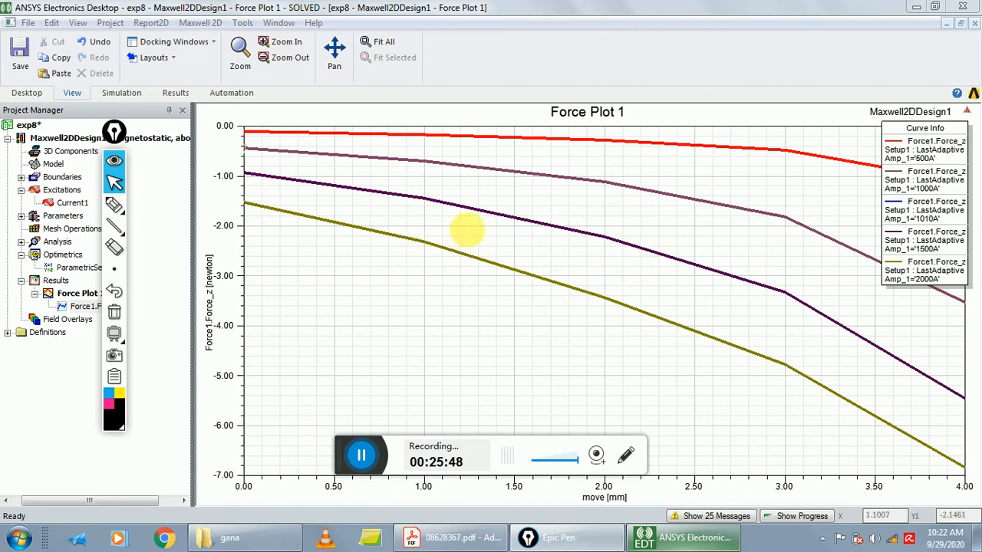
pyautogui.moveTo(114, 131); pyautogui.dragTo(938, 119)
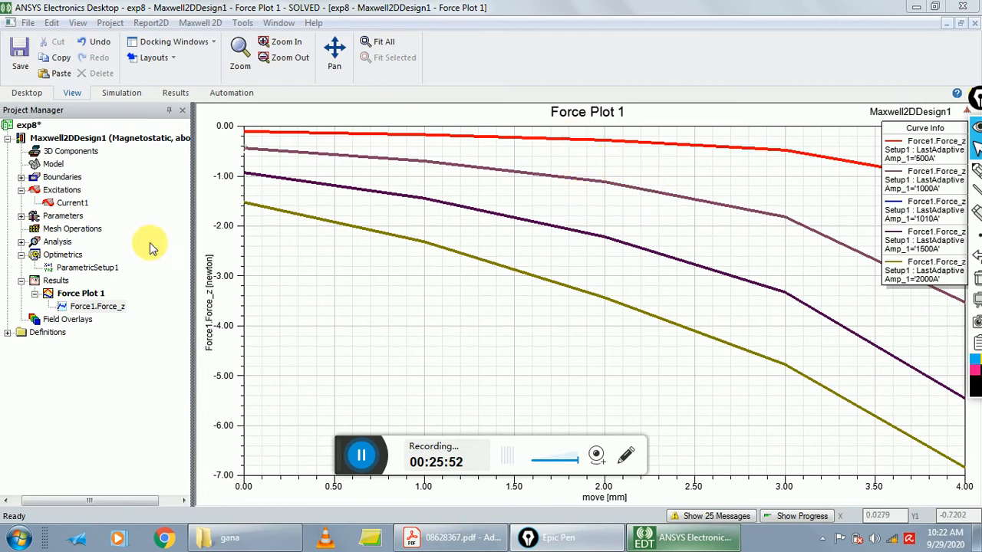
# Copy Maxwell2DDesign1, paste it into the exp8 project as a second design, and activate the copy
pyautogui.rightClick(51, 139)
pyautogui.click(90, 145)
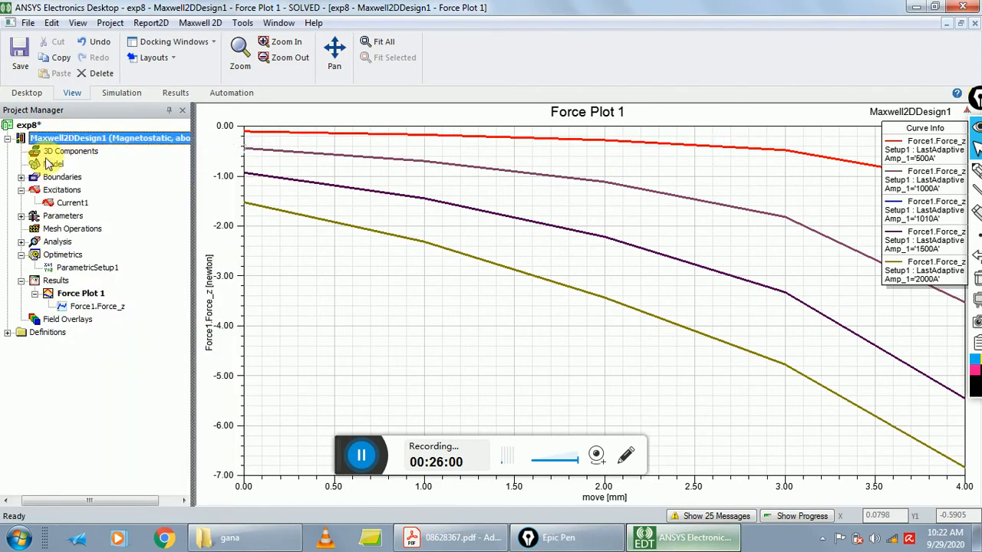
pyautogui.click(7, 127)
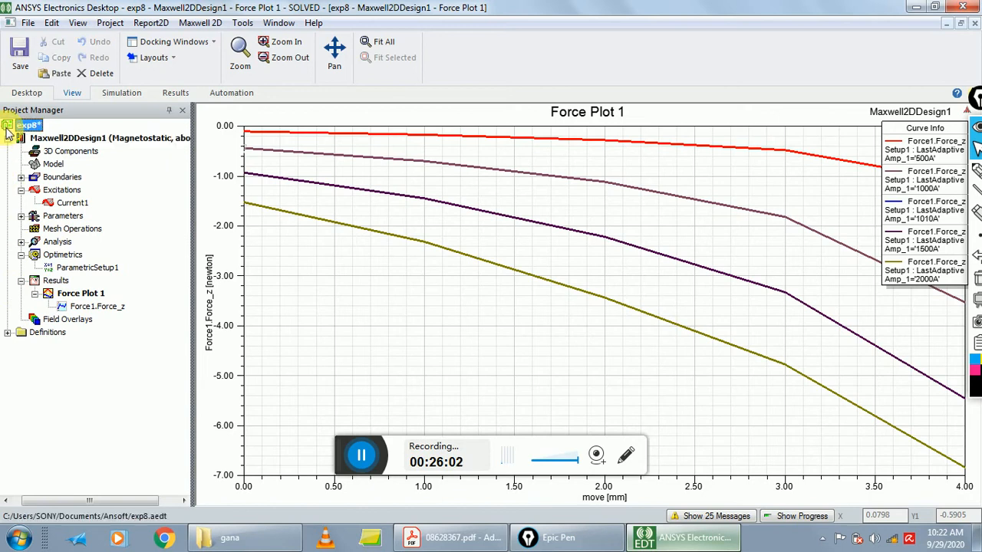
pyautogui.rightClick(7, 128)
pyautogui.click(37, 138)
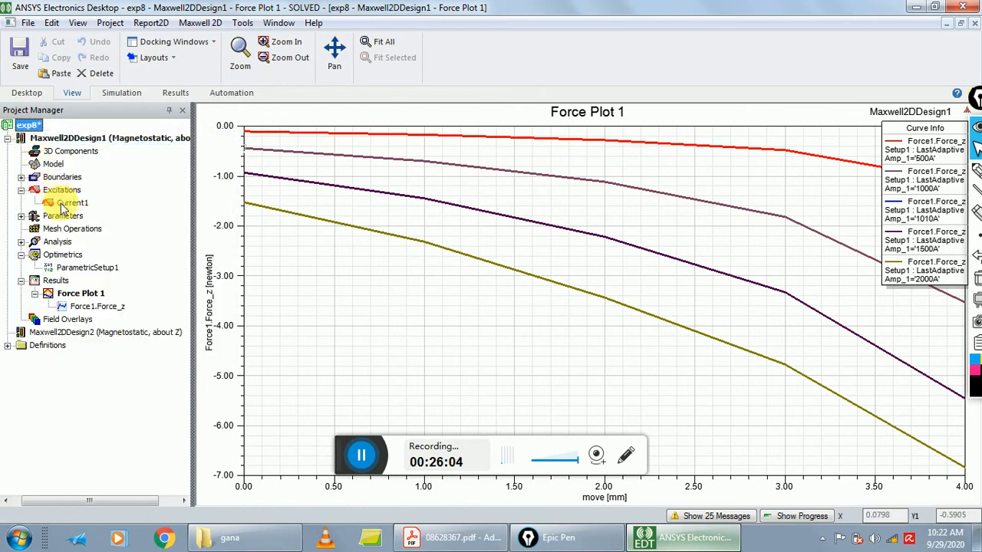
pyautogui.click(83, 332)
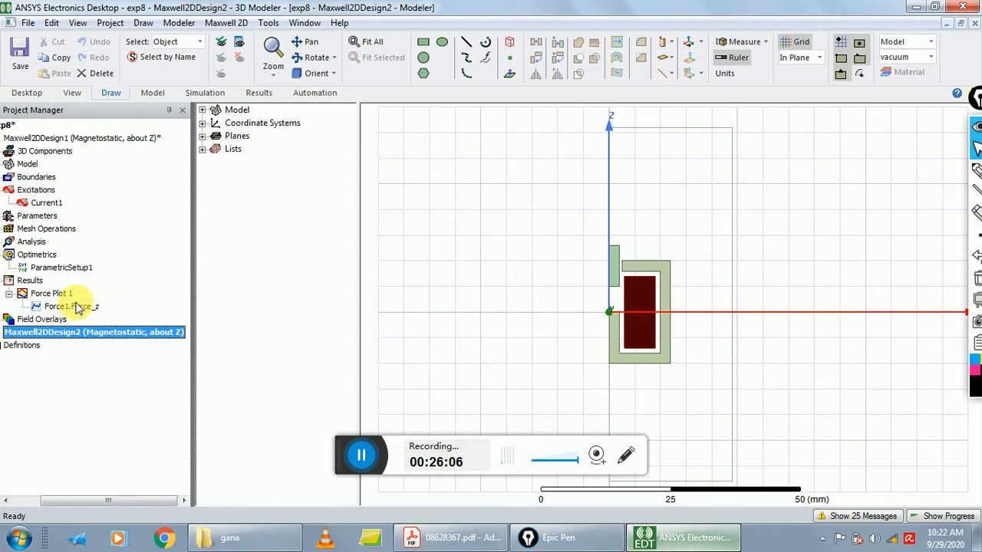
# Expand the Maxwell2DDesign2 branch in the project tree and collapse the Maxwell2DDesign1 branch
pyautogui.moveTo(128, 502); pyautogui.dragTo(100, 502)
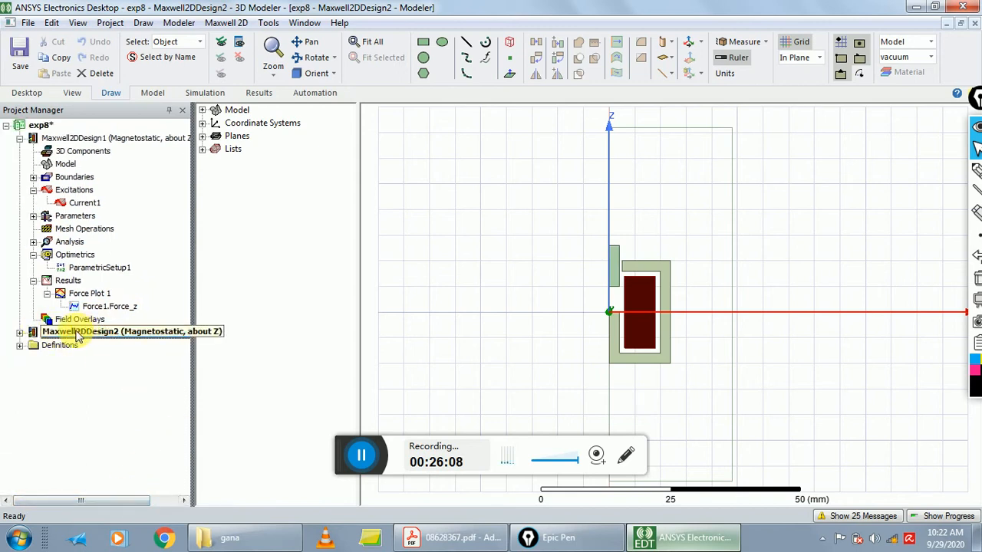
pyautogui.click(19, 333)
pyautogui.click(80, 332)
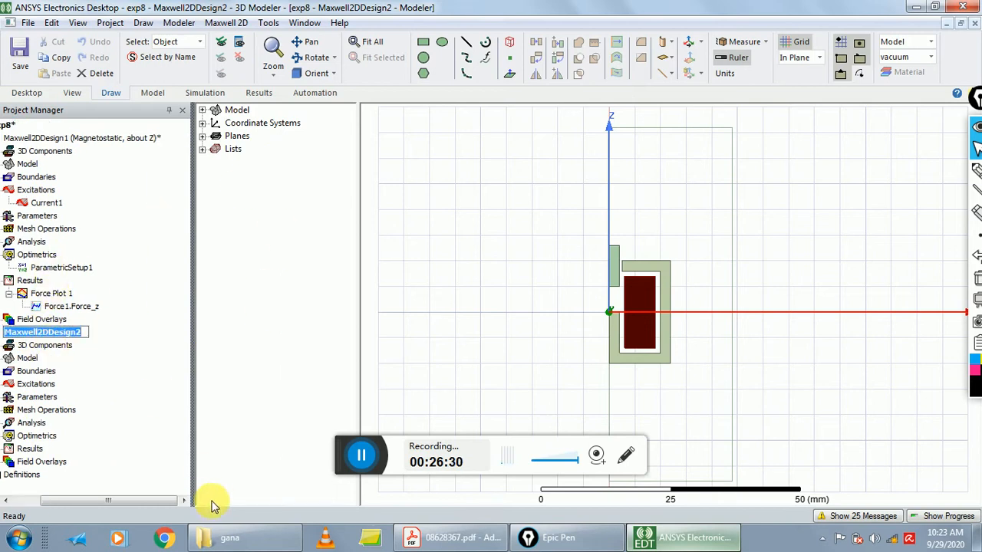
pyautogui.moveTo(154, 500); pyautogui.dragTo(127, 500)
pyautogui.click(19, 332)
pyautogui.click(83, 336)
pyautogui.click(23, 335)
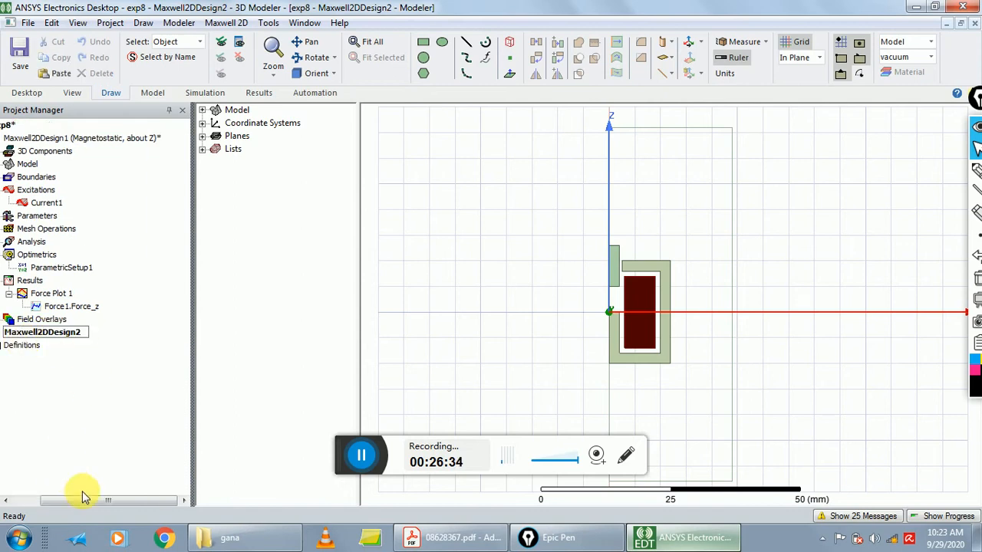
pyautogui.moveTo(81, 501); pyautogui.dragTo(11, 471)
pyautogui.click(20, 334)
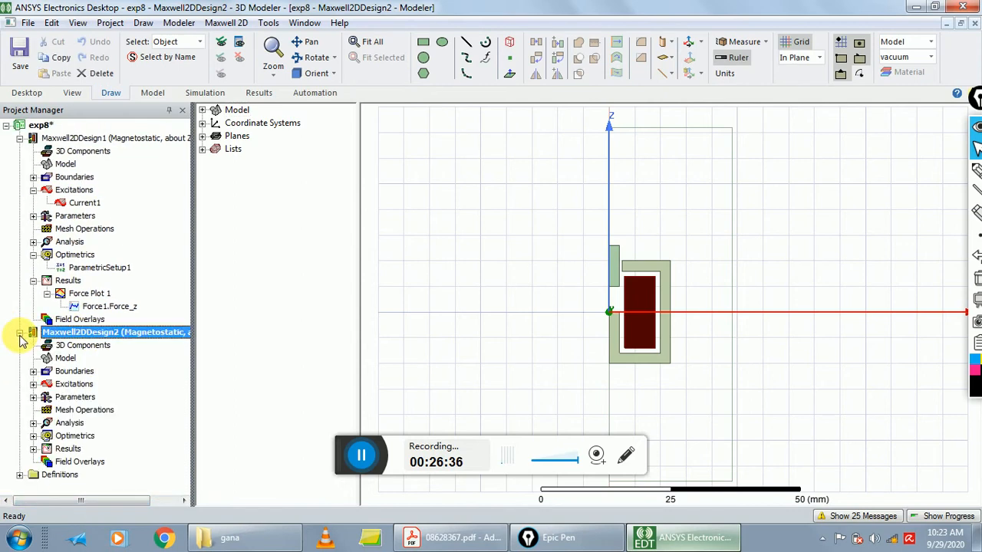
pyautogui.click(19, 138)
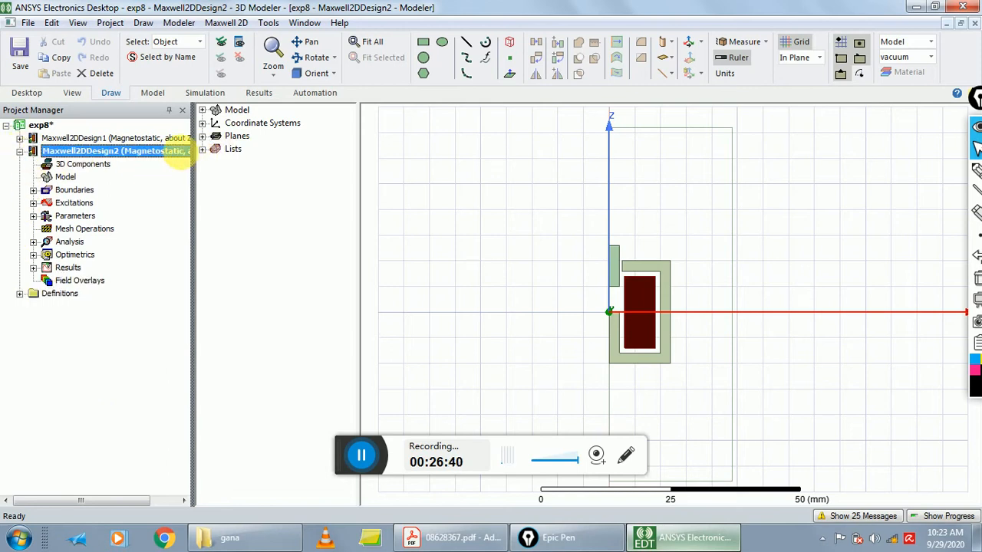
# Change the solution type of Maxwell2DDesign2 to magnetic Transient, keeping the geometry cylindrical about Z
pyautogui.click(217, 24)
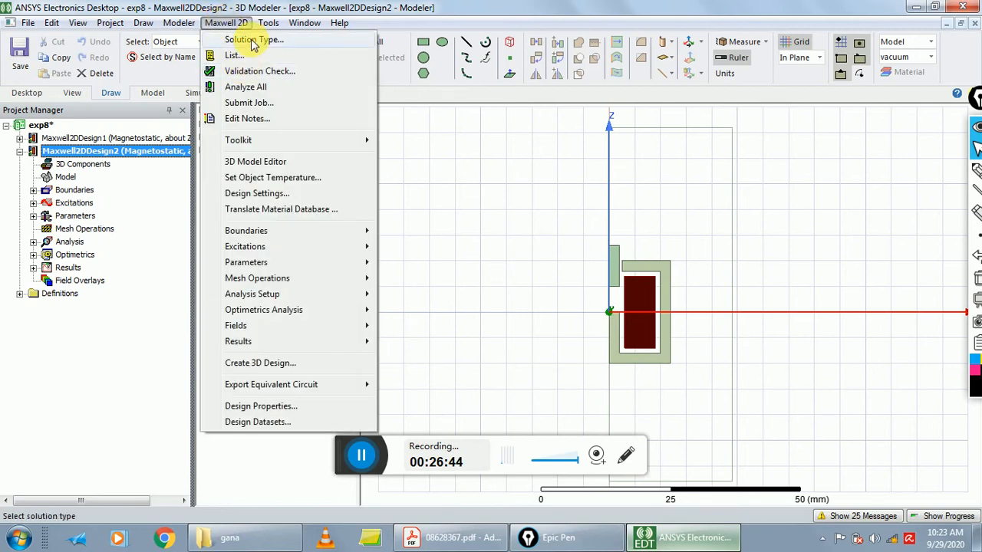
pyautogui.click(252, 39)
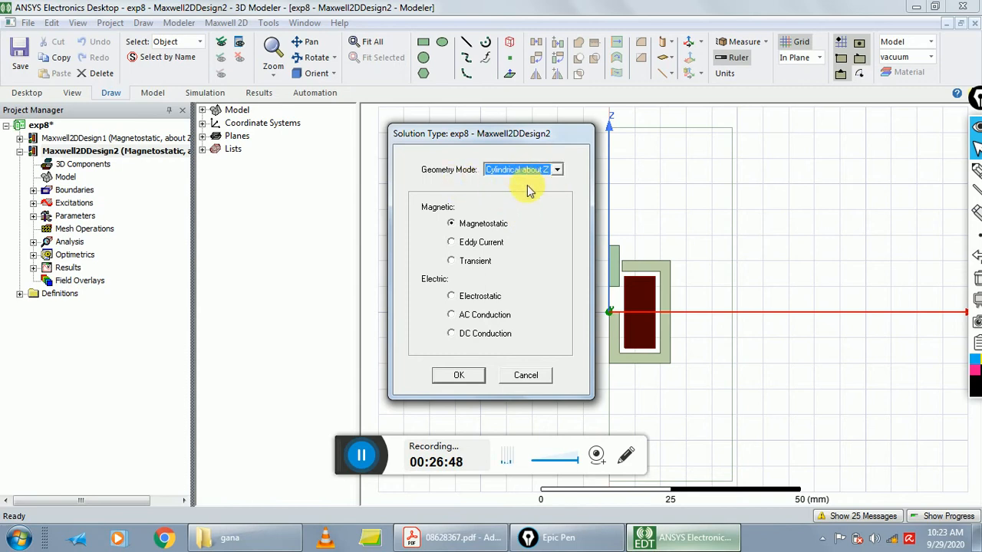
pyautogui.click(465, 266)
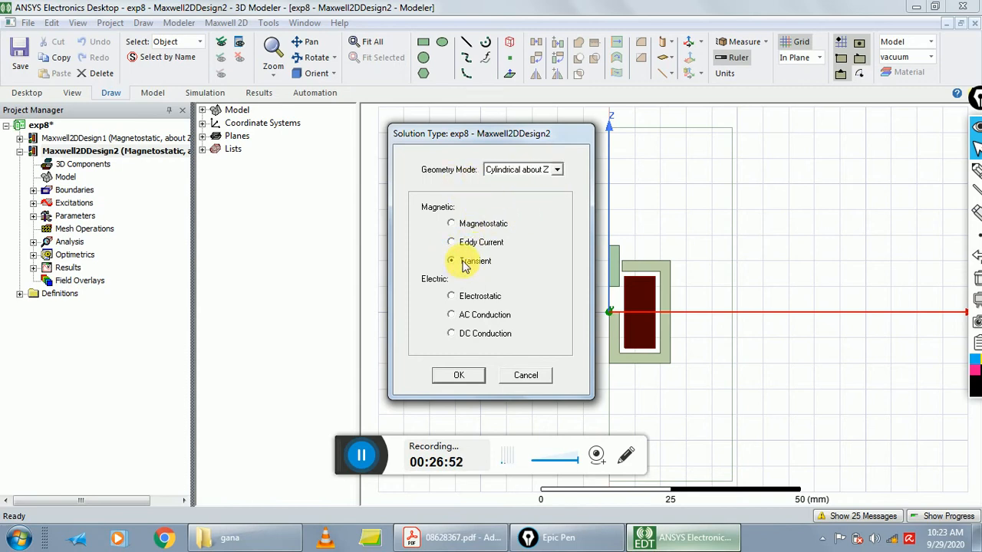
pyautogui.click(459, 375)
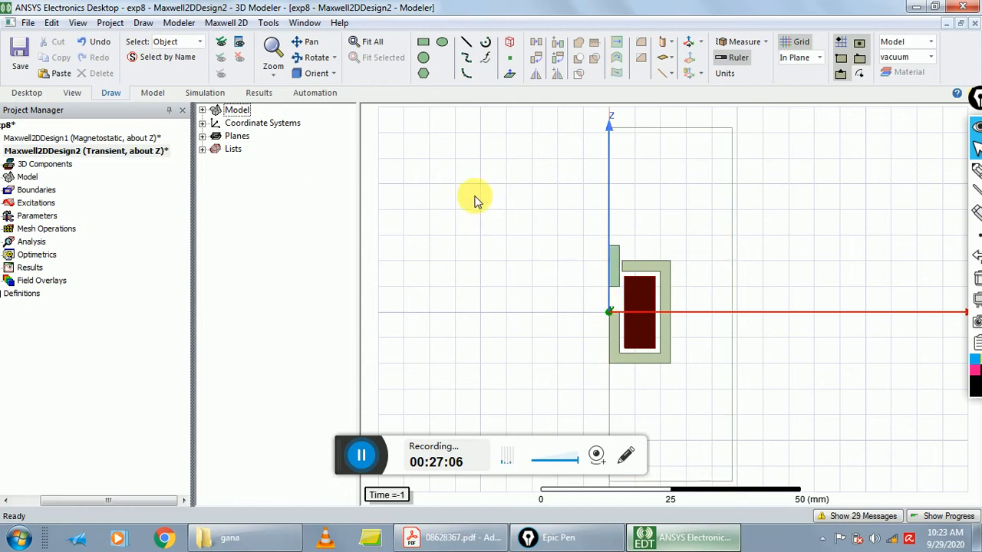
# Draw a 2.5 mm wide rectangle around the anchor, starting at (0, 0, 15) mm and reaching down to the X axis
pyautogui.click(144, 23)
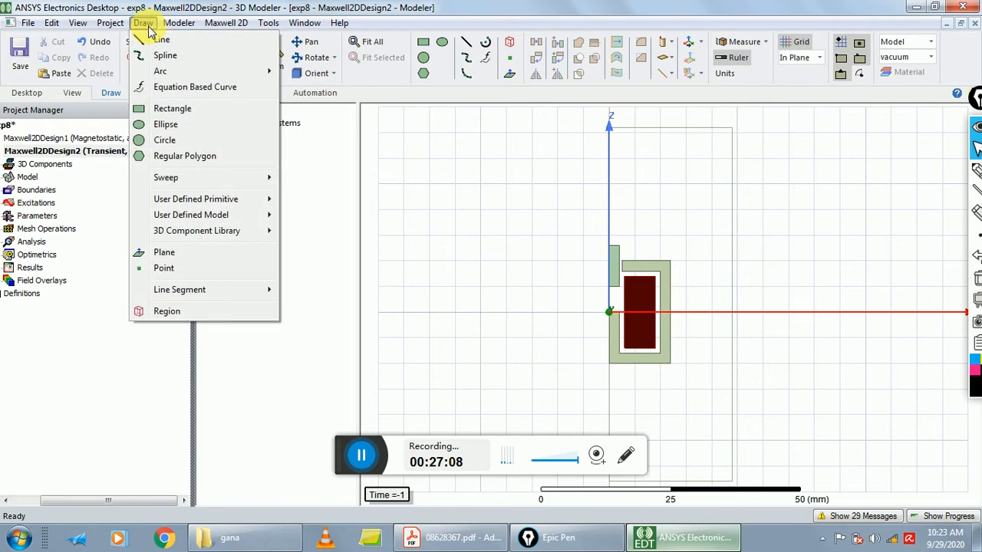
pyautogui.click(186, 108)
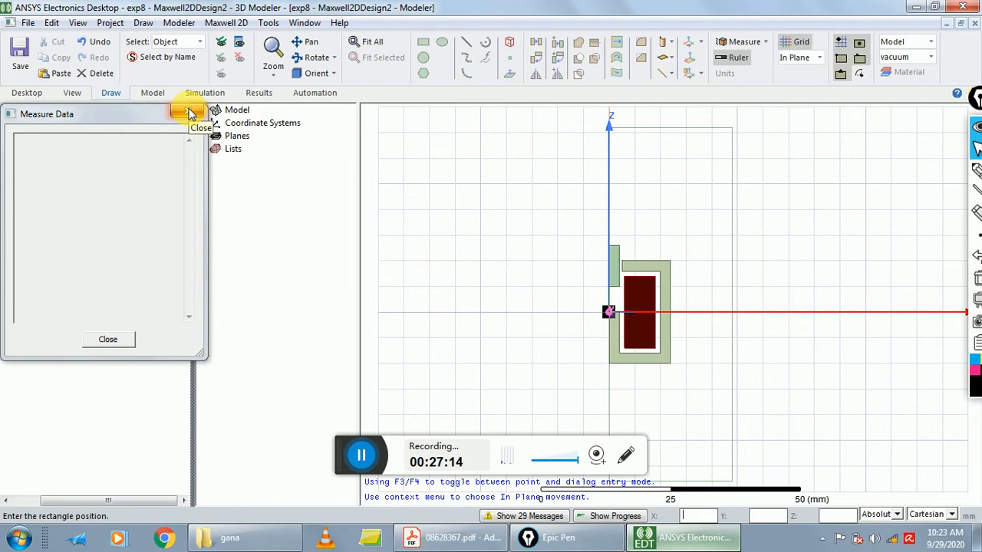
pyautogui.write('0')
pyautogui.press('Tab')
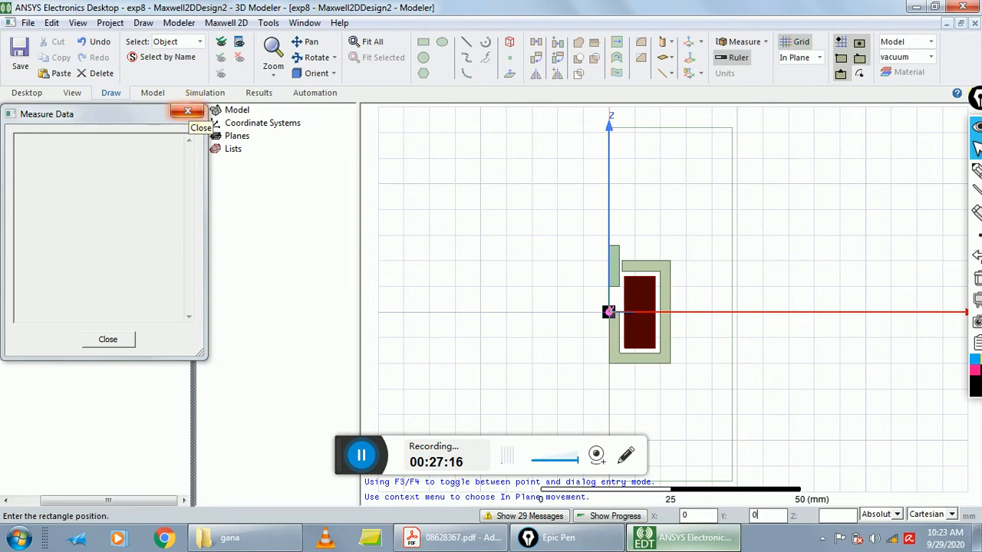
pyautogui.press('Tab')
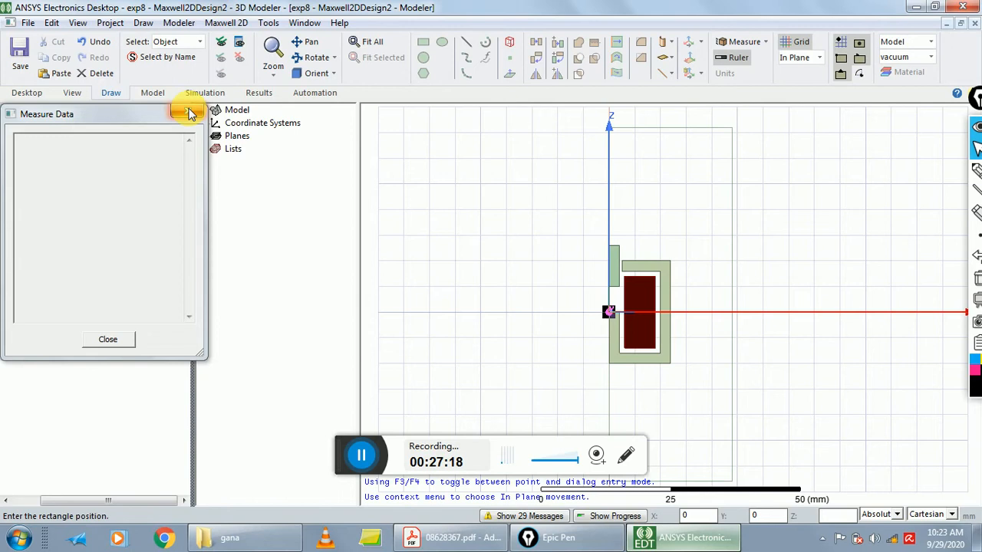
pyautogui.write('15')
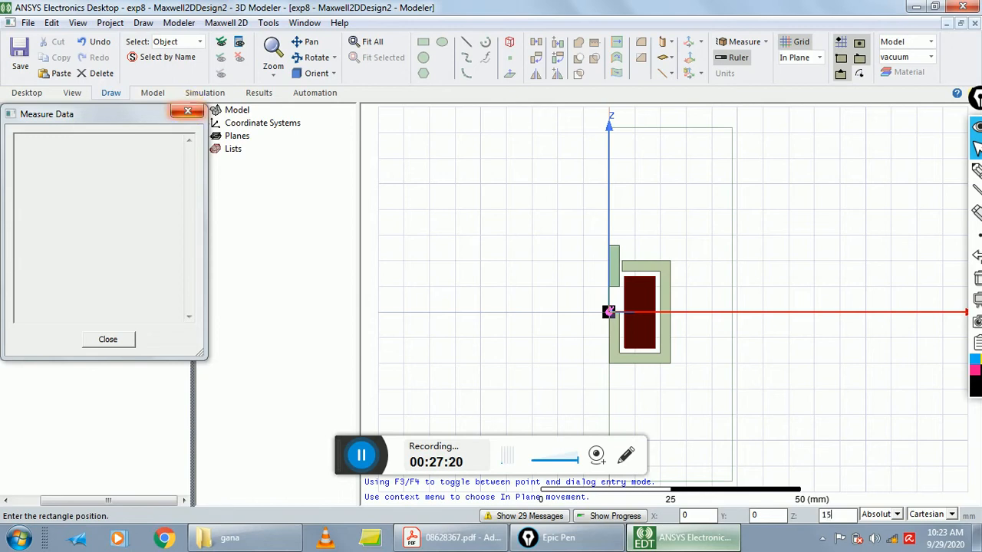
pyautogui.press('Return')
pyautogui.press('Tab')
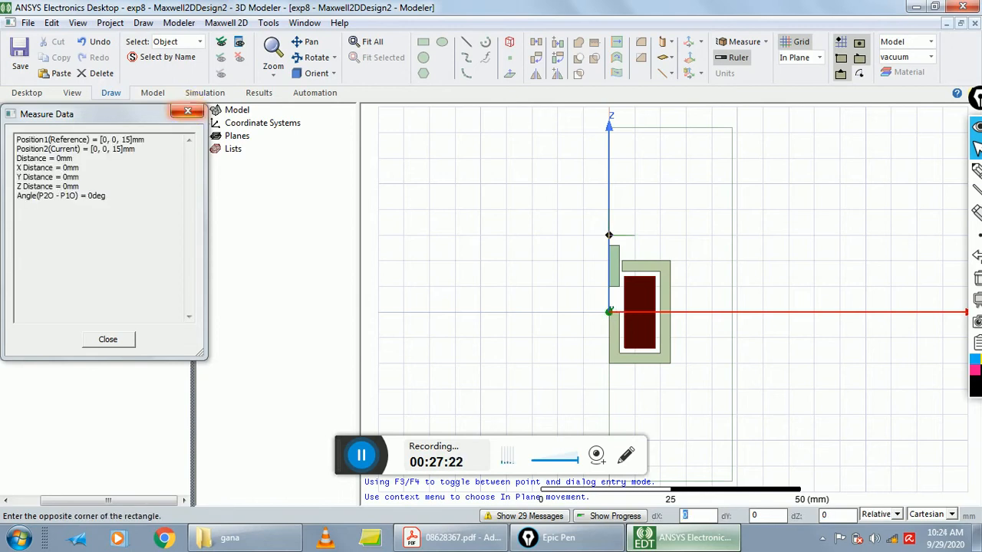
pyautogui.write('2.5')
pyautogui.press('Tab')
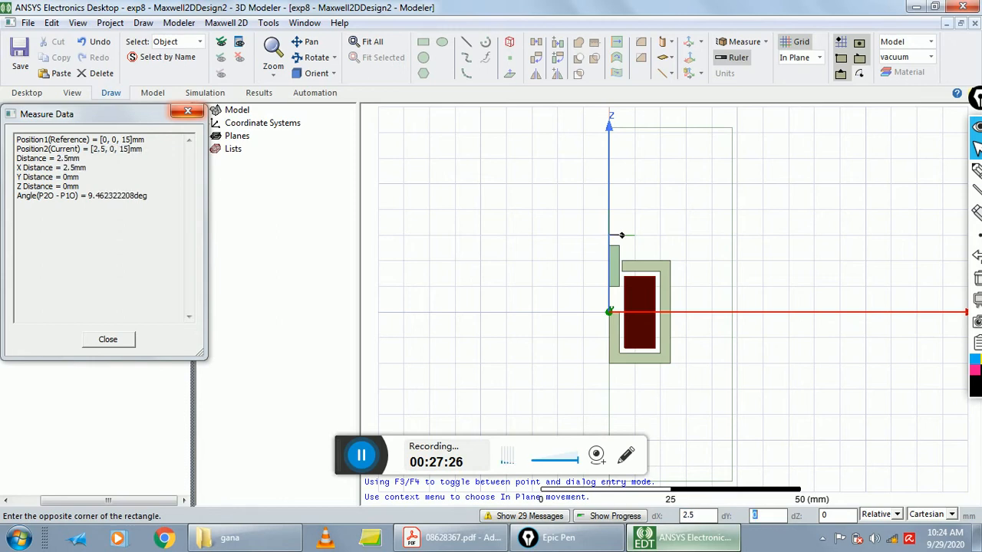
pyautogui.press('Tab')
pyautogui.press('Return')
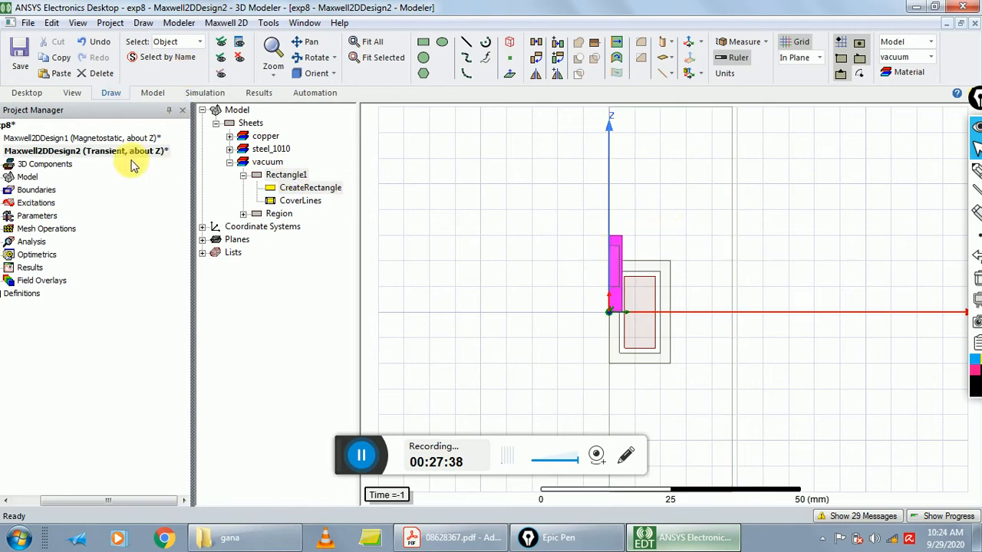
# Rename the new vacuum rectangle to band, give it the custom grey-green color (RGB 159, 175, 143), and clear the selection
pyautogui.doubleClick(274, 175)
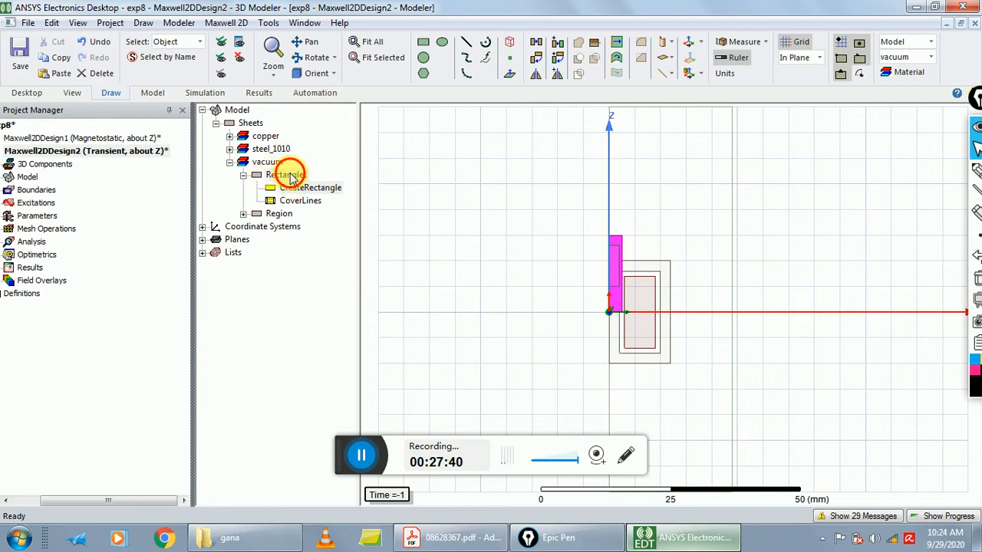
pyautogui.click(422, 214)
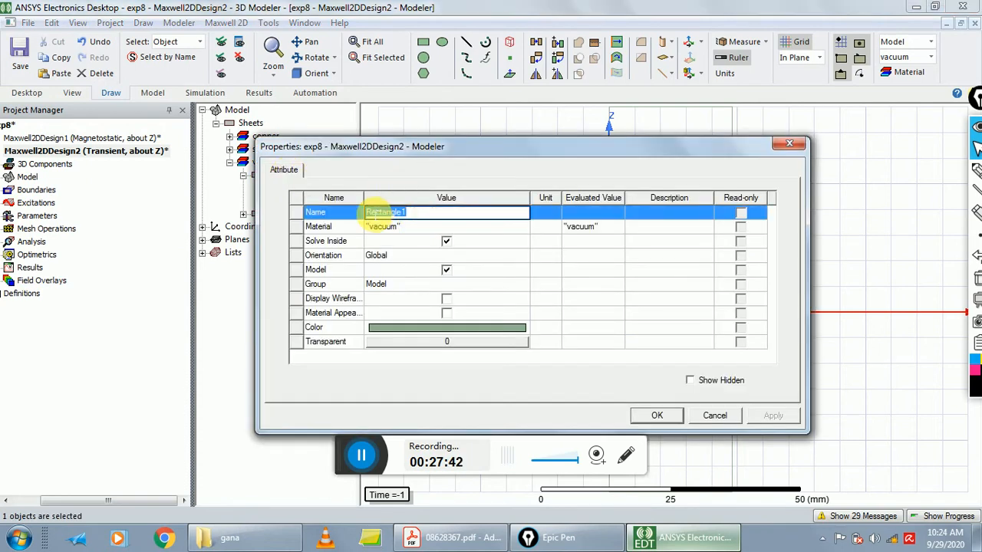
pyautogui.write('band')
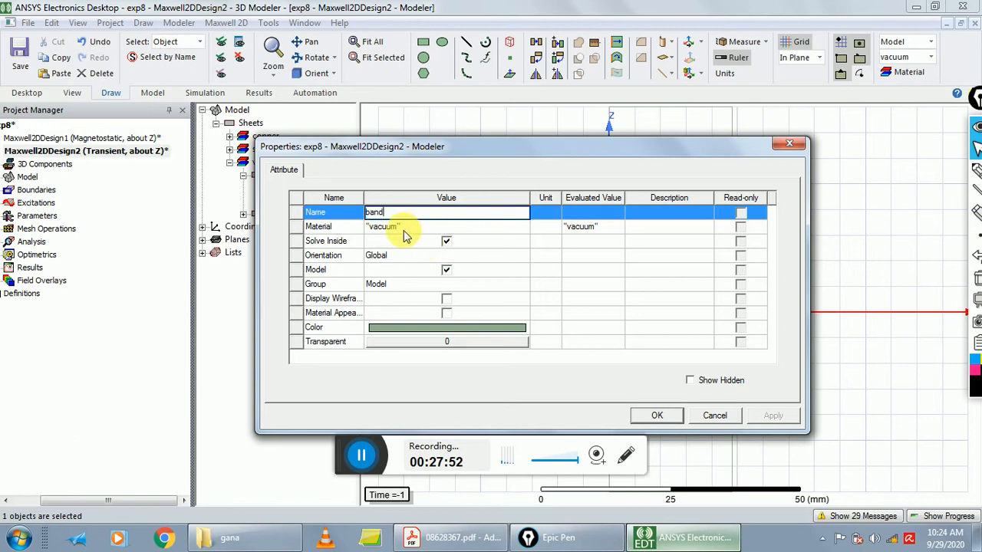
pyautogui.click(439, 328)
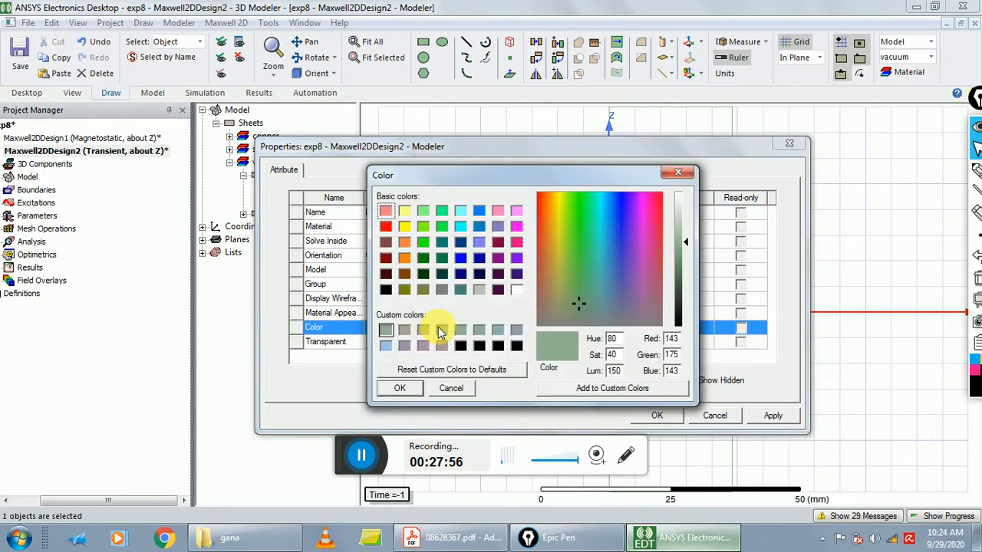
pyautogui.click(442, 330)
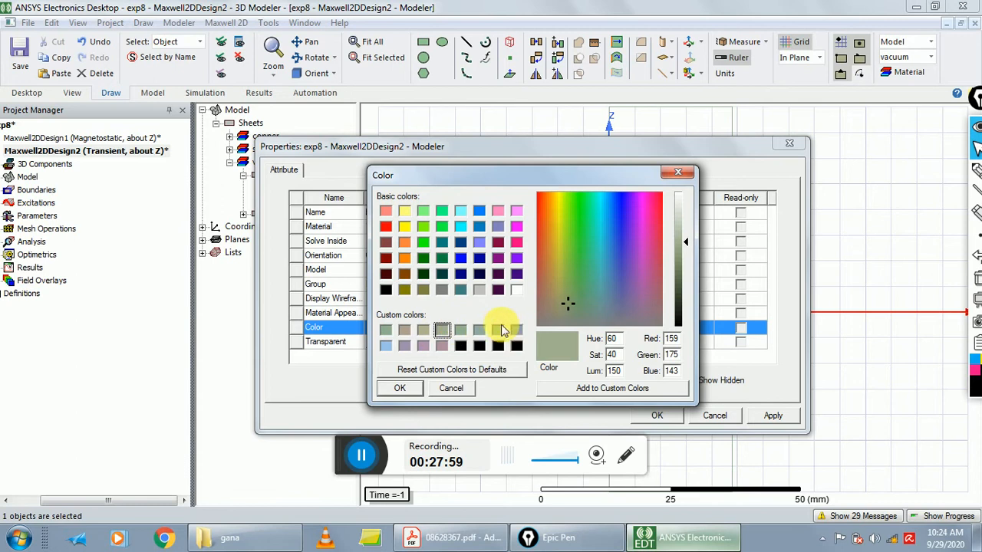
pyautogui.click(402, 388)
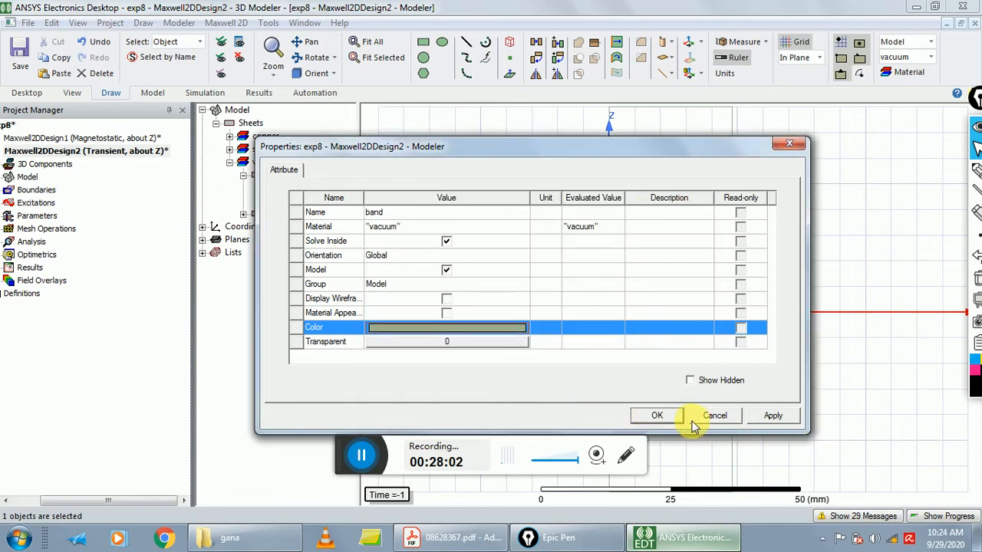
pyautogui.click(669, 417)
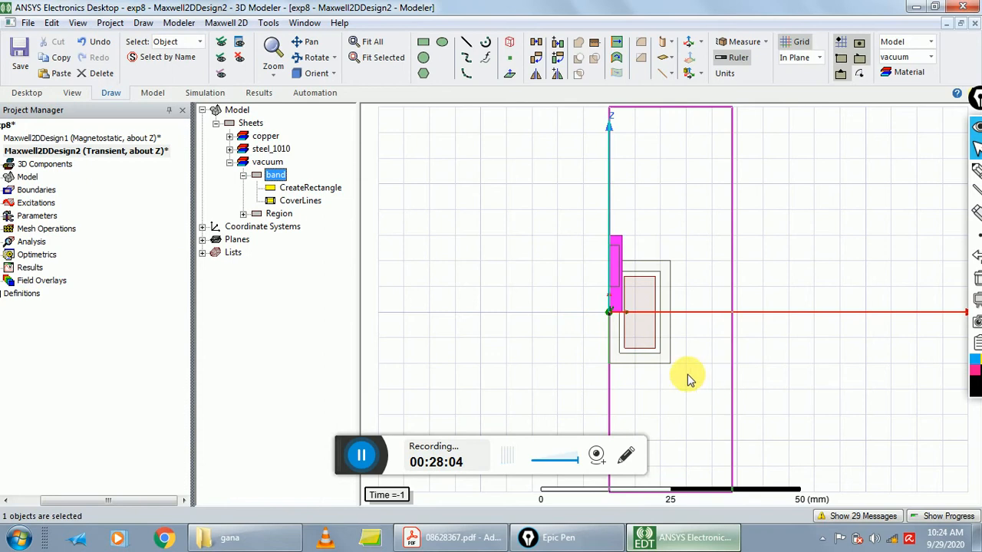
pyautogui.click(521, 320)
pyautogui.click(512, 301)
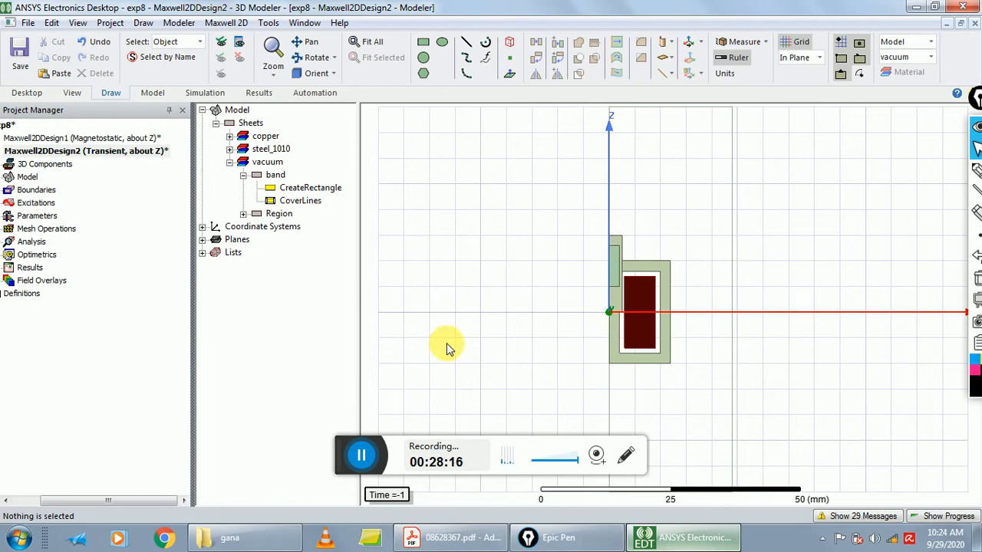
# Delete the Current1 excitation from Maxwell2DDesign2
pyautogui.moveTo(106, 504); pyautogui.dragTo(65, 504)
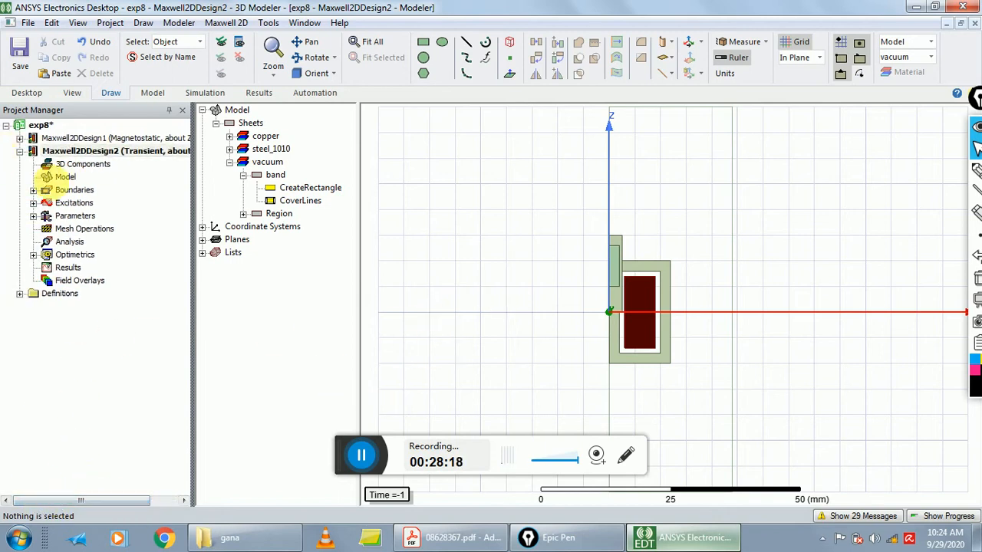
pyautogui.click(33, 203)
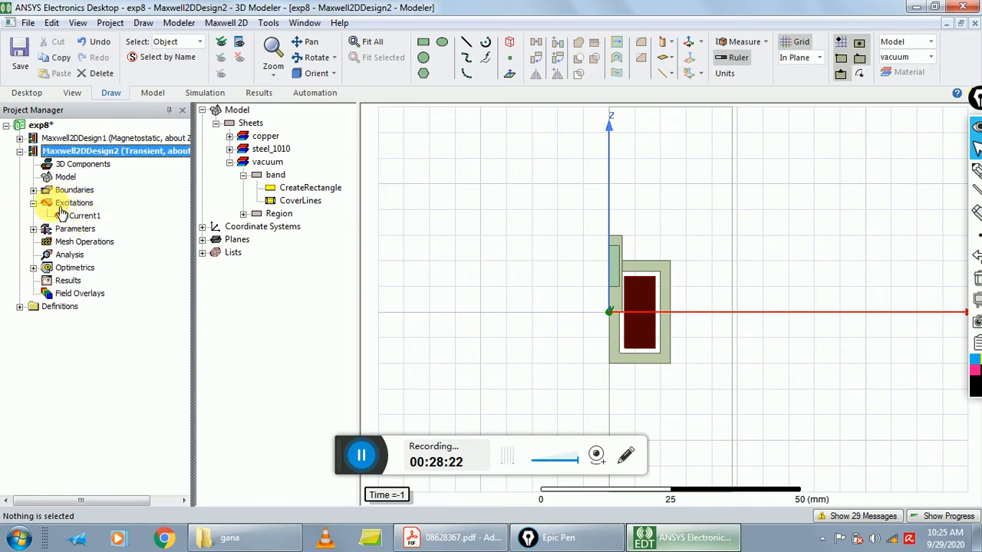
pyautogui.click(82, 218)
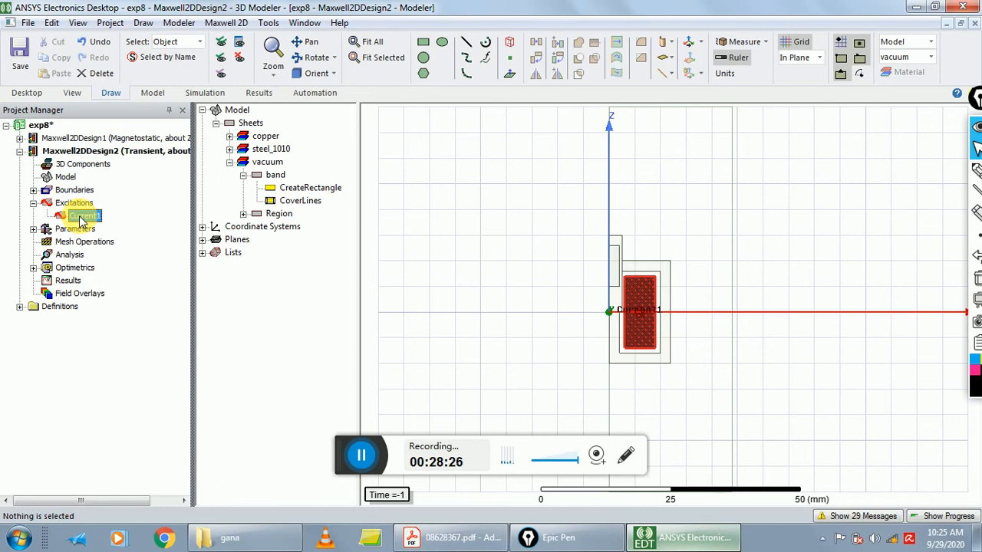
pyautogui.rightClick(82, 220)
pyautogui.click(119, 238)
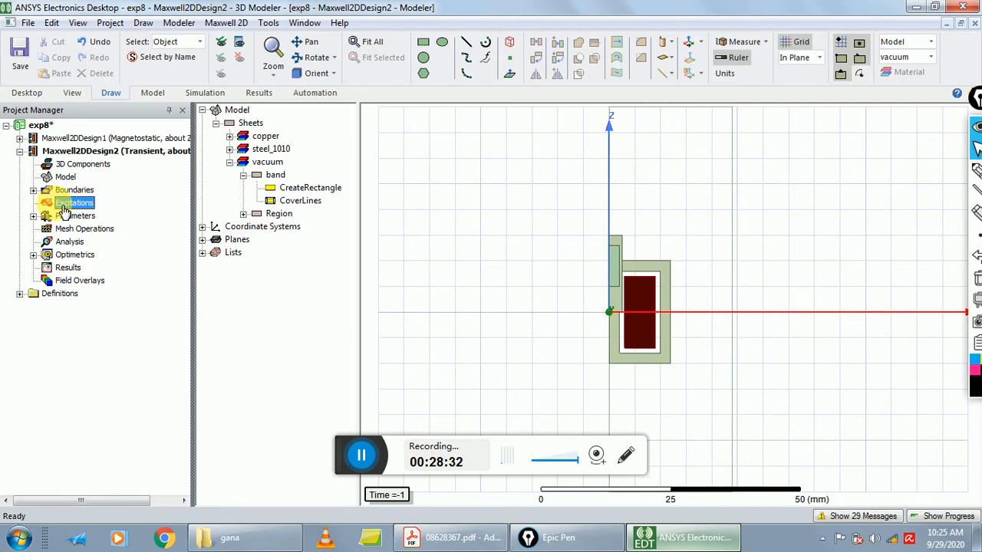
# Turn on eddy effects for the housing and the anchor, leaving the coil off
pyautogui.click(226, 23)
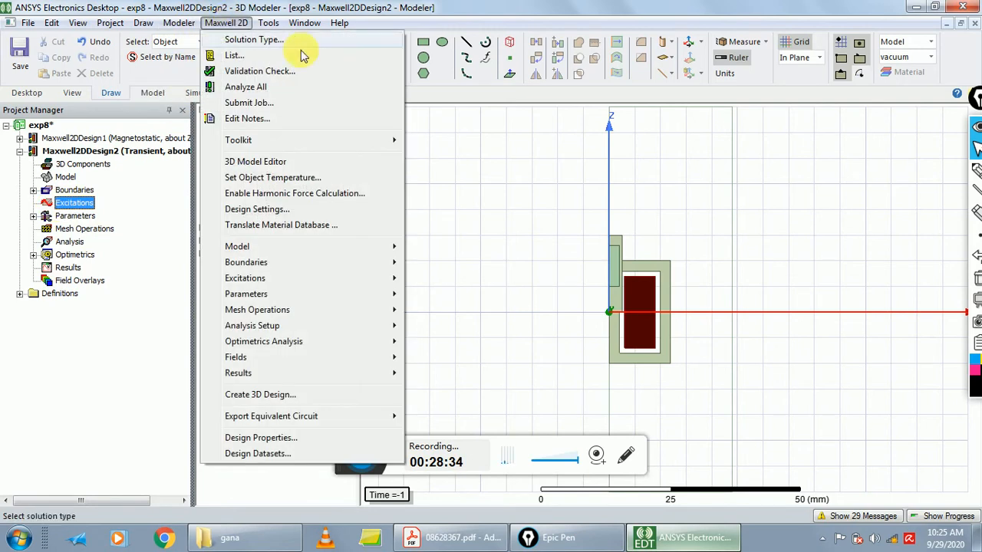
pyautogui.click(679, 213)
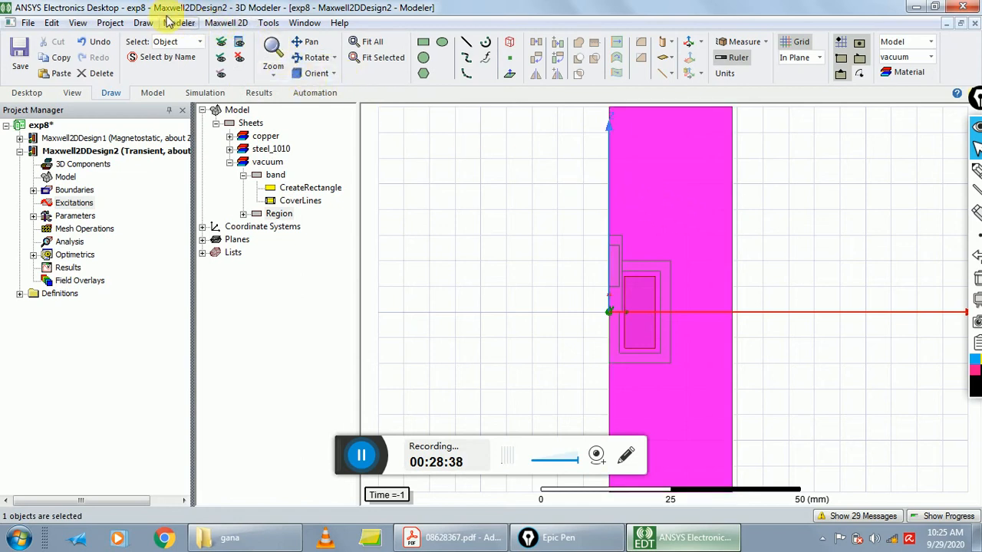
pyautogui.click(222, 23)
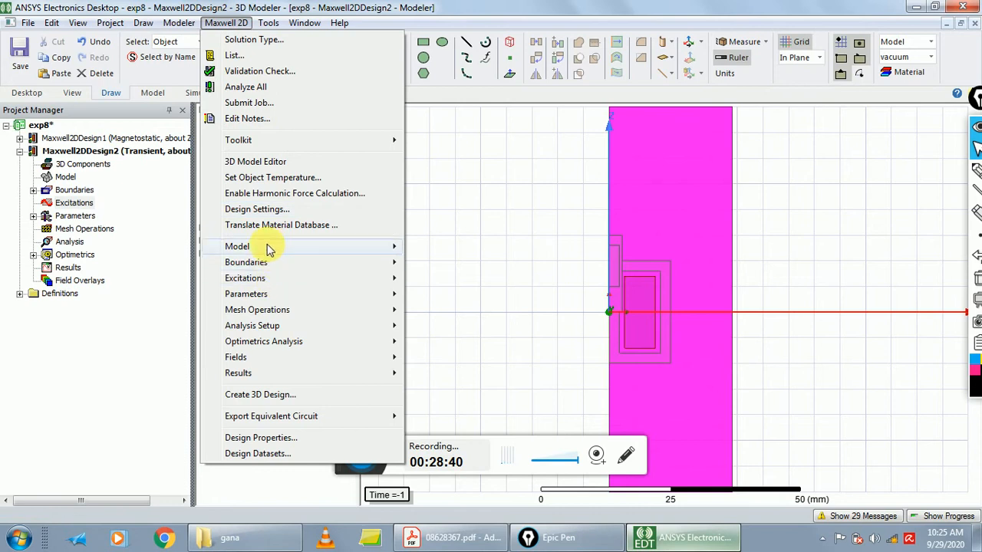
pyautogui.moveTo(292, 280)
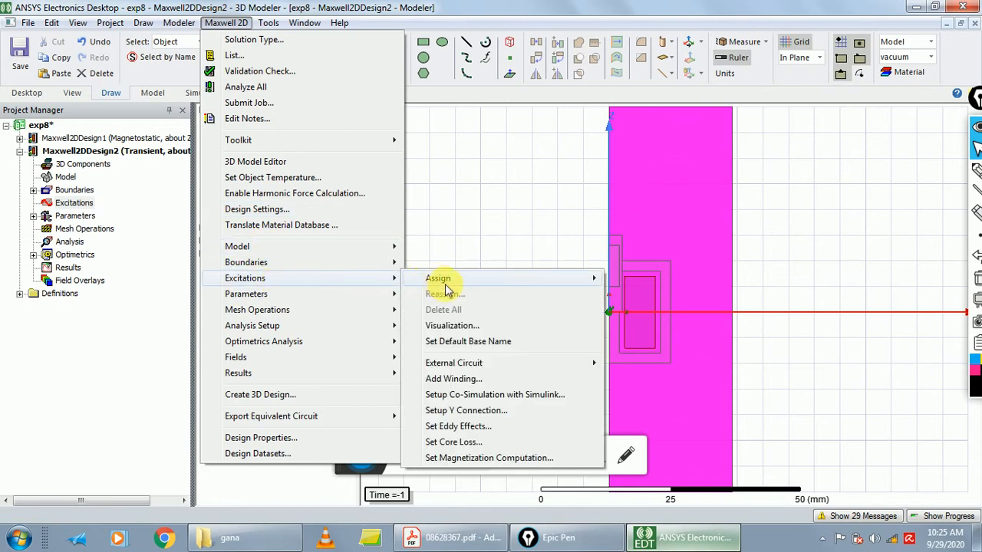
pyautogui.click(458, 427)
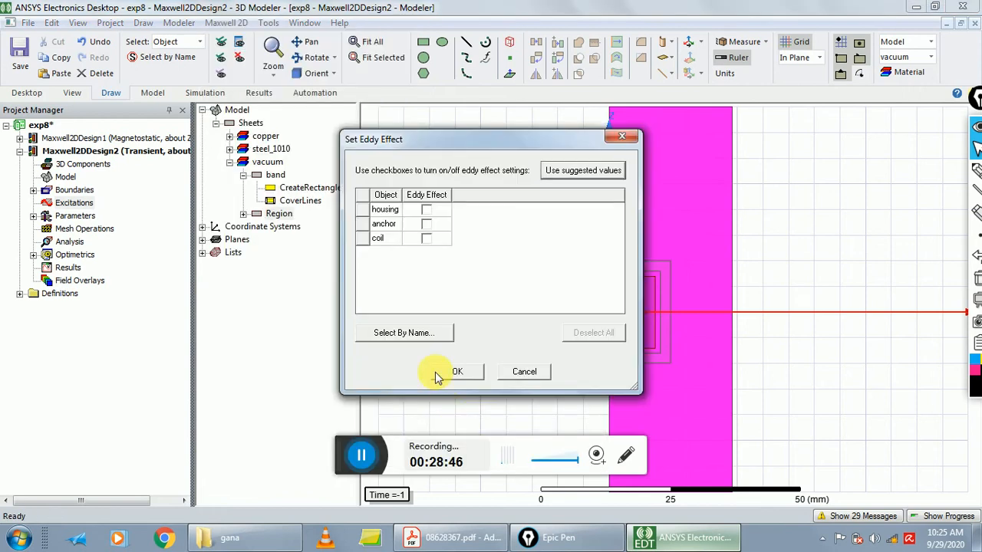
pyautogui.click(427, 211)
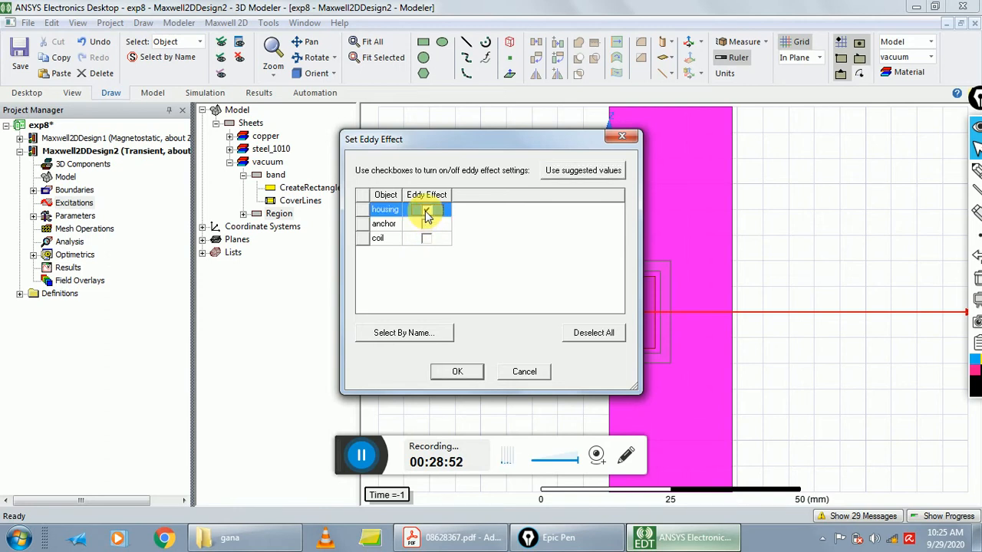
pyautogui.click(427, 223)
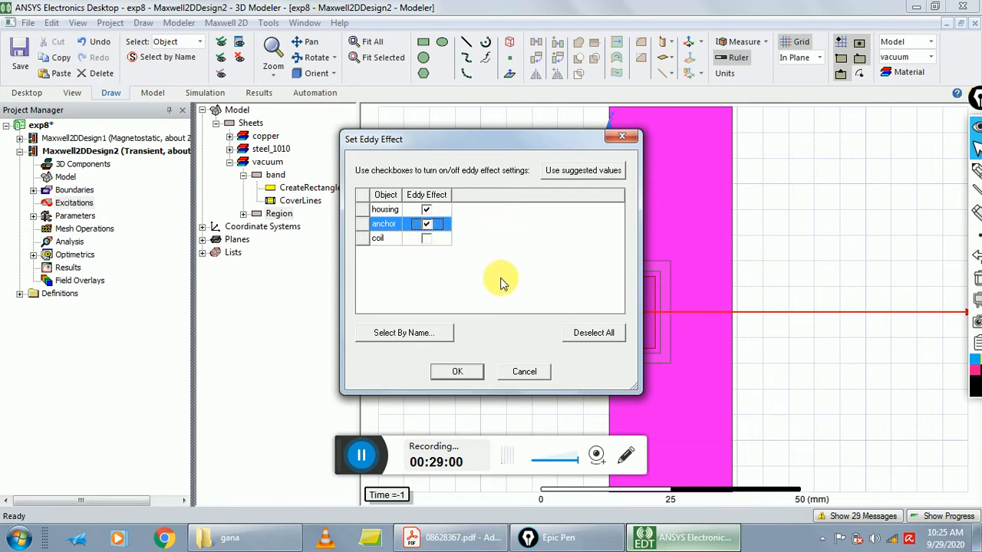
pyautogui.click(456, 370)
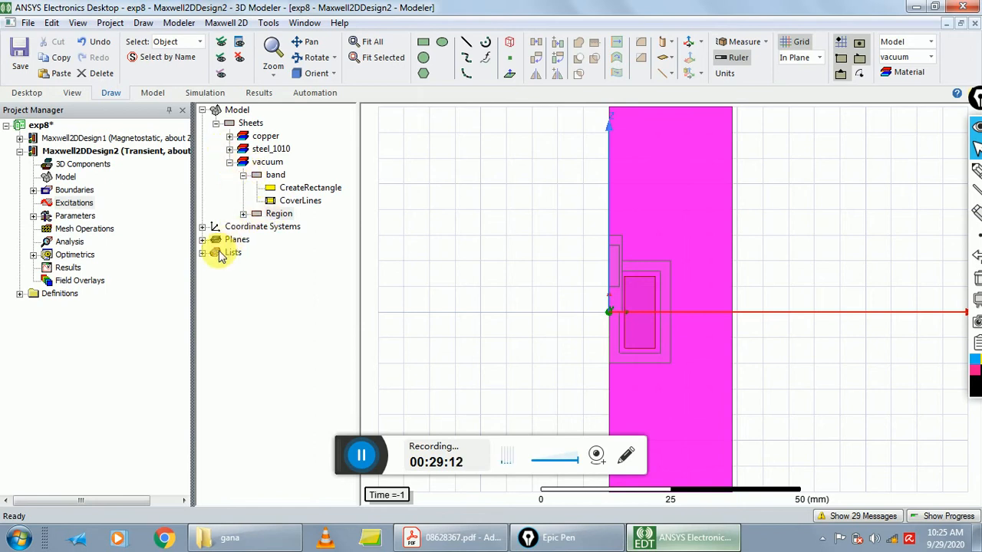
# Assign a coil excitation with 510 conductors to the copper coil sheet
pyautogui.click(229, 137)
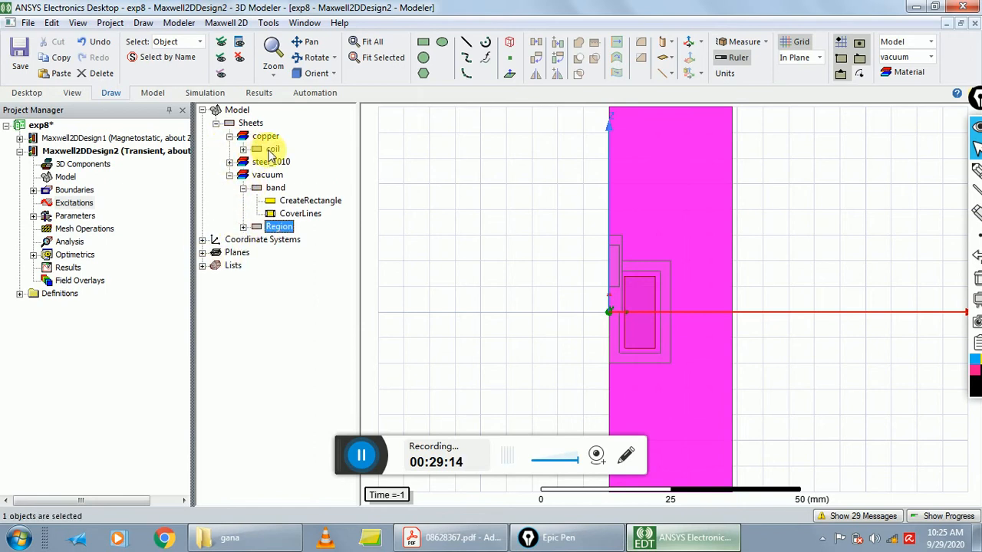
pyautogui.click(272, 150)
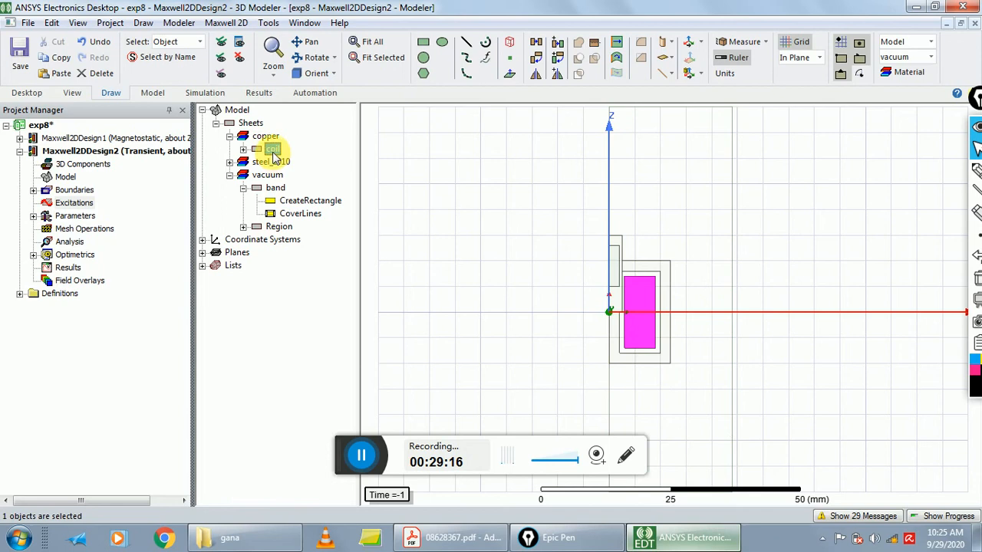
pyautogui.rightClick(274, 152)
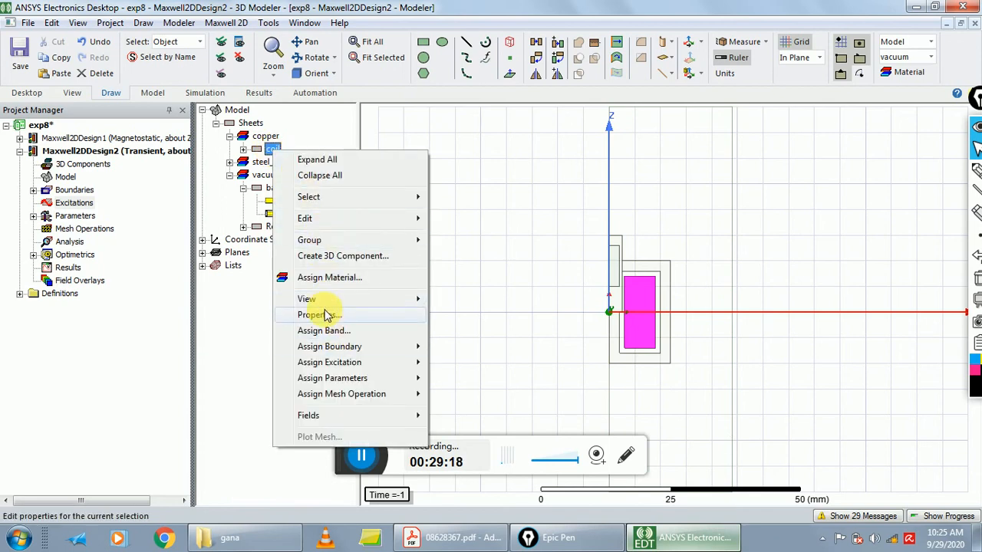
pyautogui.moveTo(325, 364)
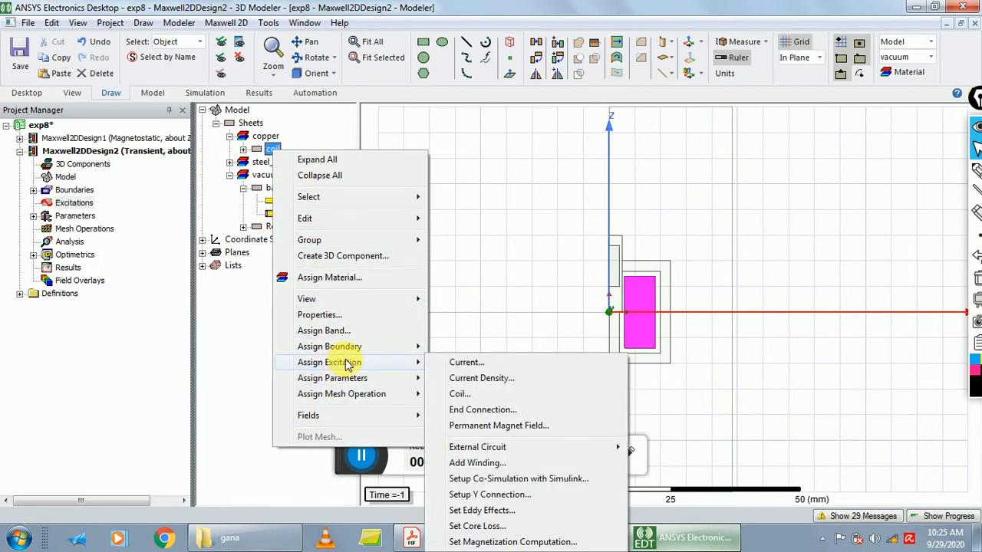
pyautogui.click(456, 394)
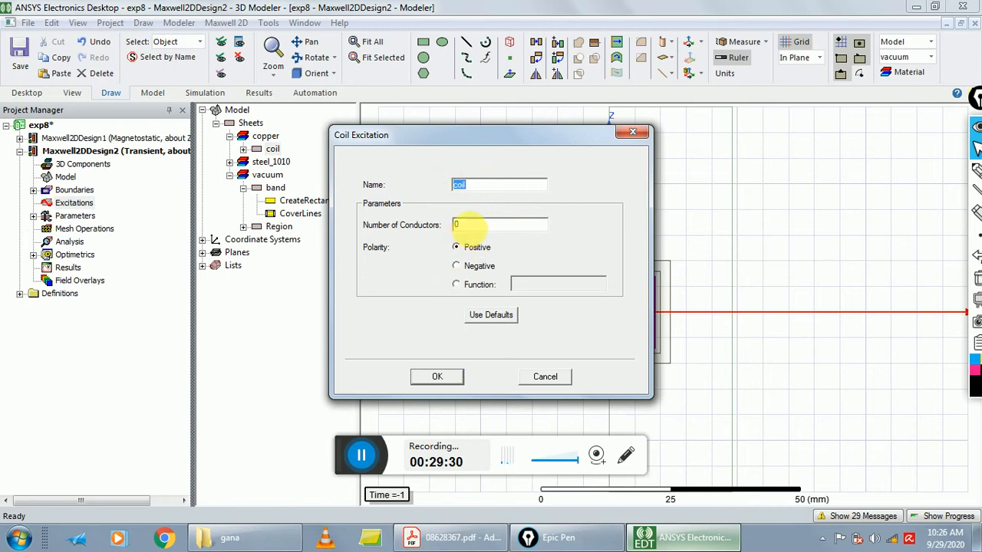
pyautogui.press('Tab')
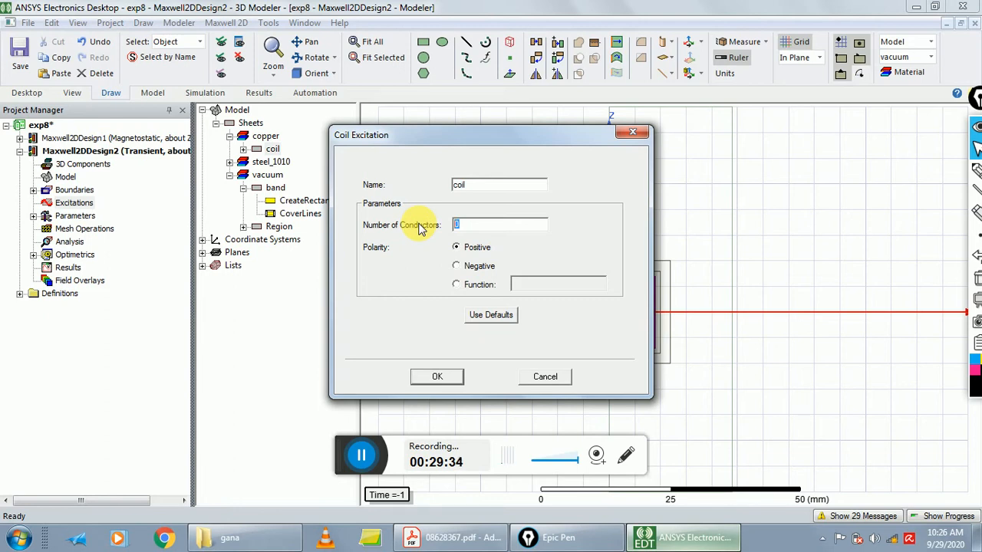
pyautogui.write('50')
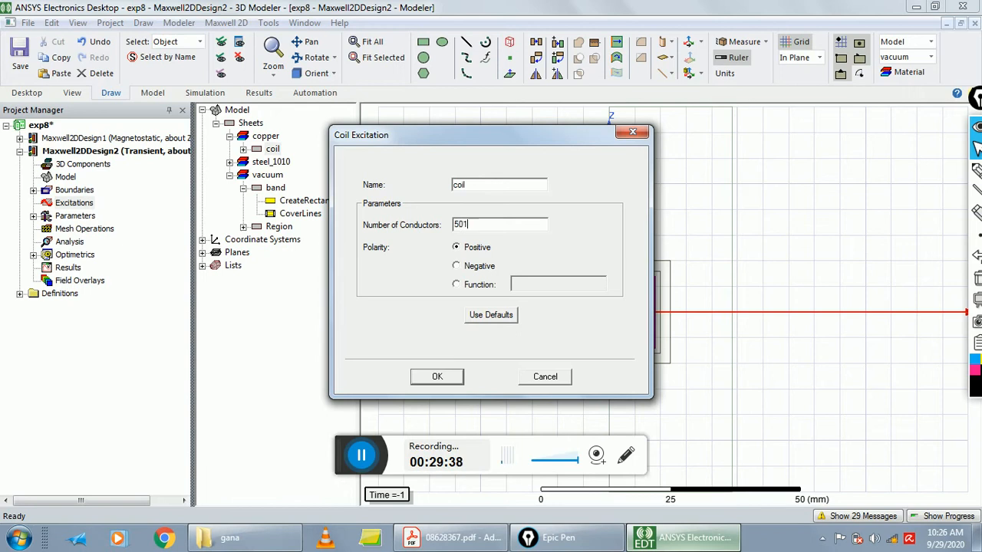
pyautogui.press('BackSpace')
pyautogui.press('BackSpace')
pyautogui.write('10')
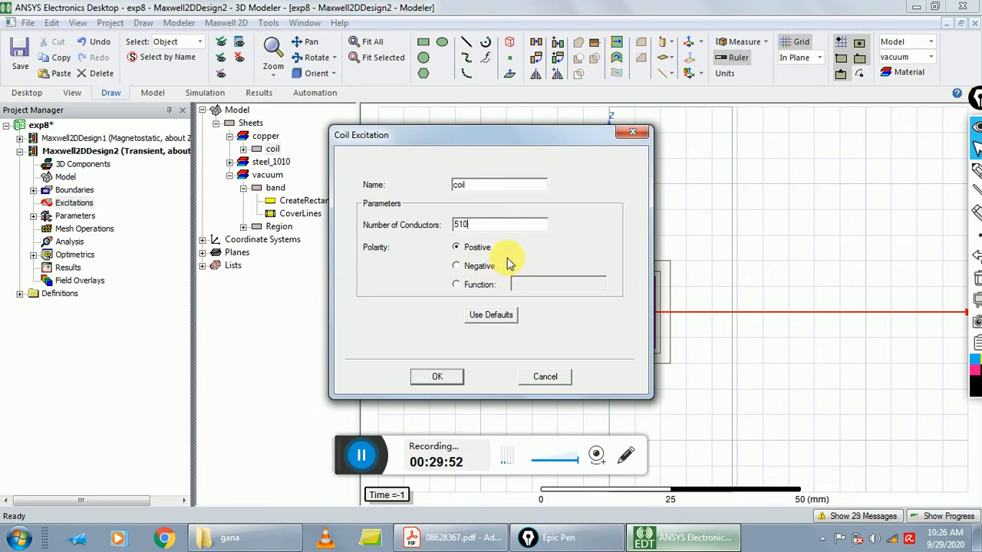
pyautogui.click(437, 377)
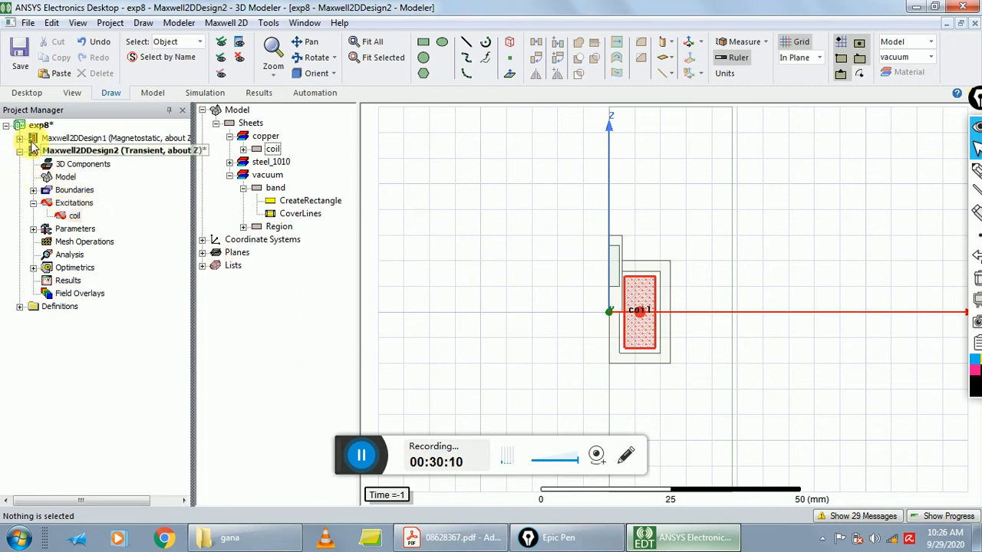
# Add a winding named Winding_1 to the excitations, with type Voltage and stranded conductors
pyautogui.rightClick(69, 204)
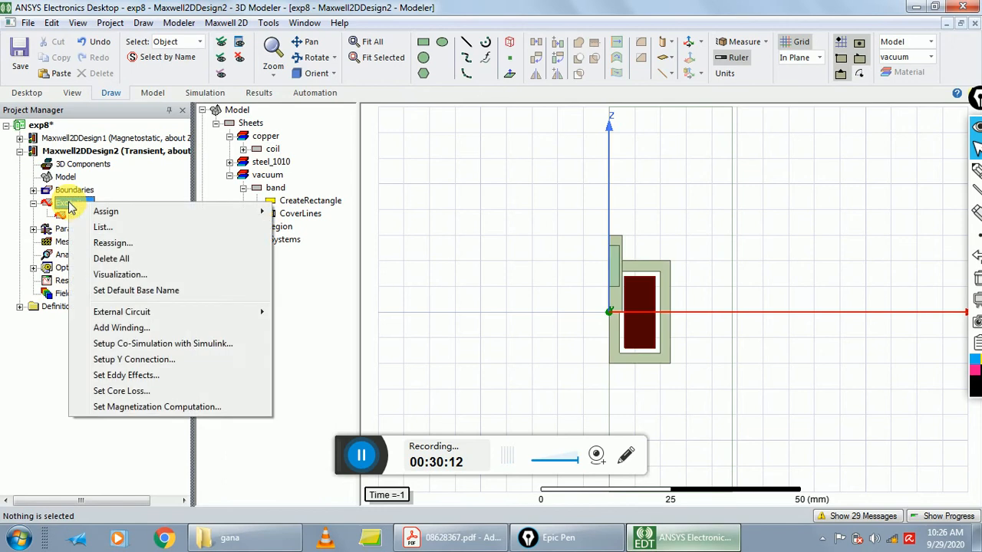
pyautogui.click(123, 328)
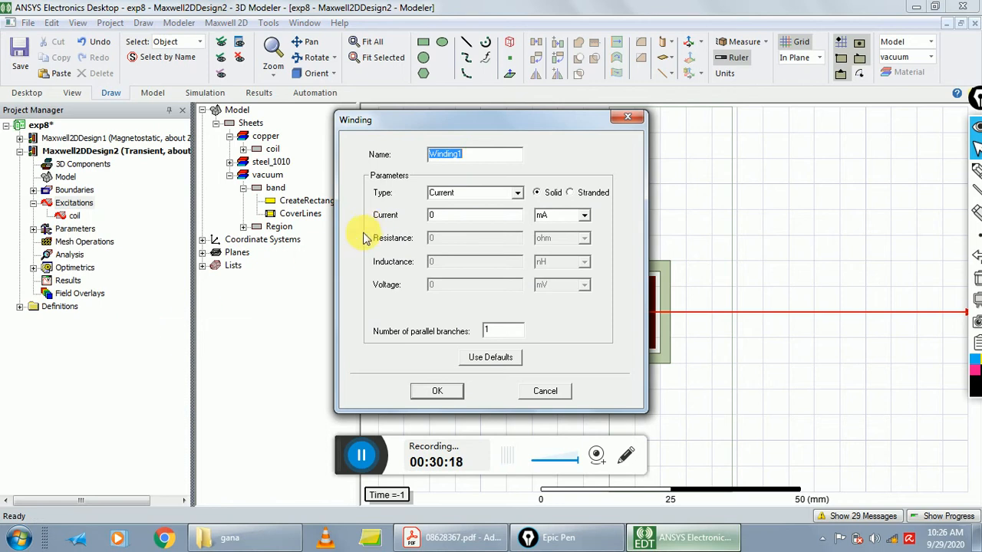
pyautogui.click(475, 158)
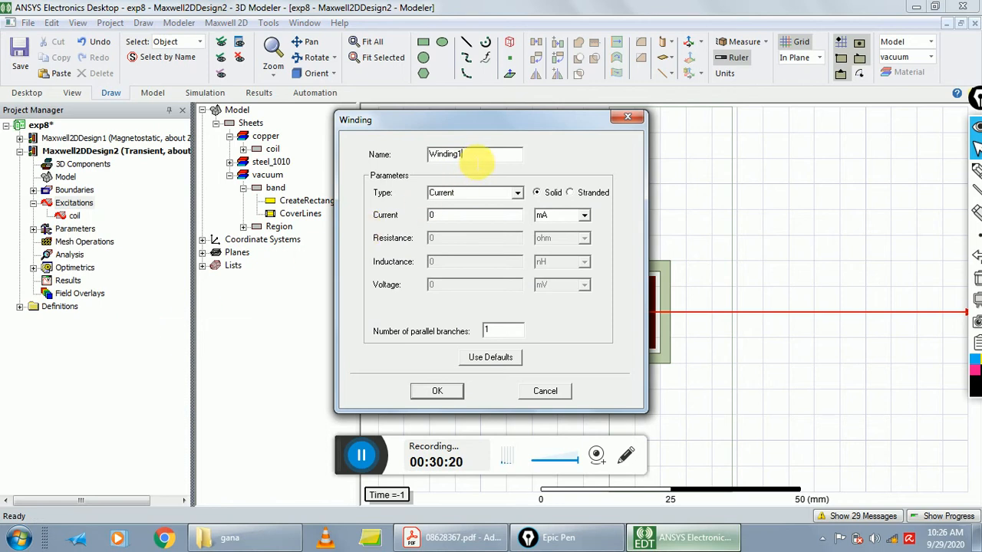
pyautogui.press('BackSpace')
pyautogui.write('1')
pyautogui.write('_')
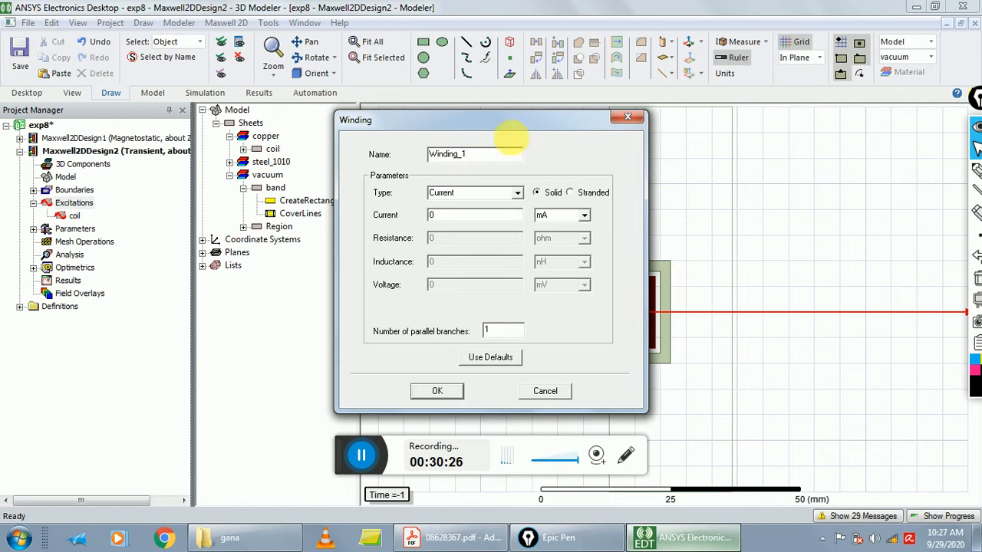
pyautogui.click(515, 194)
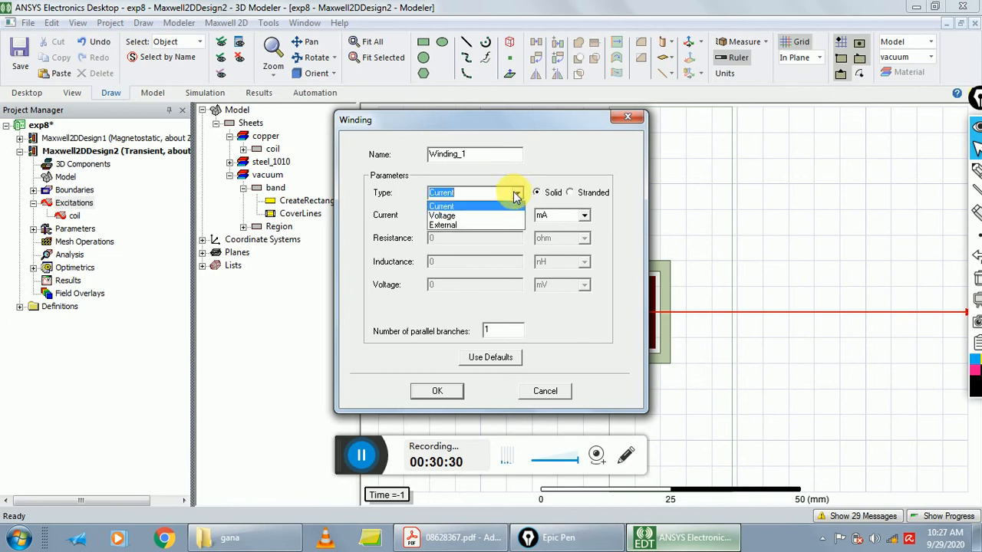
pyautogui.click(464, 216)
pyautogui.click(569, 194)
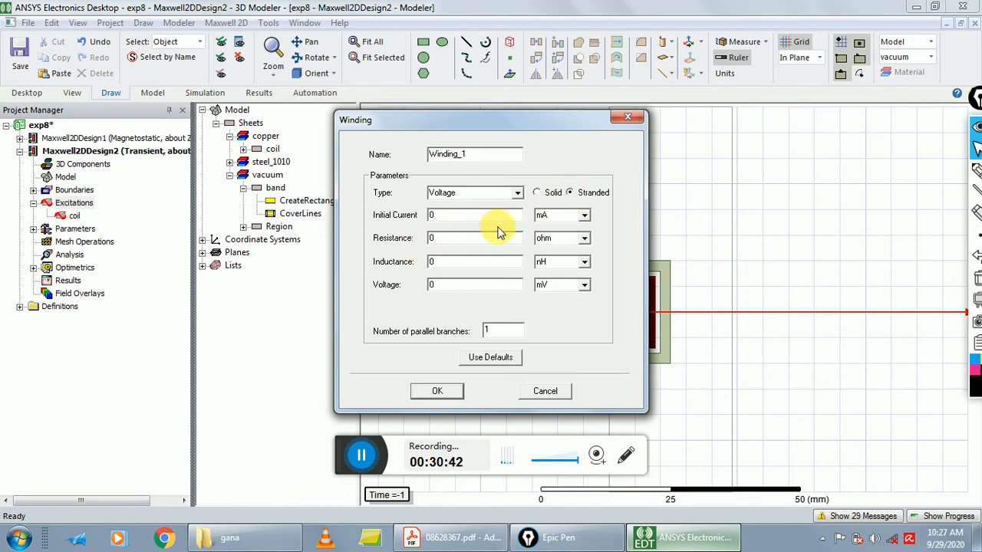
# Set the winding's resistance to 2 ohm and its voltage to 10 mV, and accept the winding
pyautogui.moveTo(463, 239); pyautogui.dragTo(414, 242)
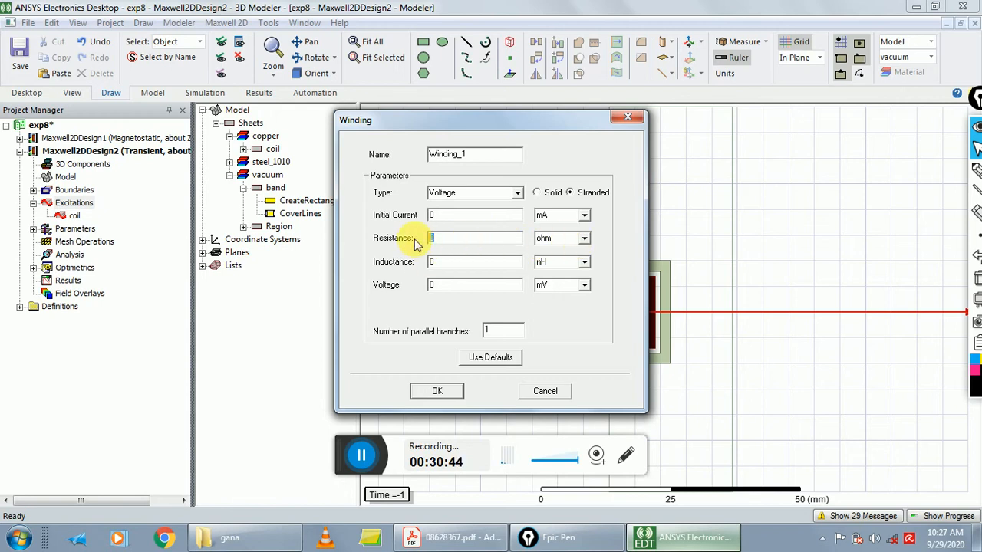
pyautogui.write('2')
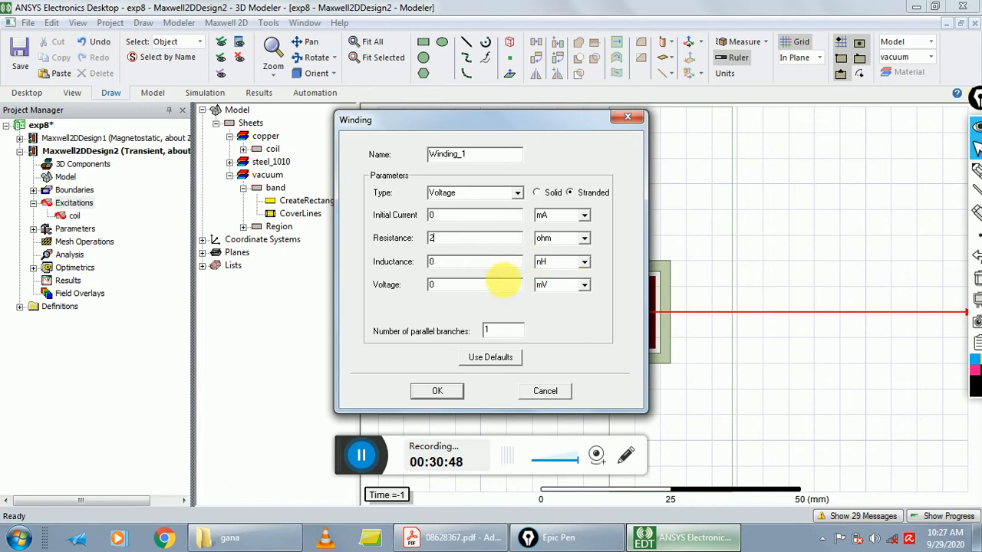
pyautogui.doubleClick(430, 284)
pyautogui.write('1')
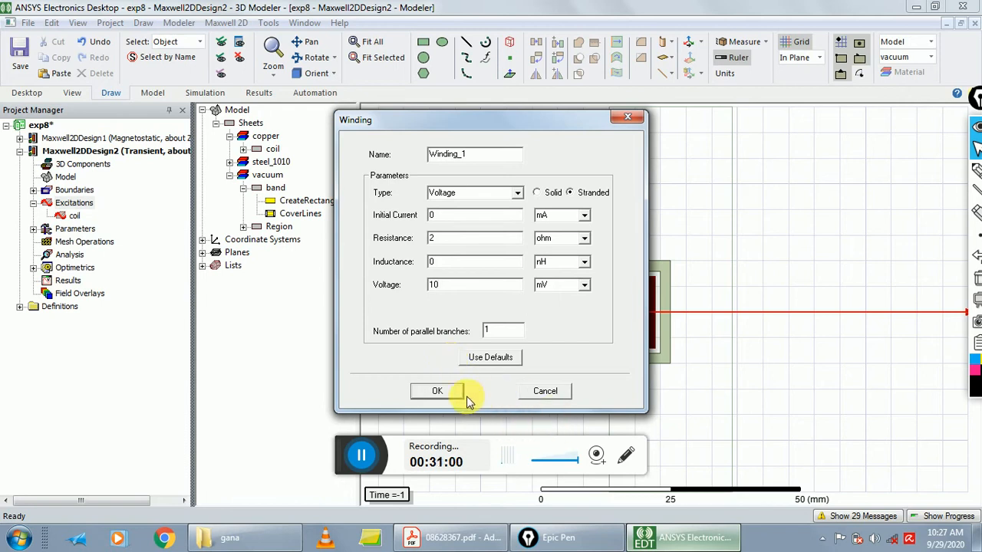
pyautogui.click(438, 391)
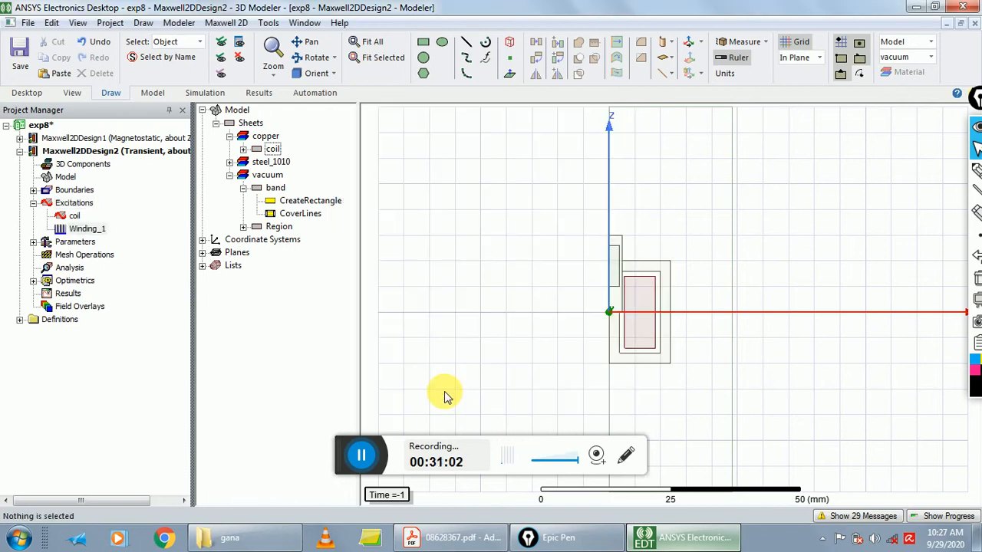
# Add the coil terminal to Winding_1
pyautogui.rightClick(74, 219)
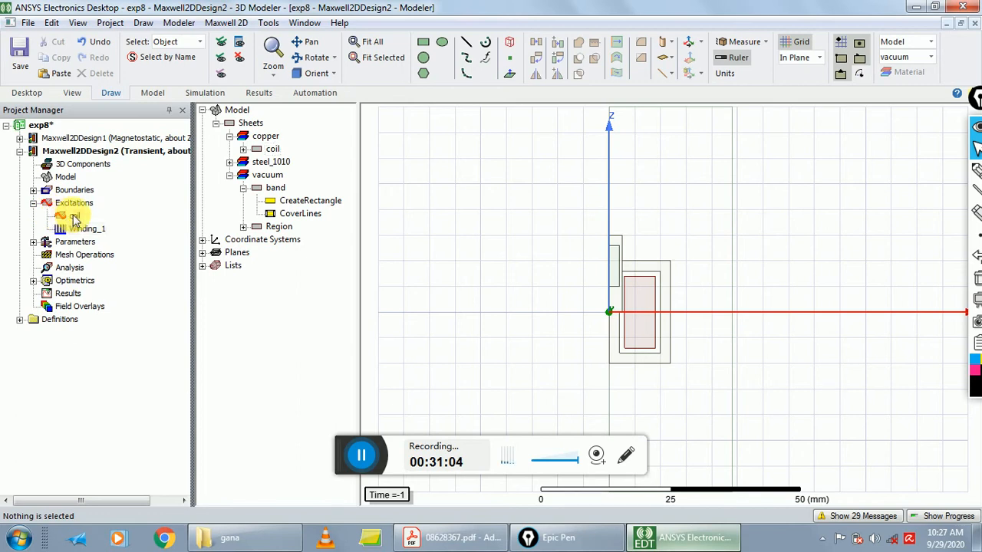
pyautogui.rightClick(75, 219)
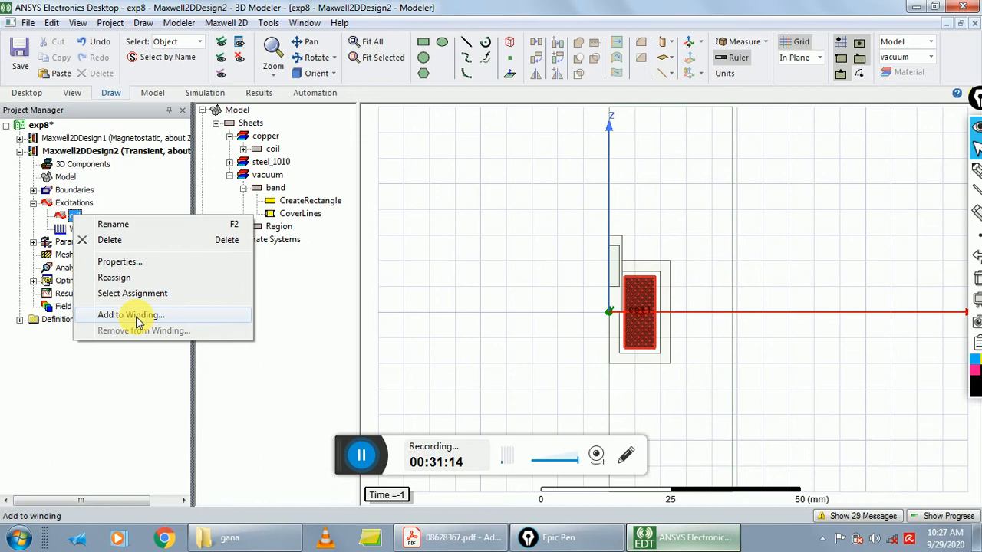
pyautogui.click(170, 189)
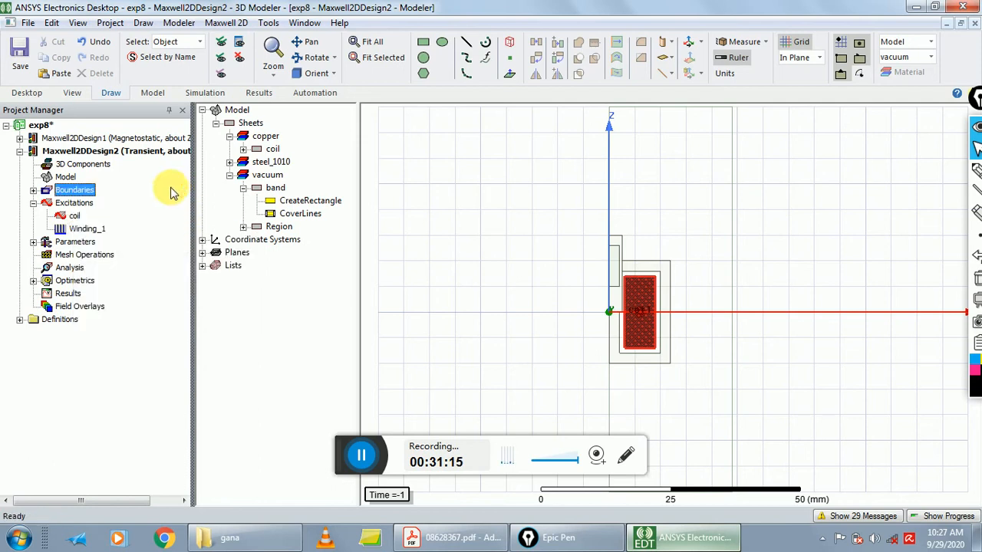
pyautogui.click(77, 230)
pyautogui.rightClick(77, 230)
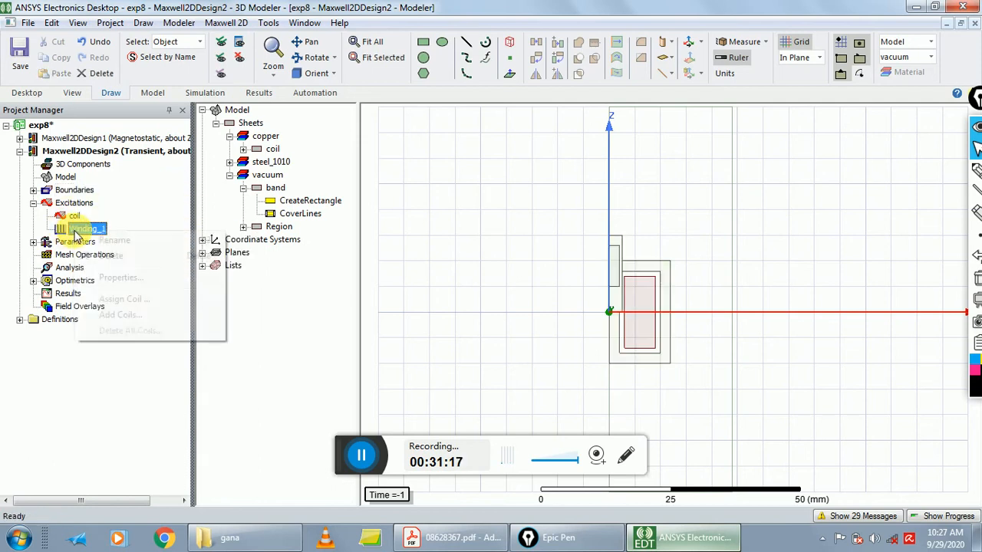
pyautogui.click(121, 315)
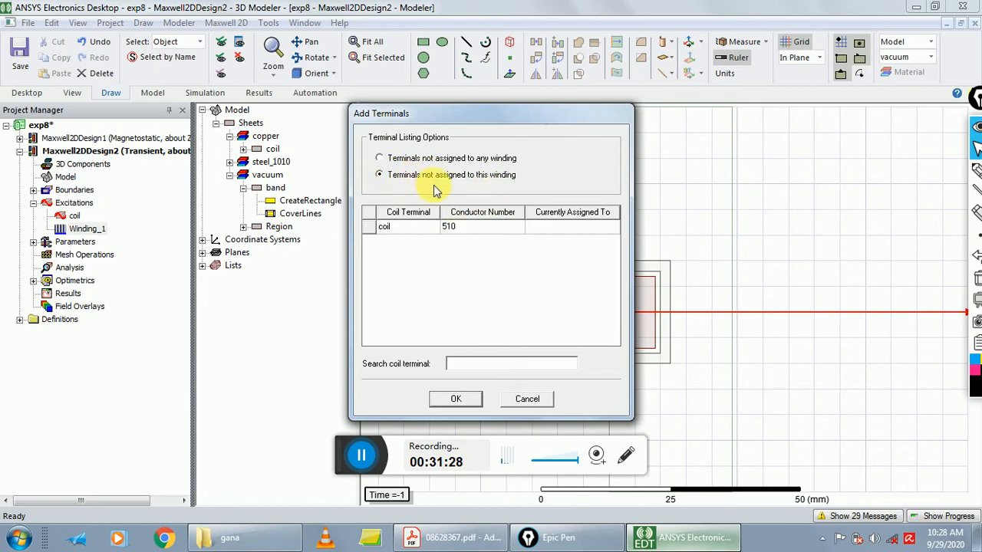
pyautogui.click(401, 226)
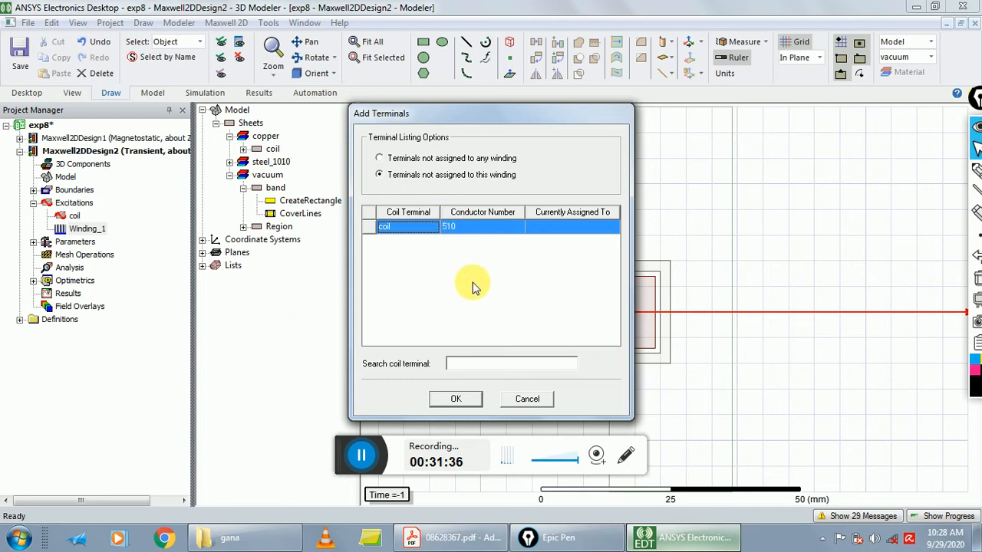
pyautogui.click(457, 400)
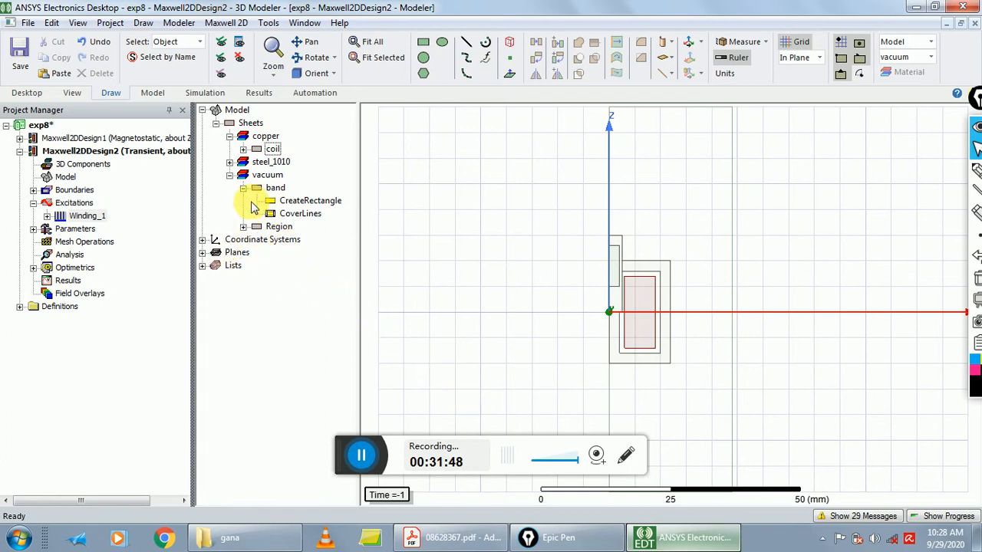
# Assign a motion band to the band sheet with translation along the negative Global Z direction
pyautogui.click(229, 175)
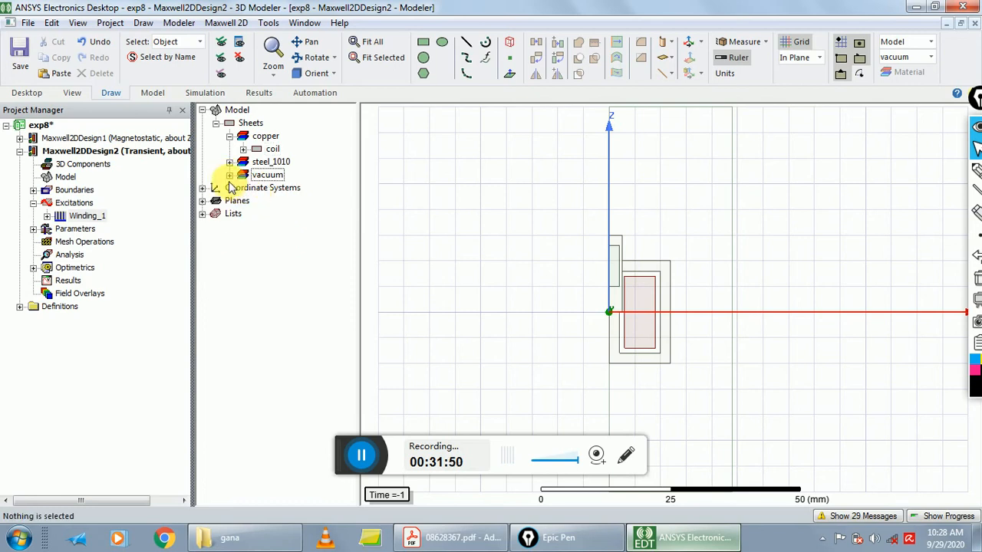
pyautogui.click(228, 175)
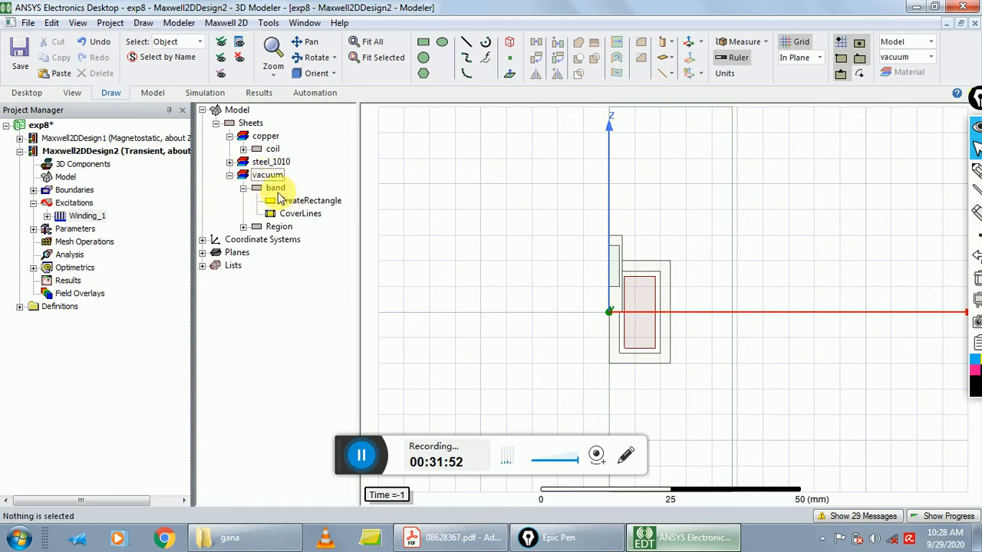
pyautogui.click(275, 189)
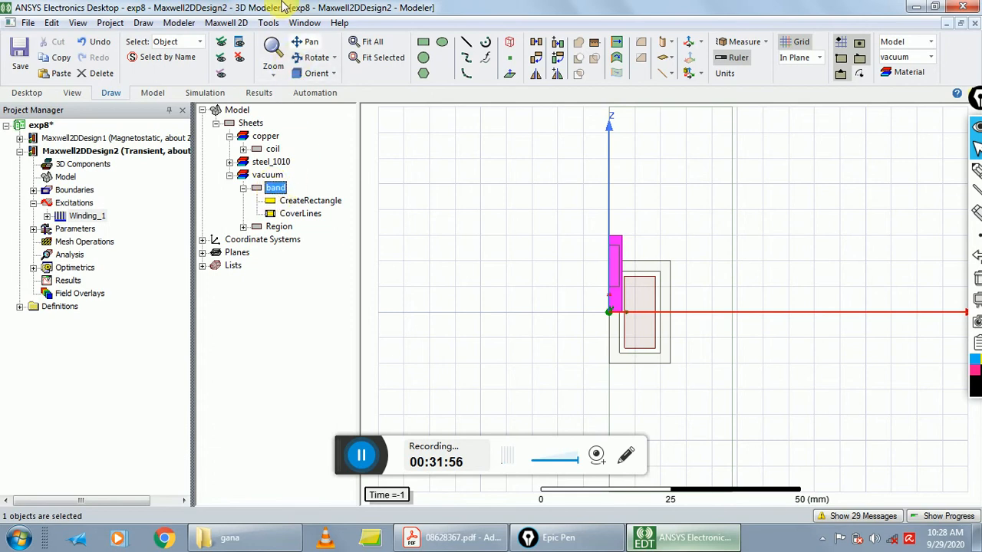
pyautogui.click(227, 26)
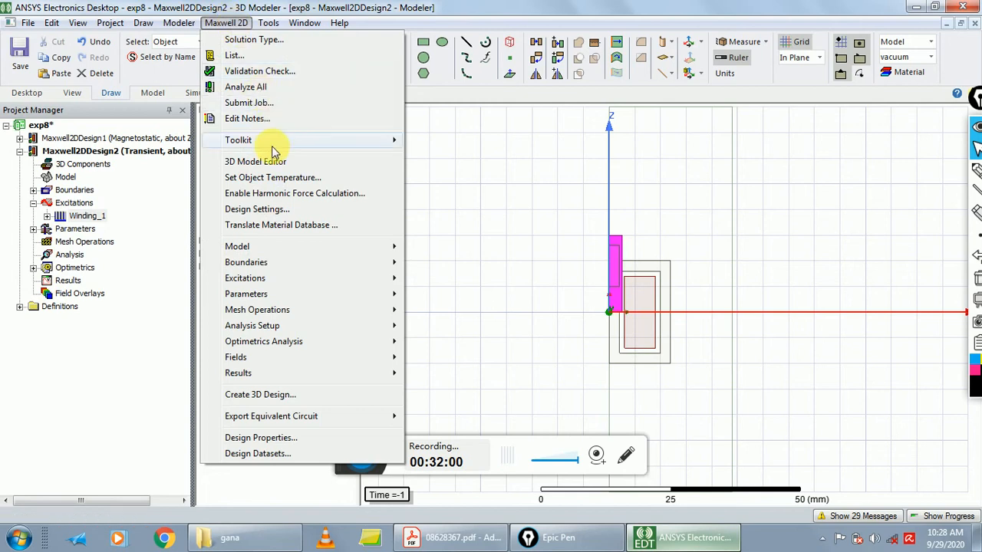
pyautogui.moveTo(278, 253)
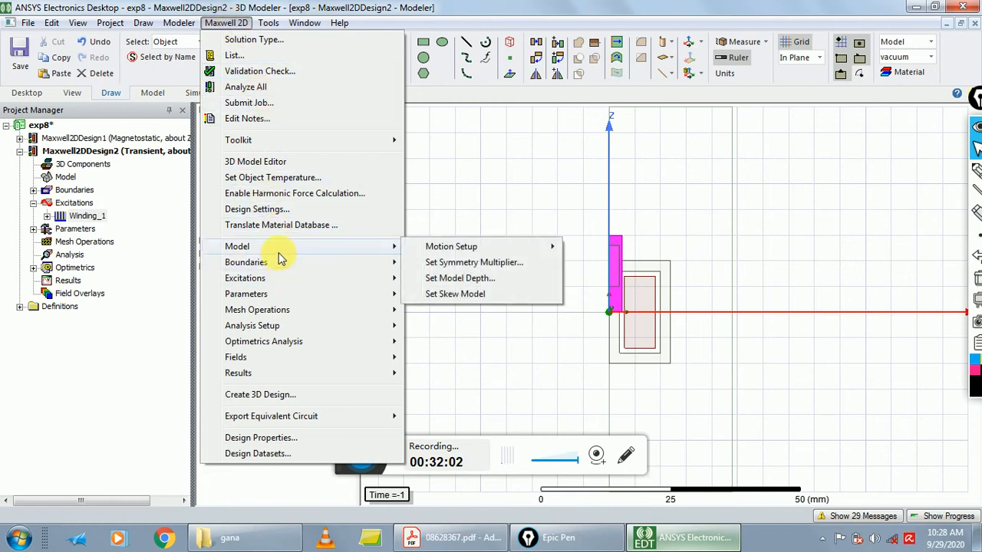
pyautogui.moveTo(449, 250)
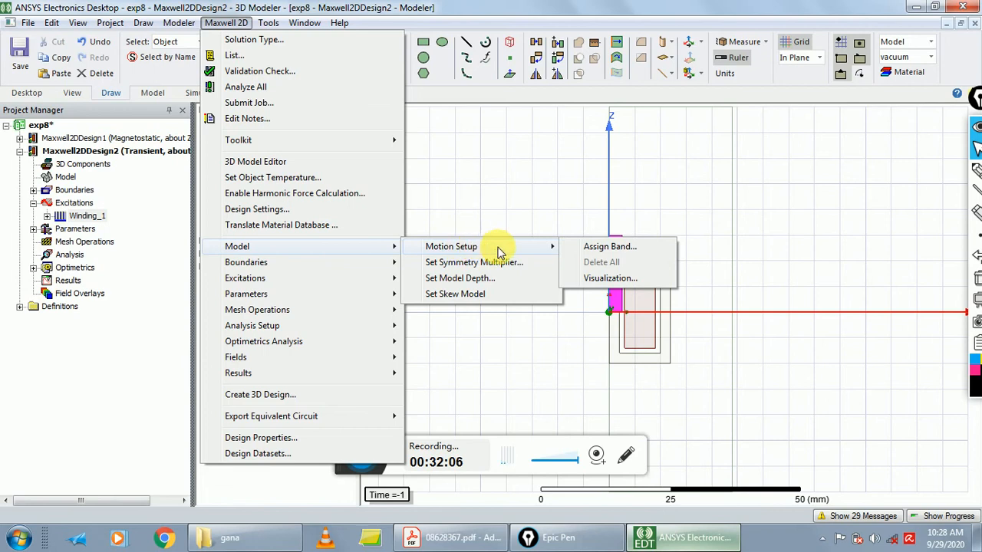
pyautogui.click(583, 249)
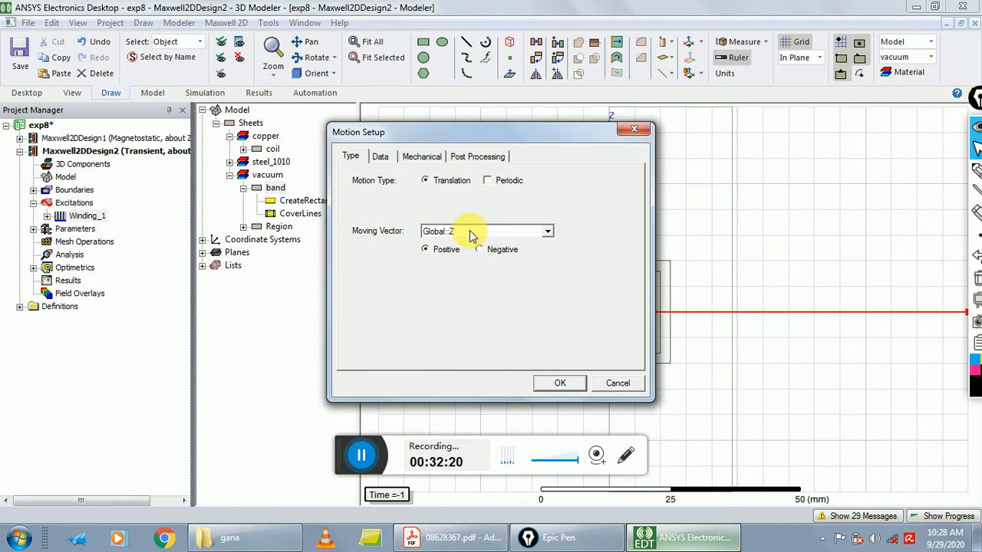
pyautogui.click(483, 250)
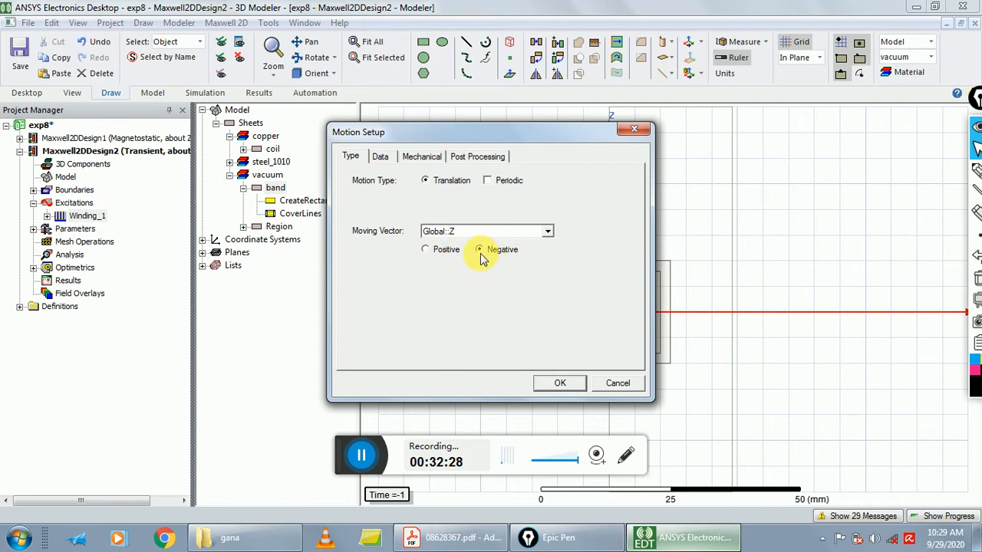
# Set the band's positive translation limit to 4.9 mm in the motion data
pyautogui.click(379, 156)
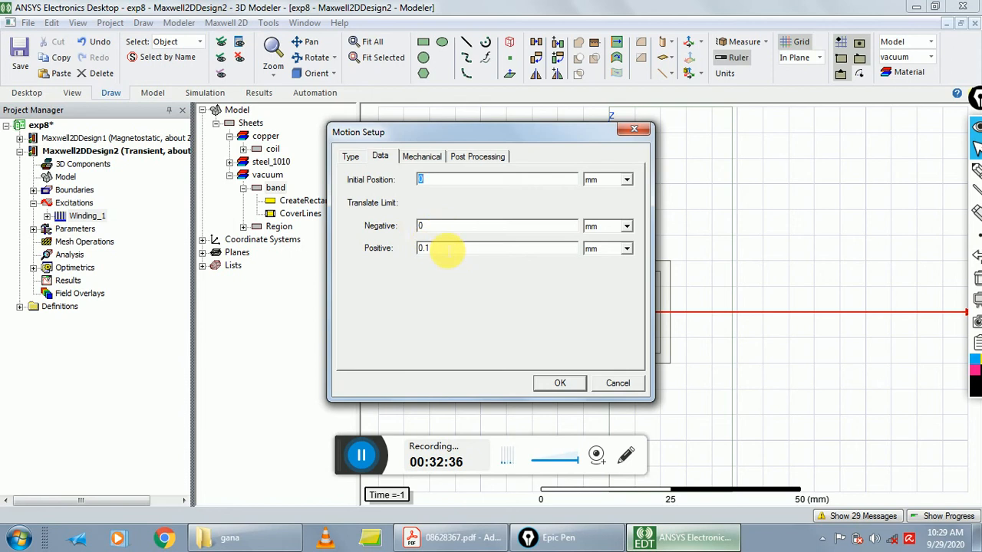
pyautogui.moveTo(438, 248); pyautogui.dragTo(405, 252)
pyautogui.write('4.9')
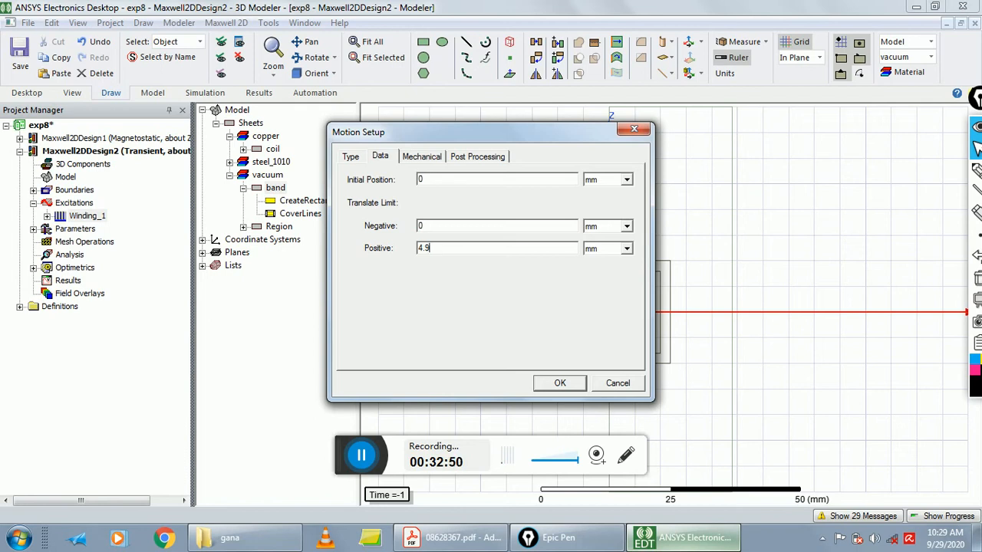
# Enable the mechanical transient for the band's motion and set the moving mass to 1 gram
pyautogui.click(432, 157)
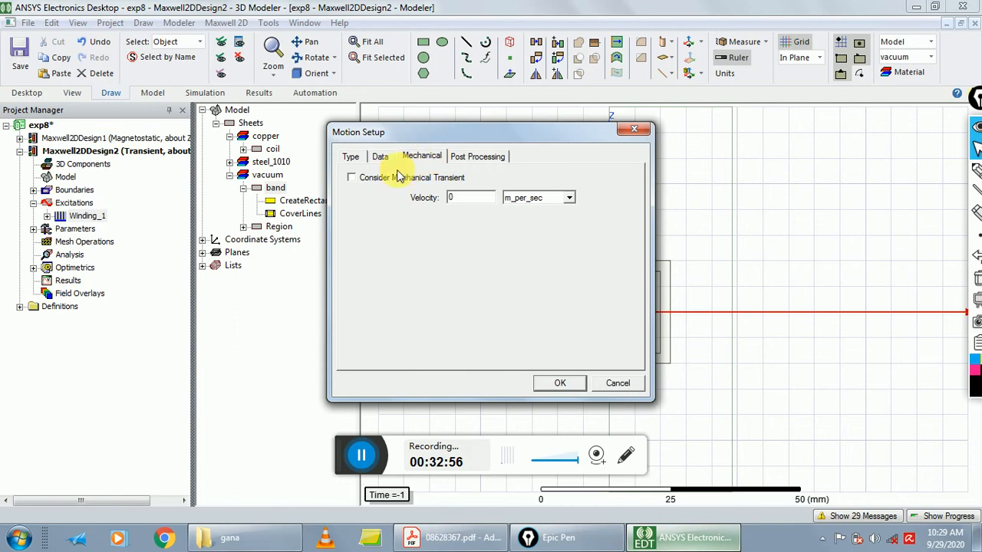
pyautogui.click(351, 177)
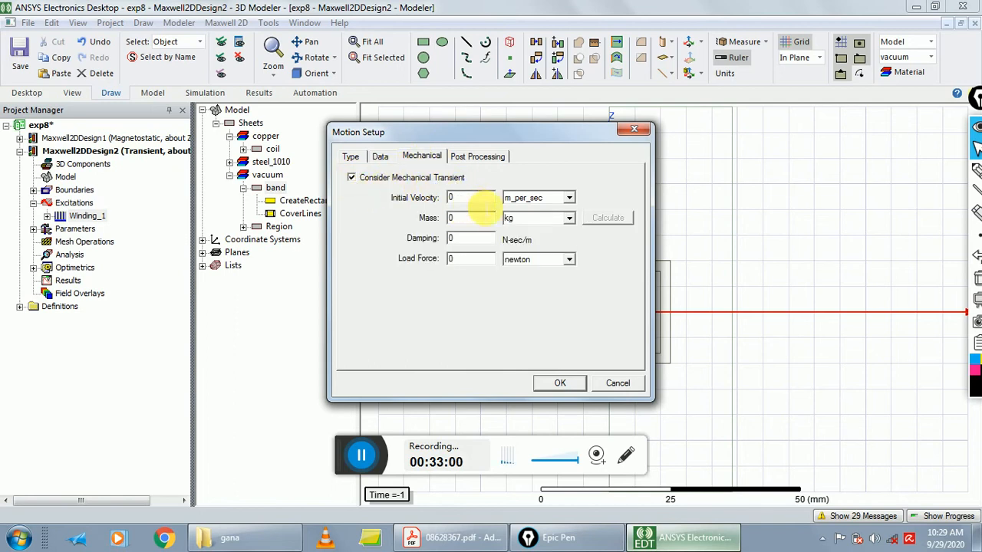
pyautogui.doubleClick(464, 219)
pyautogui.write('1')
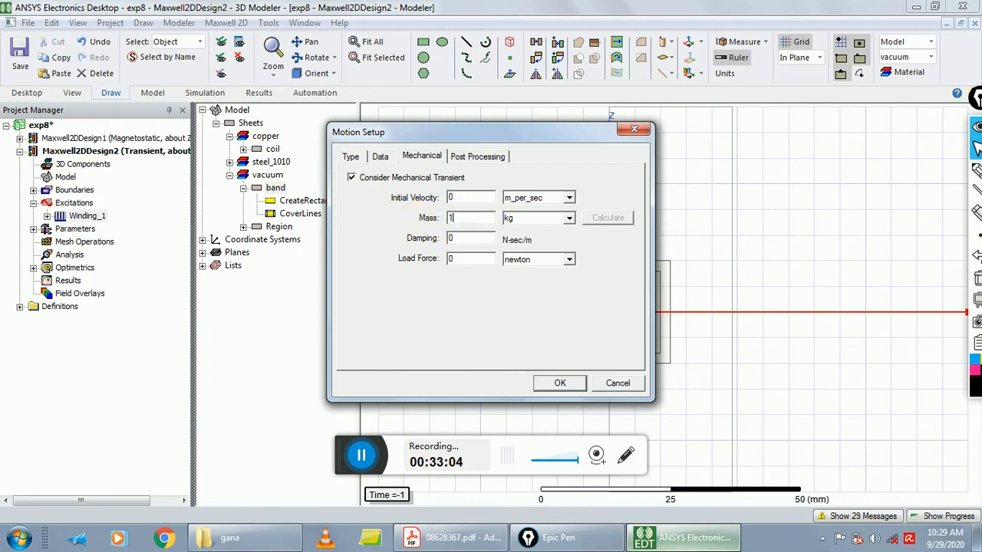
pyautogui.click(548, 220)
pyautogui.click(512, 260)
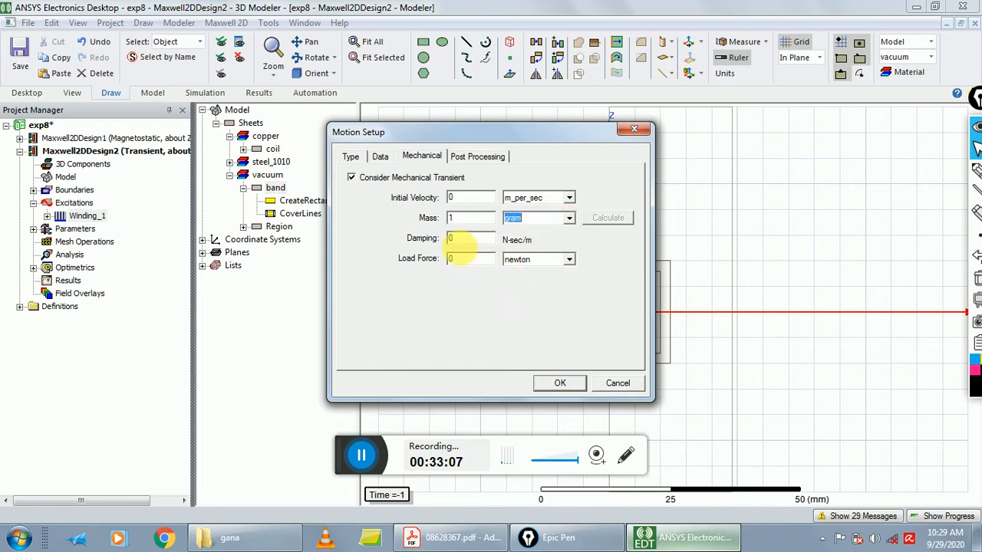
# Set the band's load force to -1000*Position-1 newton and accept the motion setup
pyautogui.click(491, 260)
pyautogui.moveTo(481, 259); pyautogui.dragTo(425, 264)
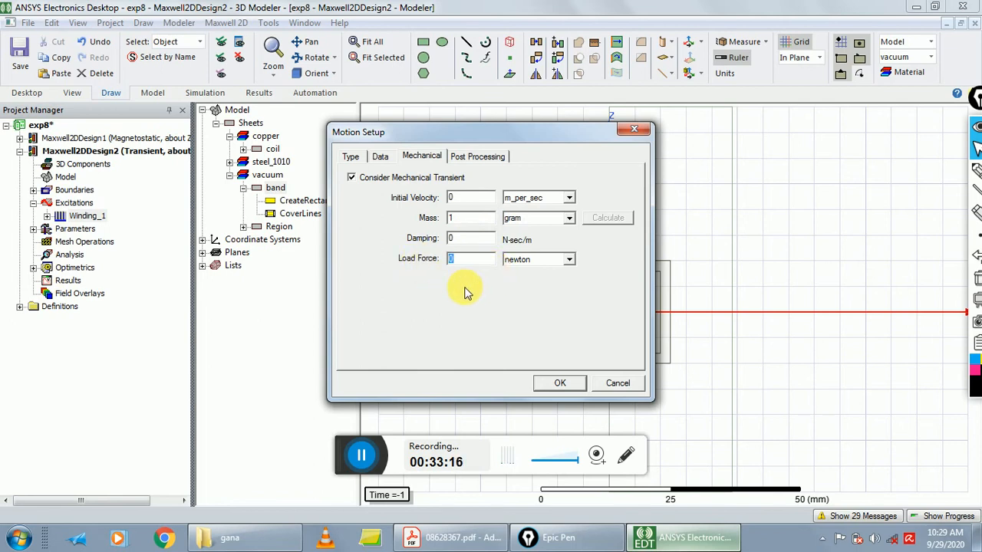
pyautogui.write('-')
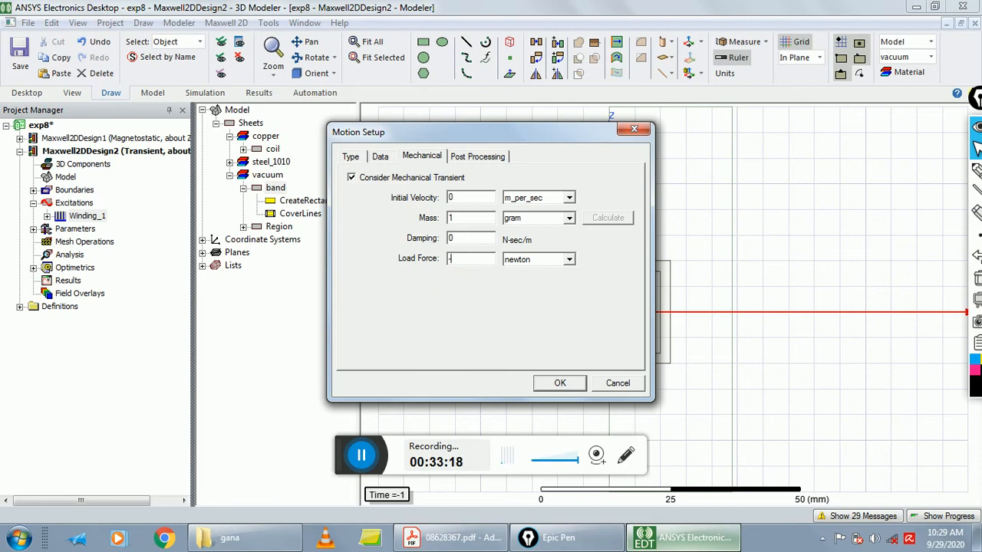
pyautogui.write('1000')
pyautogui.write('*postion')
pyautogui.click(485, 259)
pyautogui.write('i')
pyautogui.write('P')
pyautogui.press('Right')
pyautogui.press('Right')
pyautogui.press('Right')
pyautogui.press('Right')
pyautogui.press('Right')
pyautogui.write('-1')
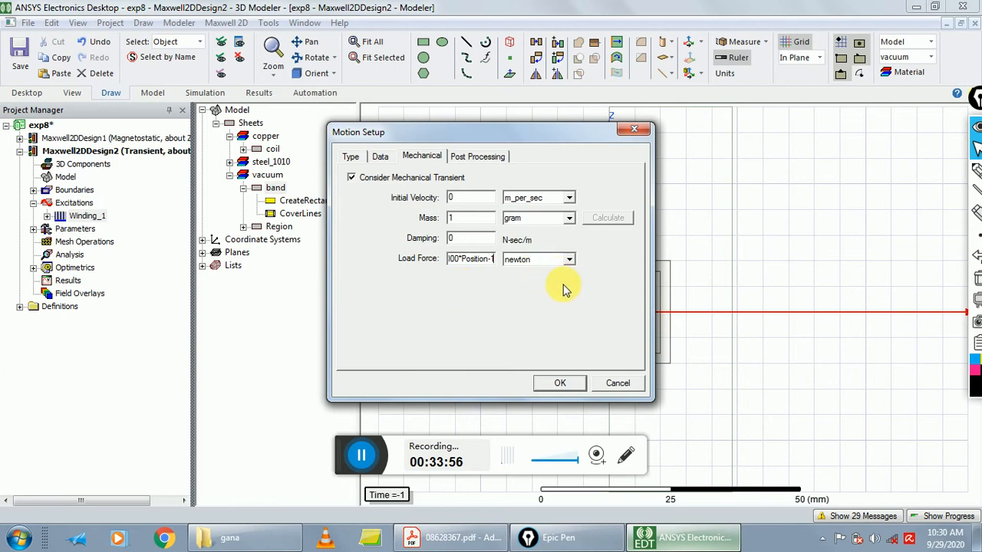
pyautogui.click(556, 384)
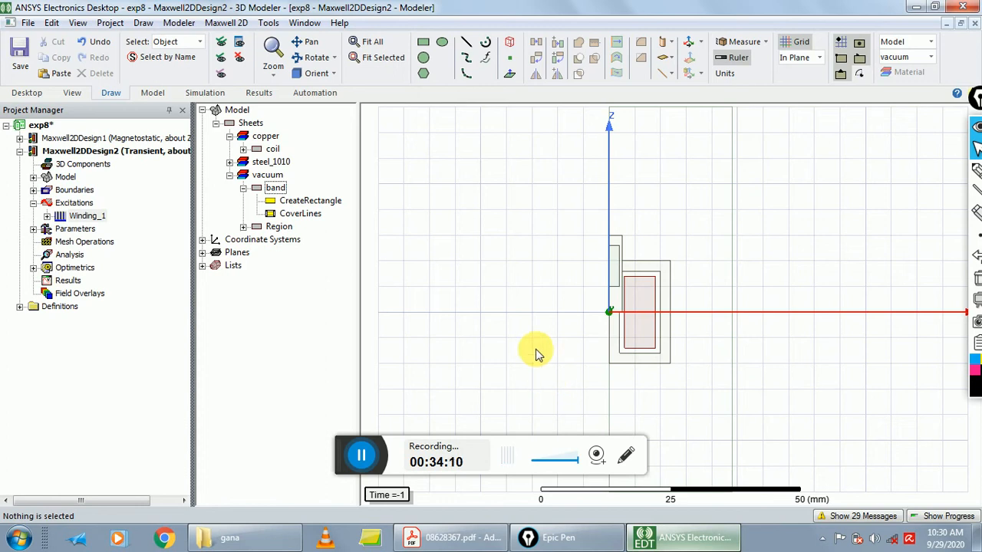
# Assign a length-based mesh operation inside the band sheet and name it Band_Length
pyautogui.click(272, 190)
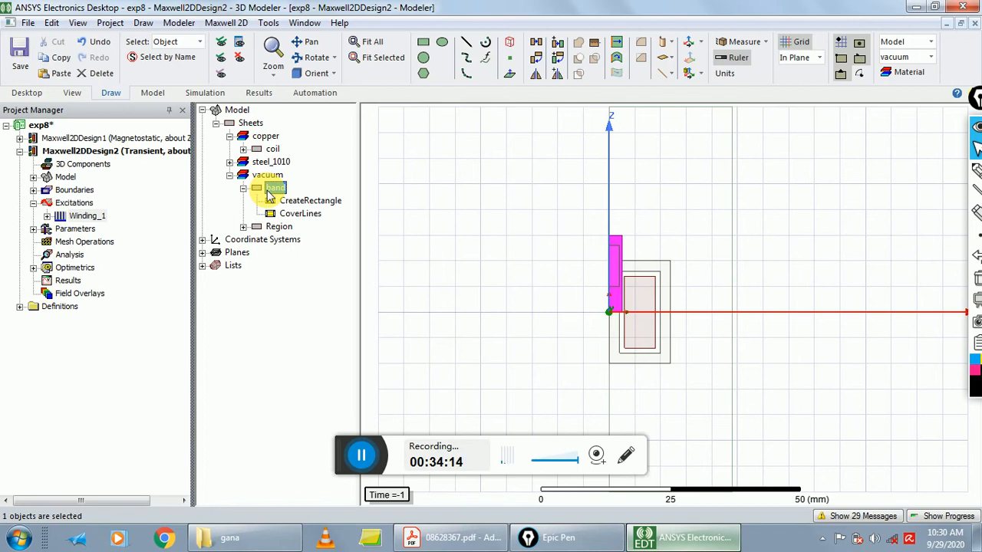
pyautogui.click(265, 193)
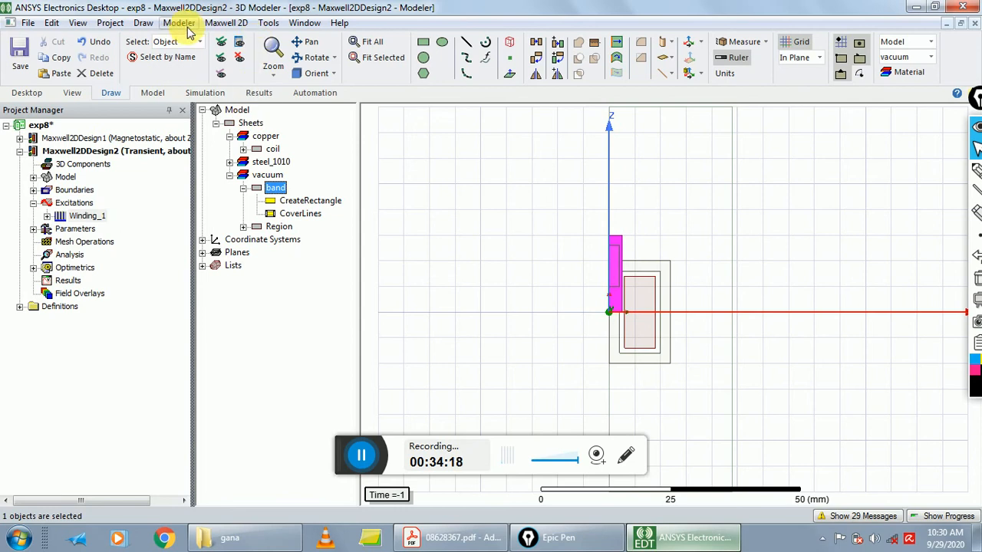
pyautogui.click(228, 25)
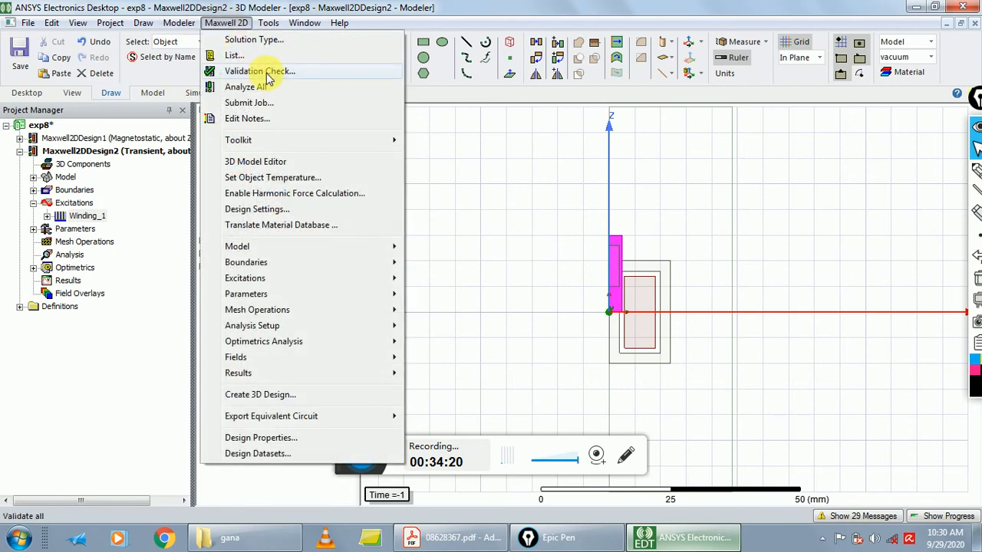
pyautogui.moveTo(281, 309)
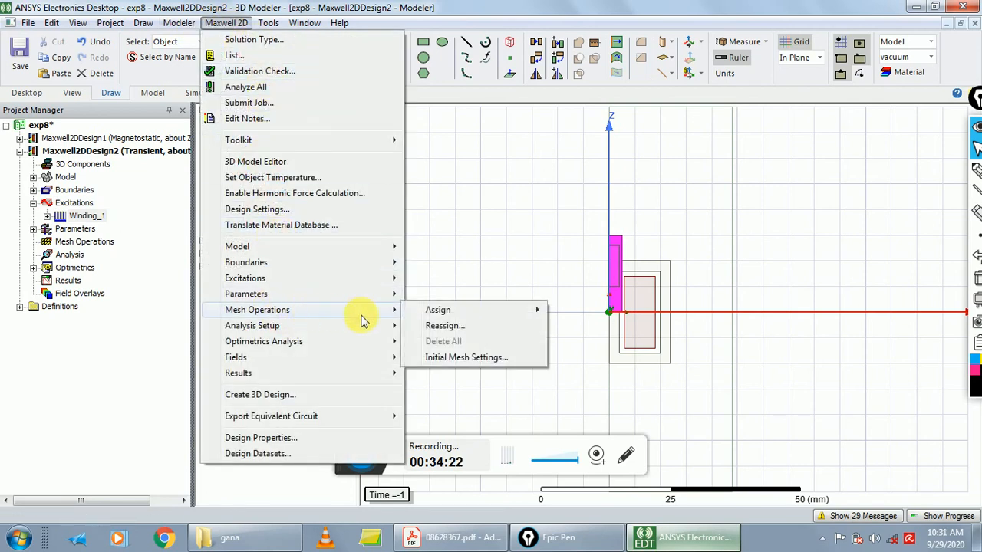
pyautogui.moveTo(452, 314)
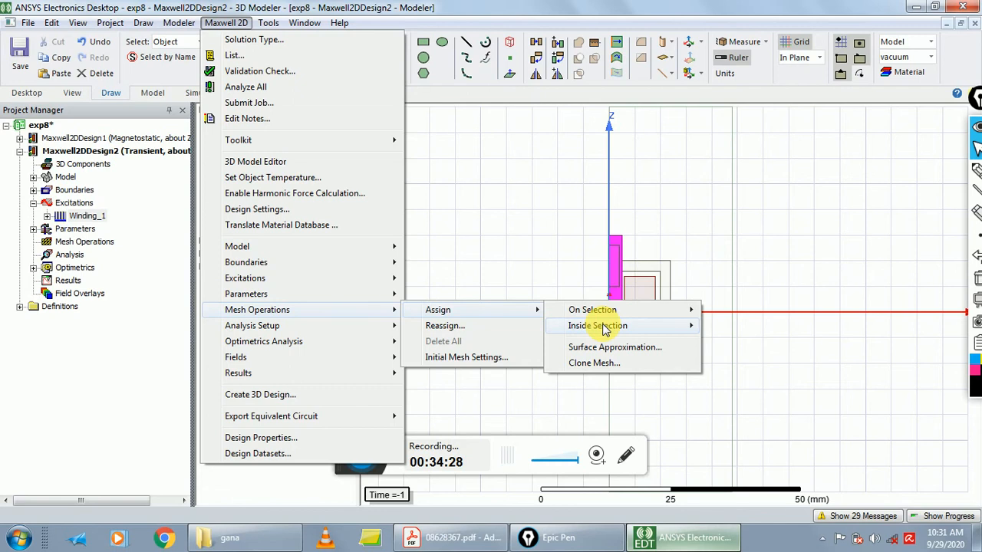
pyautogui.moveTo(605, 328)
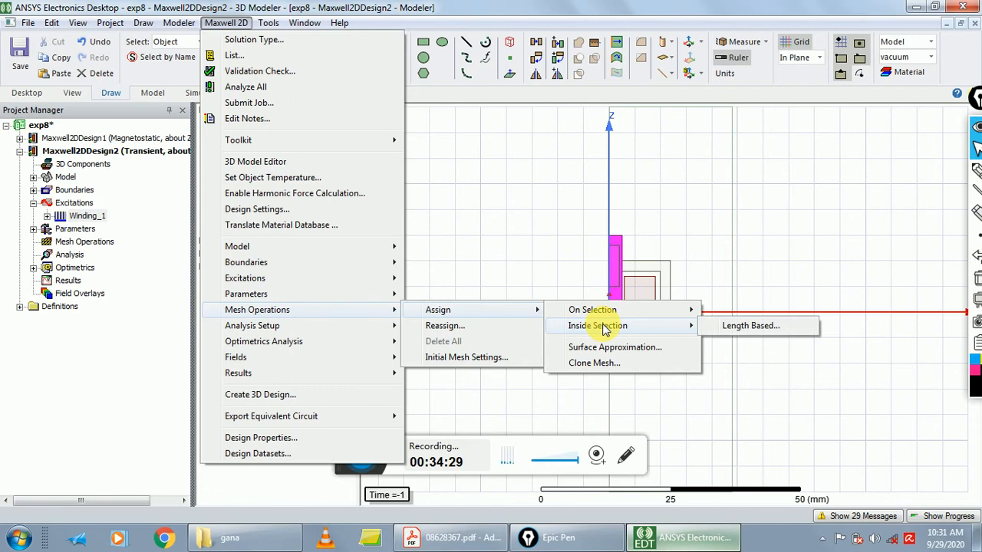
pyautogui.click(729, 326)
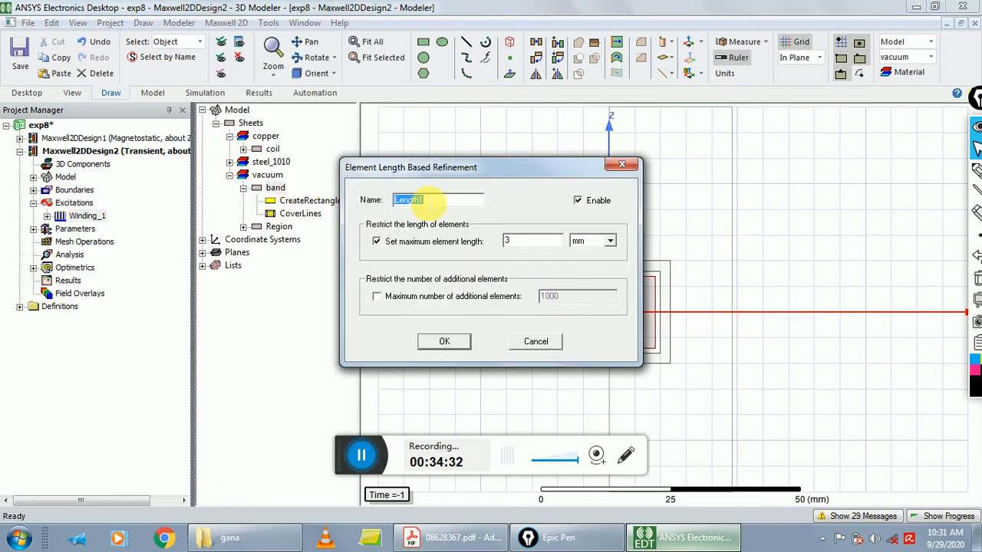
pyautogui.click(441, 206)
pyautogui.press('Left')
pyautogui.click(395, 200)
pyautogui.write('Band_')
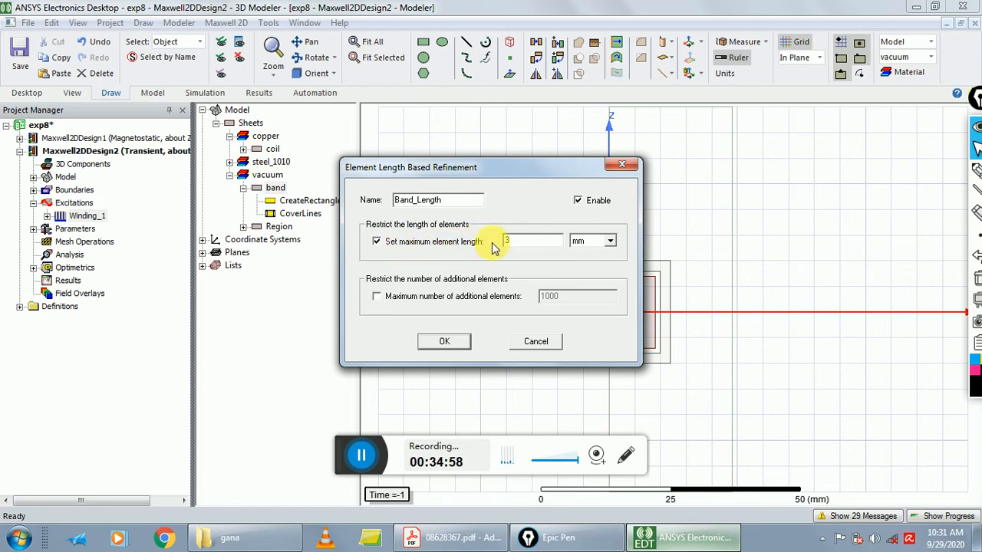
# Set the maximum element length of the Band_Length refinement to 0.1 mm and accept it
pyautogui.moveTo(537, 240); pyautogui.dragTo(508, 241)
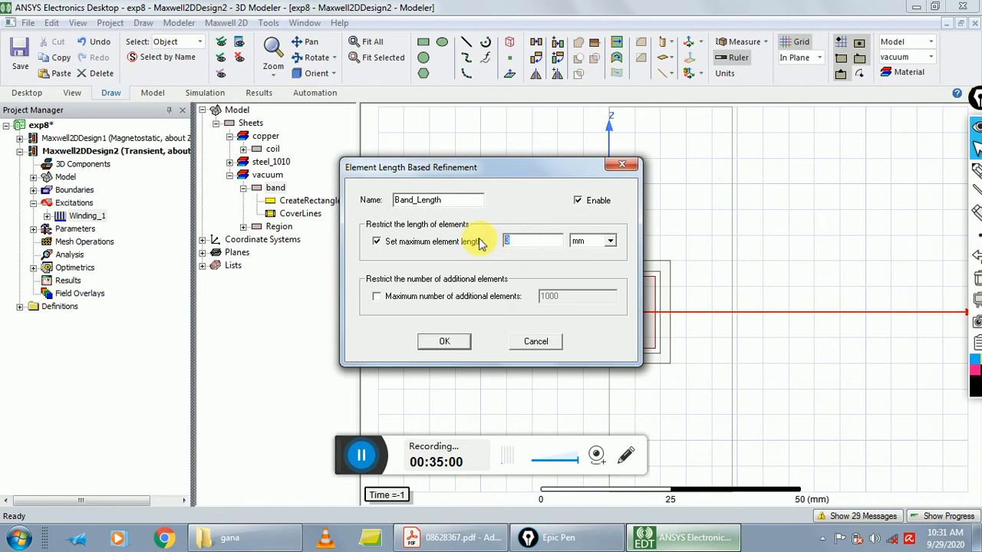
pyautogui.write('0.')
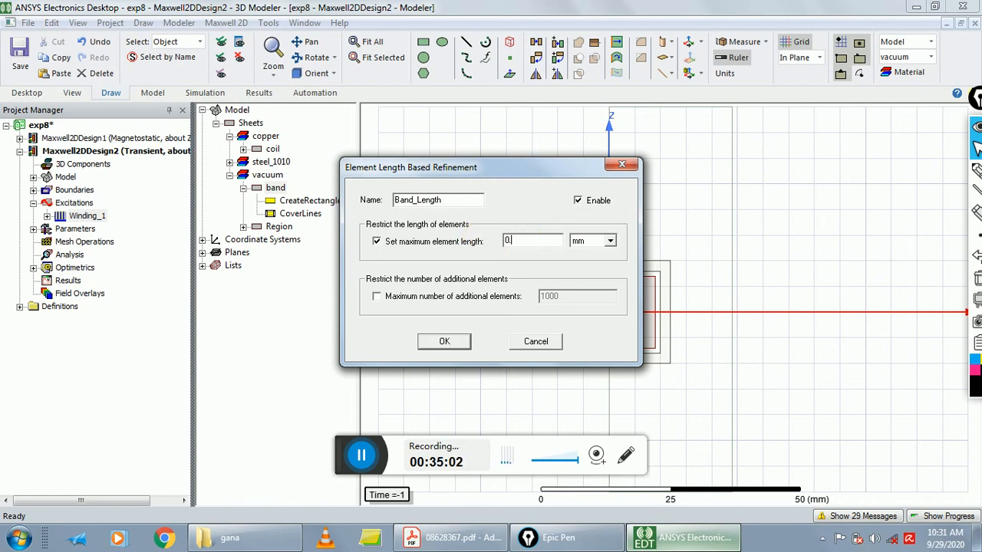
pyautogui.write('1')
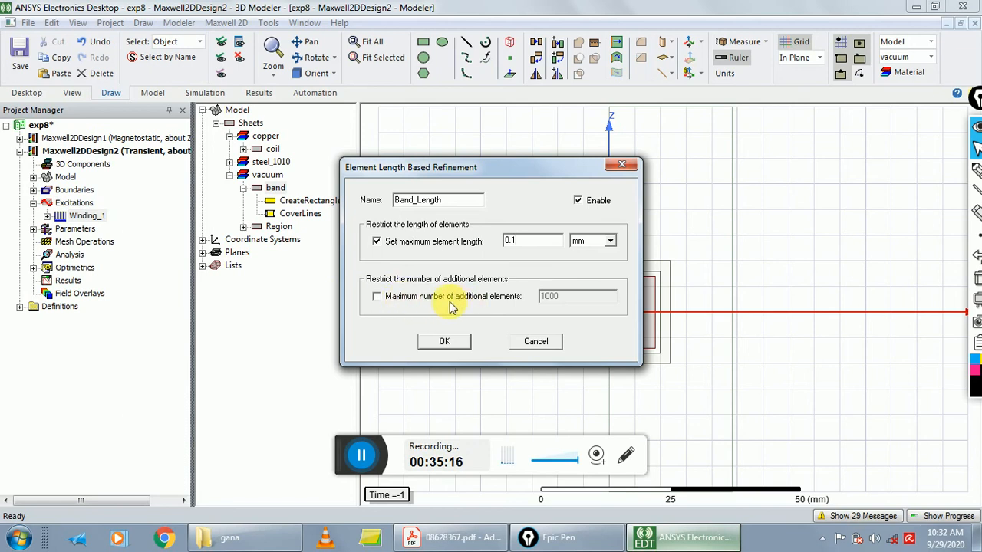
pyautogui.click(451, 344)
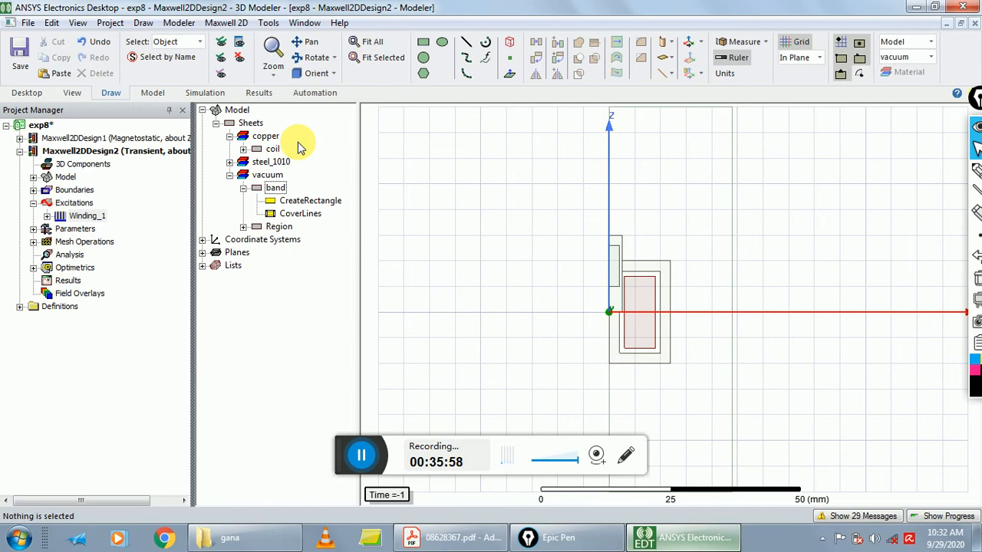
# Assign a length-based mesh operation inside the housing and anchor sheets and name it Steel_Length1
pyautogui.click(229, 162)
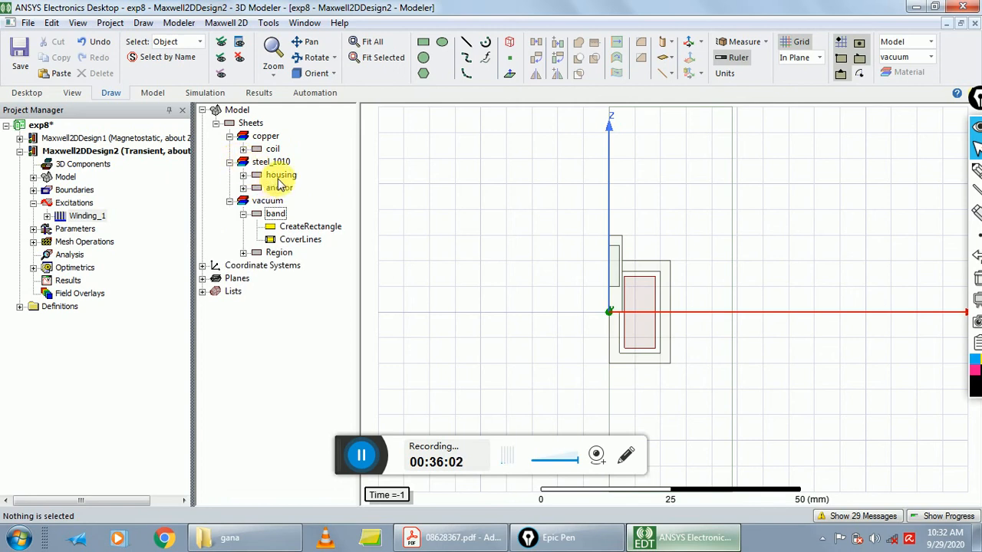
pyautogui.click(281, 175)
pyautogui.keyDown('ctrl'); pyautogui.click(287, 191); pyautogui.keyUp('ctrl')
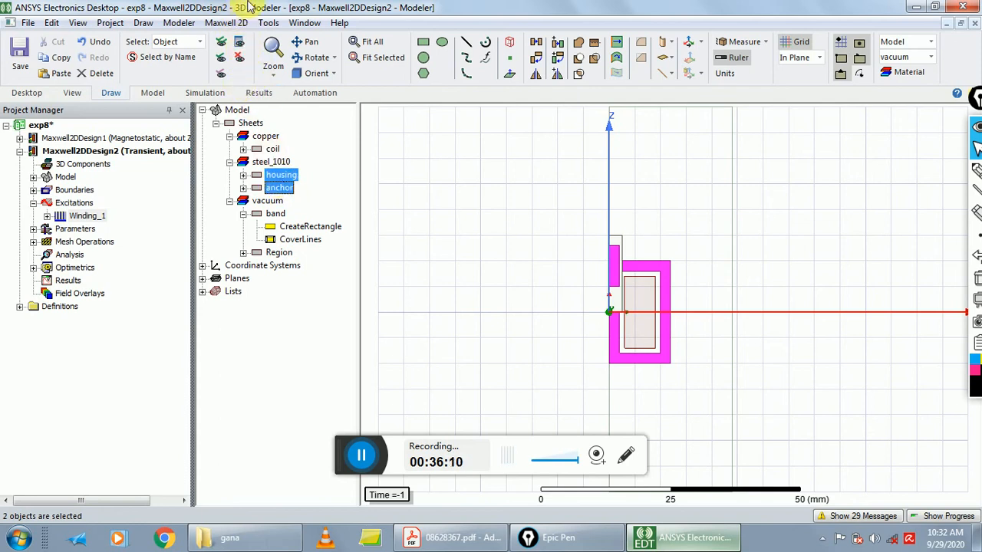
pyautogui.click(225, 25)
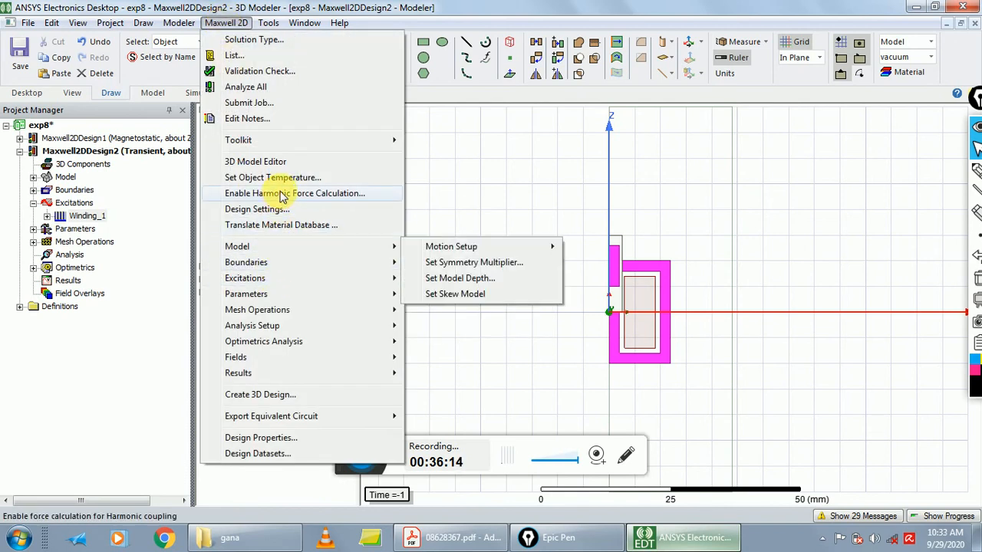
pyautogui.moveTo(267, 262)
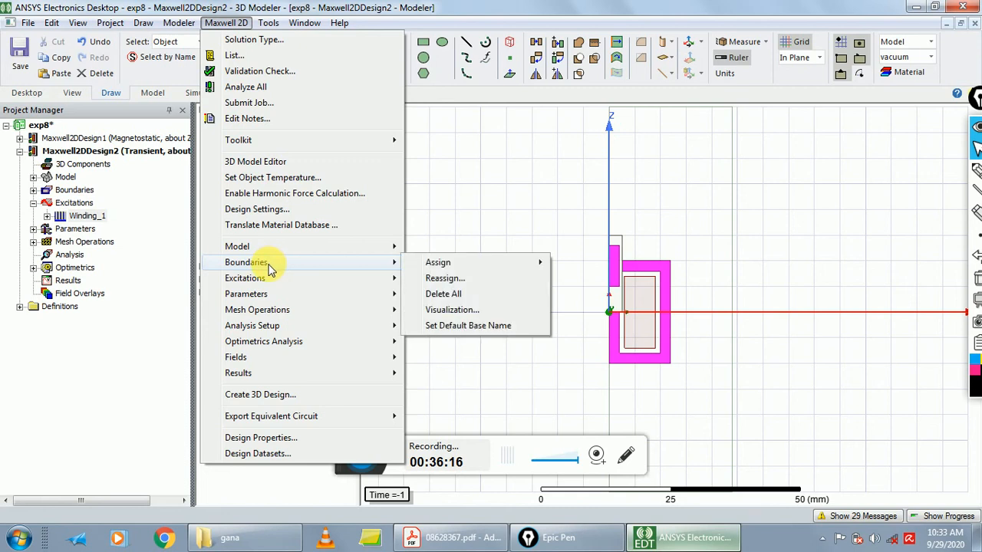
pyautogui.moveTo(269, 310)
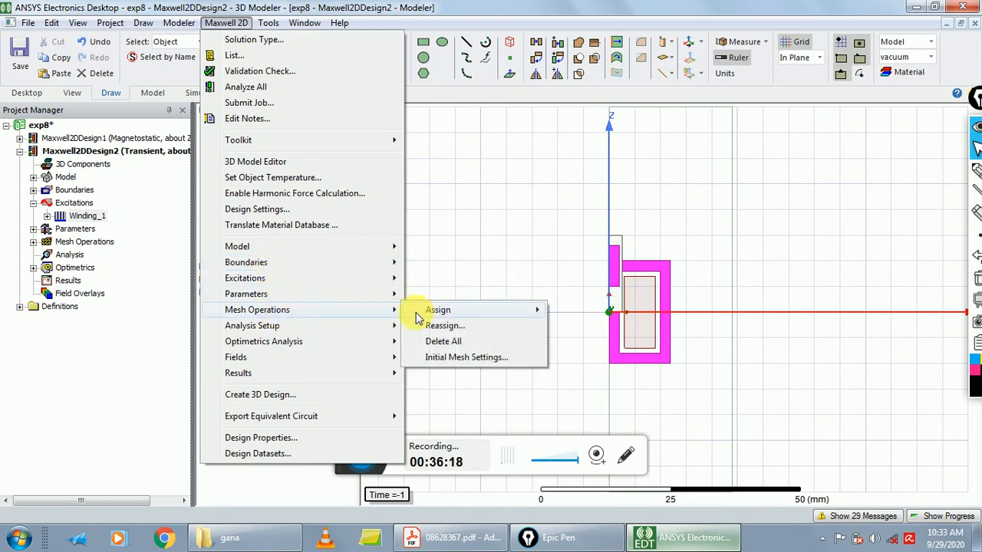
pyautogui.moveTo(443, 314)
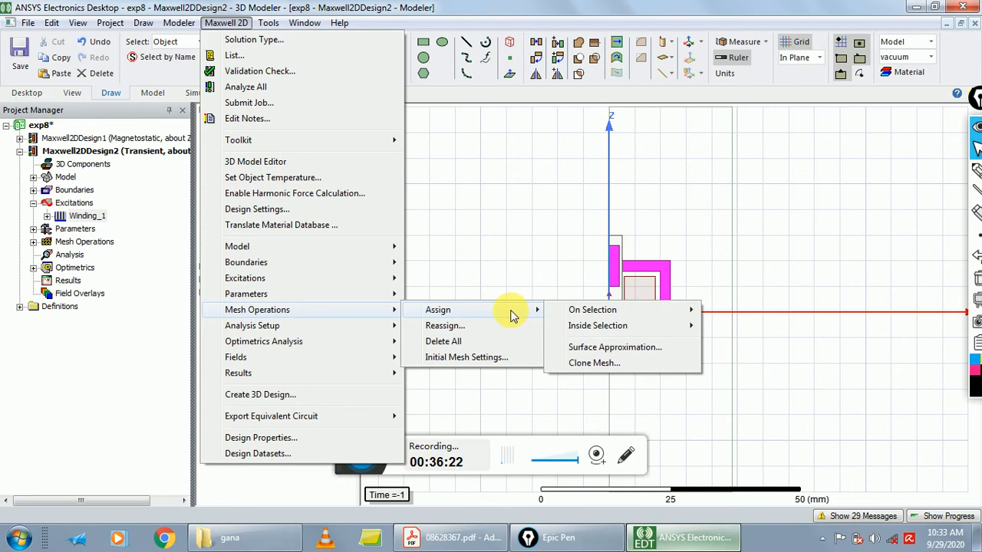
pyautogui.moveTo(690, 329)
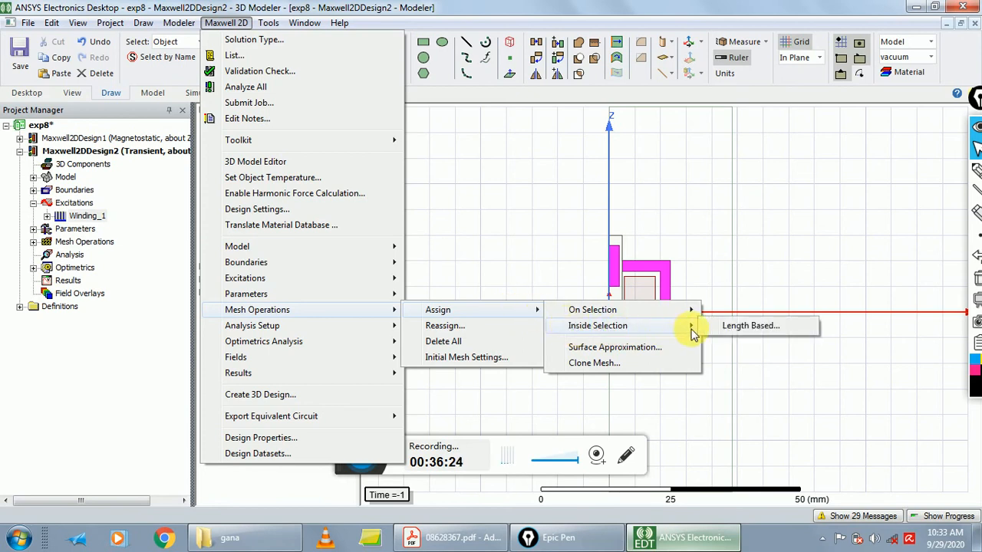
pyautogui.click(736, 326)
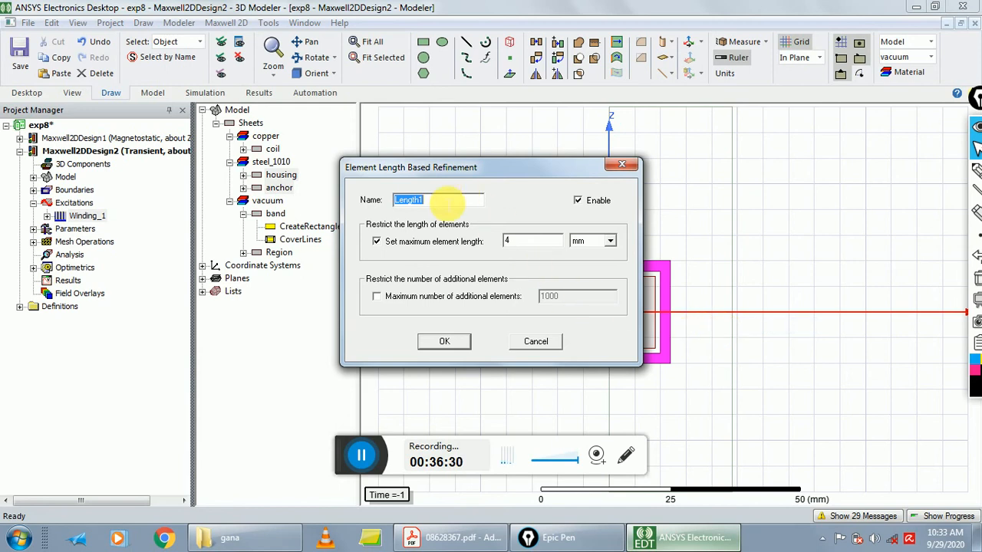
pyautogui.click(420, 204)
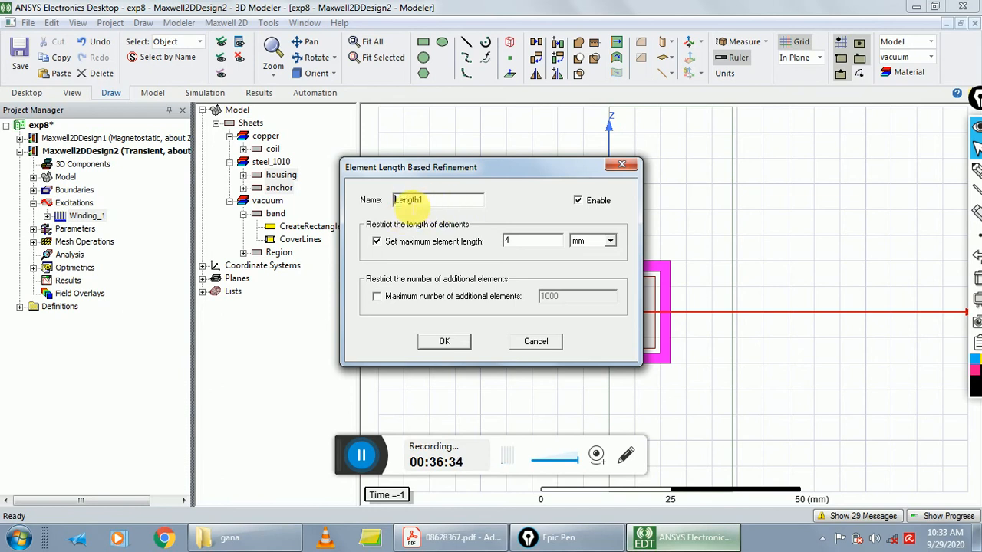
pyautogui.write('Stee')
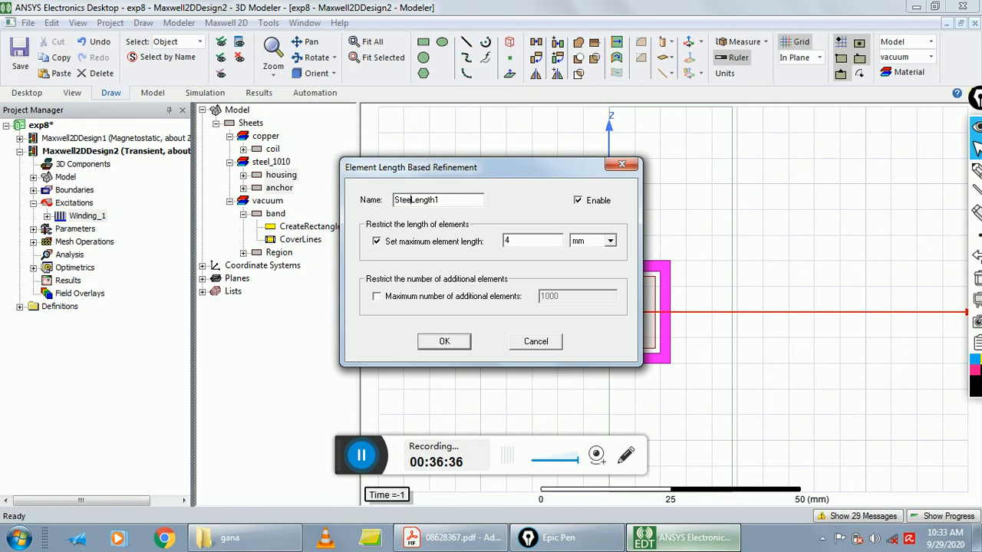
pyautogui.write('l_')
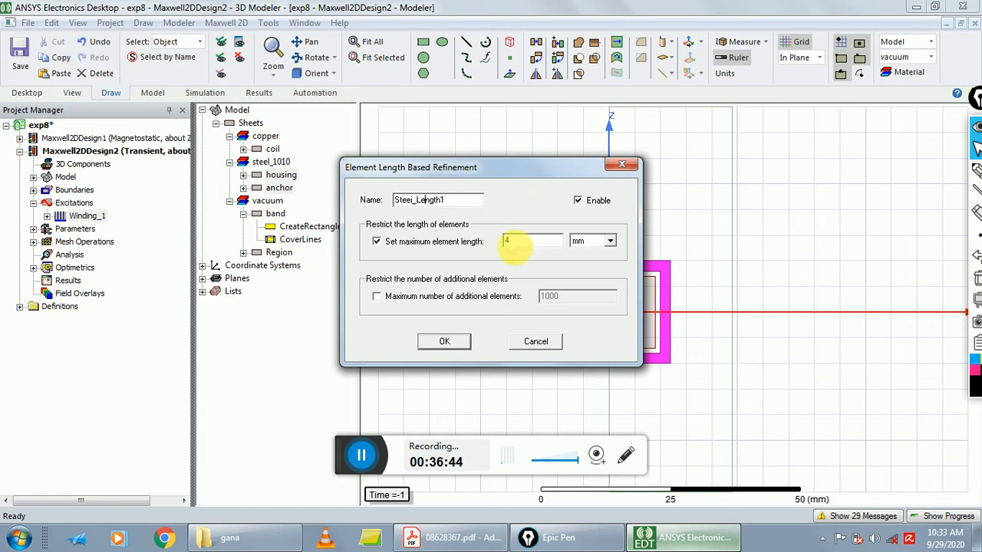
# Set the maximum element length of the Steel_Length1 refinement to 1 mm and accept it
pyautogui.moveTo(526, 246); pyautogui.dragTo(486, 248)
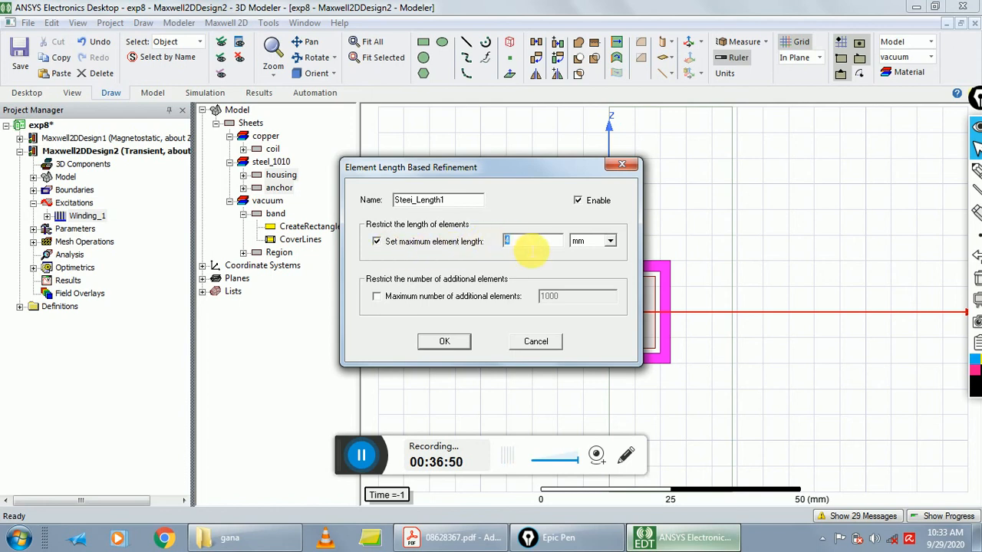
pyautogui.write('1')
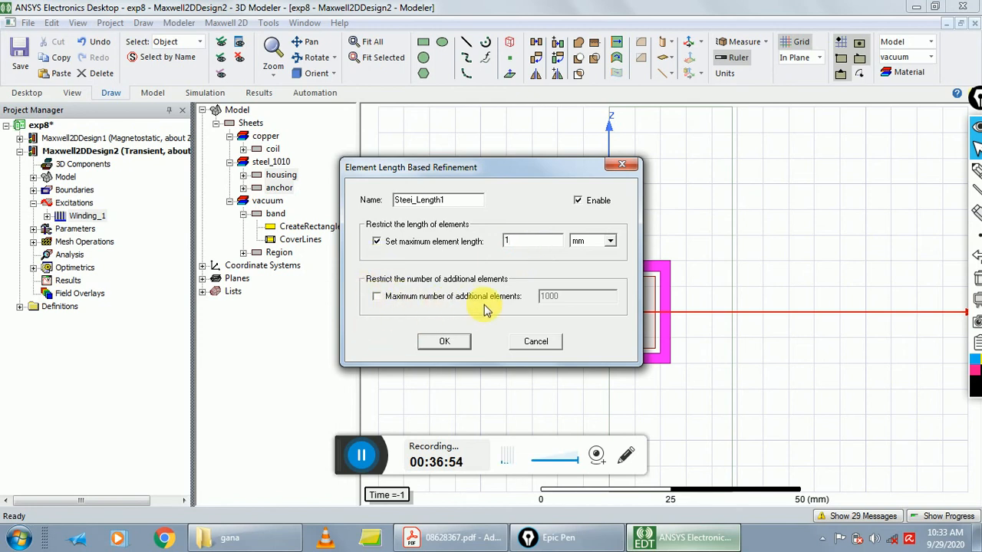
pyautogui.click(453, 343)
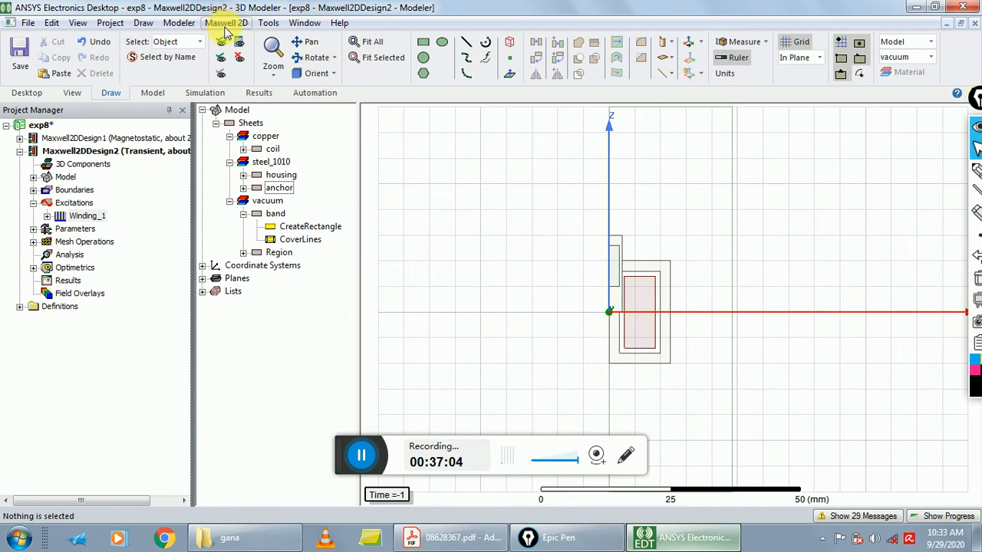
# Add a transient solution setup and set its stop time to 20 ms
pyautogui.click(226, 25)
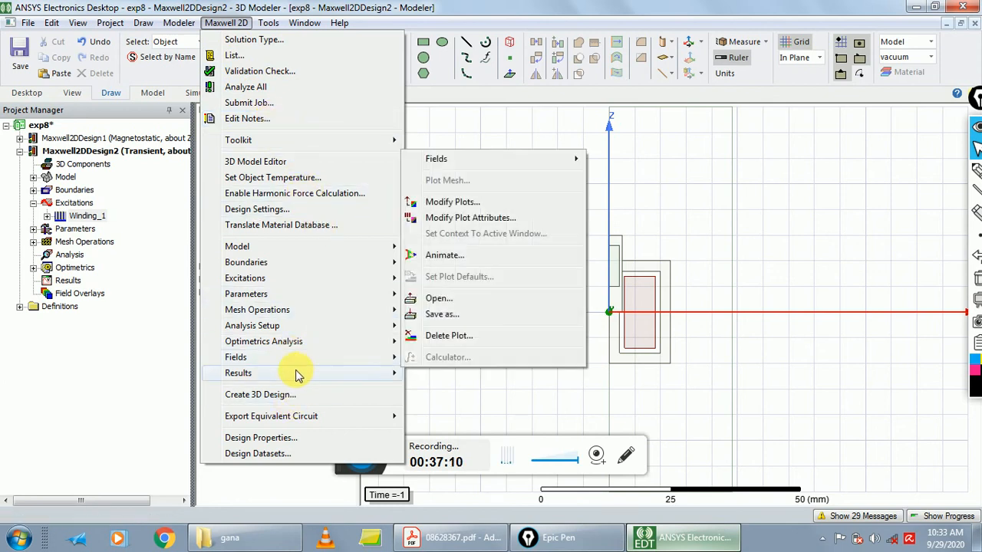
pyautogui.moveTo(312, 333)
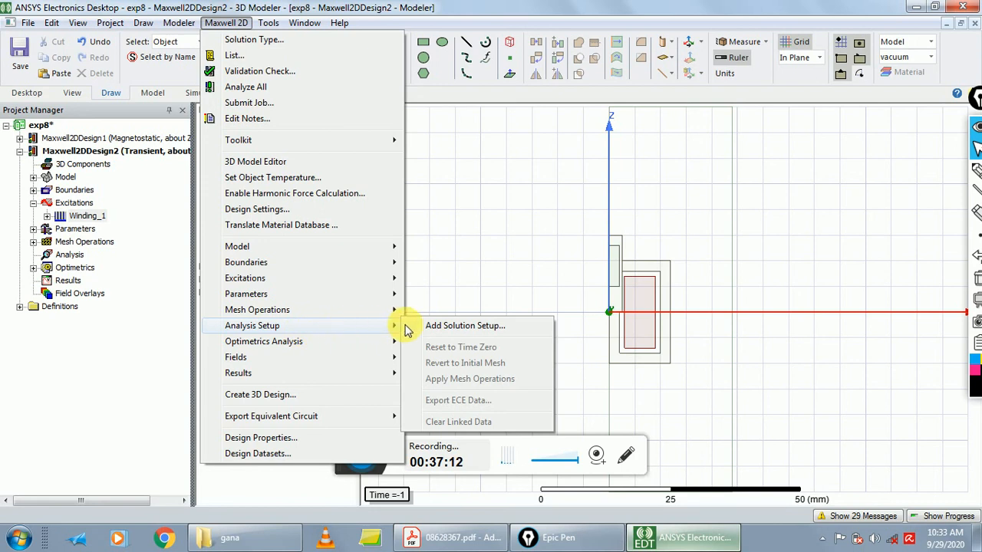
pyautogui.click(477, 328)
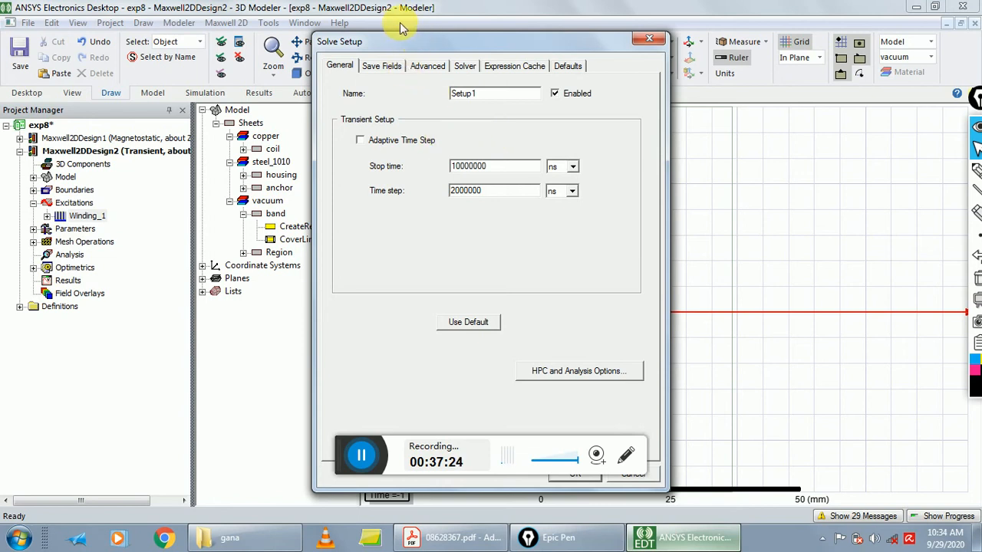
pyautogui.click(500, 170)
pyautogui.moveTo(500, 173); pyautogui.dragTo(421, 175)
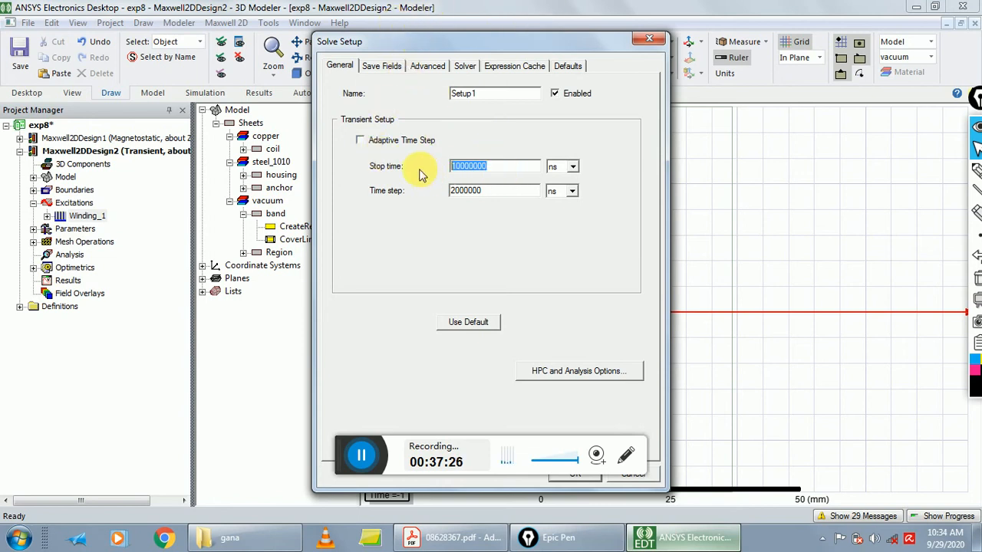
pyautogui.write('20m')
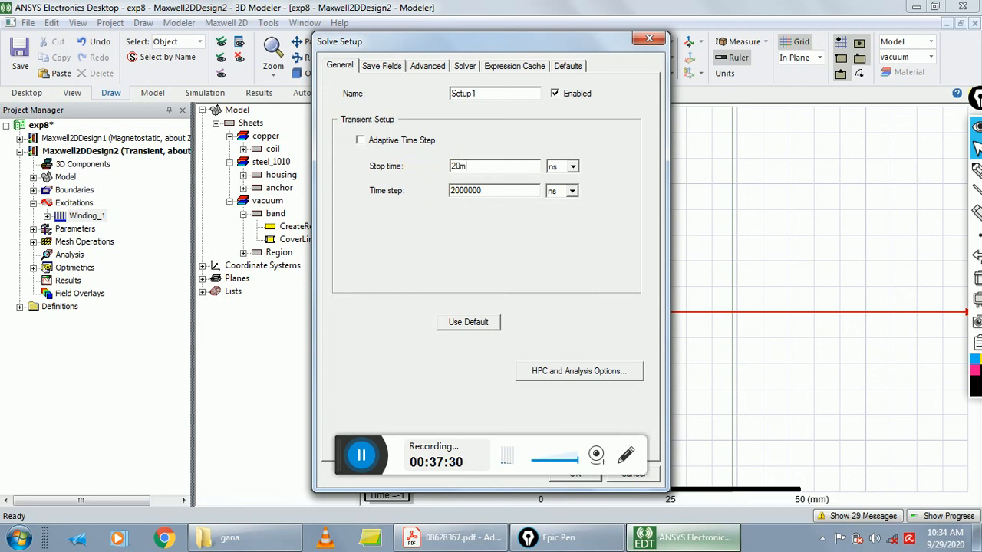
pyautogui.write('s')
pyautogui.click(568, 168)
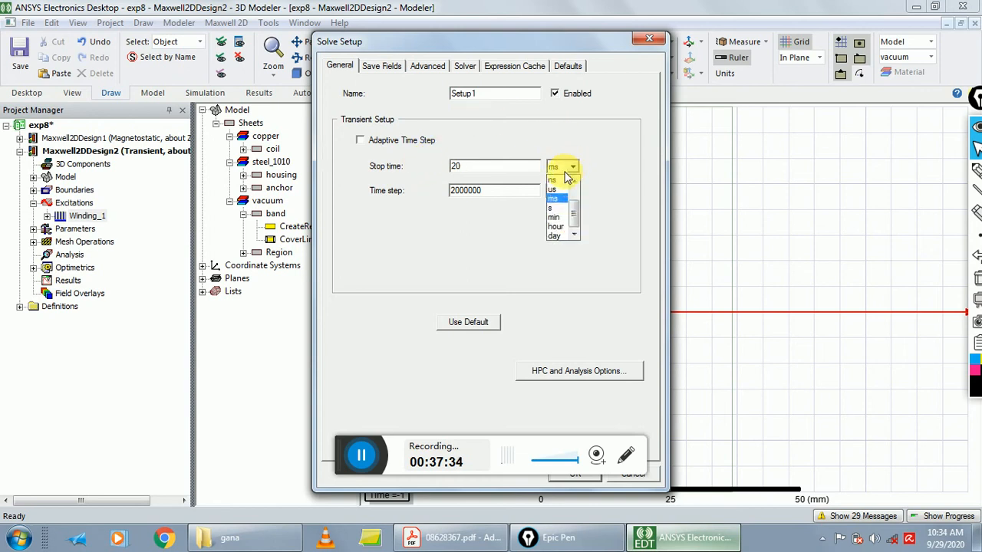
pyautogui.click(554, 198)
# Set the transient setup's time step to 0.2 ms
pyautogui.moveTo(499, 196); pyautogui.dragTo(429, 193)
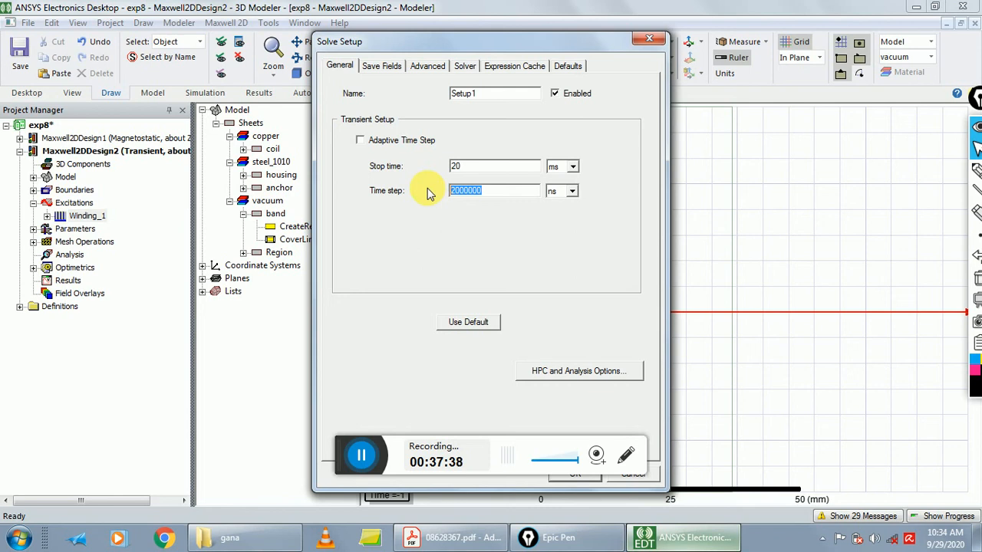
pyautogui.write('0.2')
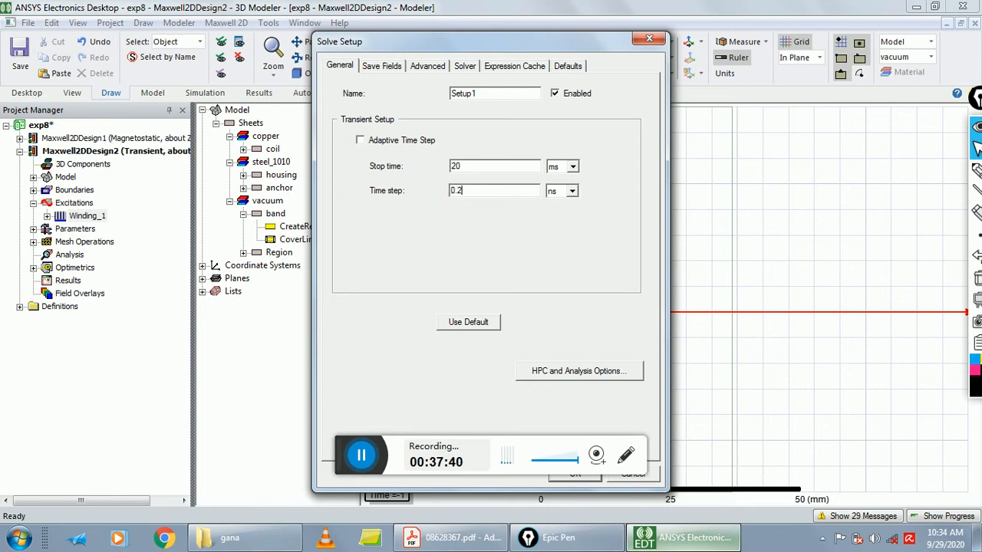
pyautogui.click(572, 191)
pyautogui.click(562, 222)
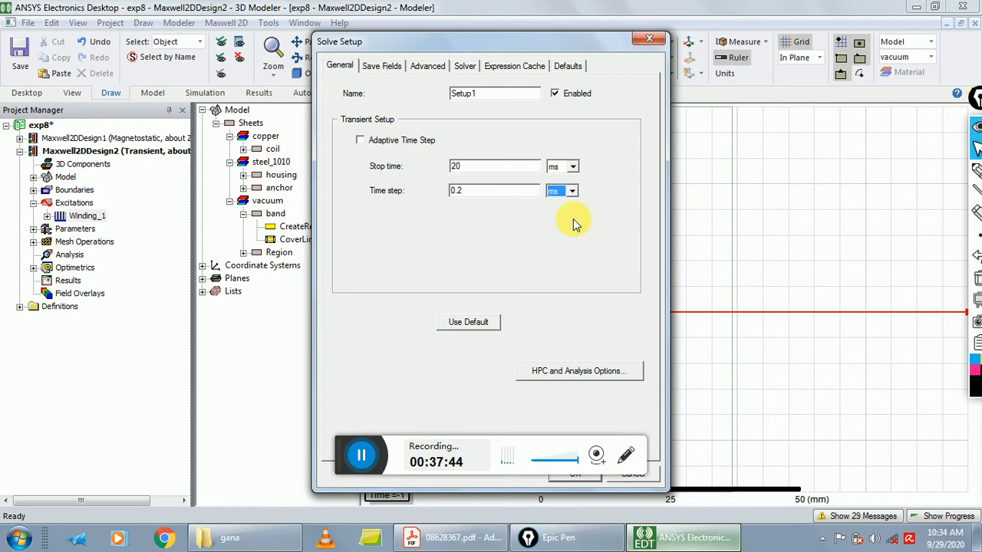
# Define the linear-step range for saving fields with a start in milliseconds at 0 and a stop of 20 ms
pyautogui.click(391, 66)
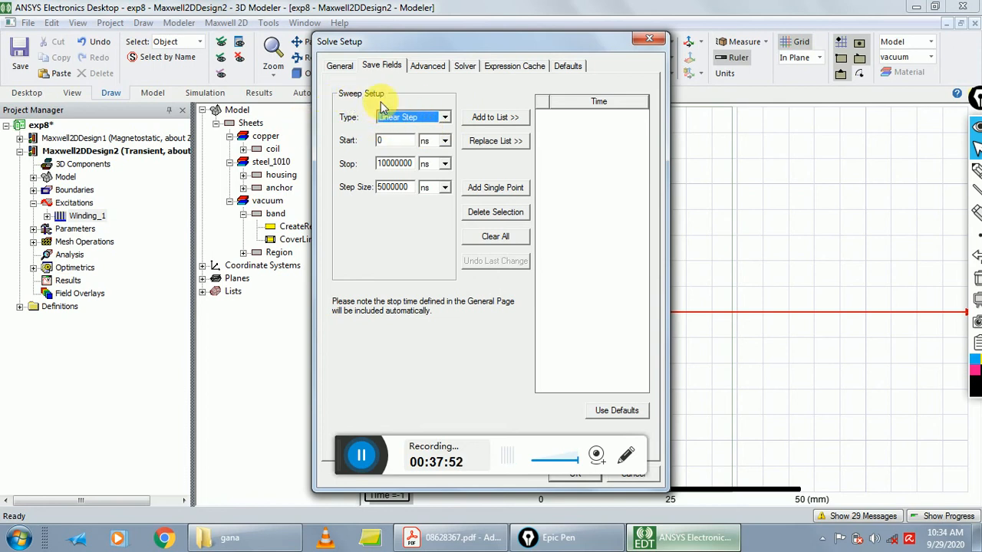
pyautogui.click(444, 142)
pyautogui.click(434, 179)
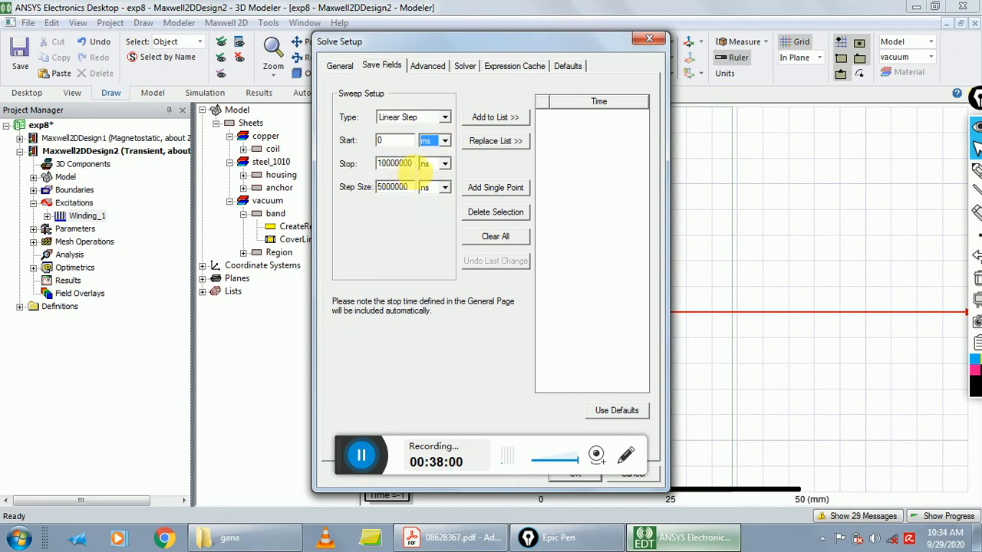
pyautogui.press('Tab')
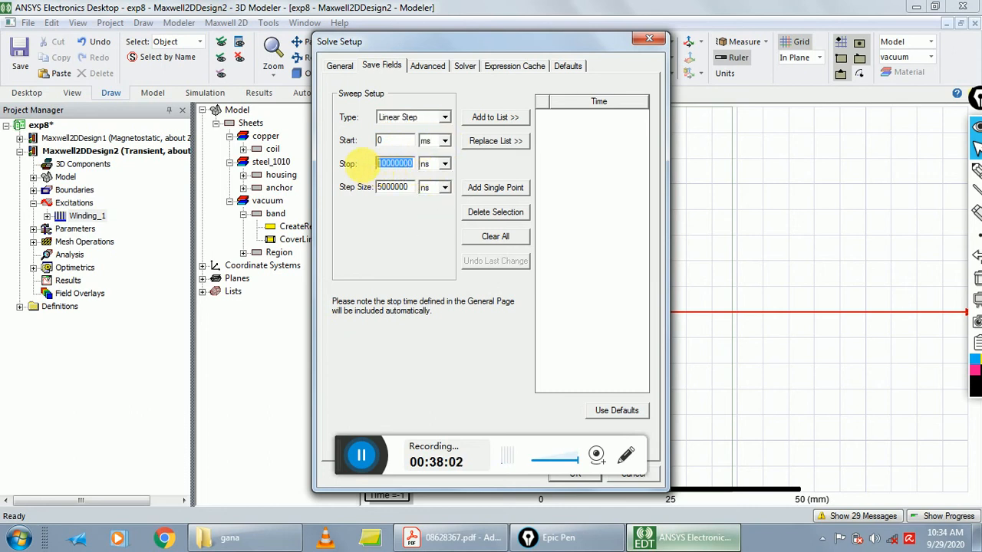
pyautogui.write('20')
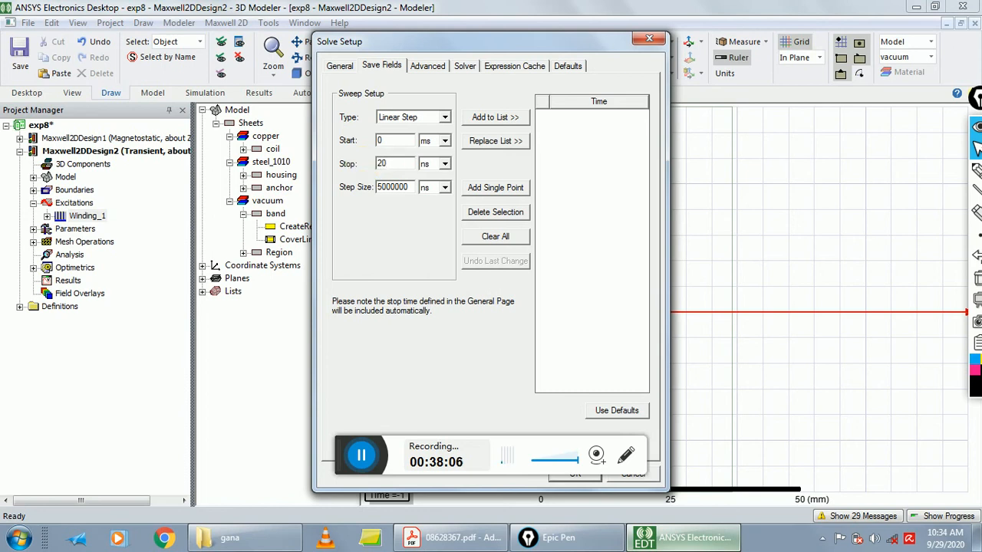
pyautogui.click(444, 163)
pyautogui.click(434, 213)
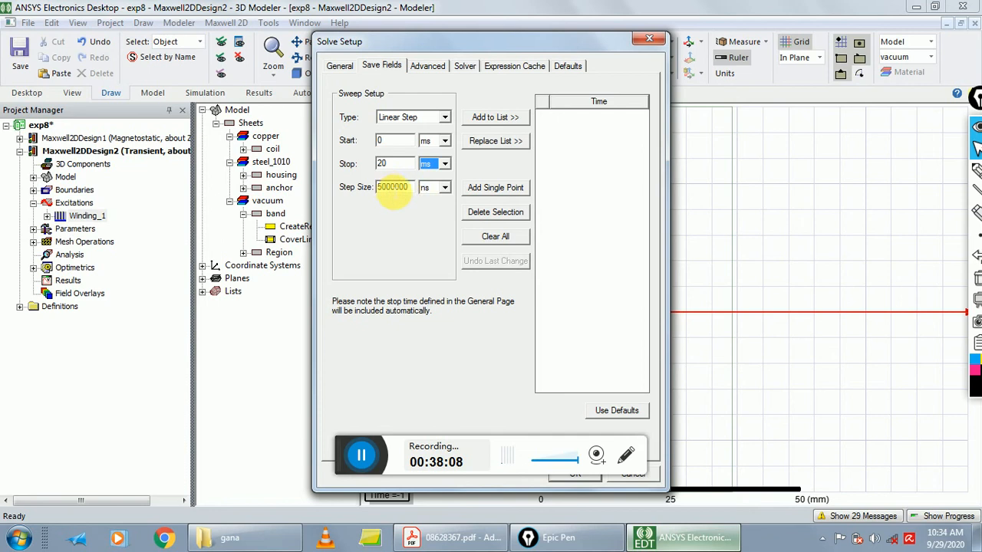
# Set the save-fields step size to 0.2 ms and add the sweep's time points to the list
pyautogui.moveTo(412, 190); pyautogui.dragTo(376, 189)
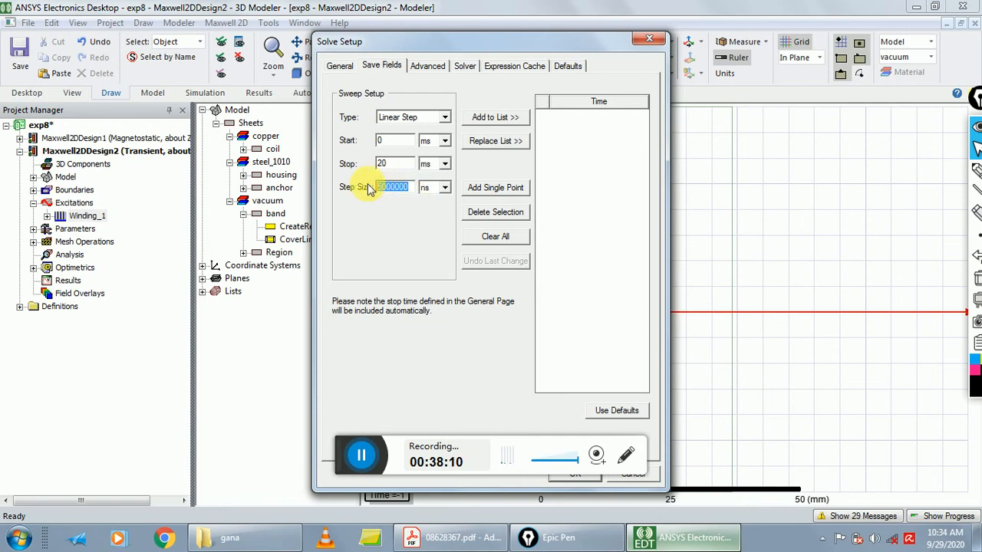
pyautogui.write('0.2')
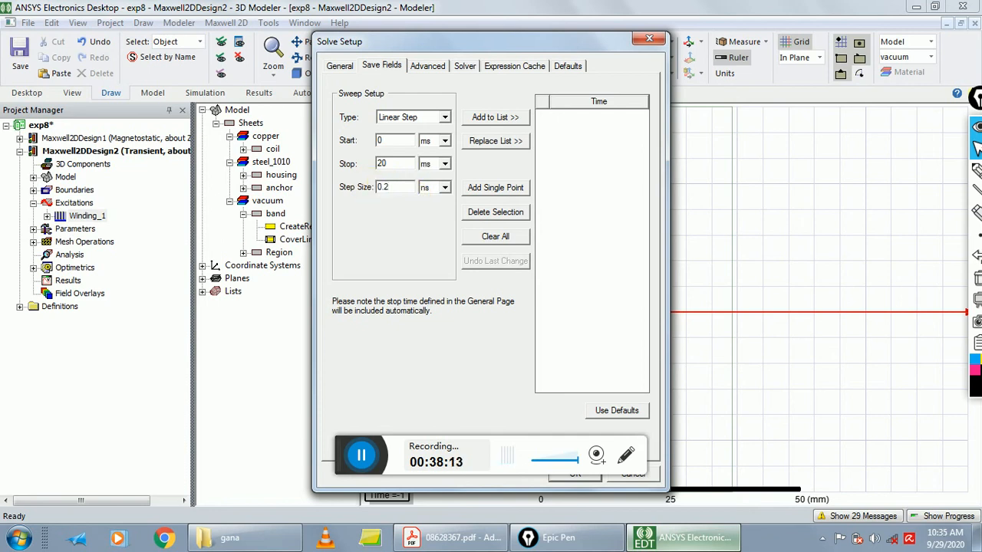
pyautogui.click(443, 187)
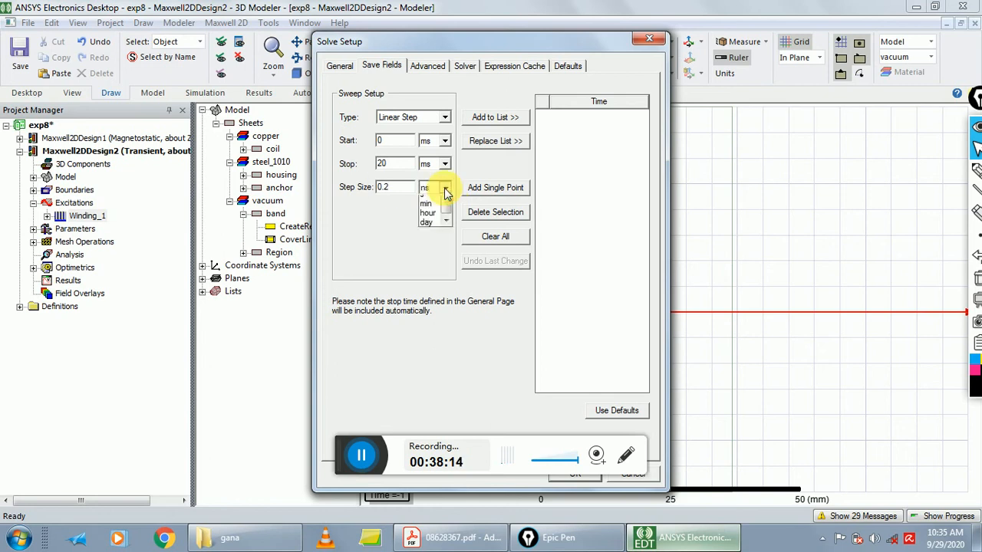
pyautogui.click(434, 238)
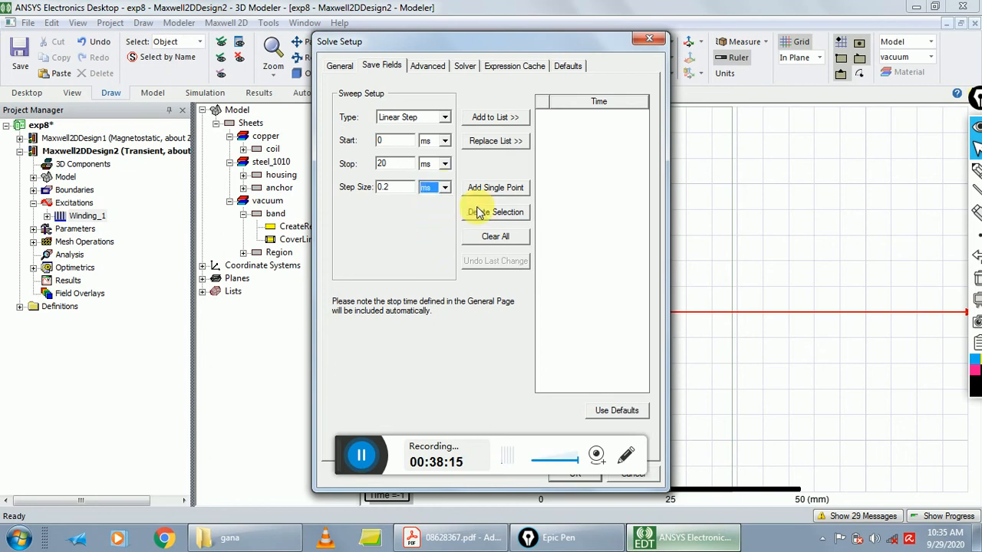
pyautogui.click(487, 121)
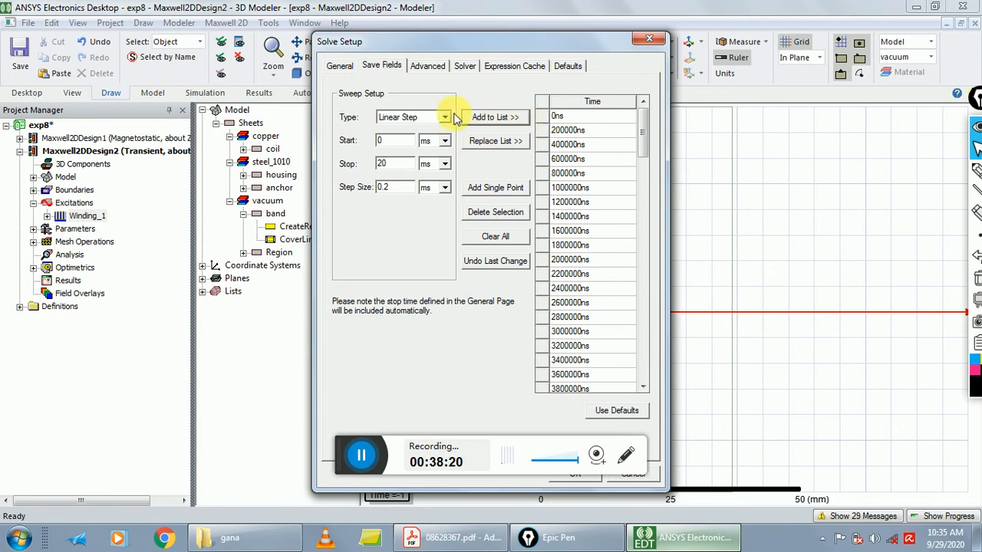
# Set the solver's nonlinear residual to 1e-6
pyautogui.click(465, 69)
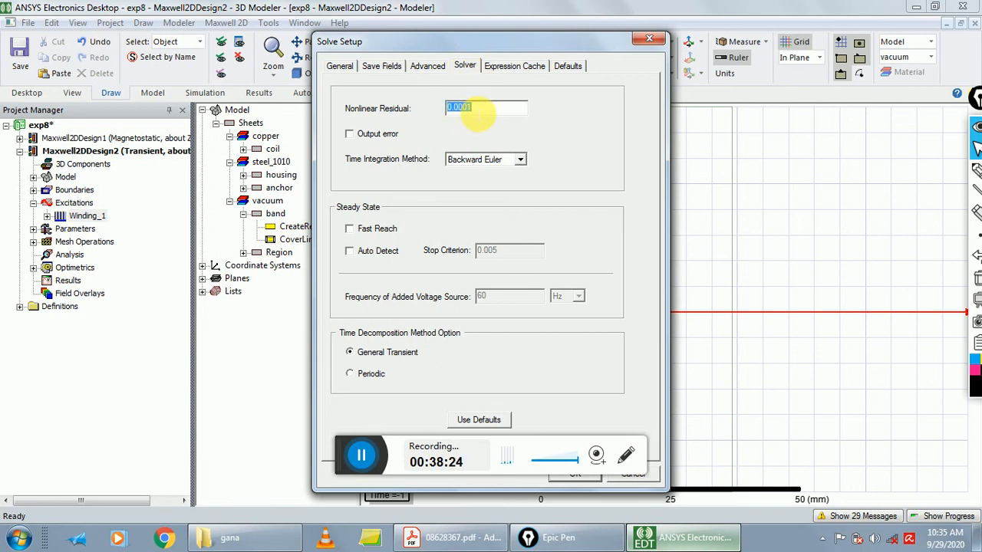
pyautogui.press('BackSpace')
pyautogui.write('1e-6')
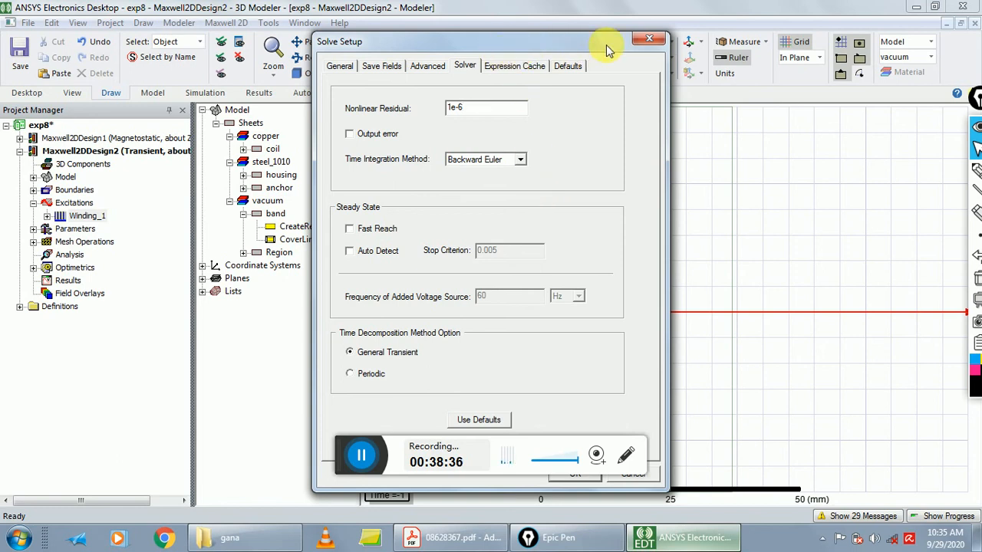
# Accept the transient solve setup with its configured settings
pyautogui.moveTo(580, 44); pyautogui.dragTo(748, 38)
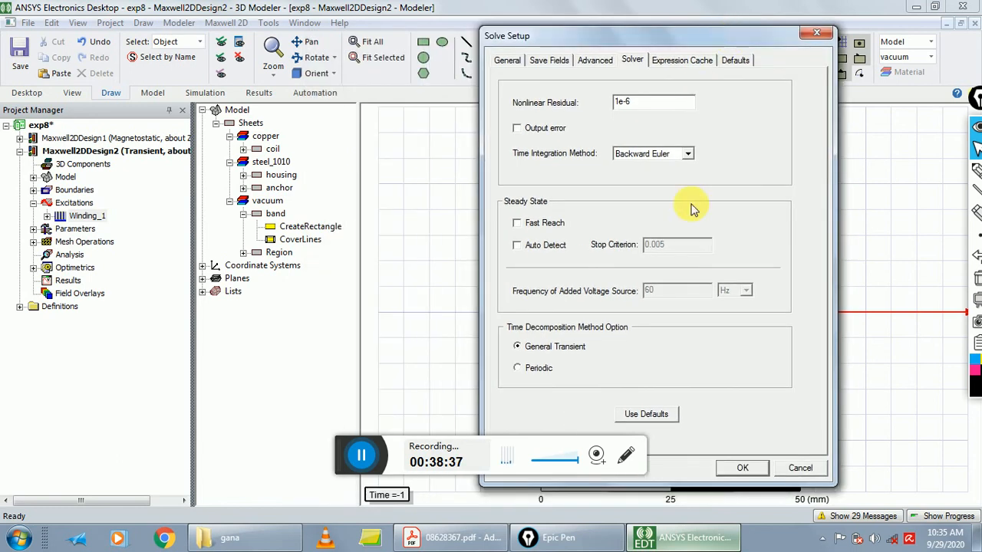
pyautogui.click(742, 469)
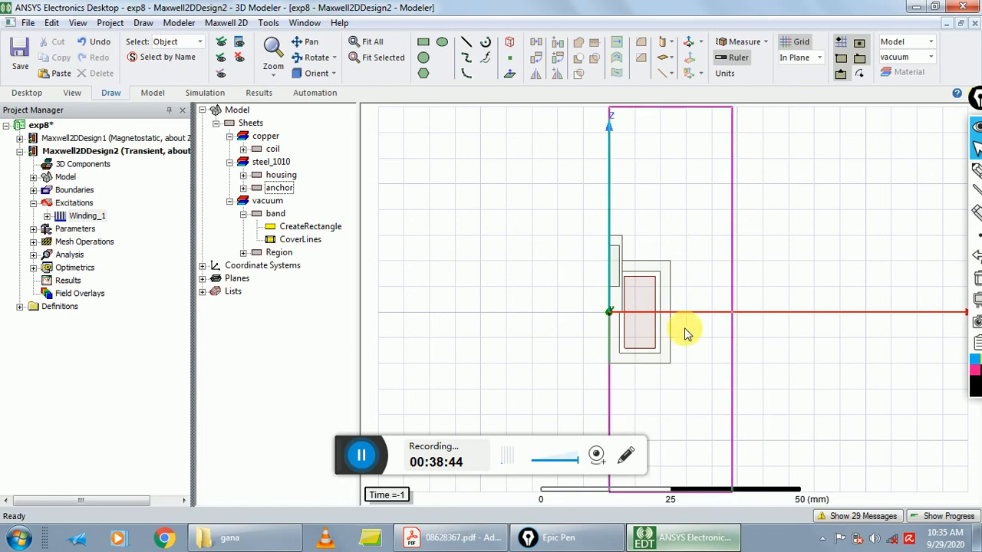
# Run a validation check on the transient design and analyze all its setups
pyautogui.click(226, 23)
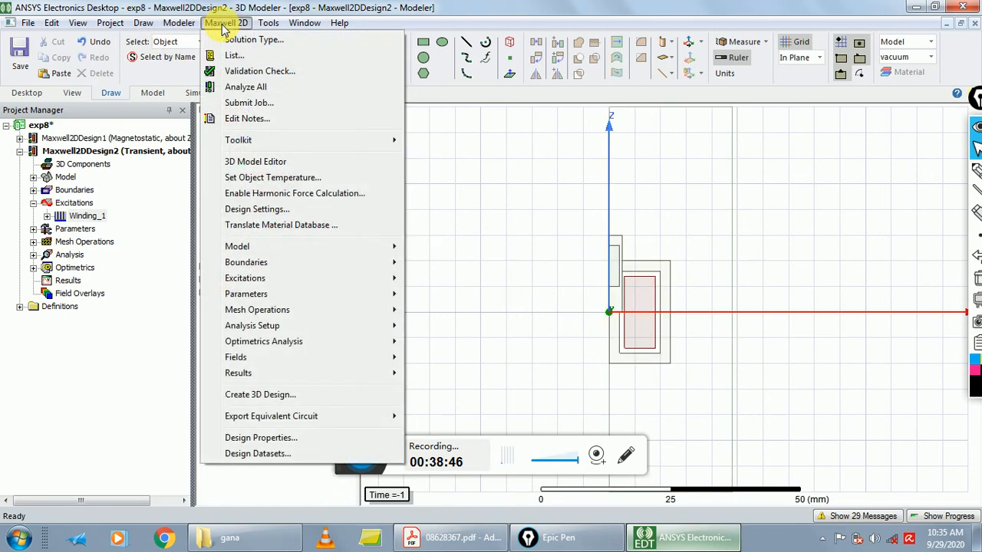
pyautogui.click(246, 71)
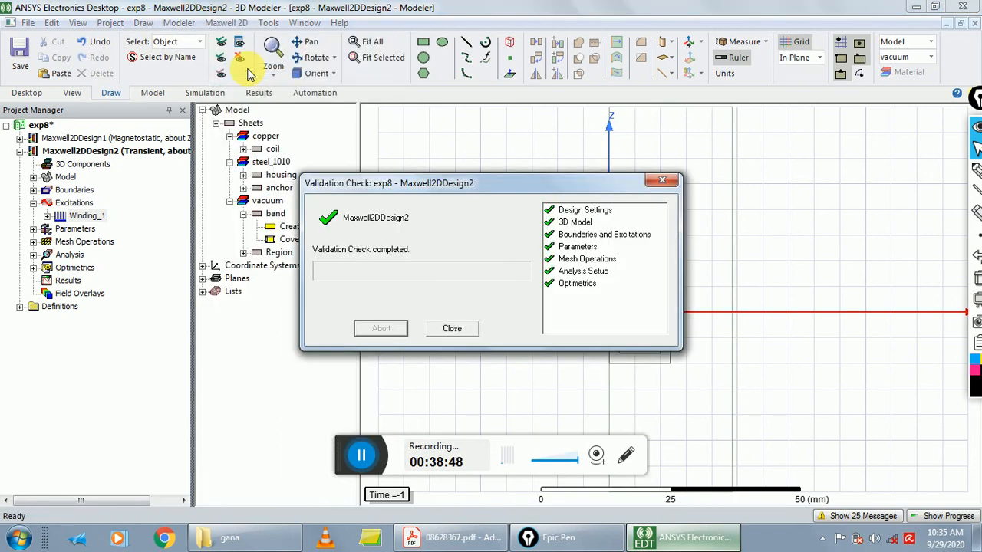
pyautogui.click(456, 329)
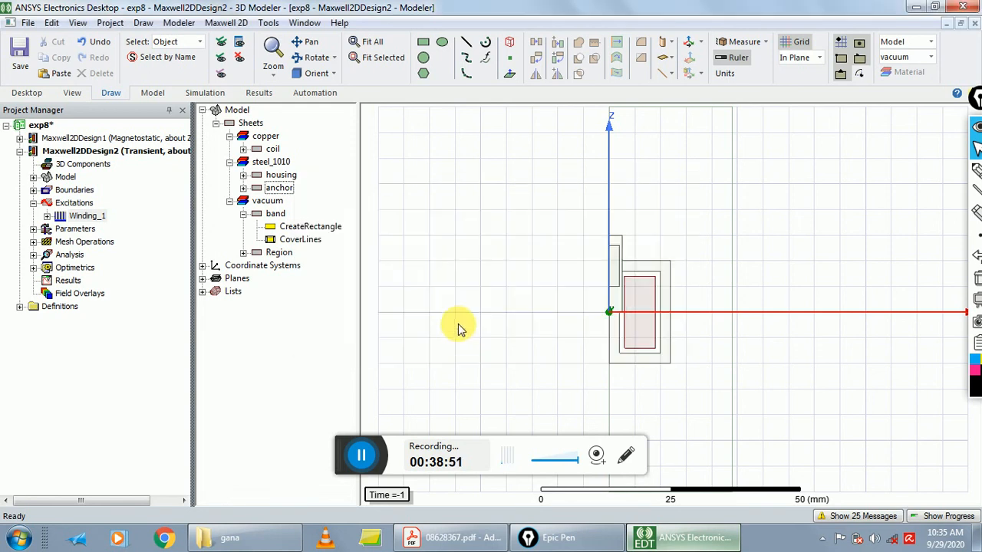
pyautogui.click(227, 23)
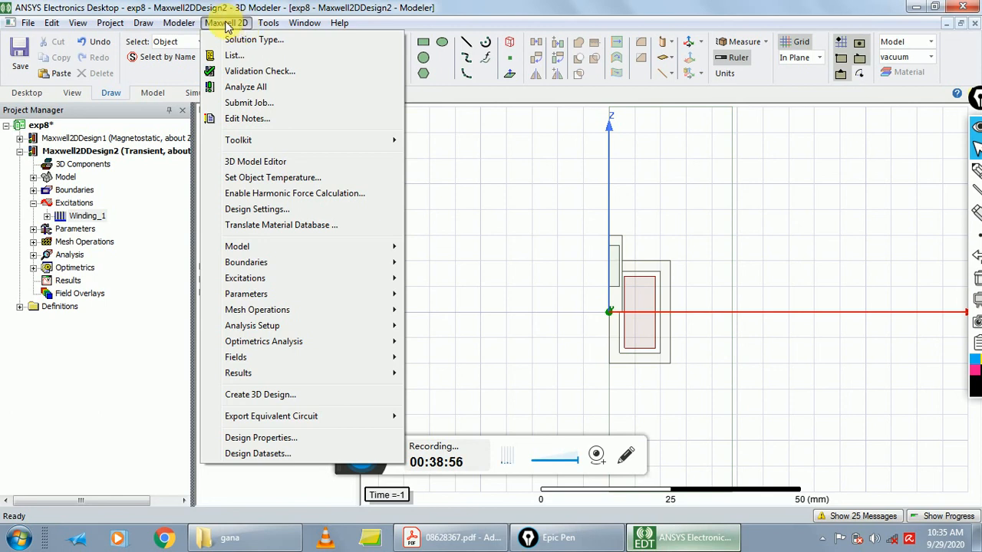
pyautogui.click(250, 89)
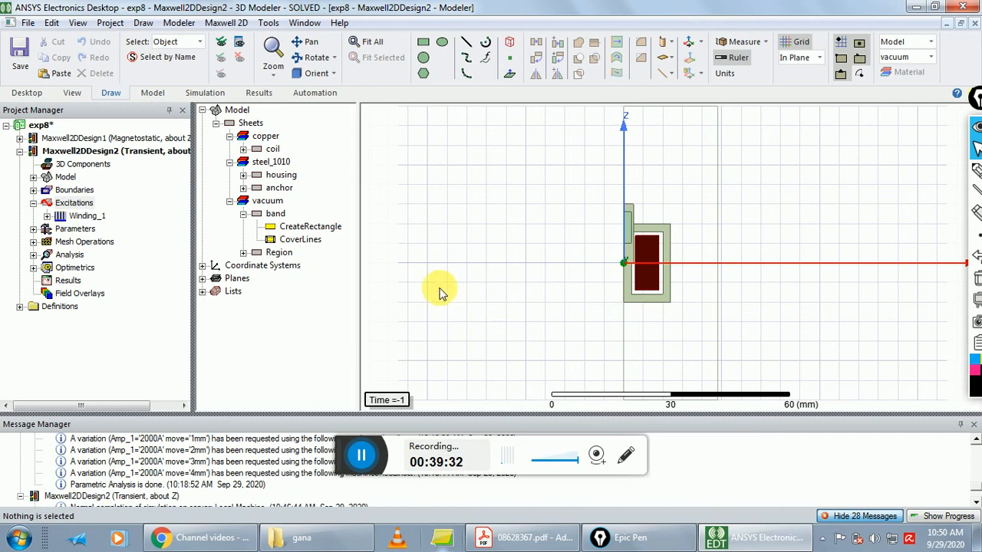
# Set the model view's solution context for Setup1 : Transient to a time of 0.0006s
pyautogui.click(78, 22)
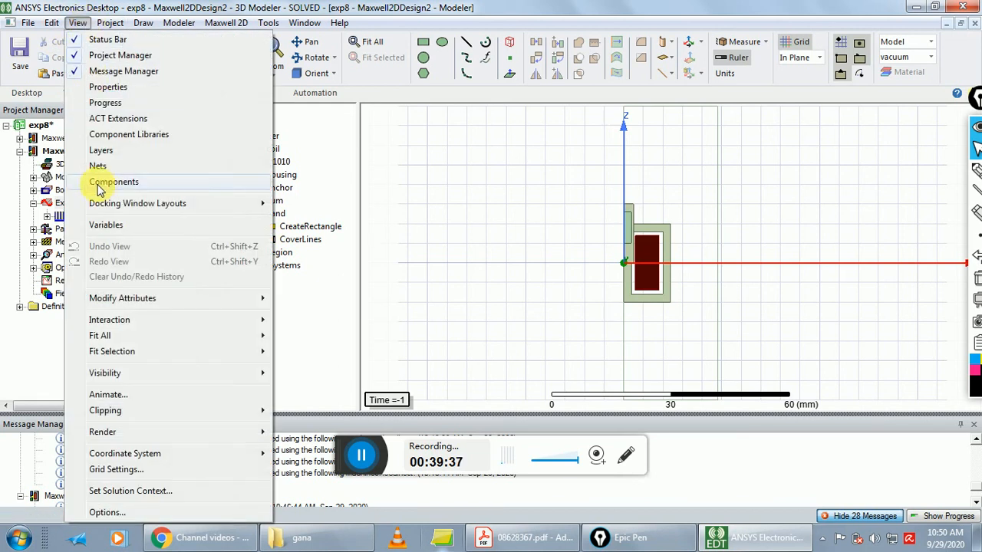
pyautogui.click(131, 491)
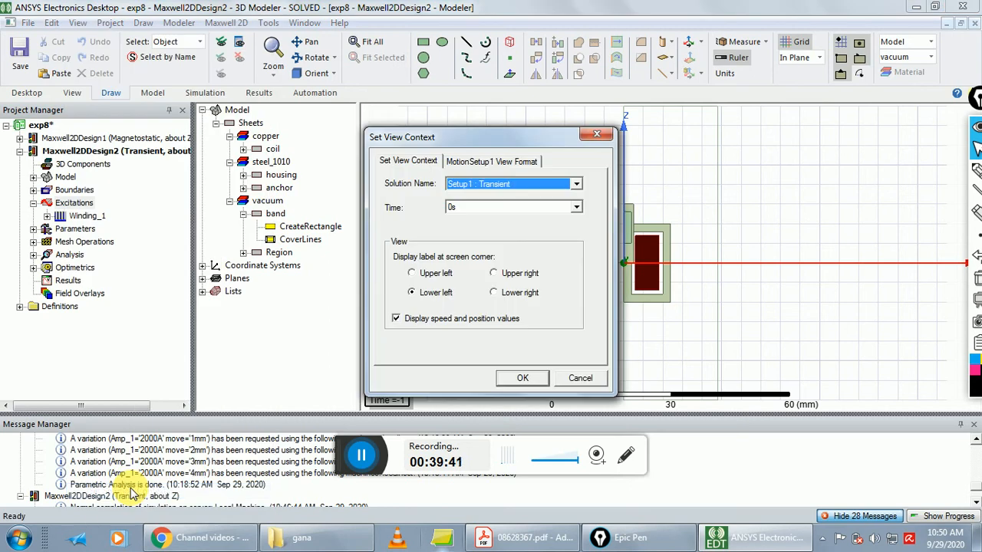
pyautogui.click(541, 217)
pyautogui.click(503, 246)
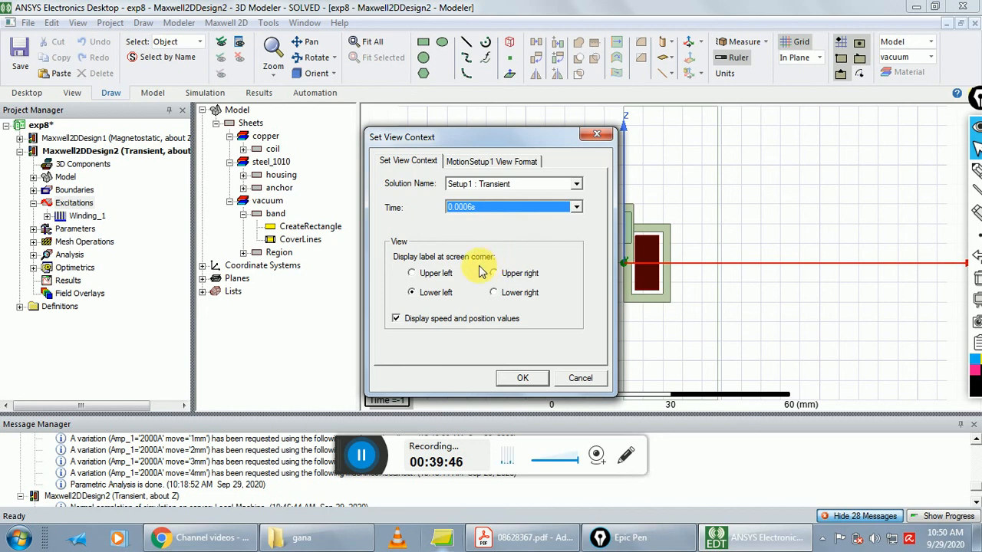
pyautogui.click(522, 376)
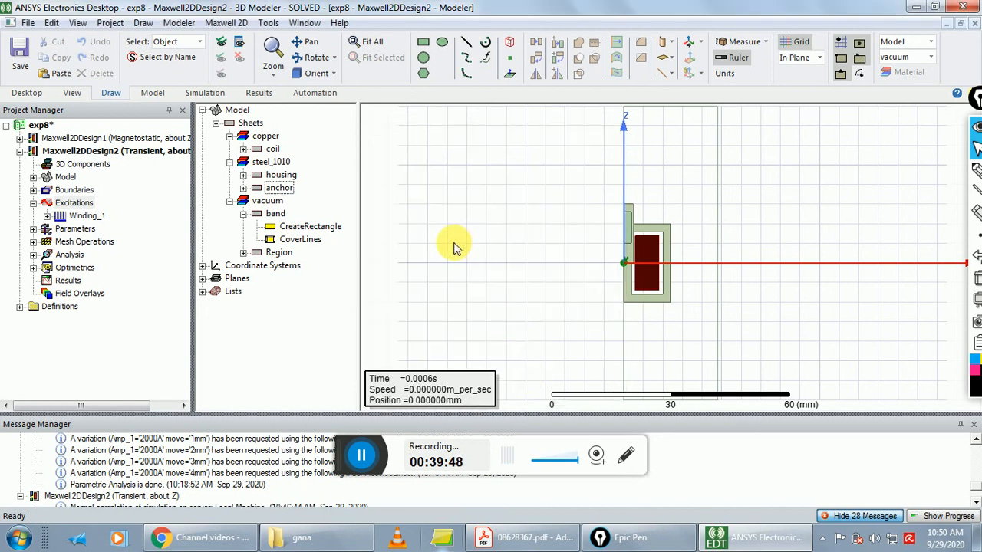
# Plot the mesh named Mesh1 on all model objects and inspect it around the actuator
pyautogui.click(47, 23)
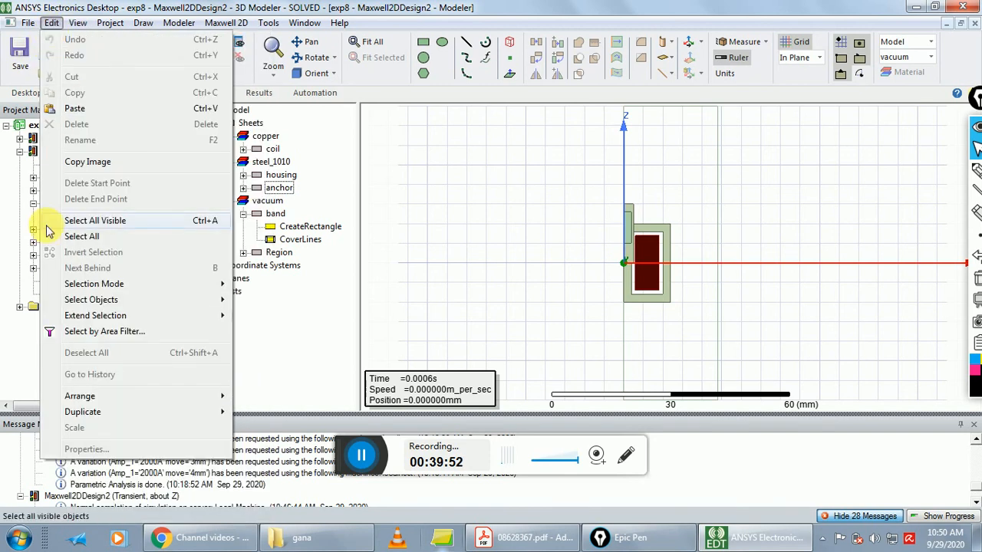
pyautogui.click(86, 236)
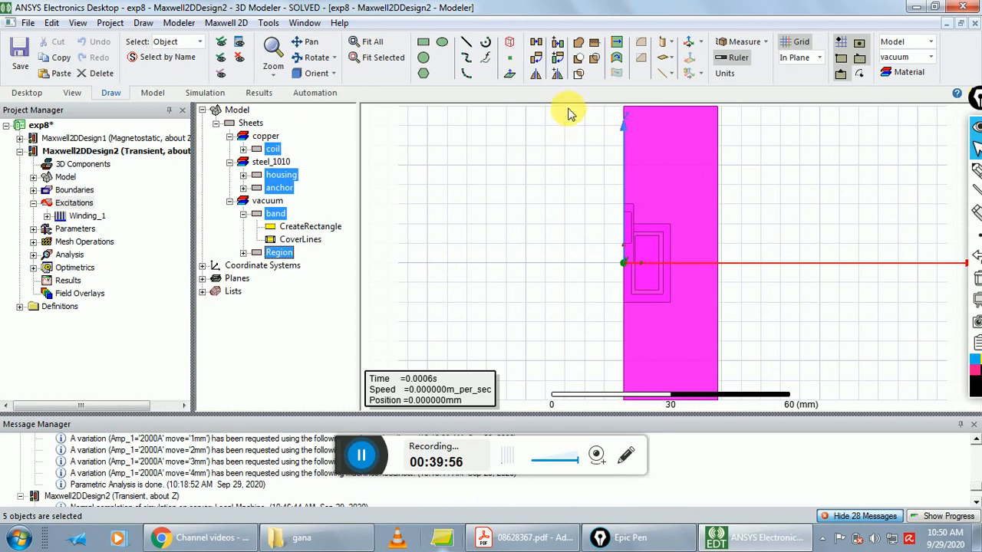
pyautogui.click(226, 22)
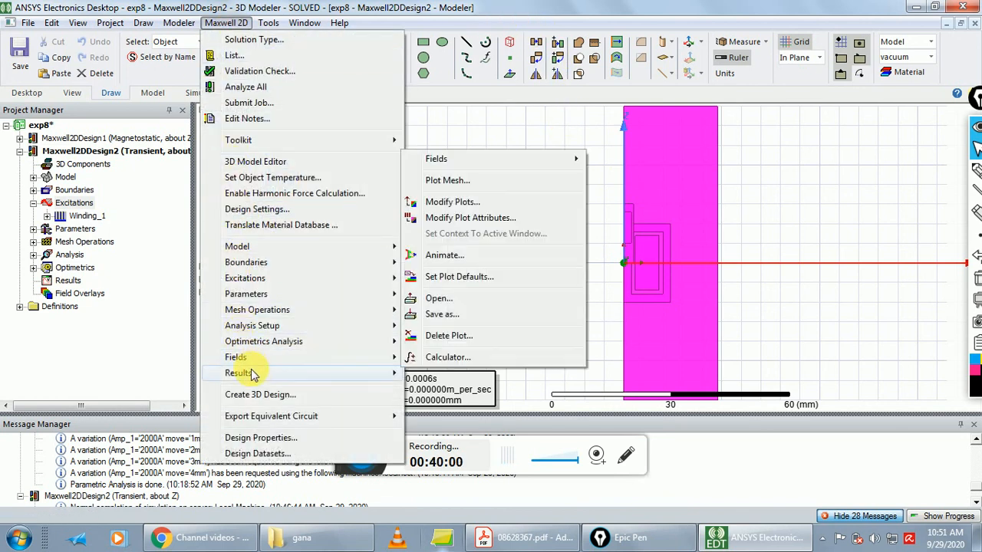
pyautogui.moveTo(314, 357)
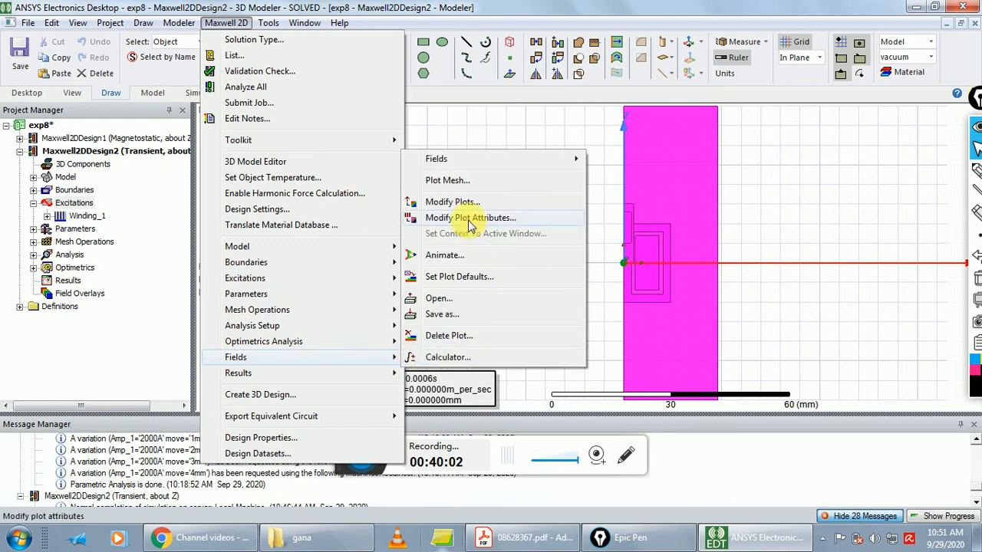
pyautogui.click(451, 181)
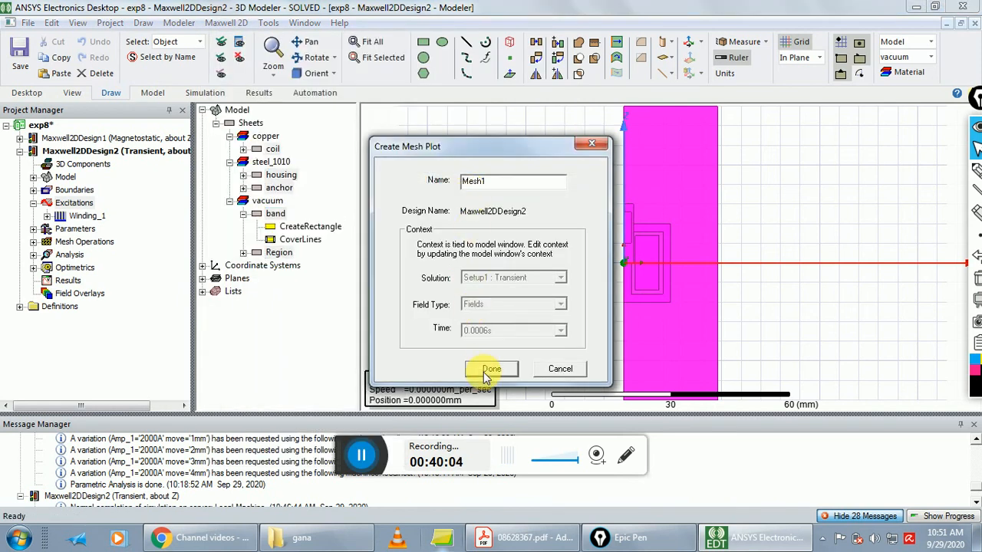
pyautogui.click(490, 369)
pyautogui.click(467, 234)
pyautogui.scroll(1, 466, 234)
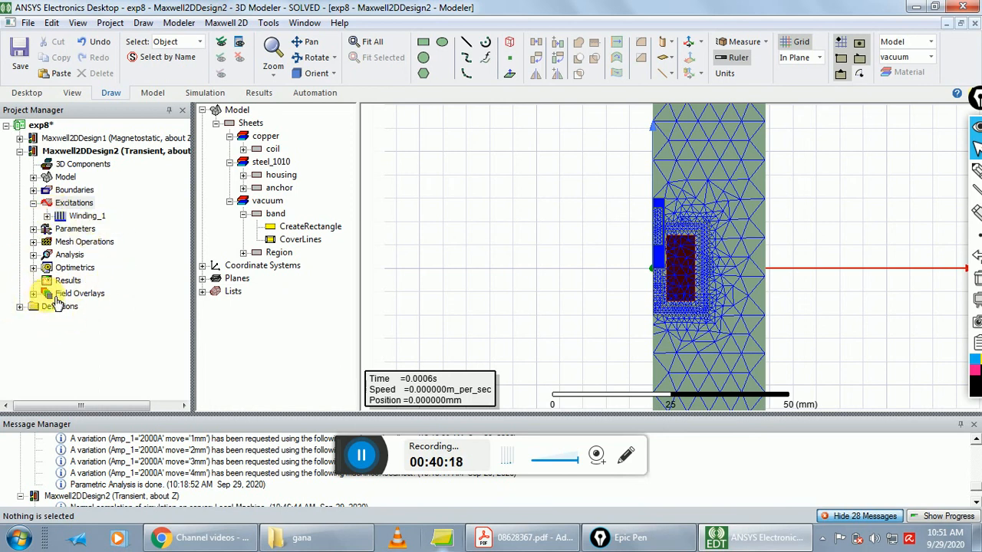
# Delete all mesh plots from the transient design's field overlays
pyautogui.click(33, 294)
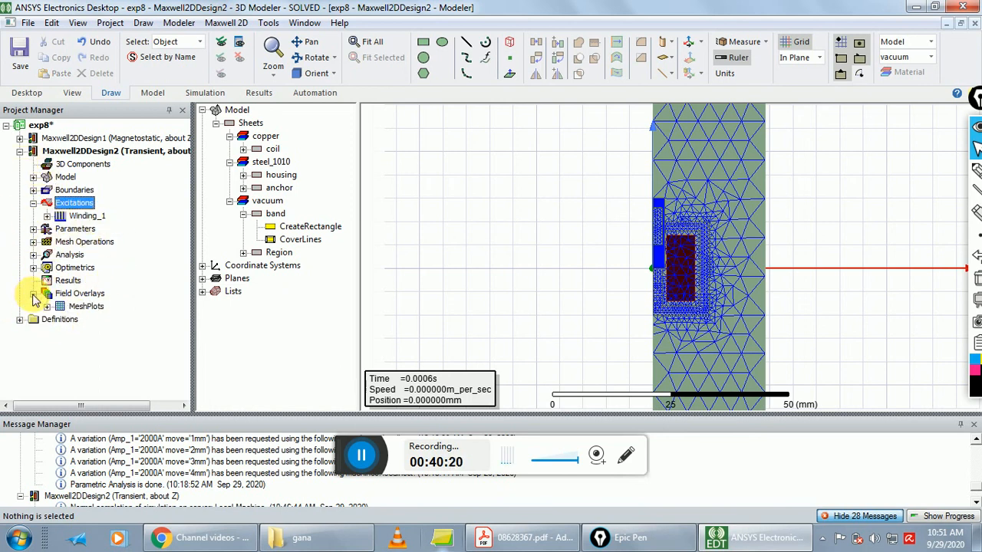
pyautogui.rightClick(71, 308)
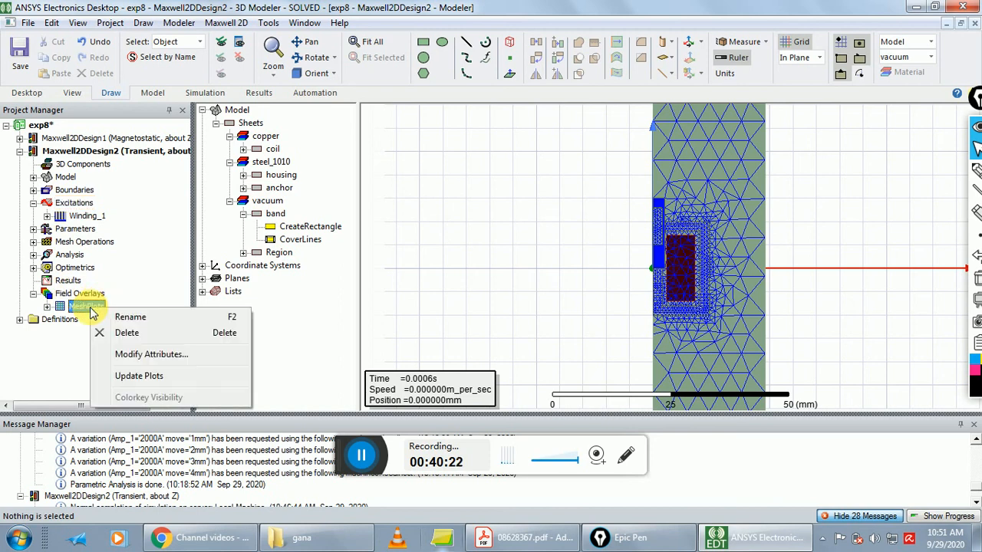
pyautogui.click(122, 334)
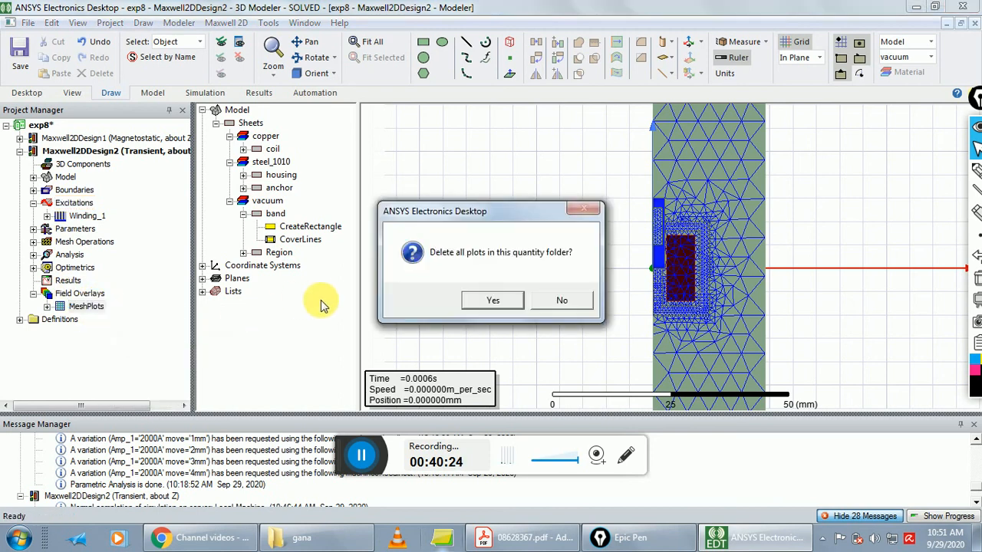
pyautogui.click(492, 304)
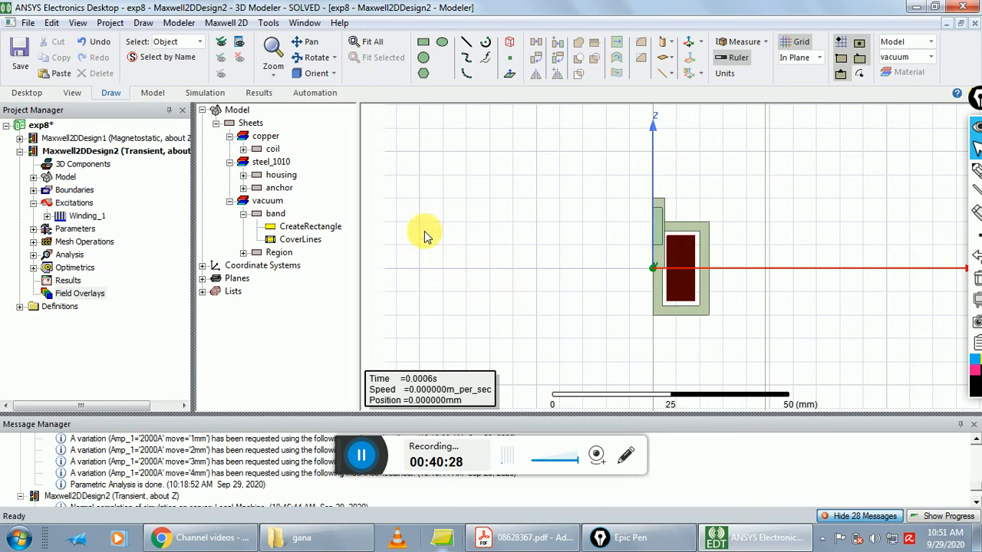
# Create a Flux_Lines field plot on all model objects and inspect the lines around the coil and housing
pyautogui.click(51, 23)
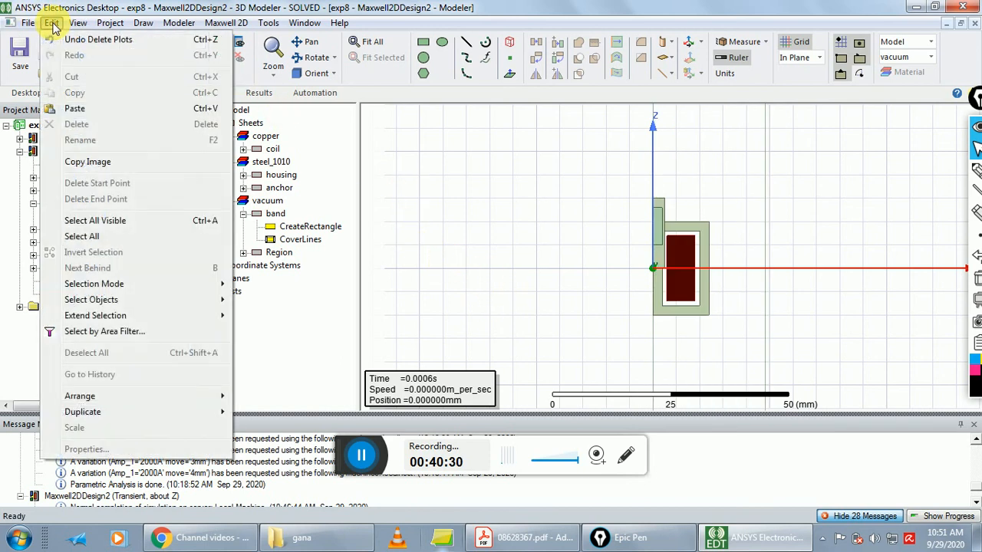
pyautogui.click(85, 238)
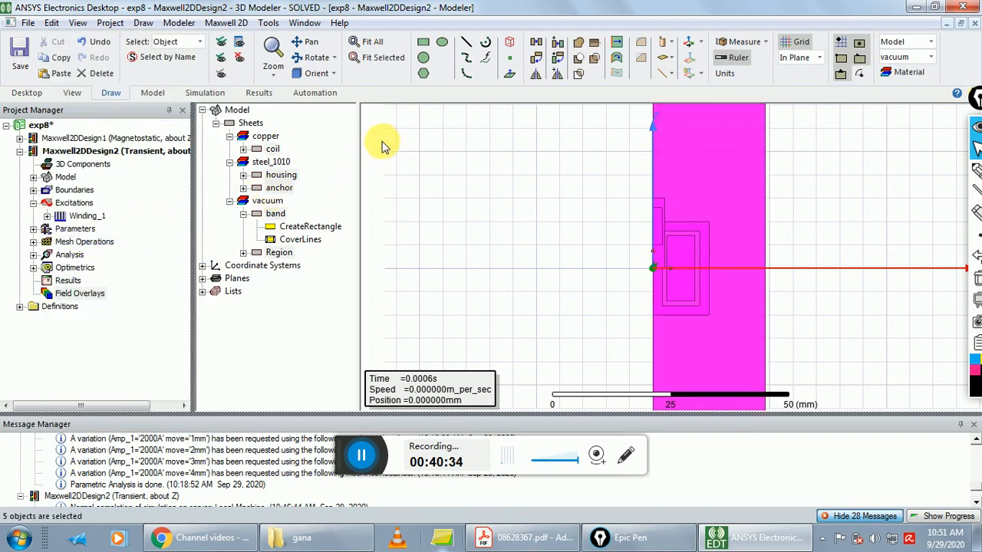
pyautogui.click(230, 24)
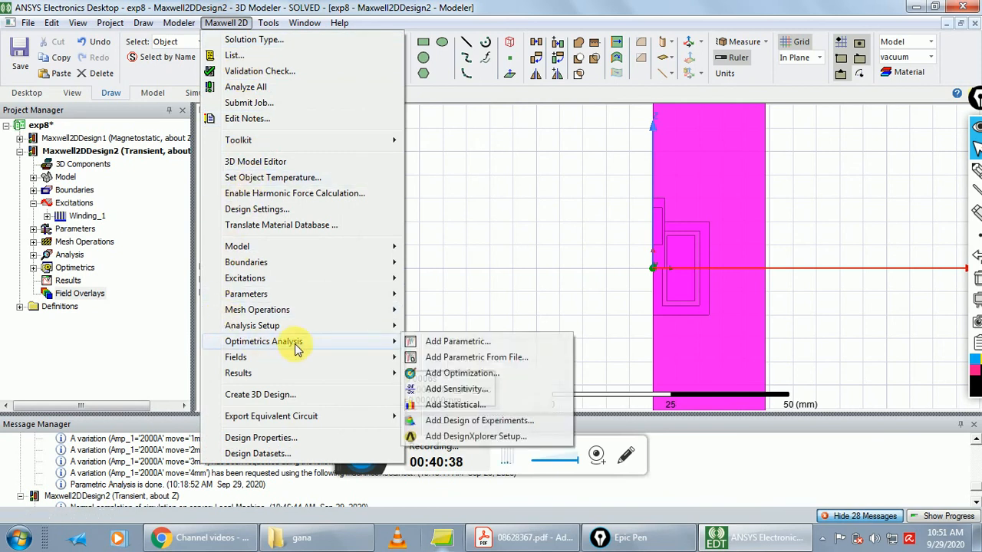
pyautogui.moveTo(315, 376)
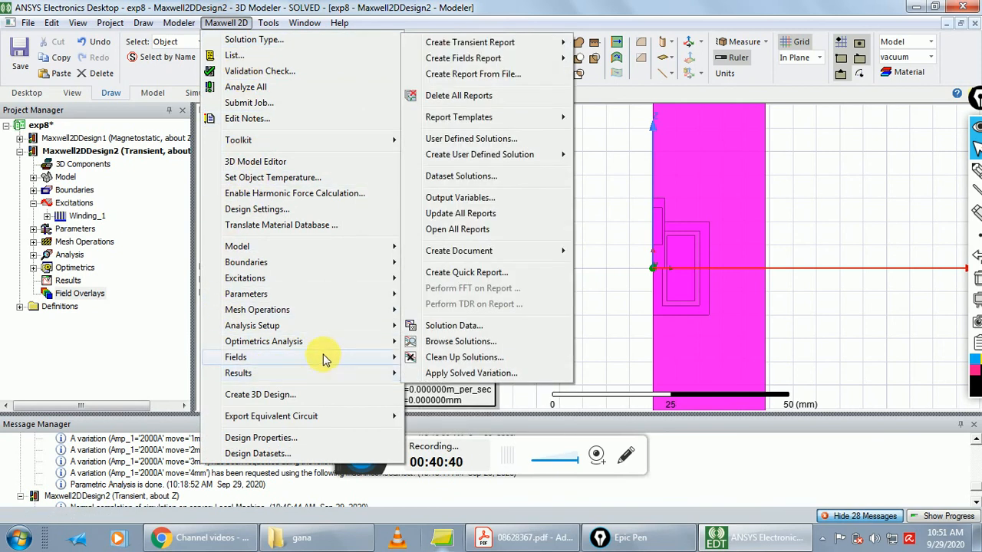
pyautogui.moveTo(322, 357)
pyautogui.moveTo(579, 166)
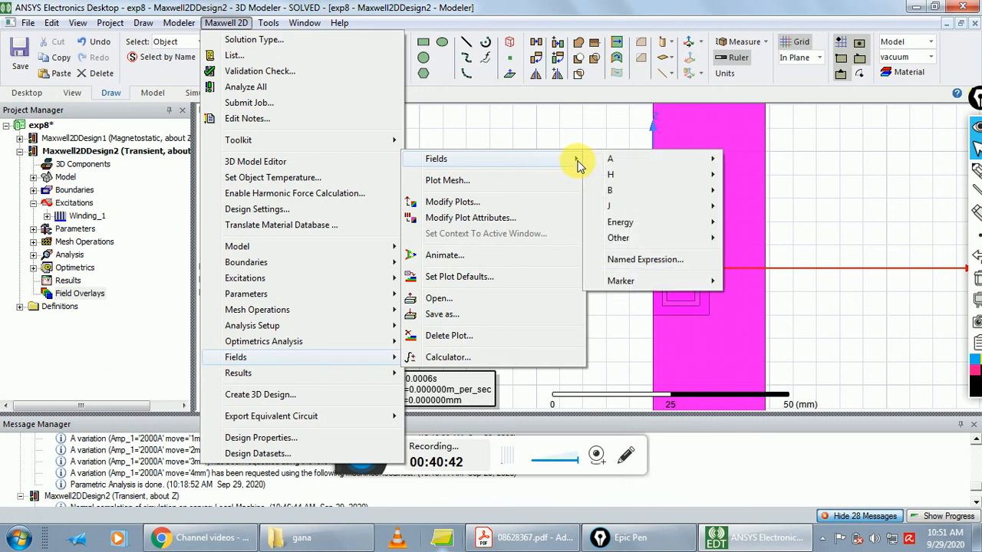
pyautogui.moveTo(724, 161)
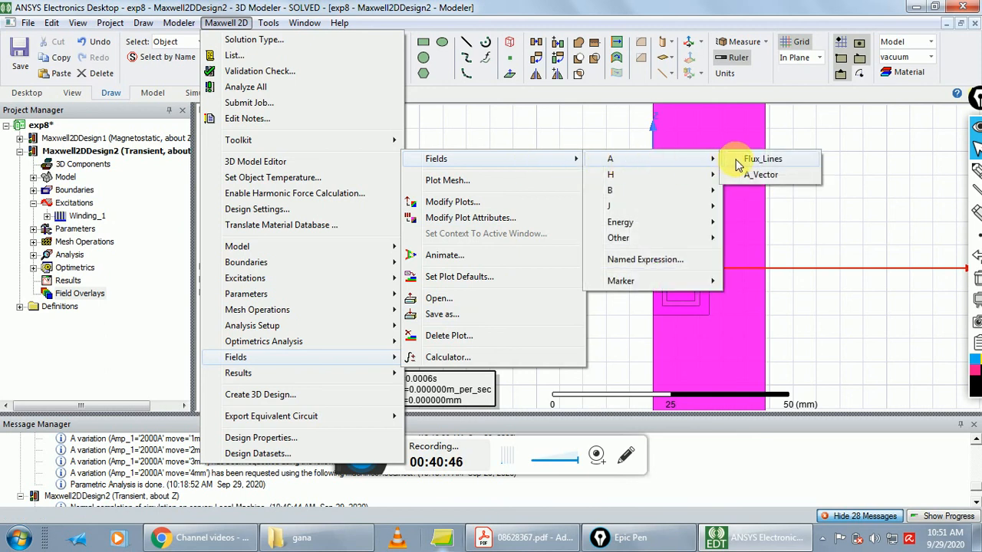
pyautogui.click(738, 161)
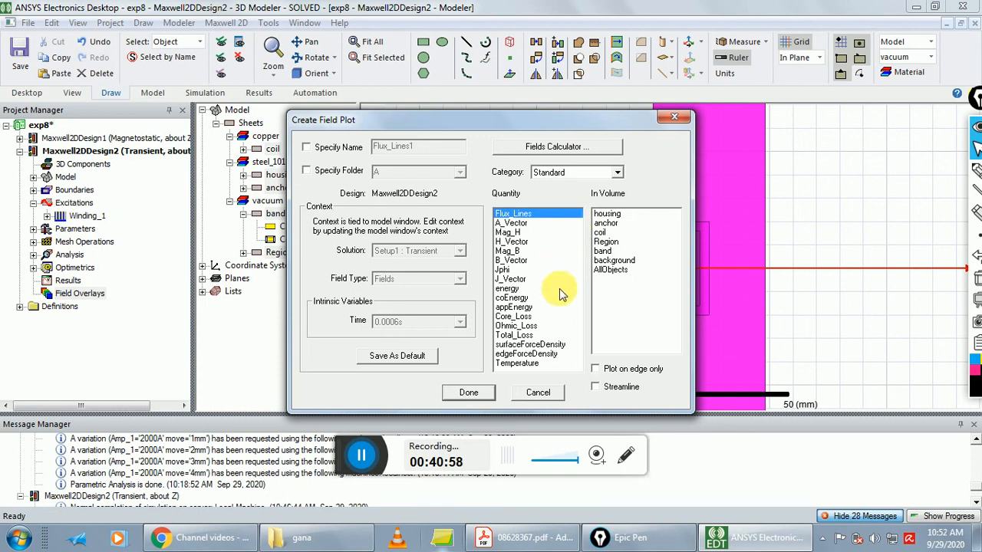
pyautogui.click(464, 394)
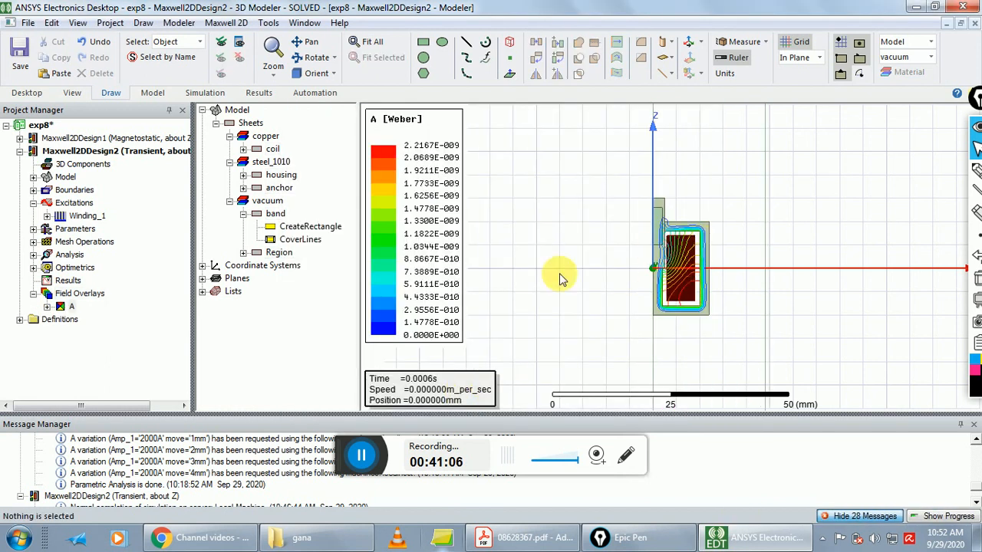
pyautogui.scroll(3, 558, 281)
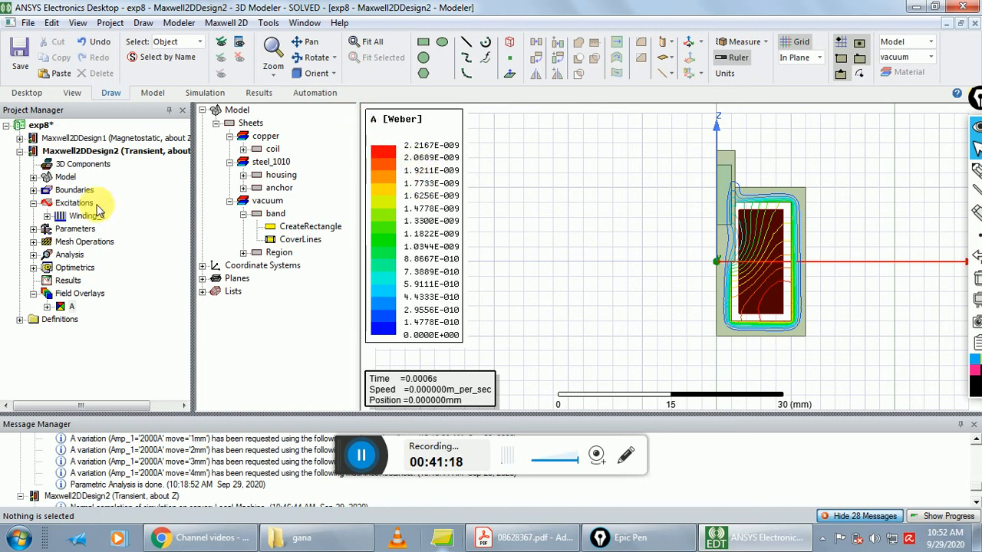
# Delete the flux line plots in folder A from the field overlays
pyautogui.click(47, 306)
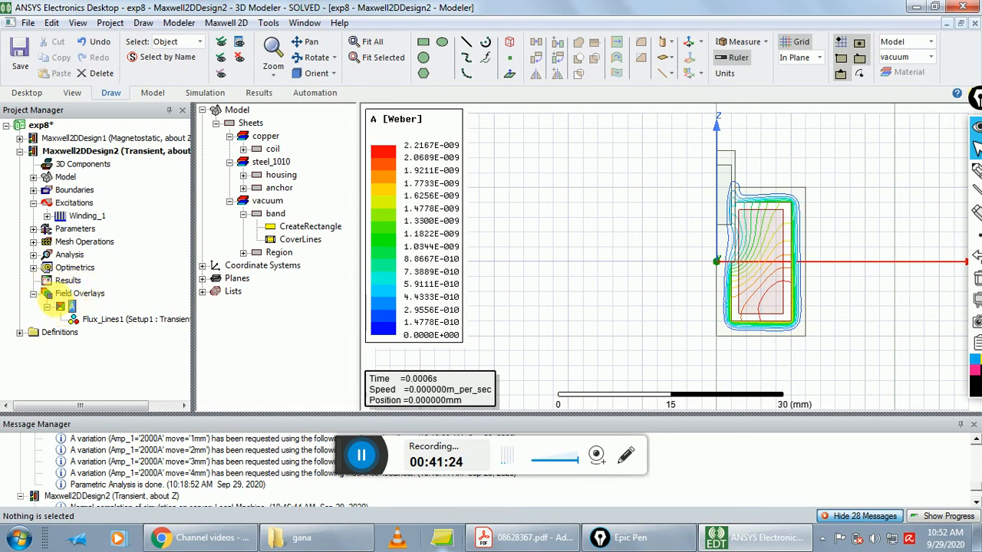
pyautogui.rightClick(73, 314)
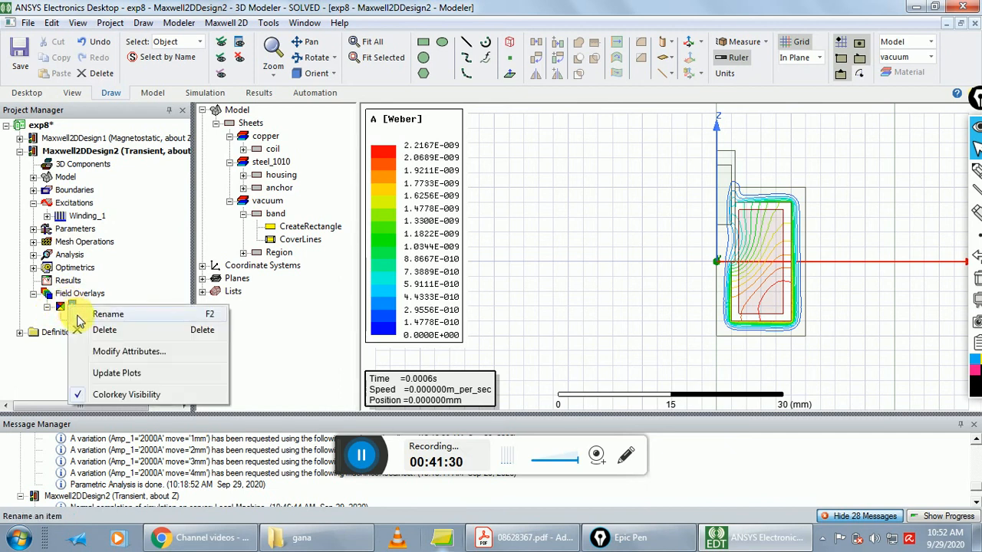
pyautogui.click(96, 330)
pyautogui.click(492, 300)
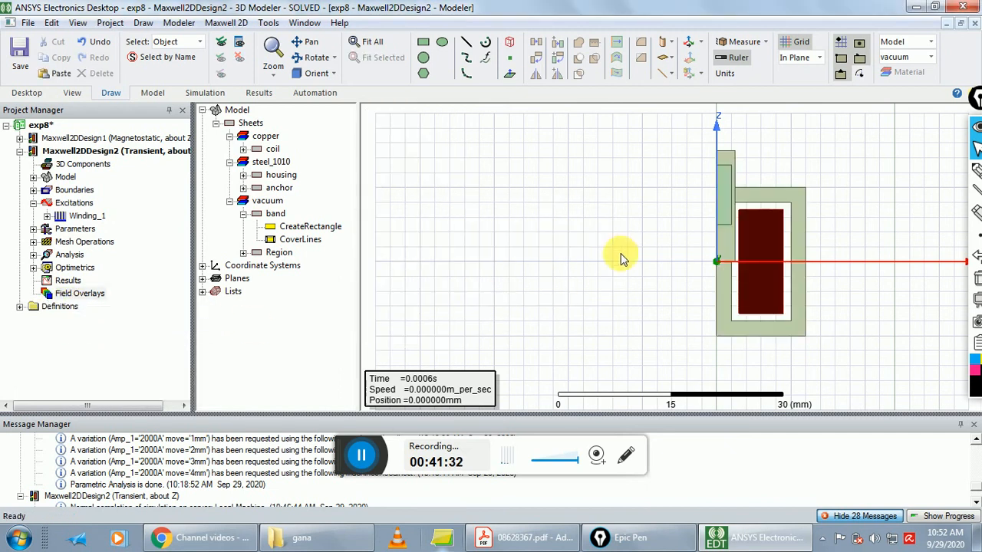
# Create a Mag_B field plot of the flux density on all objects of the transient model
pyautogui.click(51, 22)
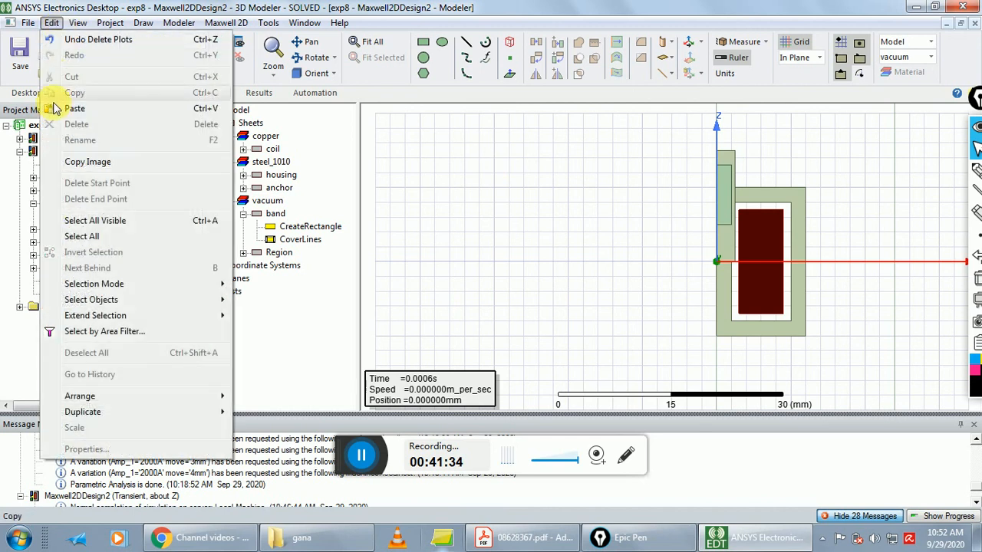
pyautogui.click(61, 237)
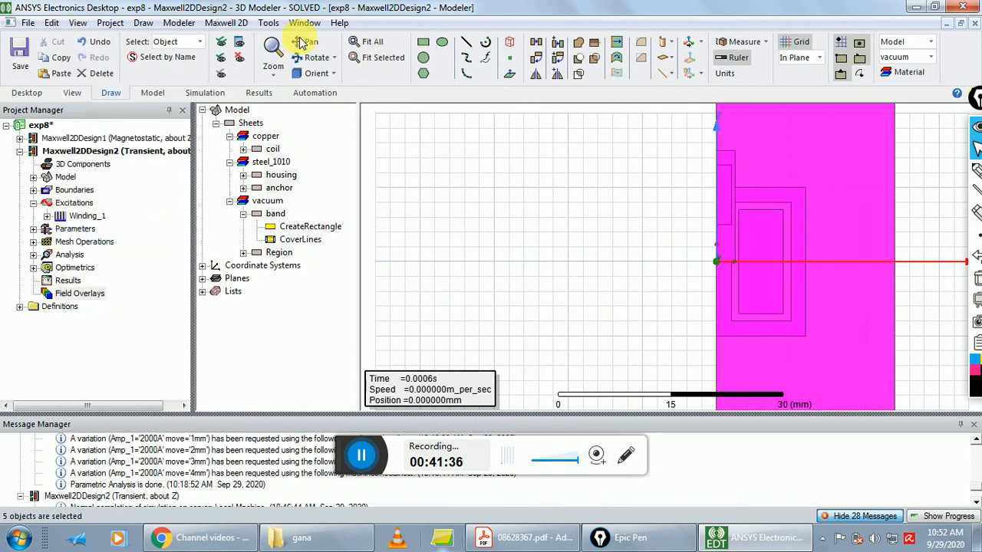
pyautogui.click(241, 24)
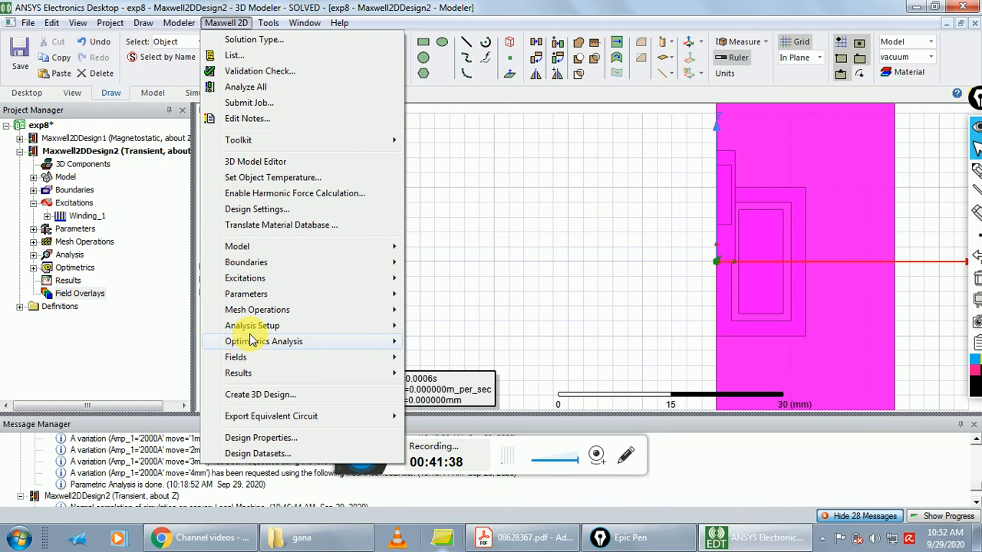
pyautogui.moveTo(387, 357)
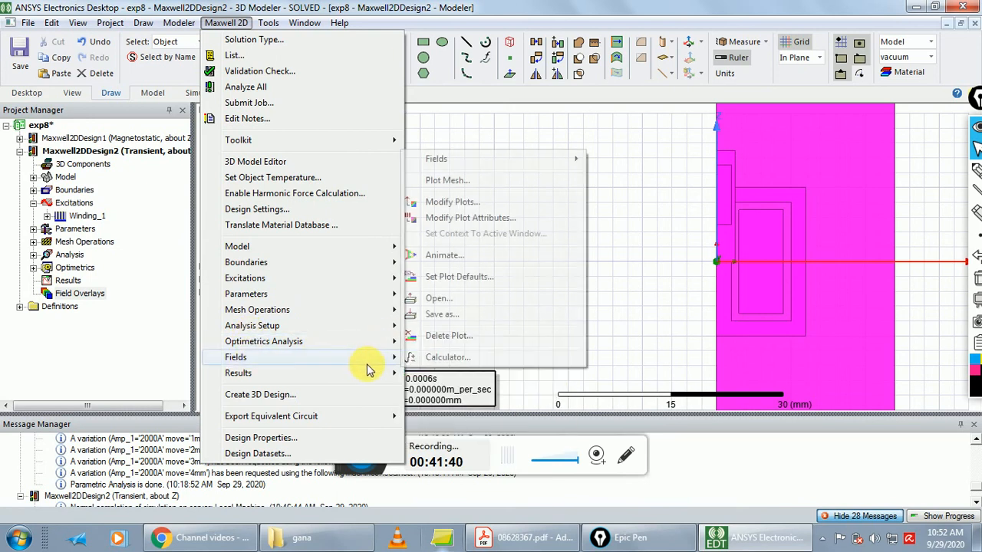
pyautogui.moveTo(573, 161)
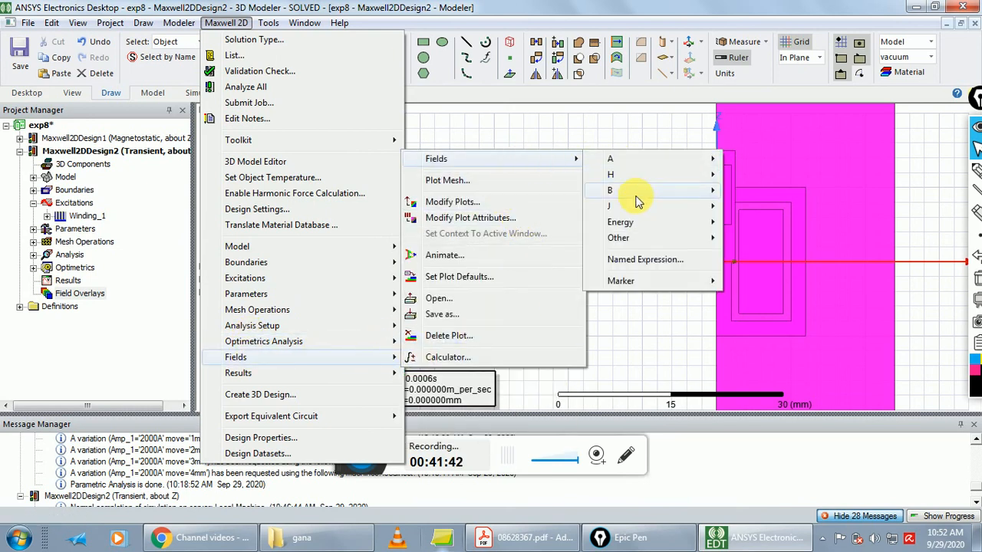
pyautogui.moveTo(673, 192)
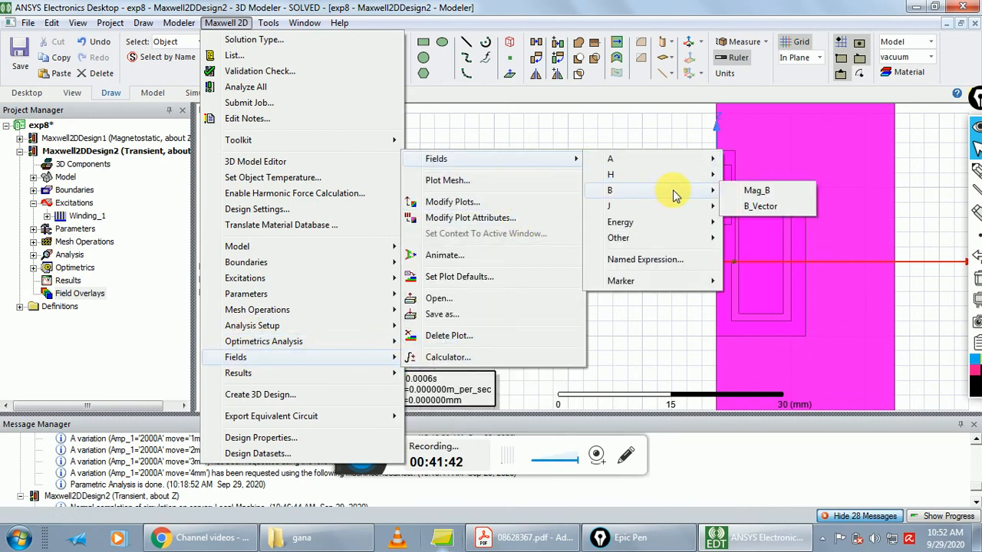
pyautogui.click(746, 198)
pyautogui.click(464, 394)
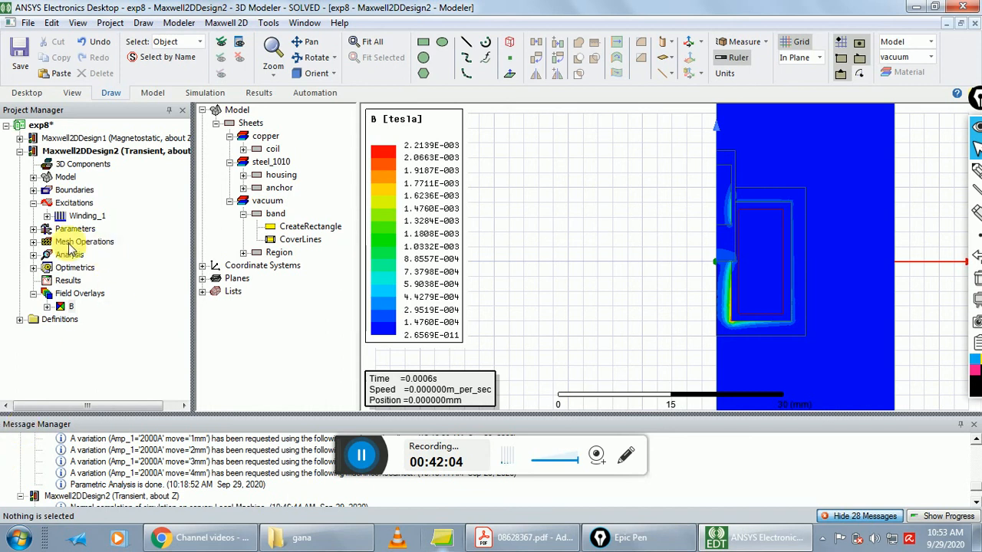
# Create a rectangular transient report plotting Moving1.Force_z and Moving1.LoadForce against time for Setup1
pyautogui.rightClick(67, 285)
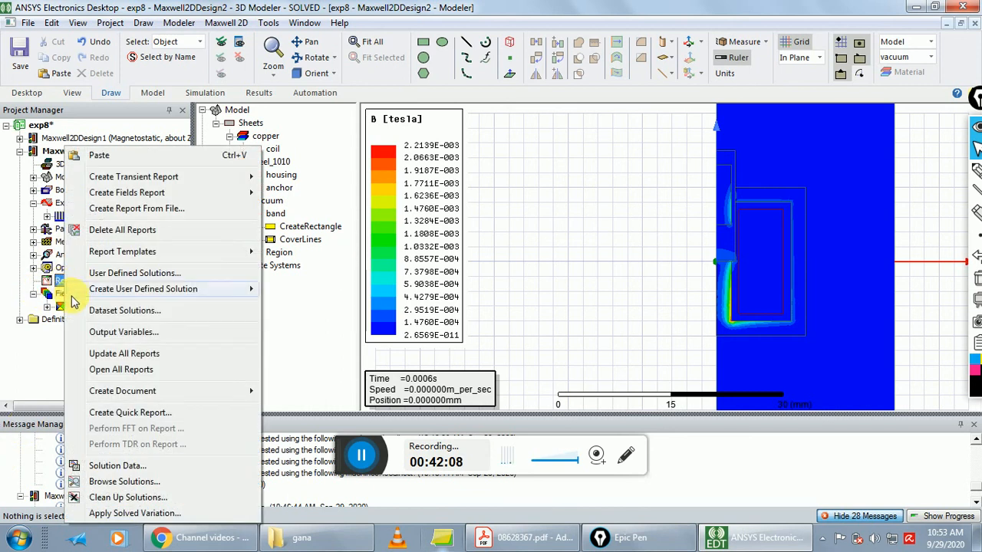
pyautogui.moveTo(130, 187)
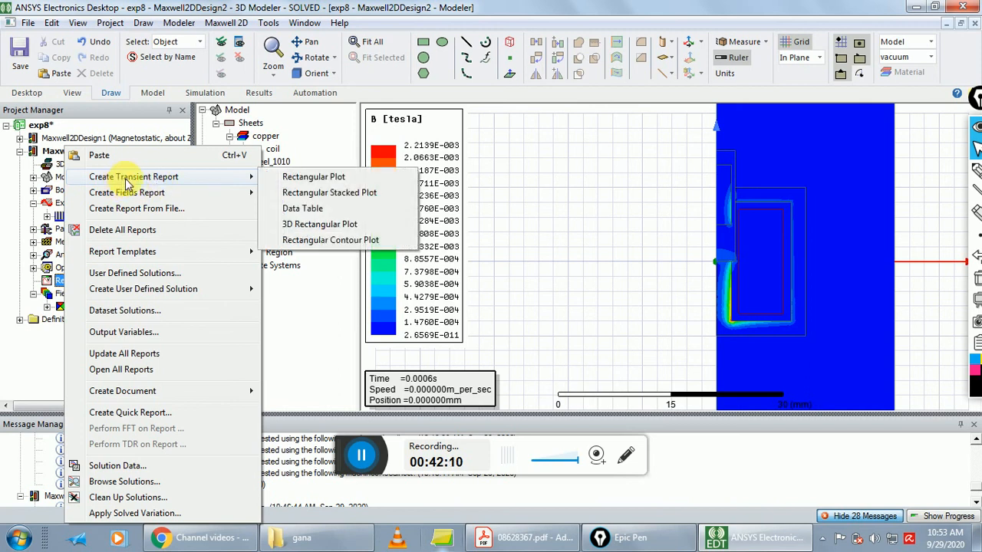
pyautogui.click(317, 181)
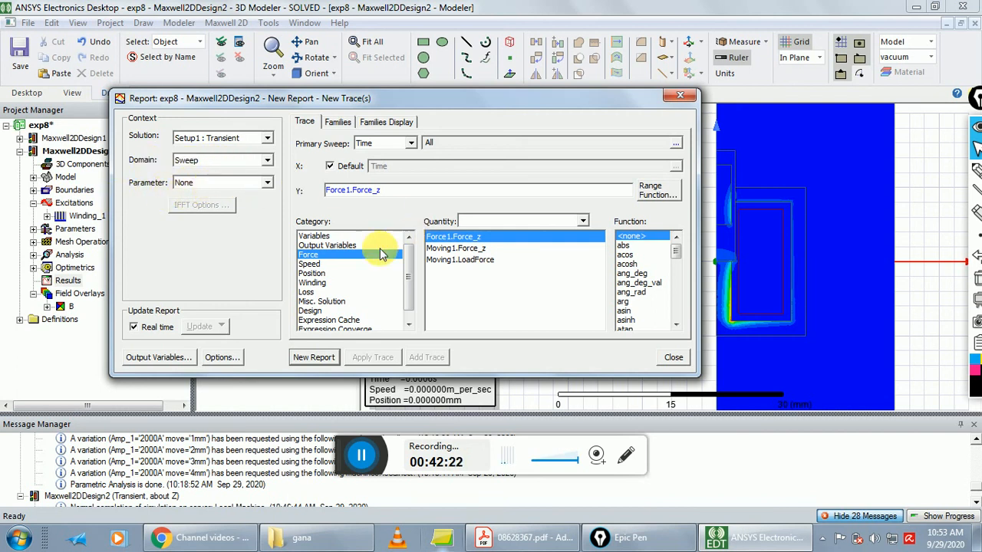
pyautogui.click(474, 249)
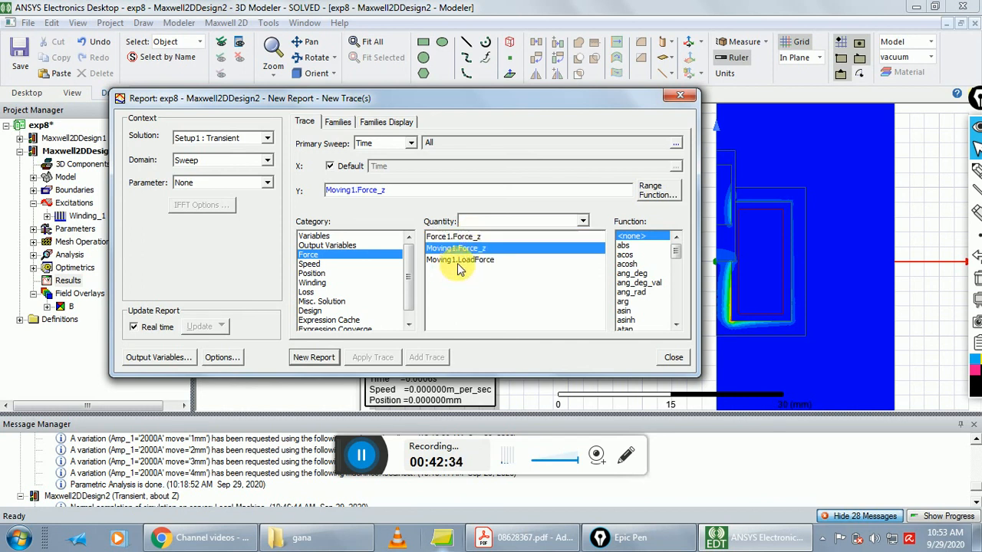
pyautogui.keyDown('ctrl'); pyautogui.click(459, 261); pyautogui.keyUp('ctrl')
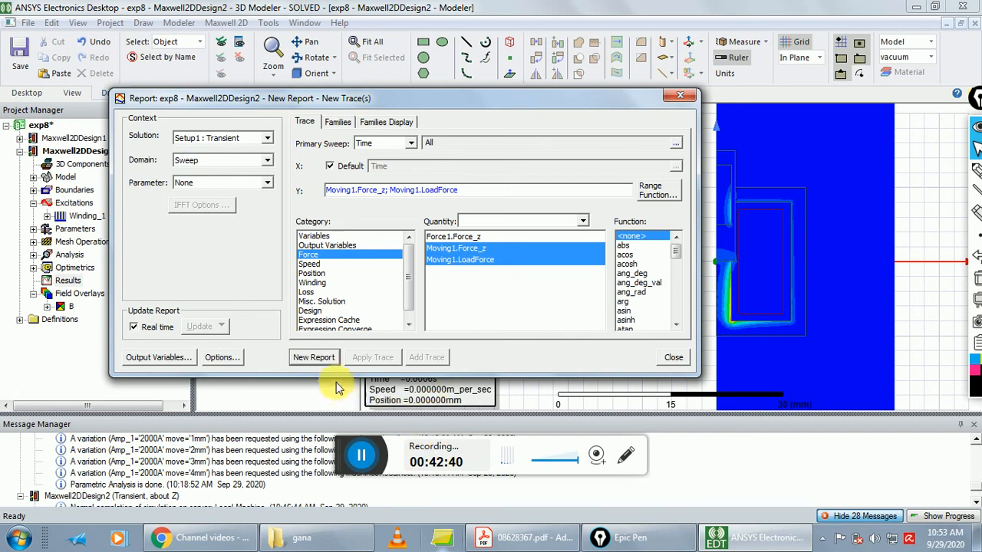
pyautogui.click(321, 362)
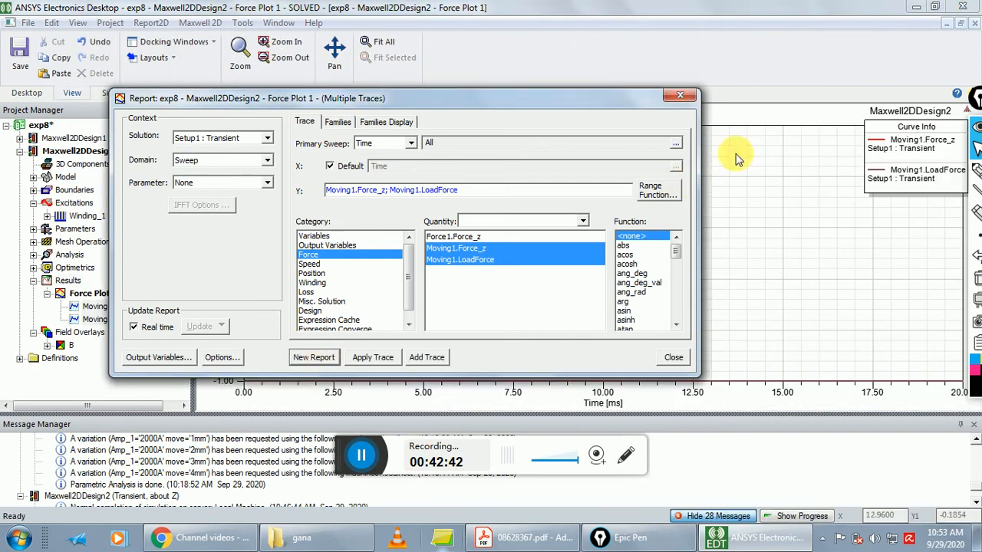
pyautogui.click(680, 96)
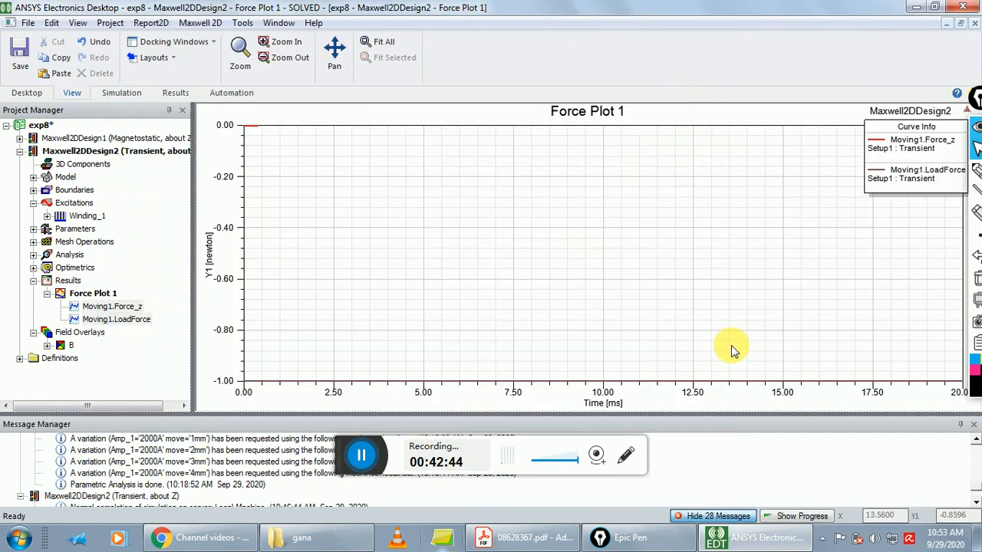
pyautogui.click(721, 537)
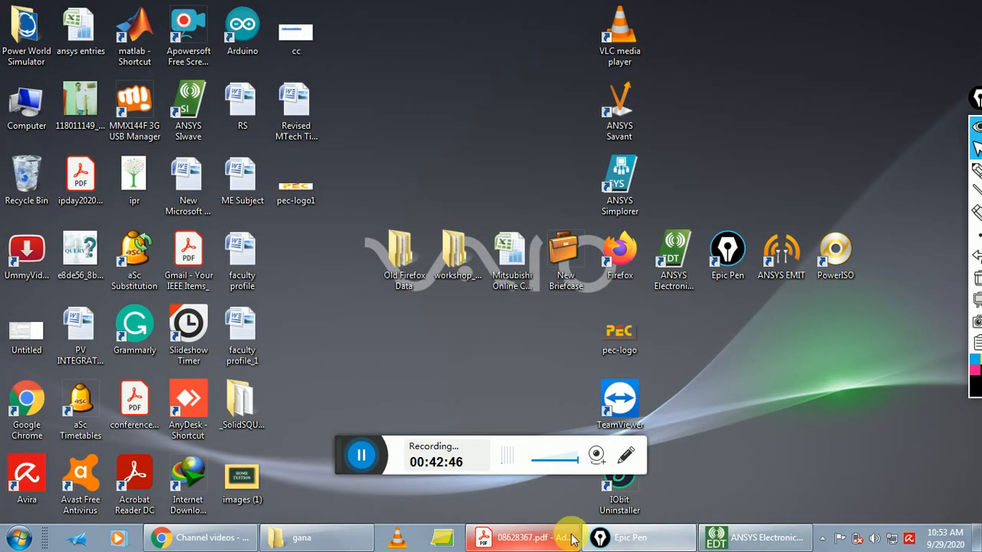
pyautogui.click(208, 536)
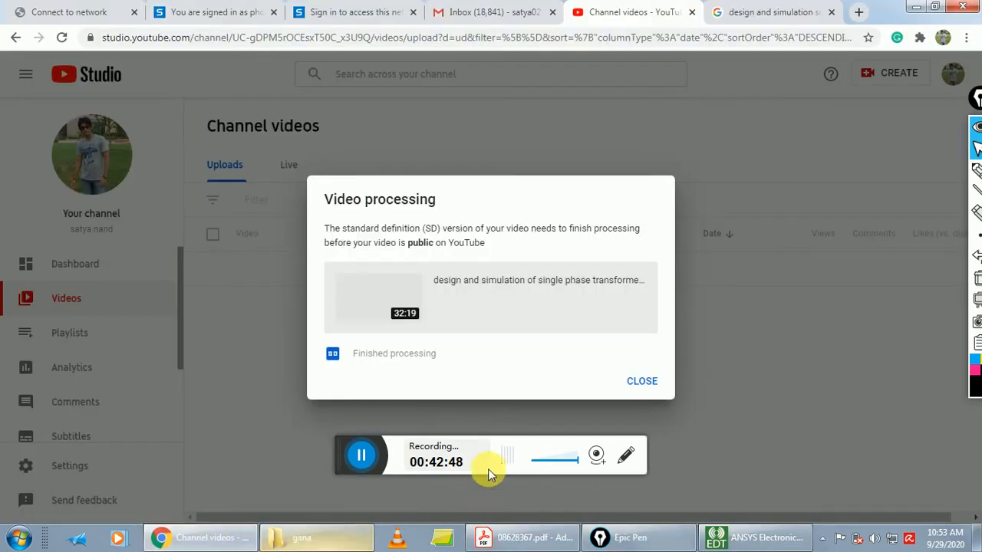
pyautogui.click(733, 537)
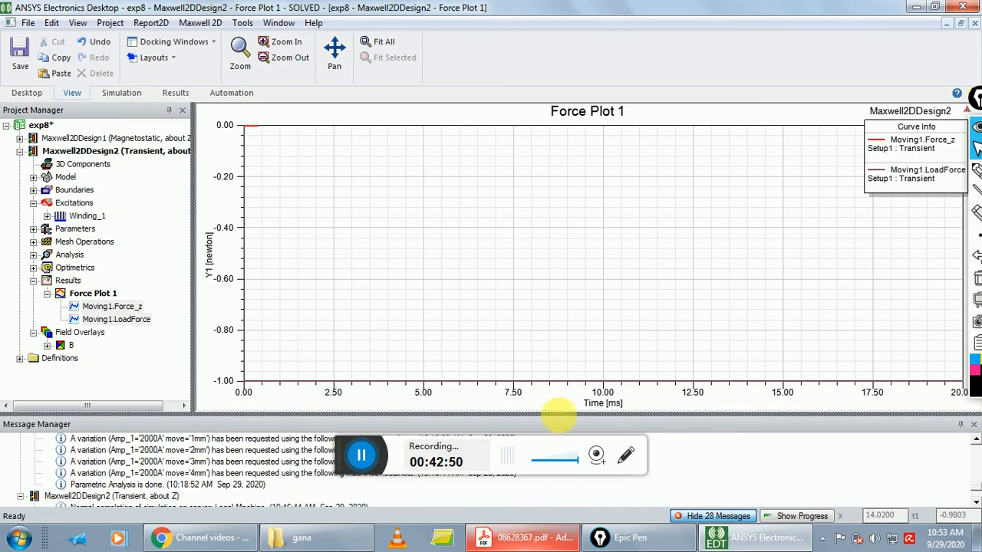